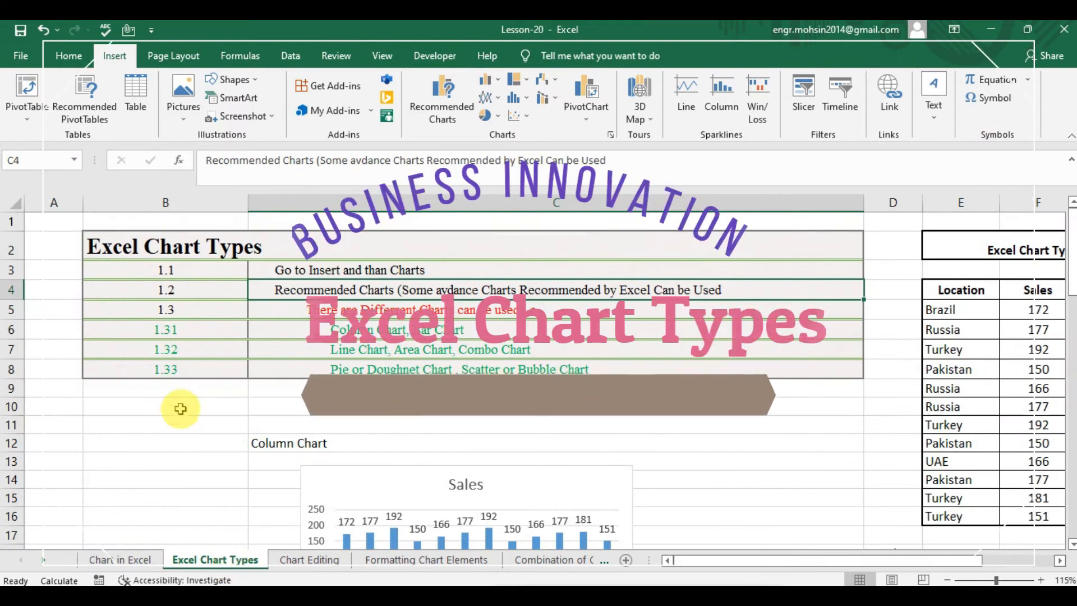
Read through the Excel Chart Types outline, from opening the charts feature to the listed column, line, pie and scatter types
{"action": "left_click", "coordinate": [196, 244]}
{"action": "key", "text": "Down"}
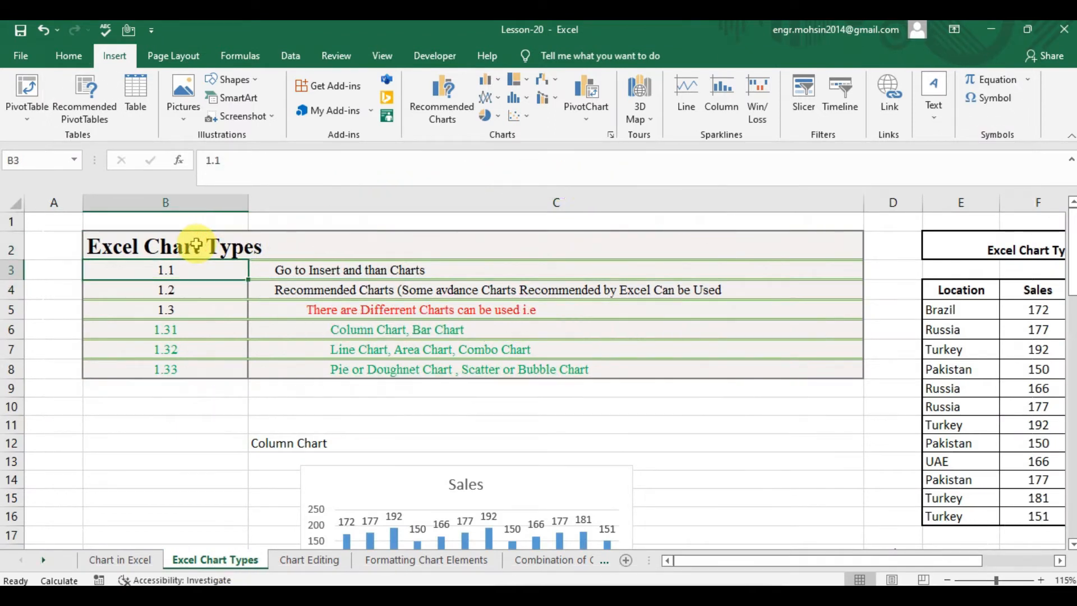
{"action": "key", "text": "Right"}
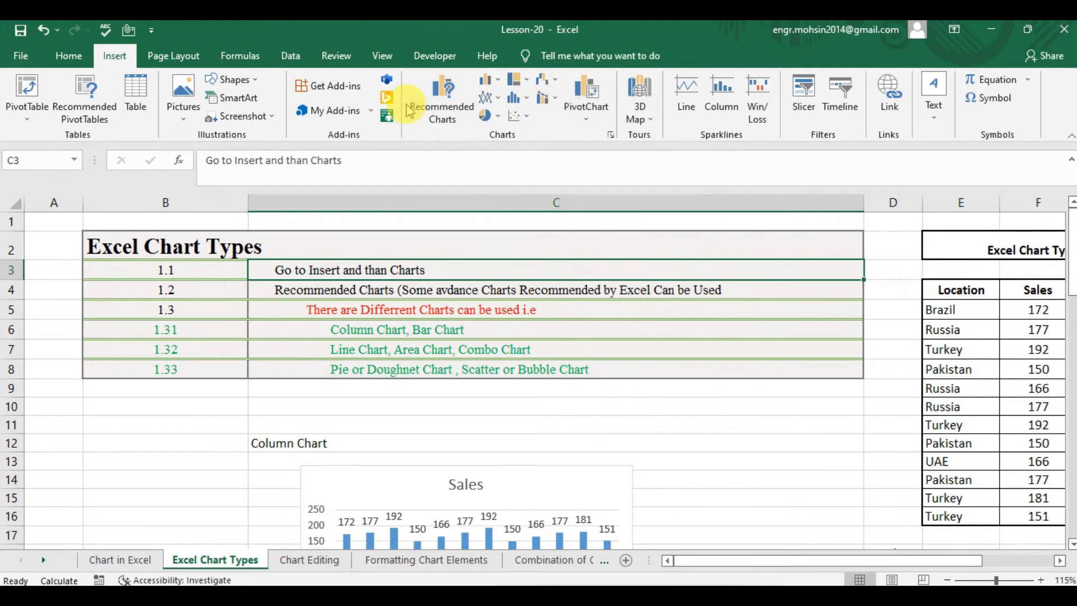
{"action": "left_click", "coordinate": [426, 313]}
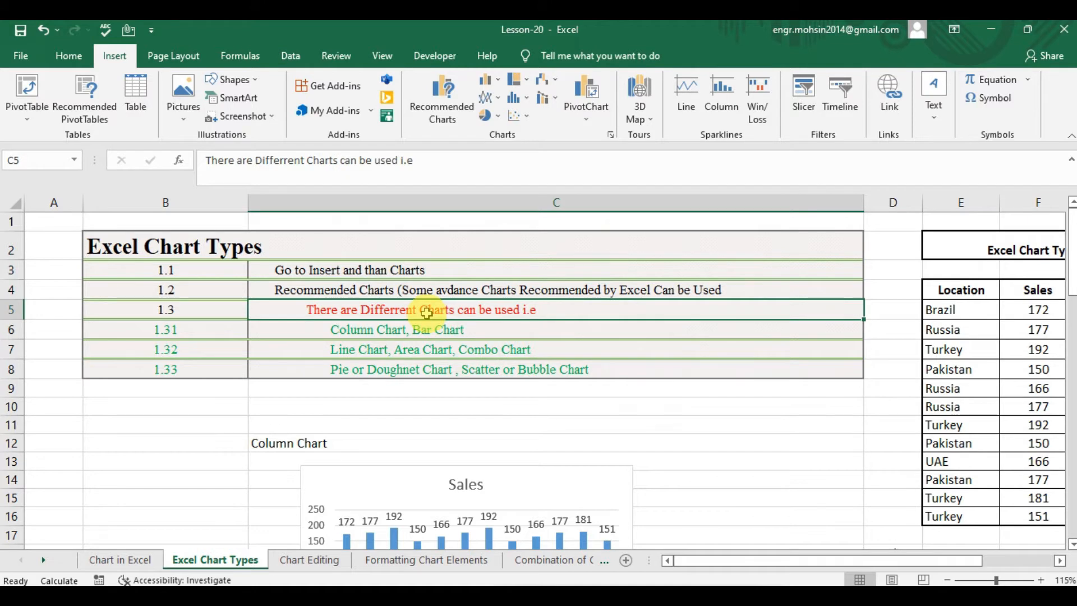
{"action": "left_click", "coordinate": [408, 334]}
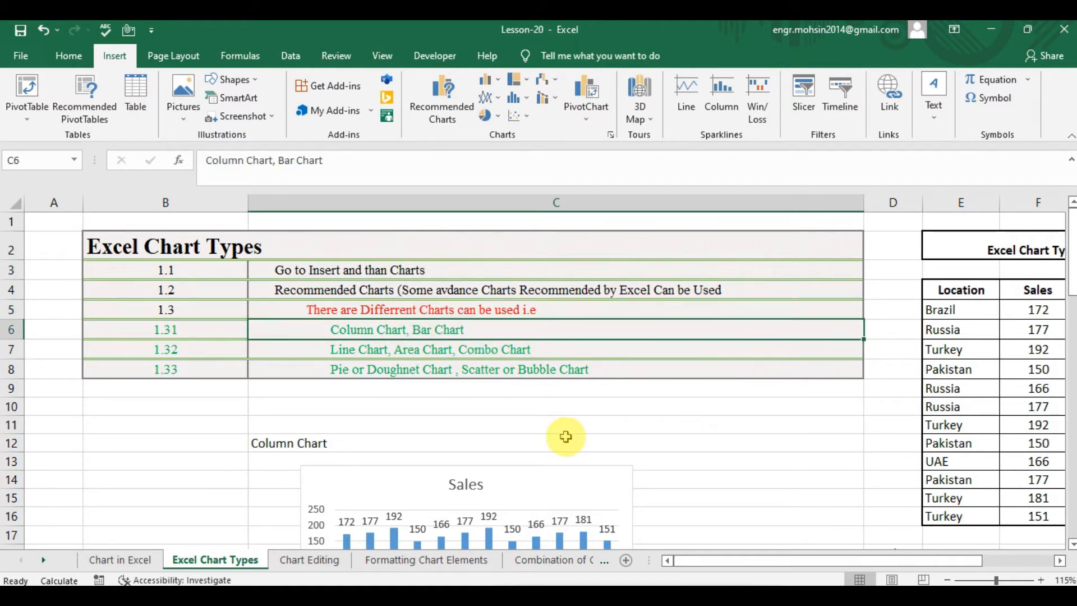
{"action": "key", "text": "Down"}
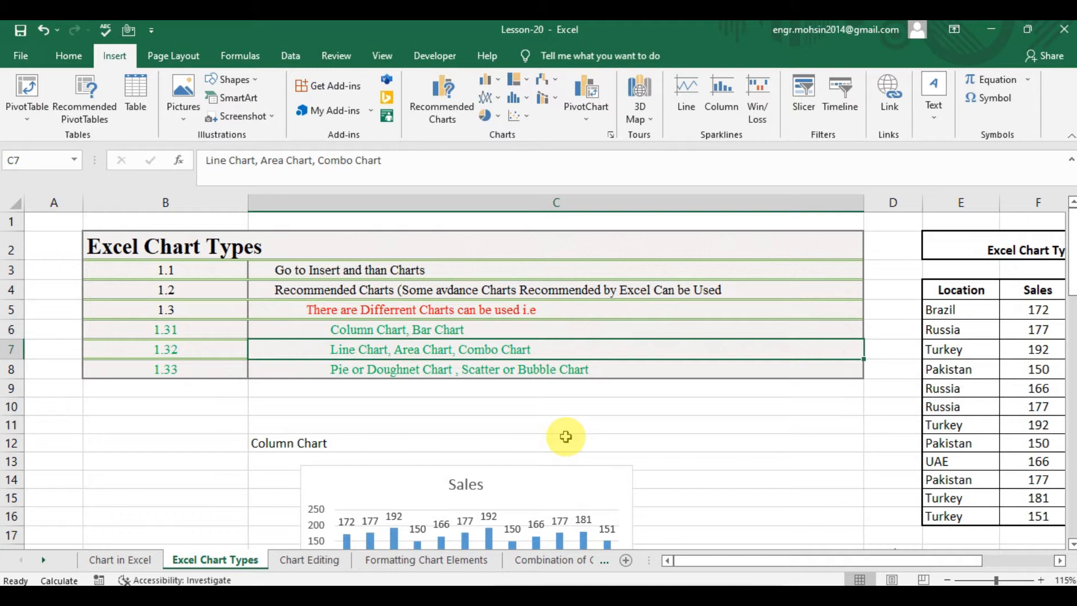
{"action": "key", "text": "Down"}
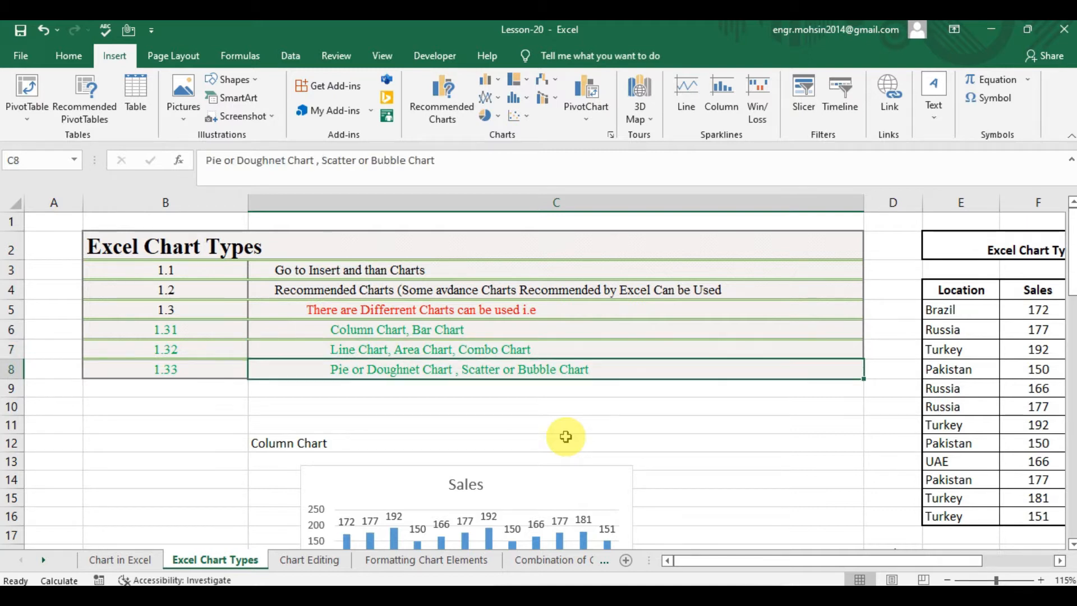
{"action": "key", "text": "Up"}
{"action": "key", "text": "Up"}
{"action": "key", "text": "Up"}
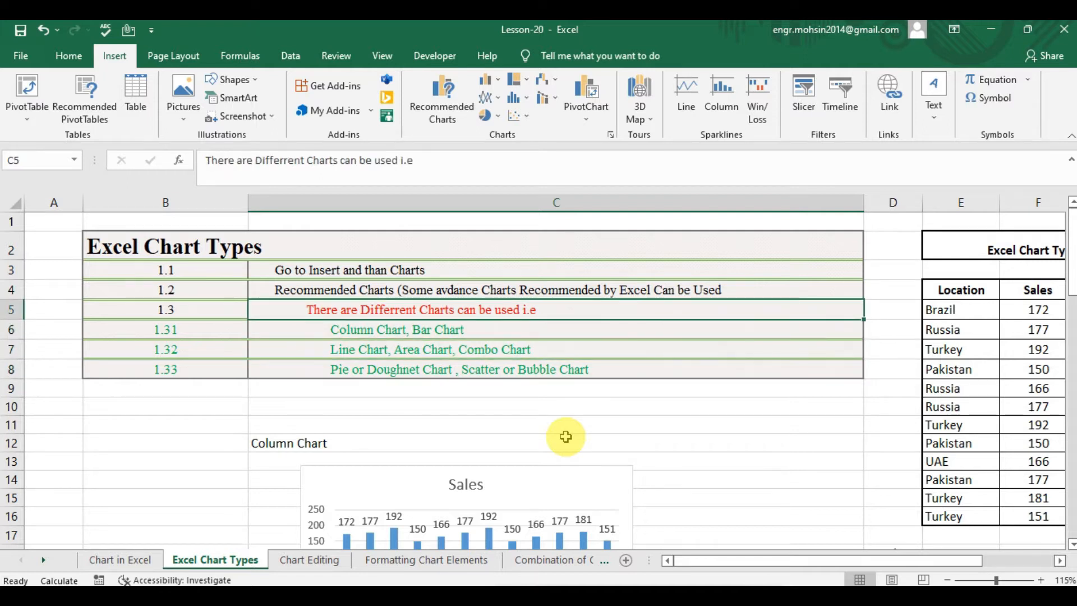
Examine the data table beside the outline, checking its Location, Sales and Cum Sales columns
{"action": "key", "text": "Right"}
{"action": "key", "text": "Right"}
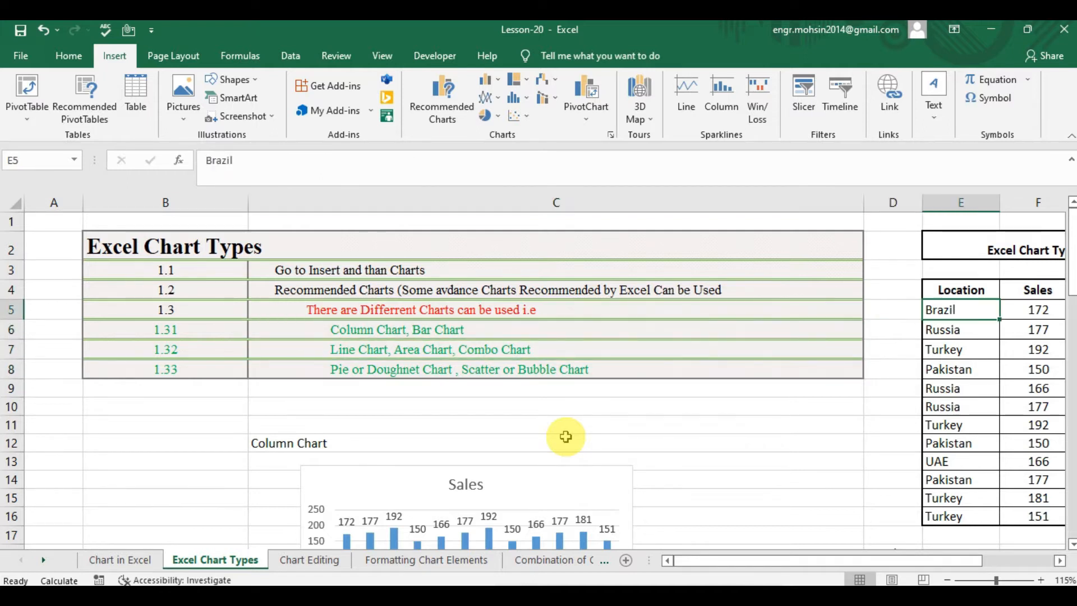
{"action": "key", "text": "Right"}
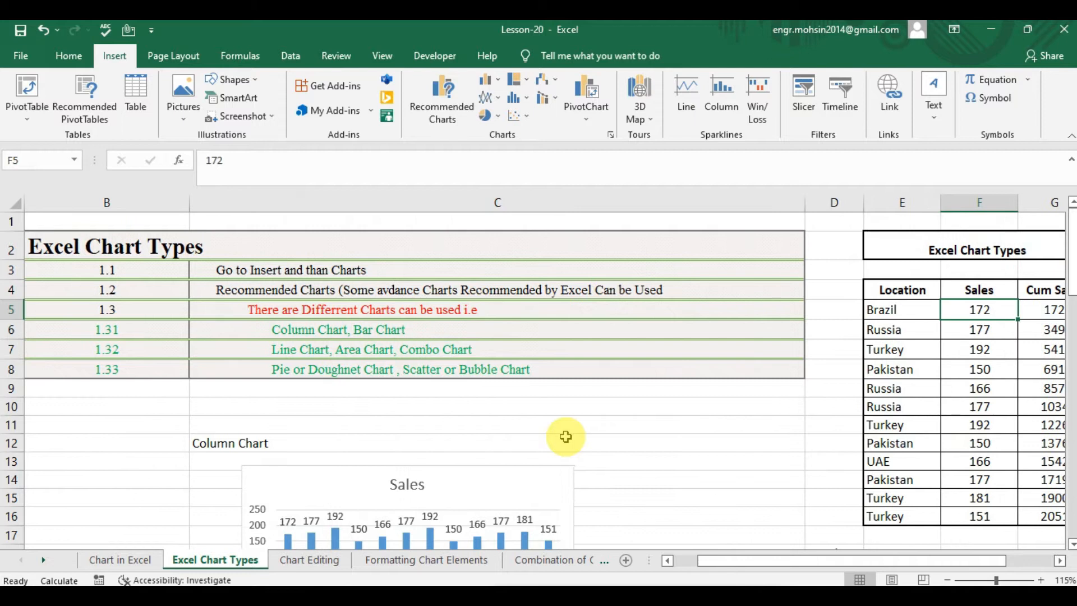
{"action": "key", "text": "Left"}
{"action": "key", "text": "Up"}
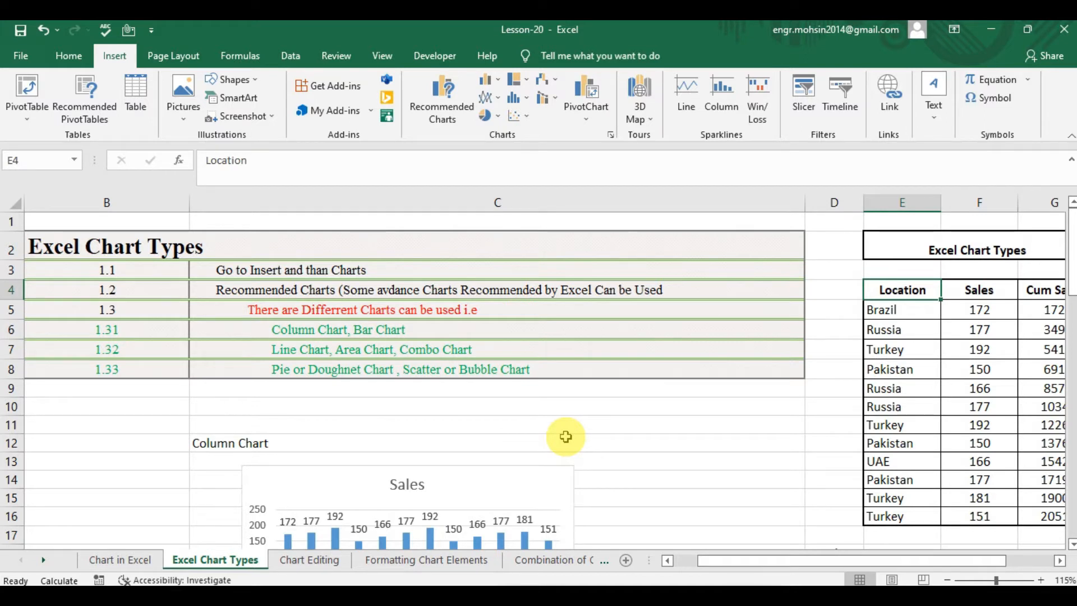
{"action": "key", "text": "Right"}
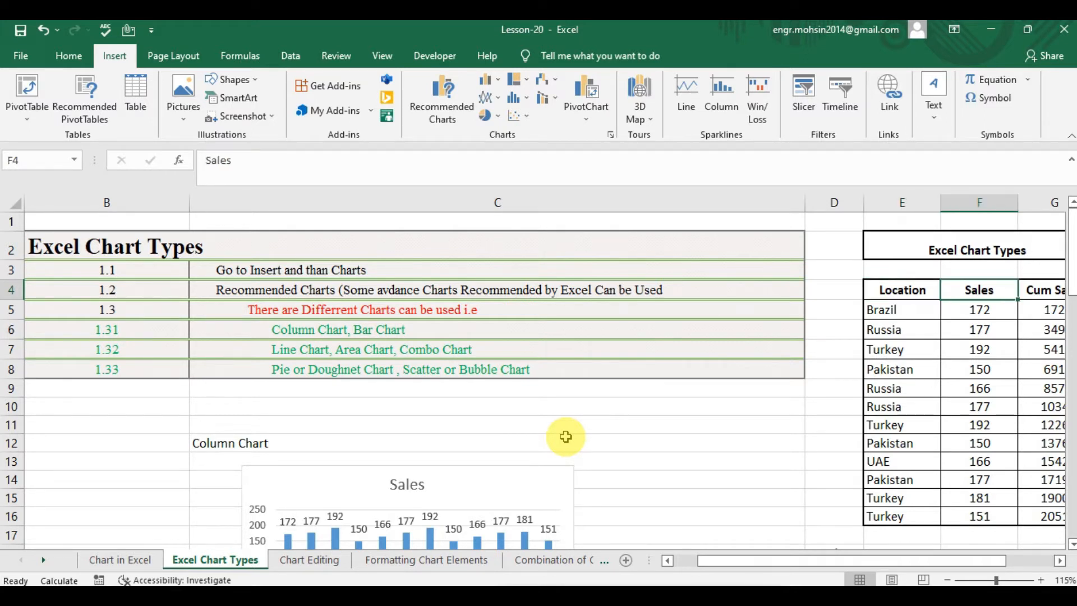
{"action": "key", "text": "Right"}
{"action": "key", "text": "Left"}
{"action": "key", "text": "Left"}
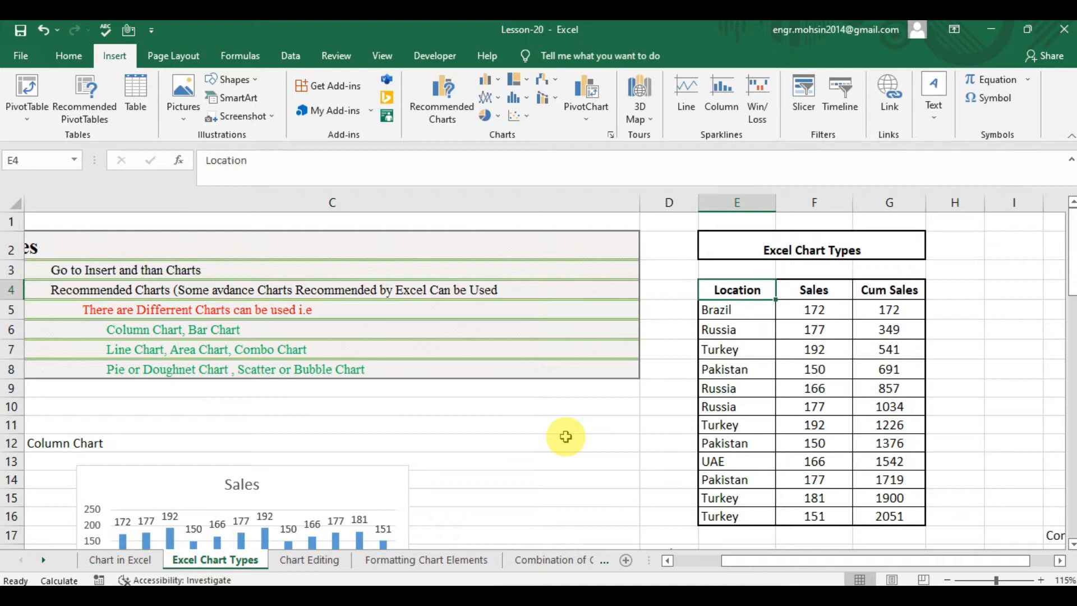
{"action": "key", "text": "Right"}
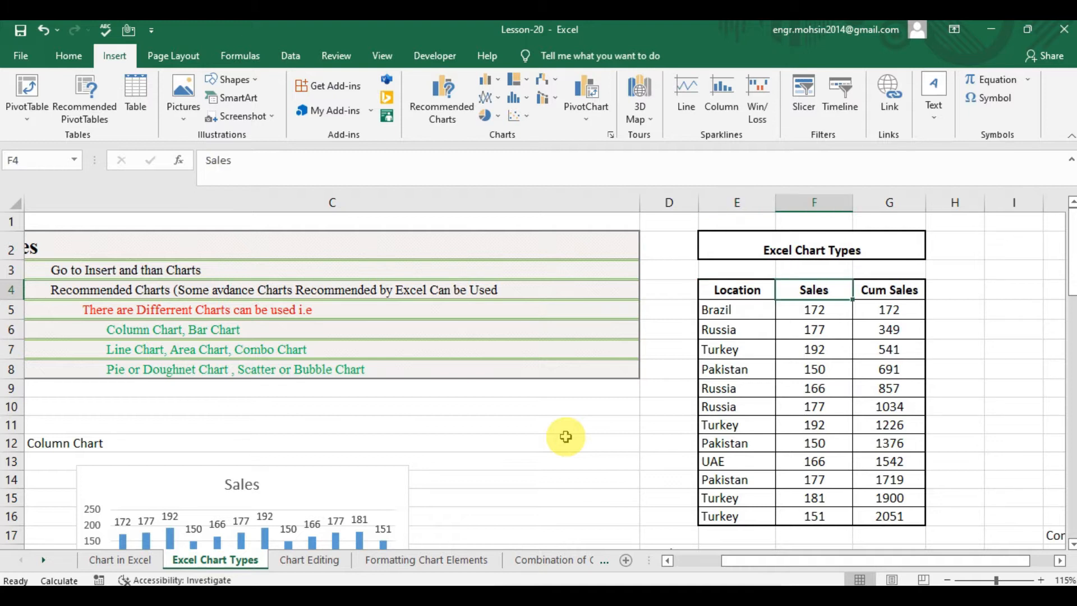
{"action": "key", "text": "Left"}
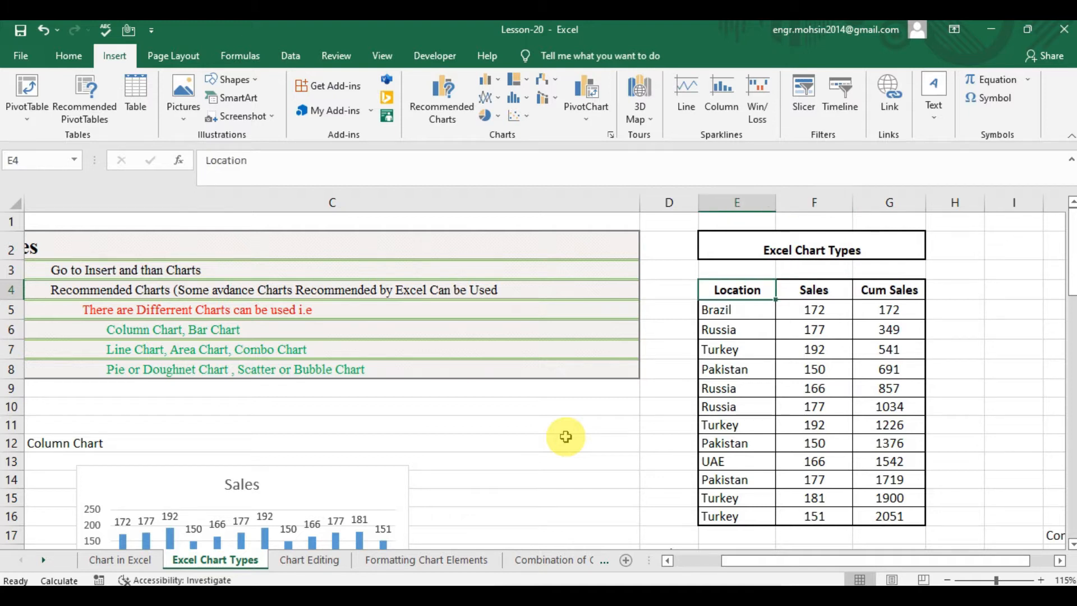
Select the Location and Sales columns including their headers, range E4:F16
{"action": "key", "text": "shift+Right"}
{"action": "key", "text": "shift+Down"}
{"action": "key", "text": "shift+Down"}
{"action": "key", "text": "shift+Down"}
{"action": "key", "text": "shift+Down"}
{"action": "key", "text": "shift+Down"}
{"action": "key", "text": "shift+Down"}
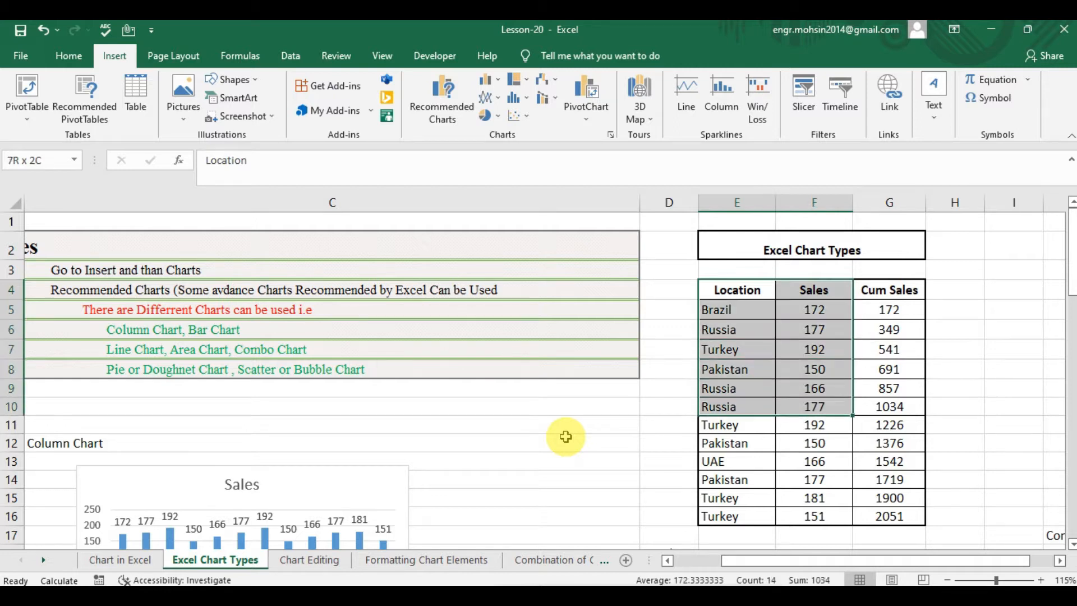
{"action": "key", "text": "shift+Down"}
{"action": "key", "text": "shift+Down"}
{"action": "key", "text": "shift+Down"}
{"action": "key", "text": "shift+Down"}
{"action": "key", "text": "shift+Down"}
{"action": "key", "text": "shift+Down"}
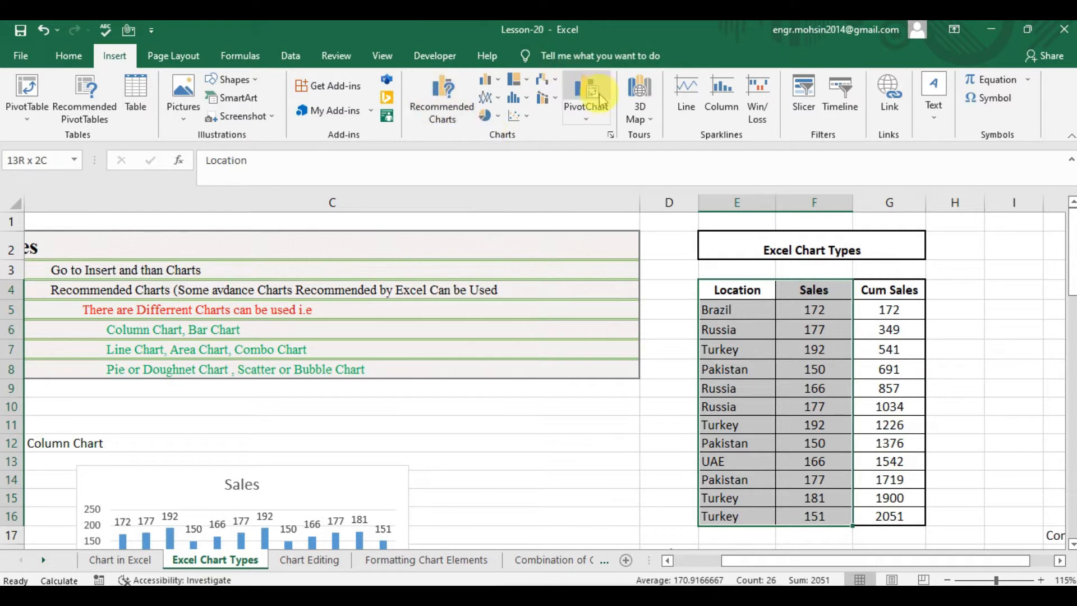
Preview the recommended charts for the selected data, including Clustered Column, Clustered Bar and Pareto, and leave without inserting one
{"action": "left_click", "coordinate": [452, 118]}
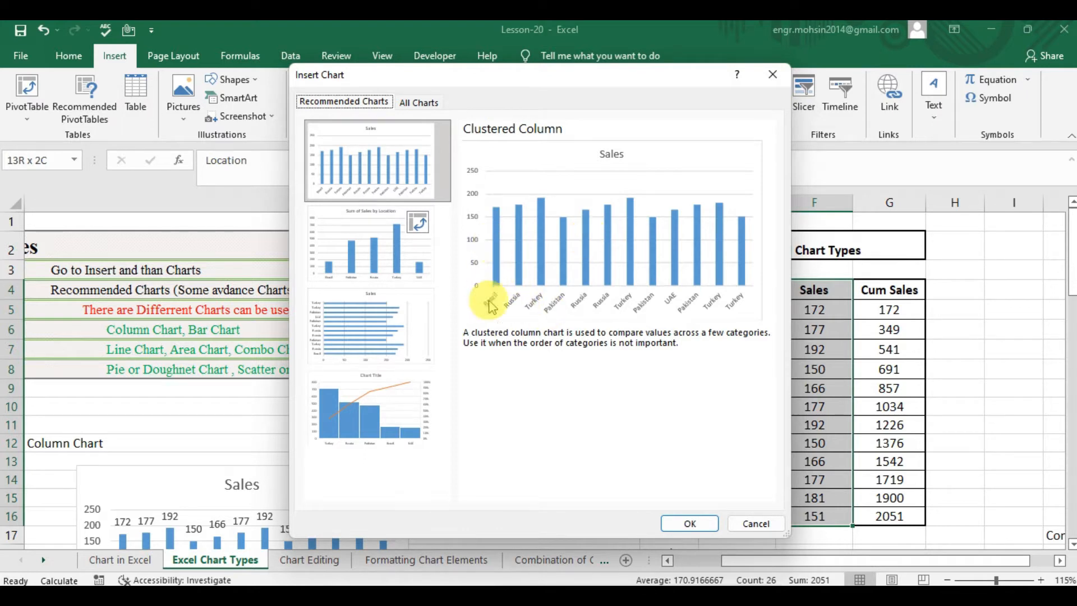
{"action": "left_click", "coordinate": [386, 251]}
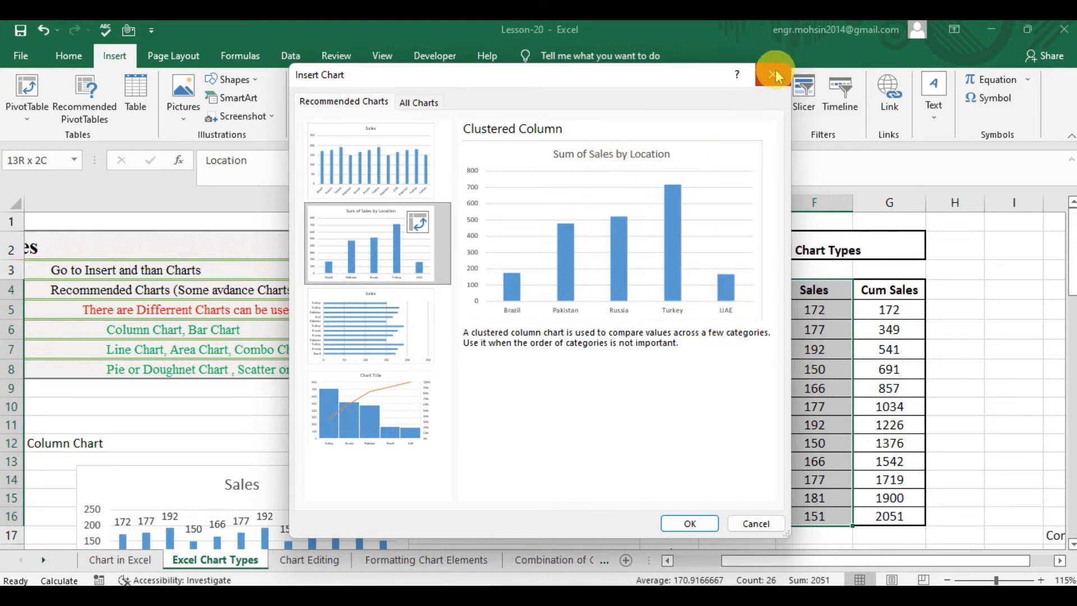
{"action": "key", "text": "Escape"}
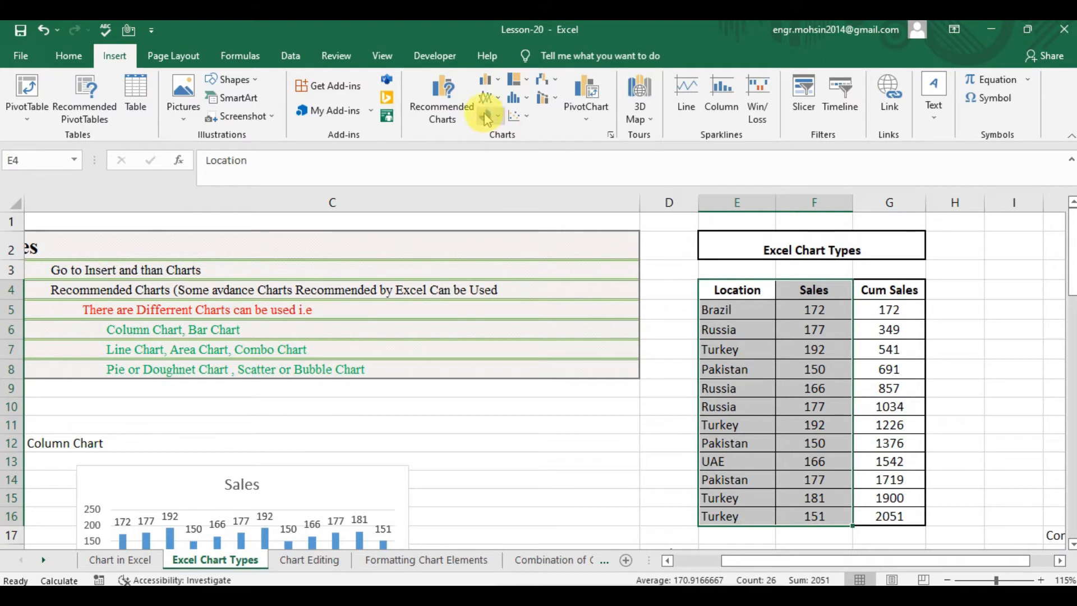
{"action": "left_click", "coordinate": [453, 114]}
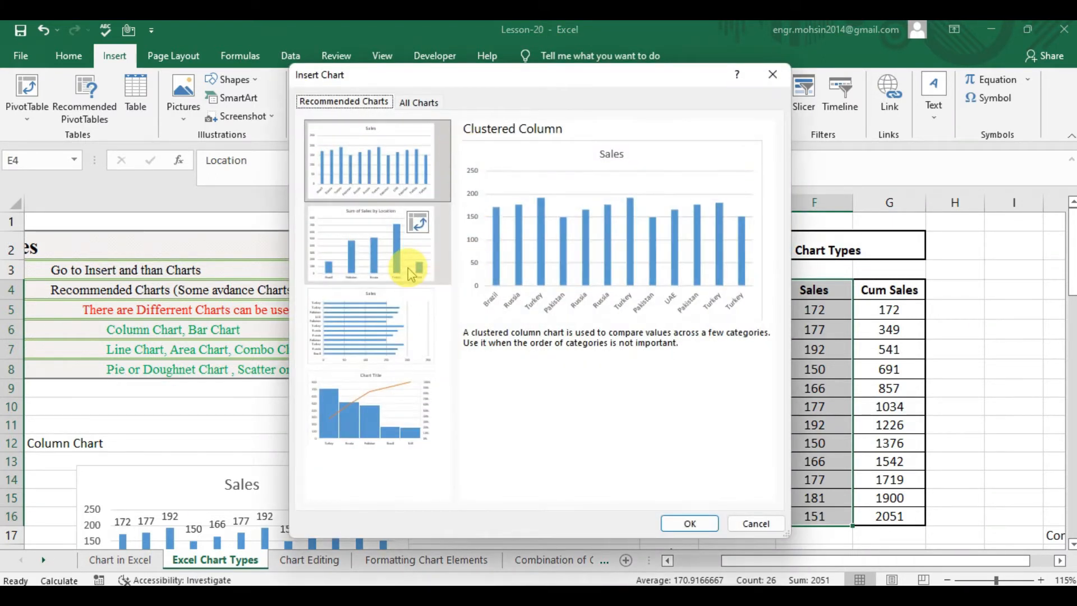
{"action": "left_click", "coordinate": [410, 273]}
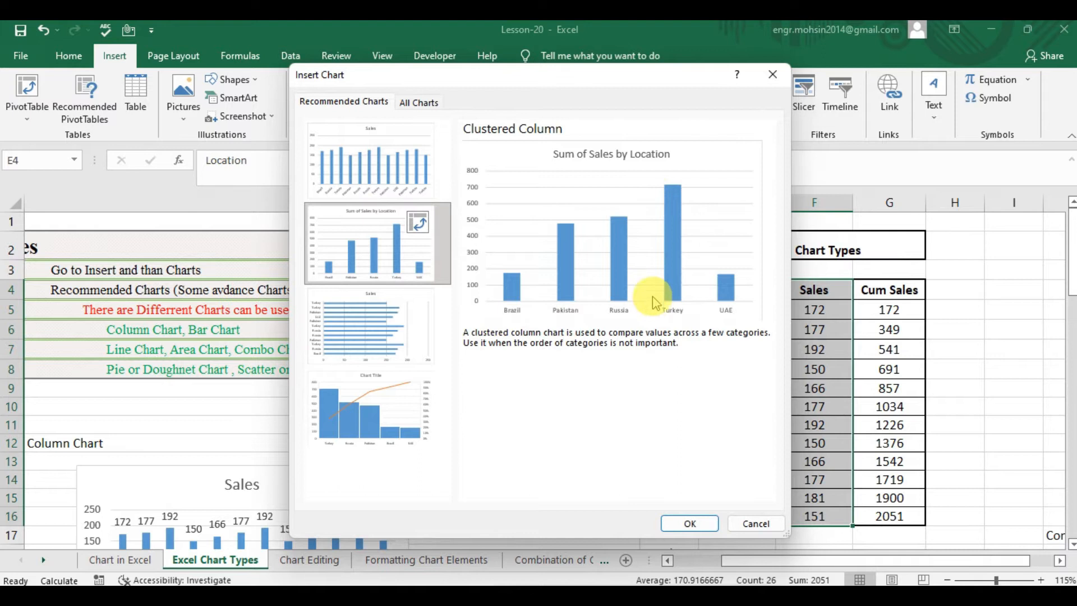
{"action": "left_click", "coordinate": [365, 316]}
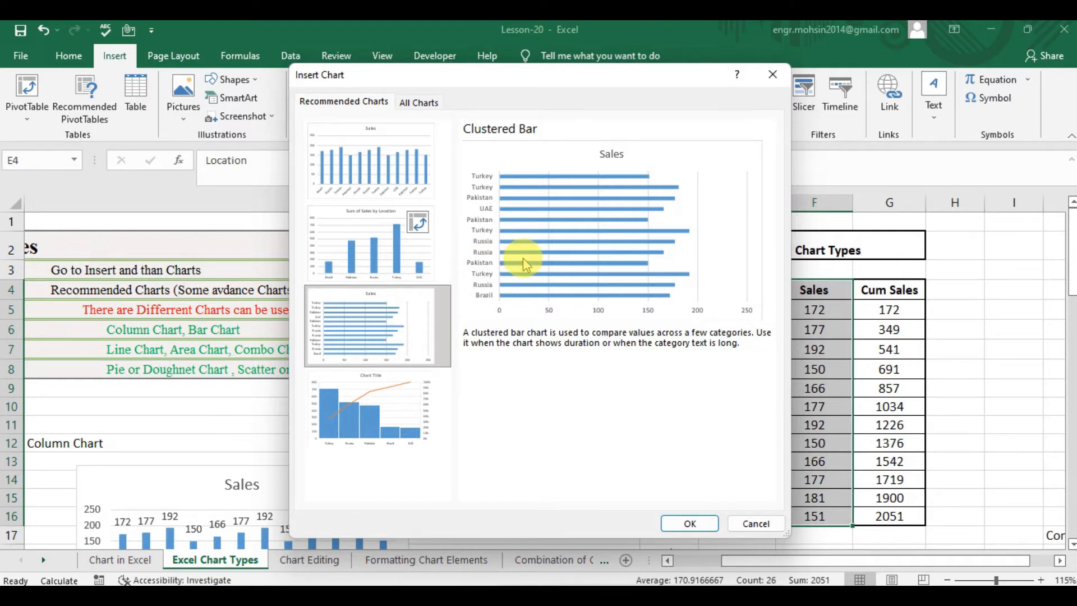
{"action": "left_click", "coordinate": [410, 411]}
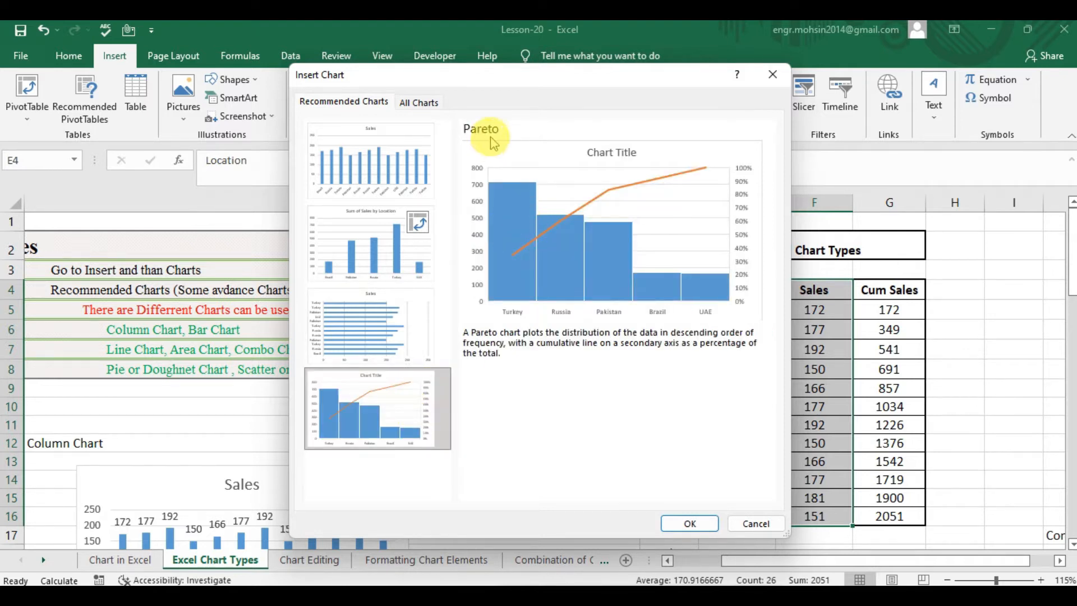
{"action": "left_click", "coordinate": [773, 75]}
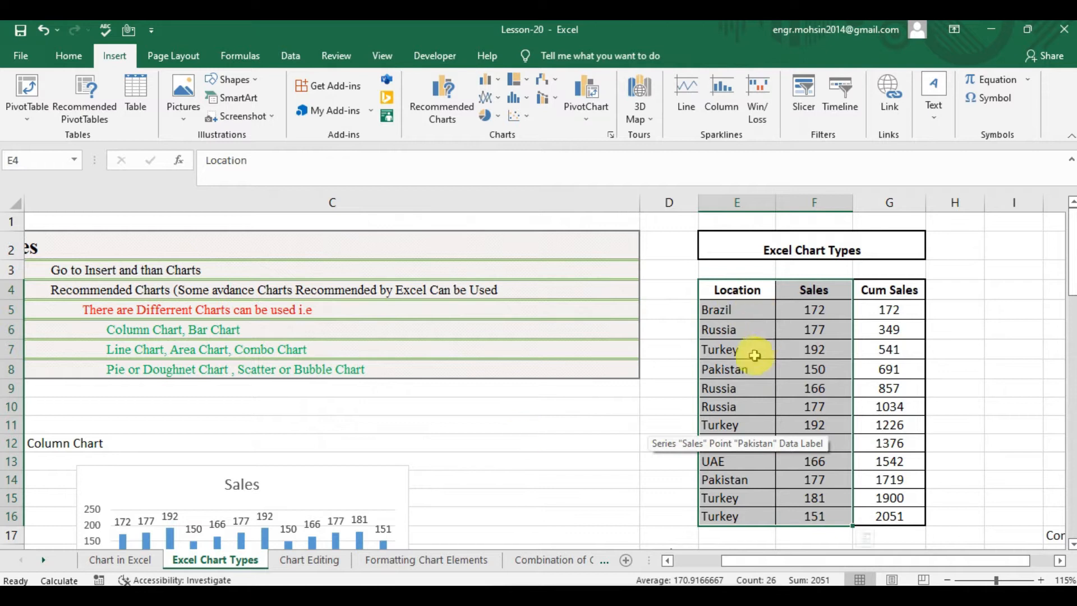
Insert a 2-D clustered column chart of sales by location and undo the insertion
{"action": "left_click", "coordinate": [500, 86]}
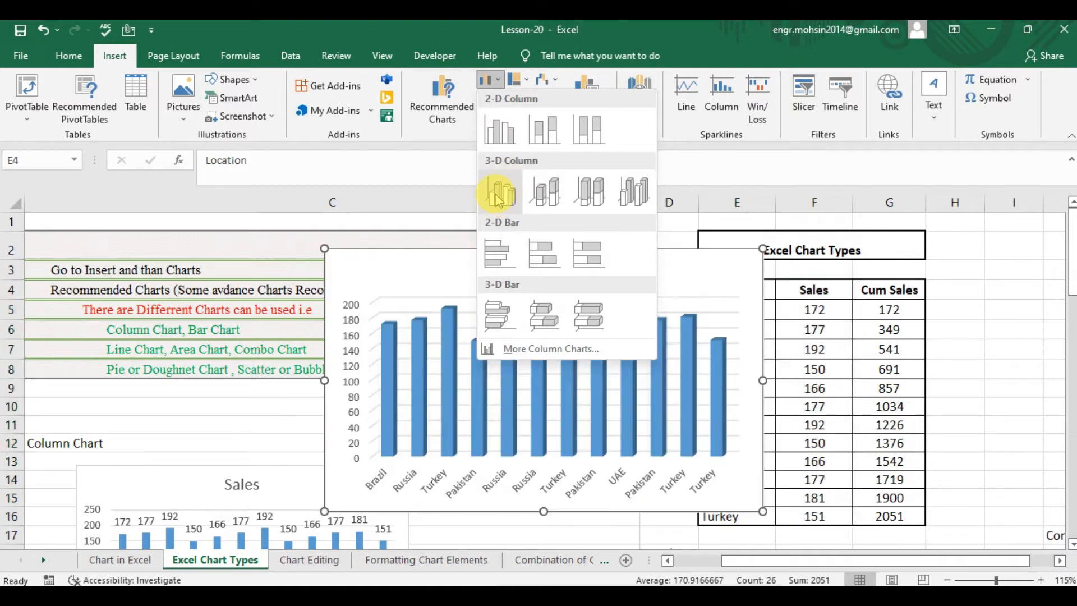
{"action": "left_click", "coordinate": [500, 136]}
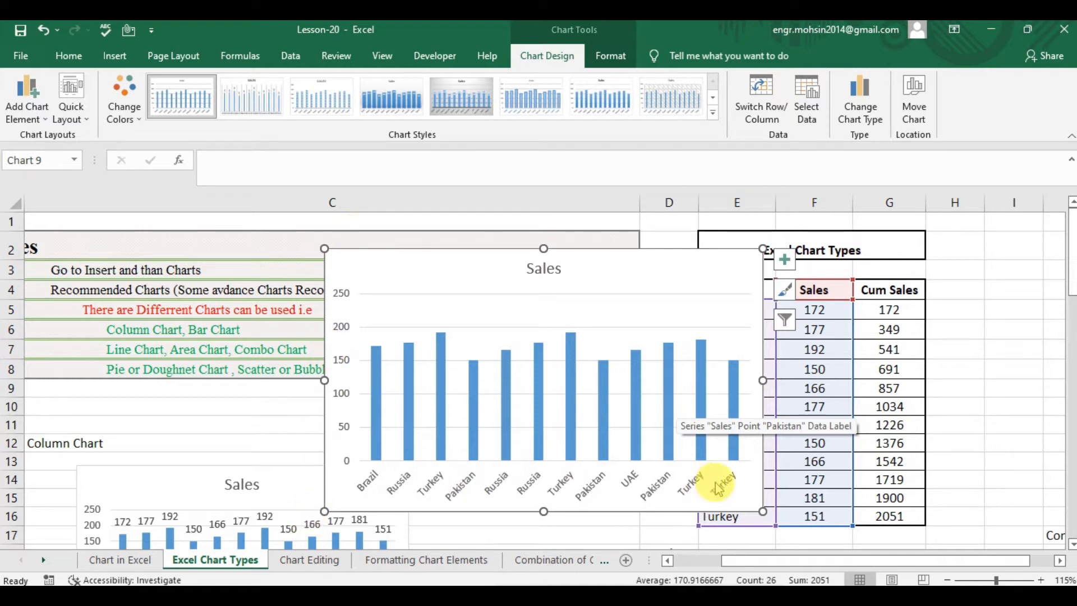
{"action": "key", "text": "ctrl+z"}
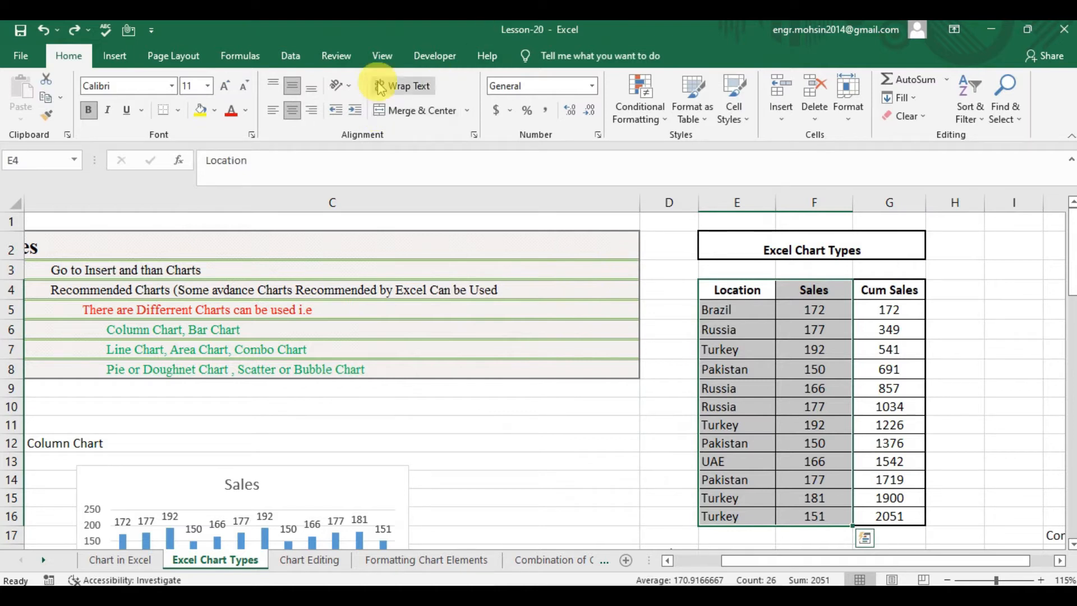
Insert a 2-D line chart from the selected Location and Sales data and undo it
{"action": "left_click", "coordinate": [116, 56]}
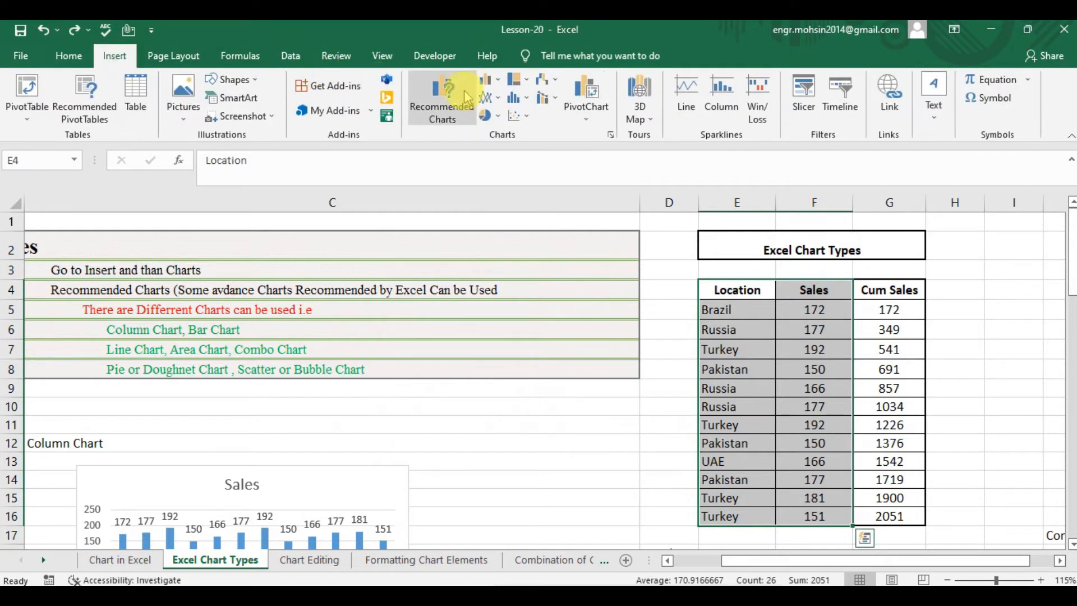
{"action": "left_click", "coordinate": [496, 102]}
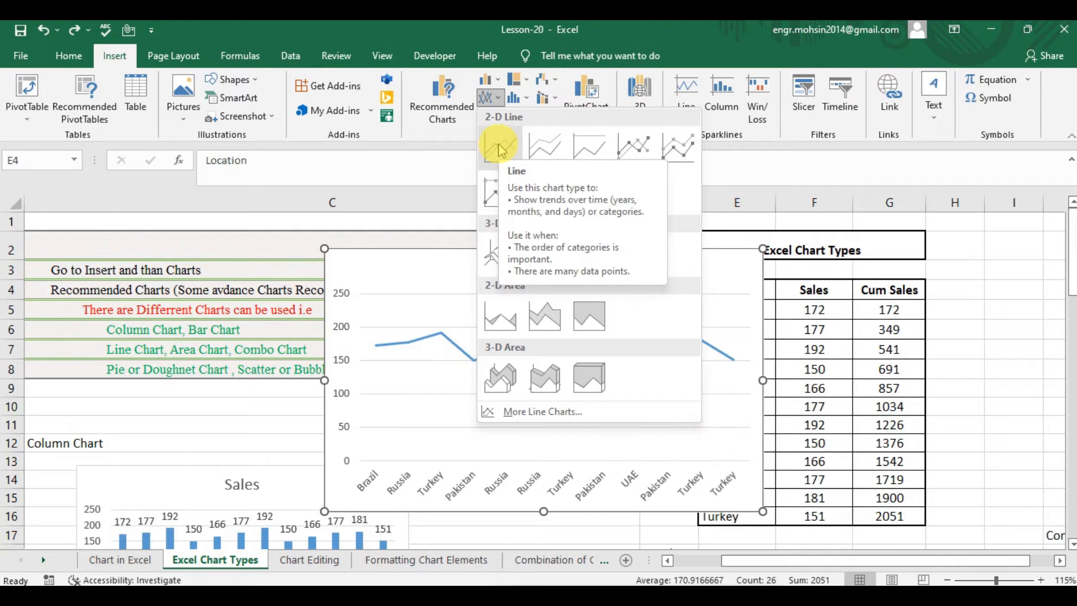
{"action": "left_click", "coordinate": [552, 146]}
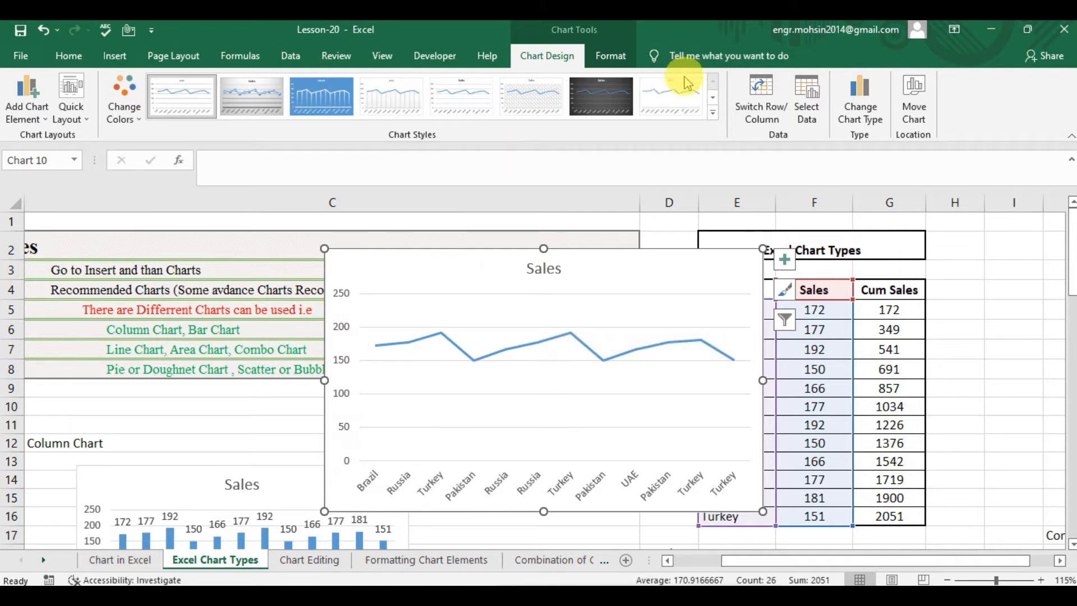
{"action": "key", "text": "ctrl+z"}
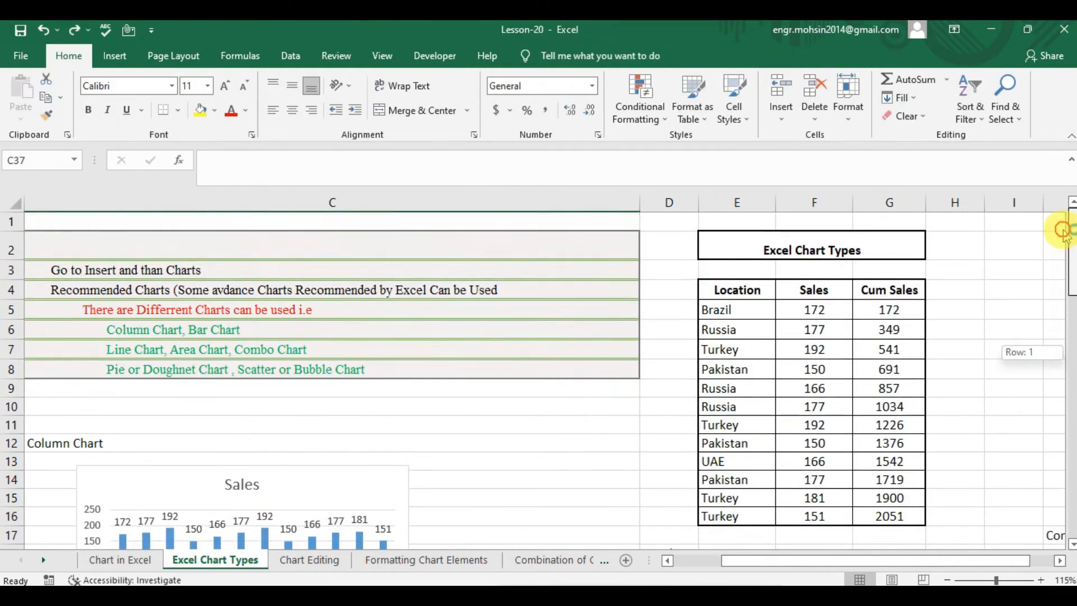
Insert a 2-D clustered bar chart from the Location and Sales data in E4:F16
{"action": "left_click_drag", "start_coordinate": [747, 289], "coordinate": [834, 511]}
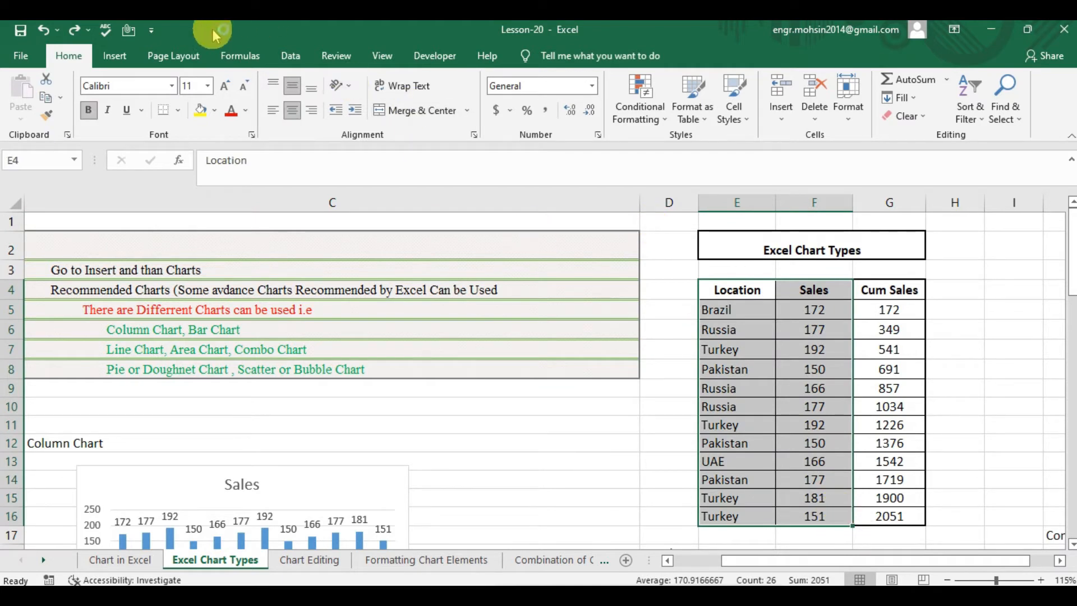
{"action": "left_click", "coordinate": [114, 55]}
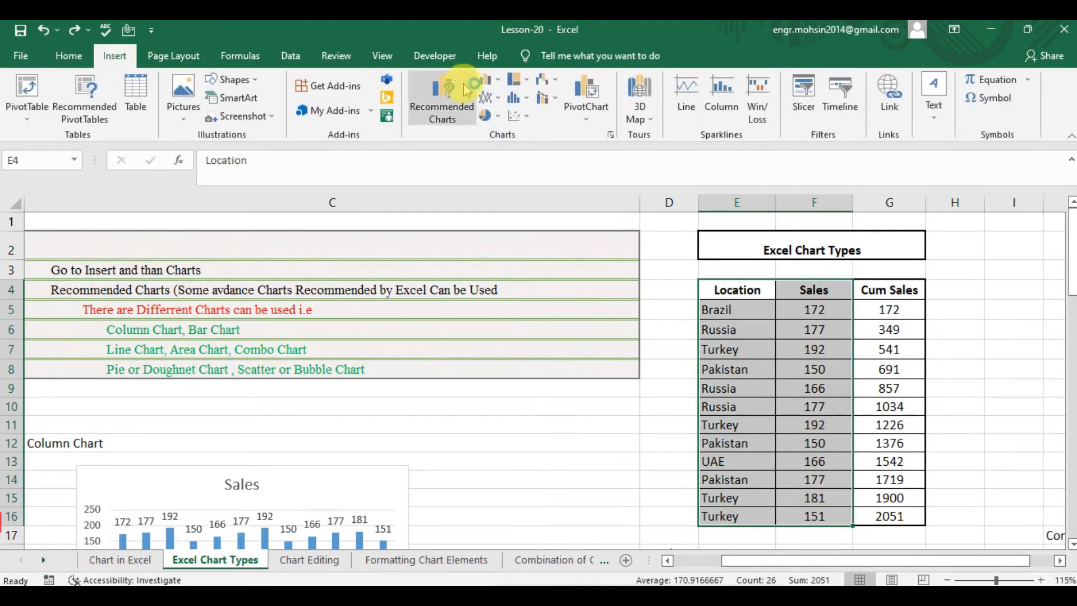
{"action": "left_click", "coordinate": [490, 79]}
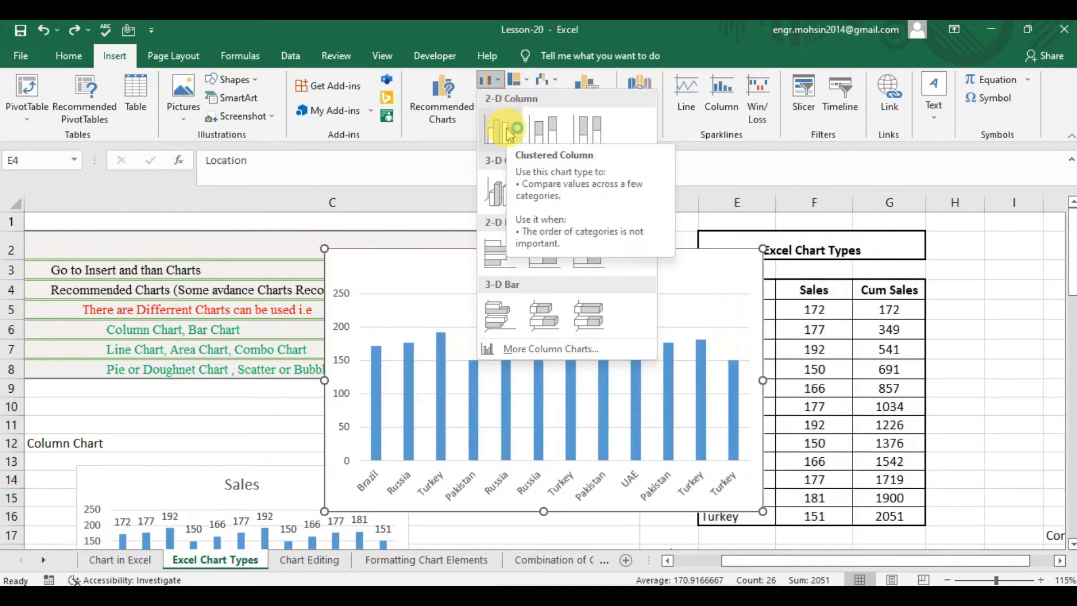
{"action": "left_click", "coordinate": [497, 258]}
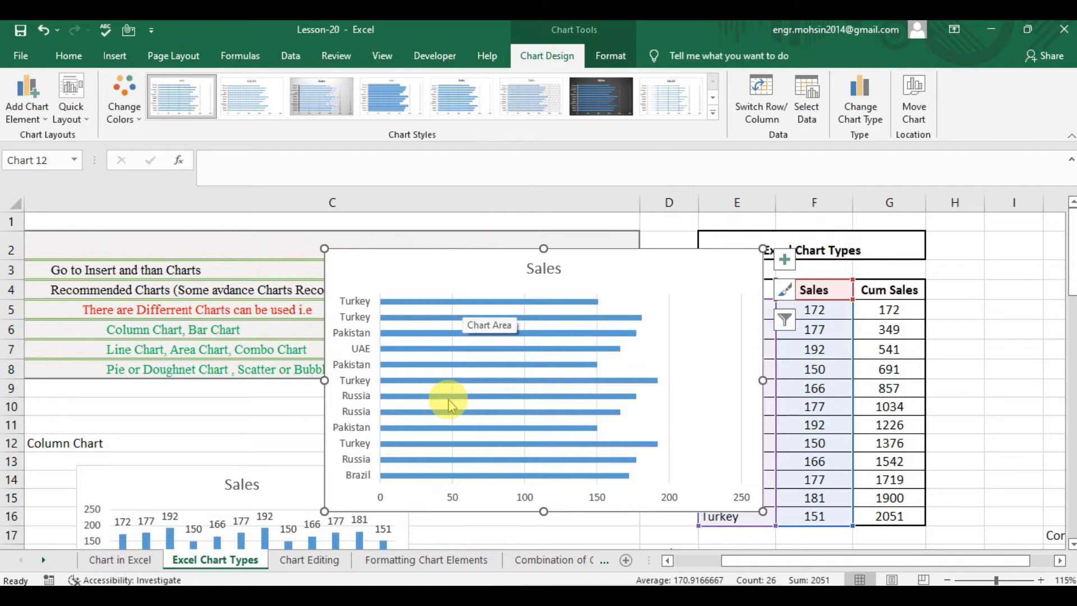
Delete the newly inserted Sales bar chart and select the line, area and combo chart entry in cell C7
{"action": "key", "text": "Delete"}
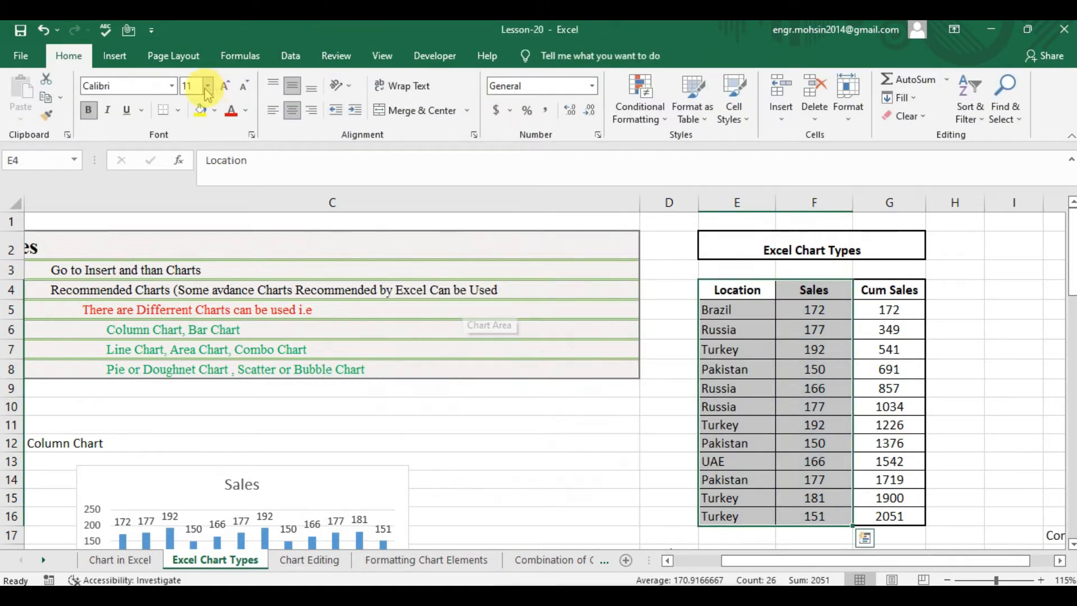
{"action": "left_click", "coordinate": [125, 57]}
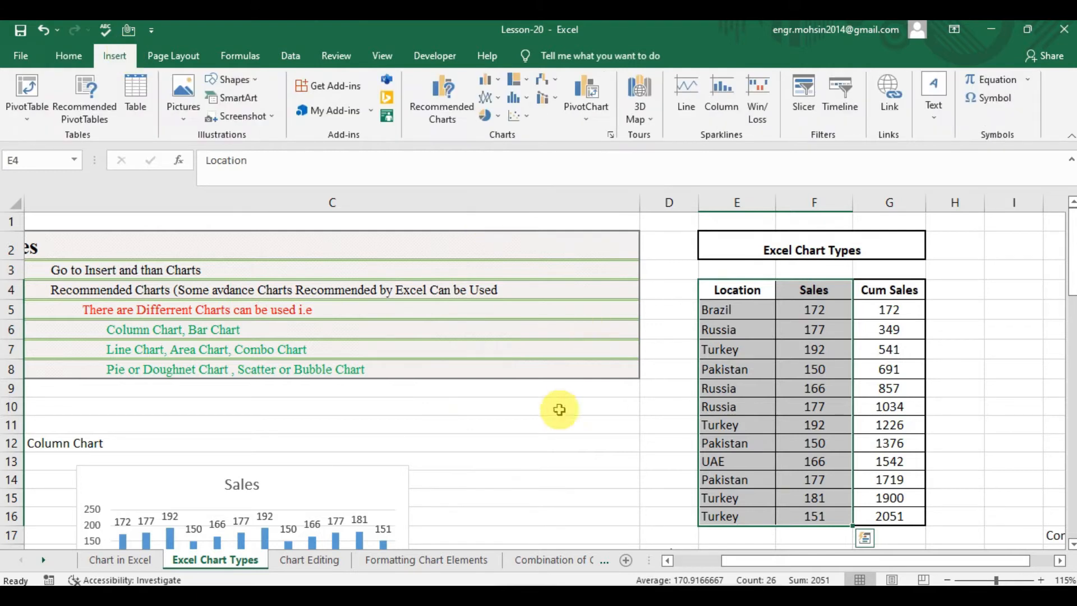
{"action": "left_click", "coordinate": [559, 409]}
{"action": "key", "text": "Return"}
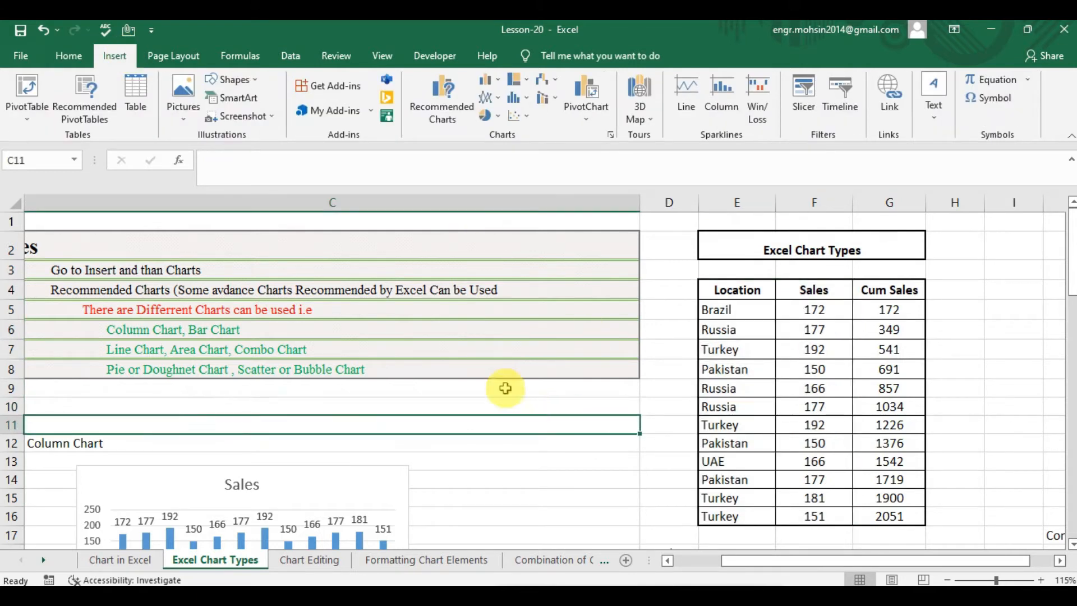
{"action": "left_click", "coordinate": [157, 333]}
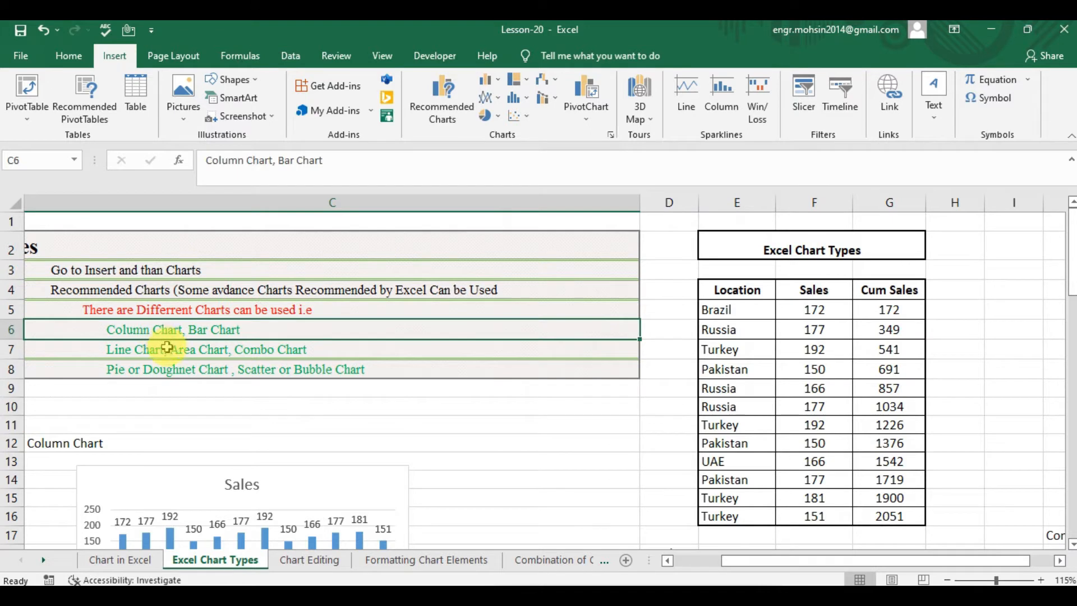
{"action": "left_click", "coordinate": [167, 349]}
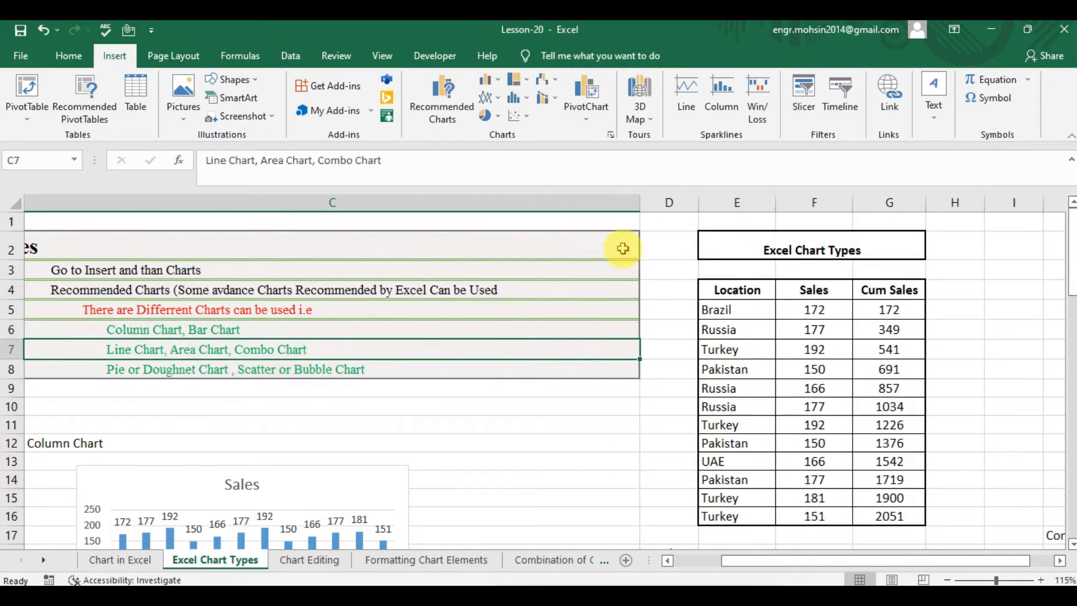
Insert a 2-D area chart from the Location and Sales data in E4:F16, and delete it
{"action": "left_click_drag", "start_coordinate": [1071, 281], "coordinate": [1032, 210]}
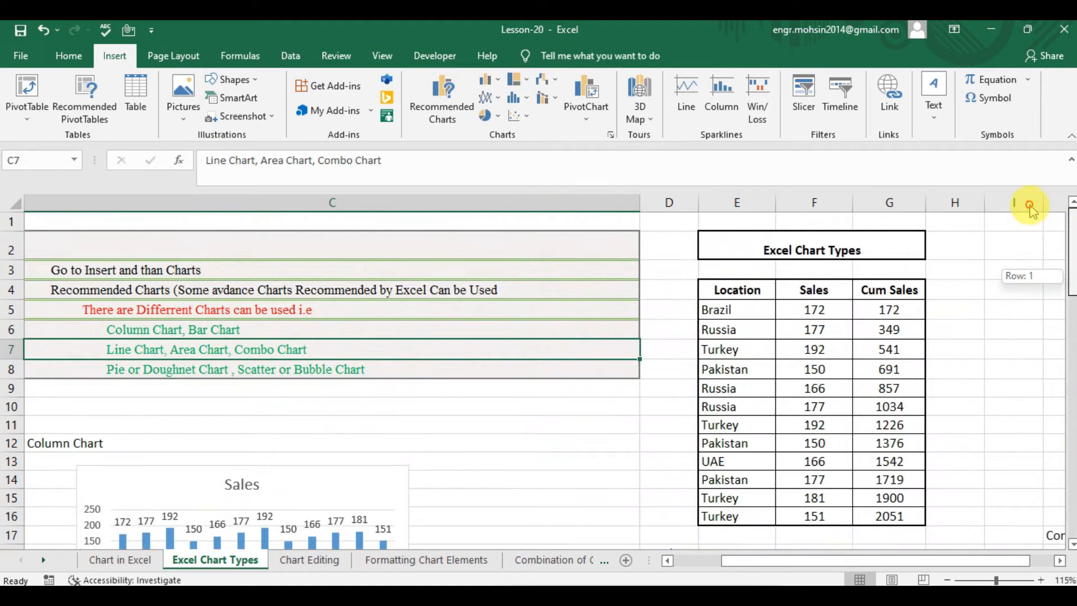
{"action": "scroll", "coordinate": [822, 246], "scroll_direction": "down", "scroll_amount": 2}
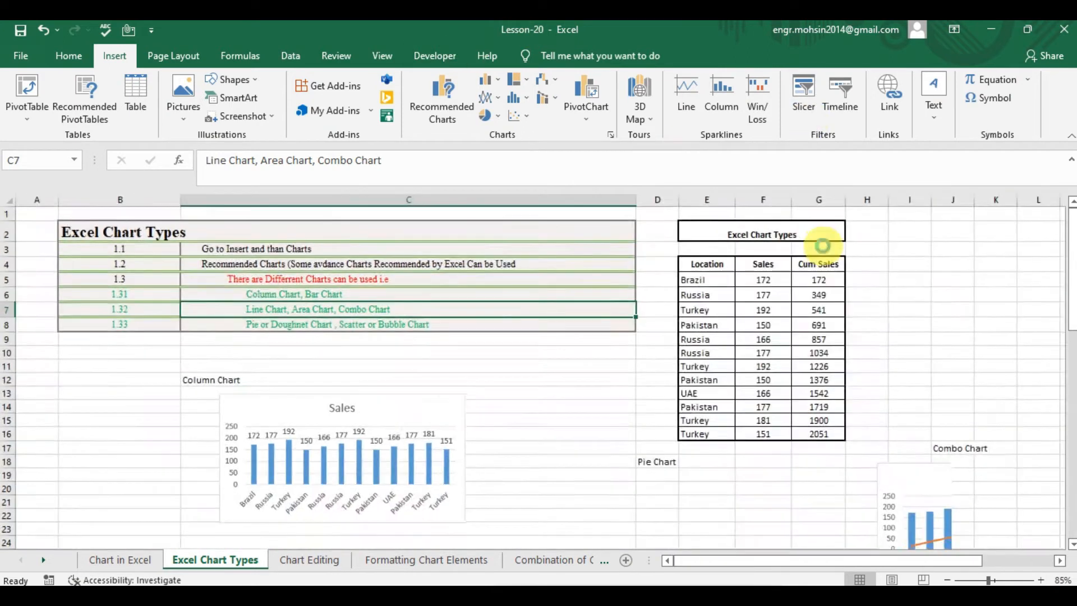
{"action": "scroll", "coordinate": [822, 246], "scroll_direction": "down", "scroll_amount": 3}
{"action": "scroll", "coordinate": [686, 301], "scroll_direction": "up", "scroll_amount": 3}
{"action": "left_click", "coordinate": [708, 264]}
{"action": "key", "text": "ctrl+shift+Right"}
{"action": "key", "text": "shift+Left"}
{"action": "key", "text": "shift+Down"}
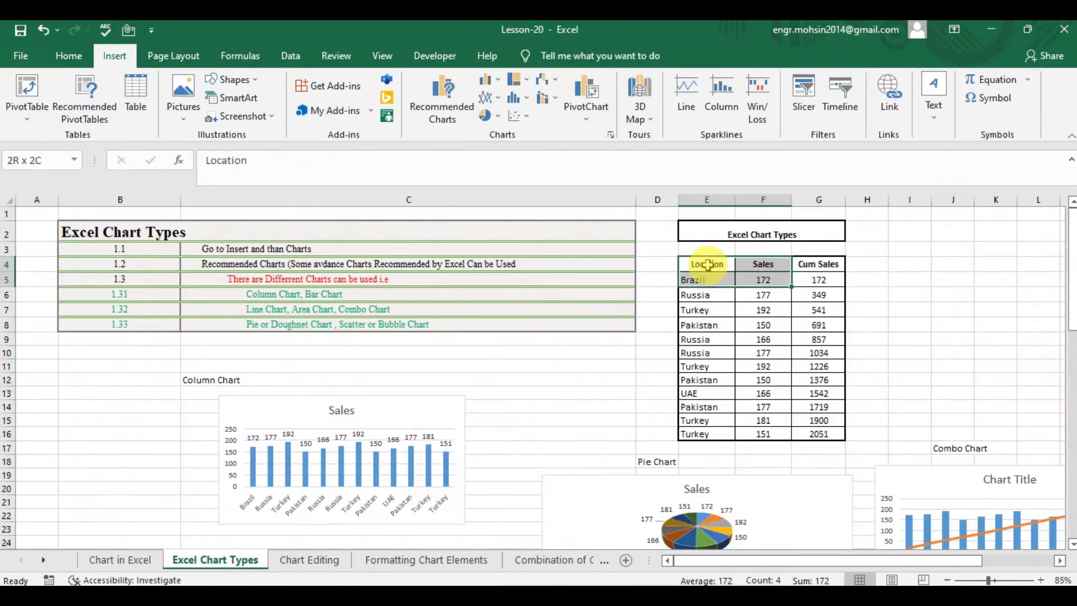
{"action": "key", "text": "shift+Down"}
{"action": "key", "text": "shift+Down"}
{"action": "key", "text": "shift+Down"}
{"action": "key", "text": "shift+Down"}
{"action": "key", "text": "shift+Down"}
{"action": "key", "text": "shift+Down"}
{"action": "key", "text": "shift+Down"}
{"action": "key", "text": "shift+Down"}
{"action": "key", "text": "shift+Down"}
{"action": "key", "text": "shift+Down"}
{"action": "key", "text": "shift+Down"}
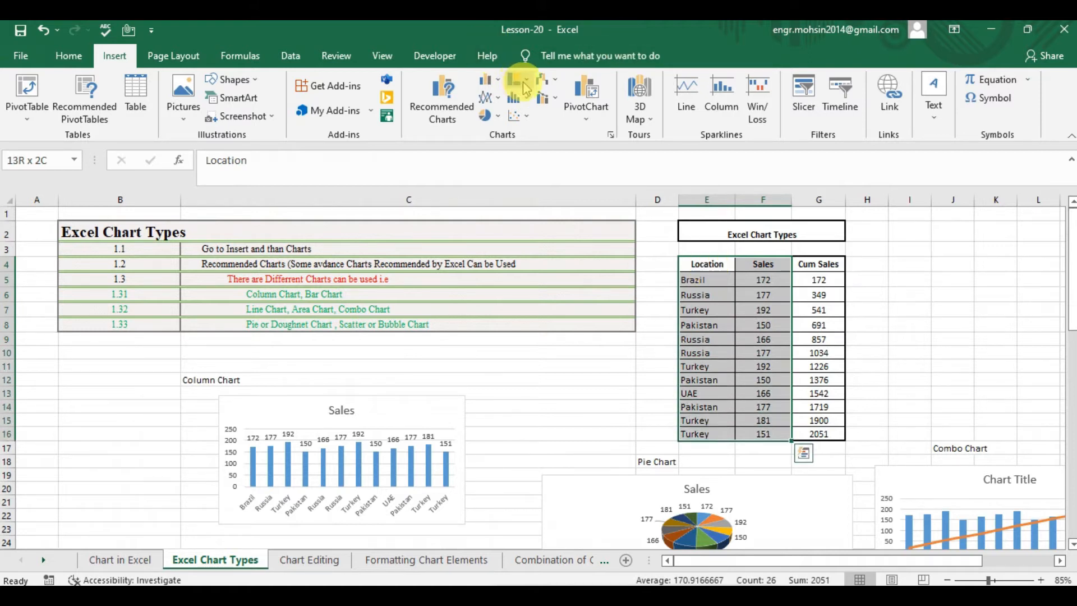
{"action": "left_click", "coordinate": [490, 98]}
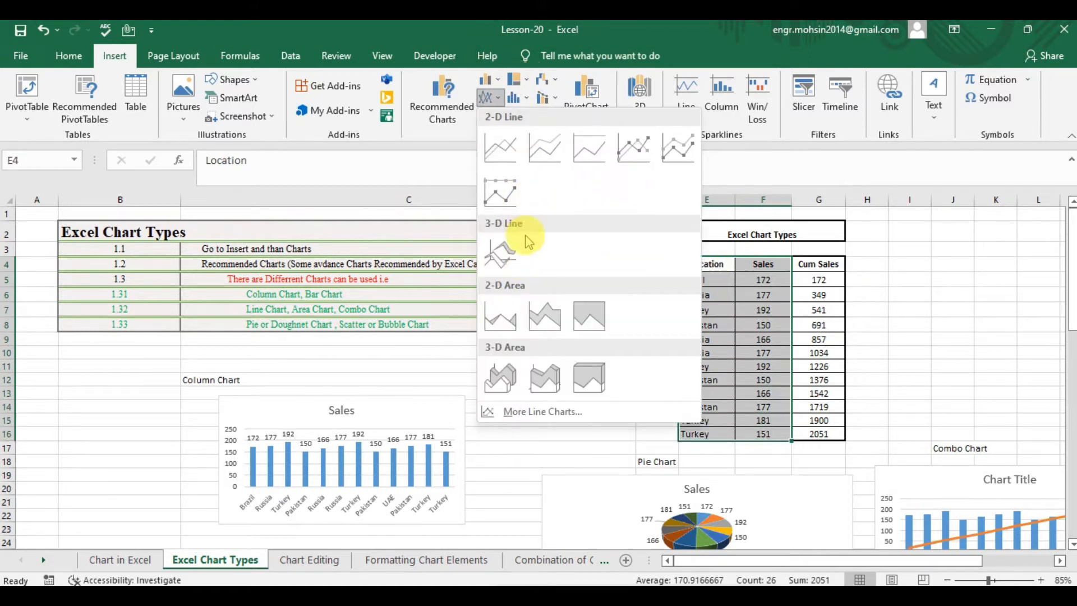
{"action": "left_click", "coordinate": [512, 325]}
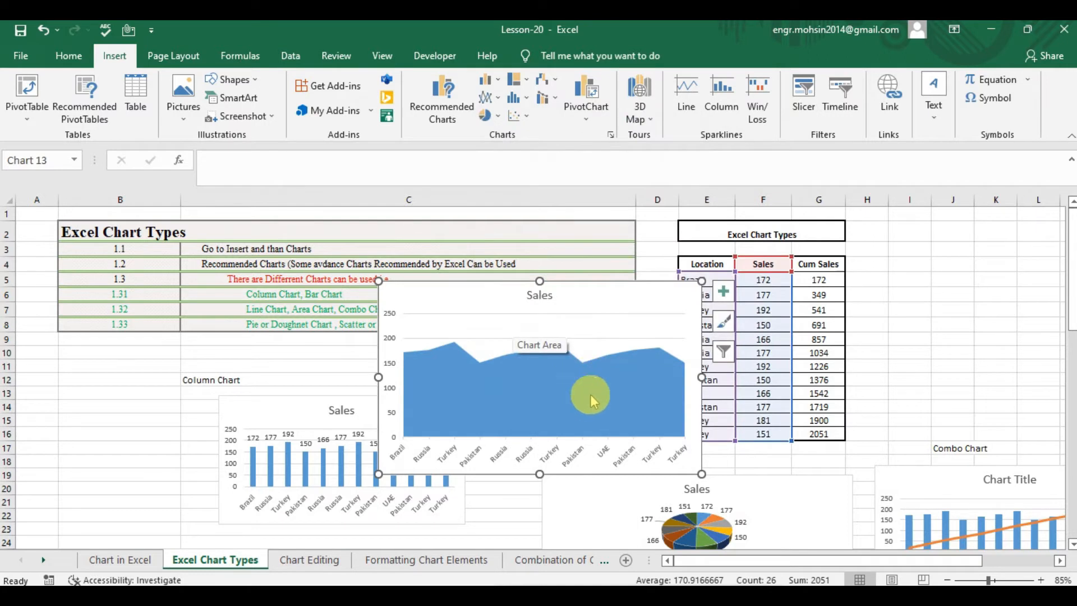
{"action": "key", "text": "Delete"}
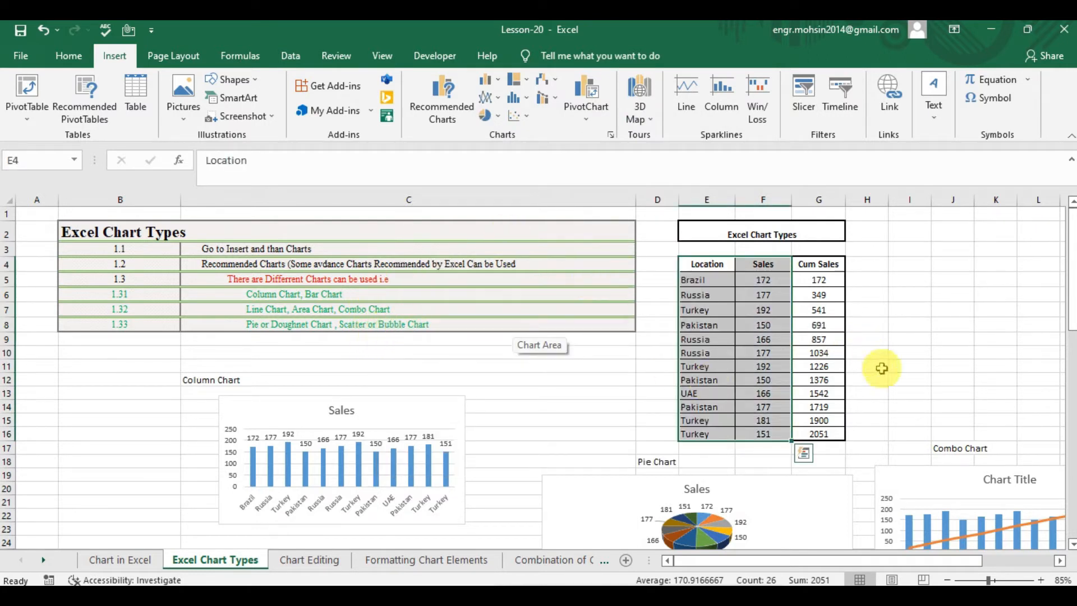
Examine the Location, Sales and Cum Sales columns of the data table to see which series a combo chart can combine
{"action": "left_click", "coordinate": [708, 270]}
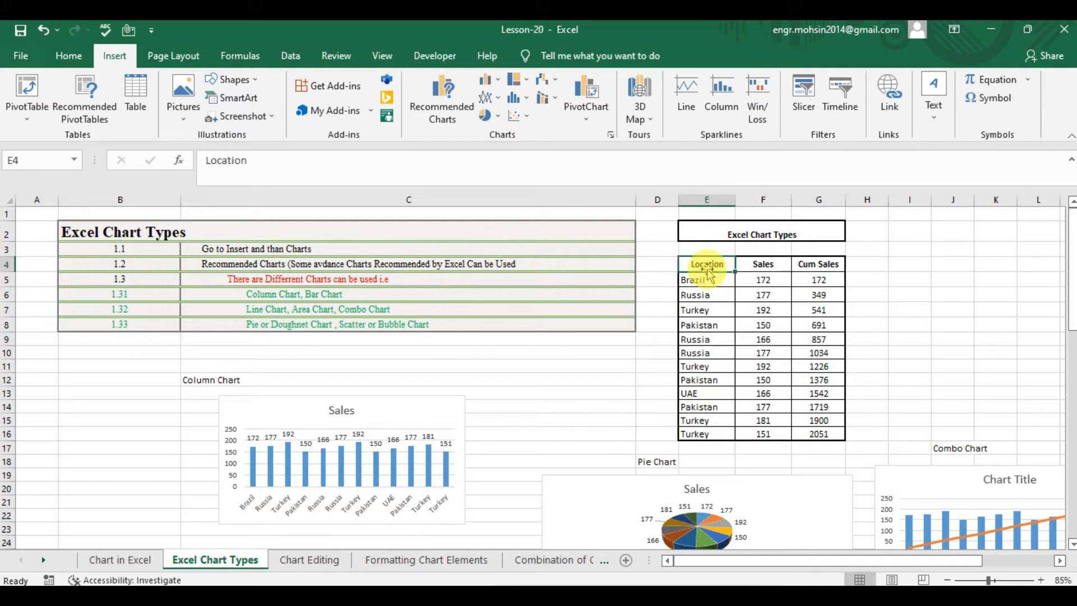
{"action": "key", "text": "Right"}
{"action": "key", "text": "Right"}
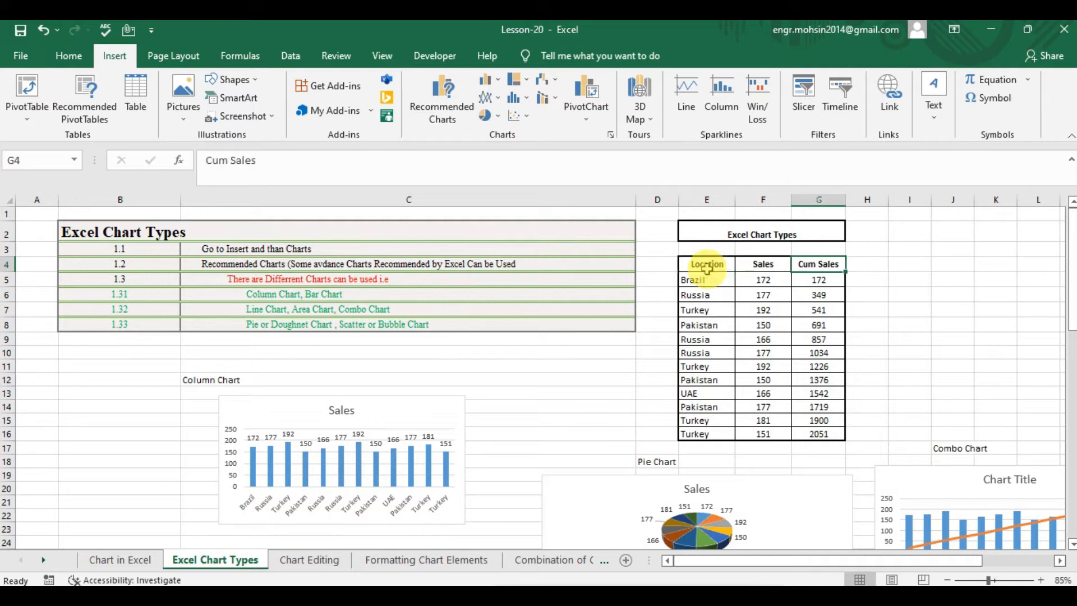
{"action": "key", "text": "Left"}
{"action": "key", "text": "Right"}
{"action": "key", "text": "Left"}
{"action": "key", "text": "Right"}
{"action": "key", "text": "Down"}
{"action": "key", "text": "Down"}
{"action": "key", "text": "Down"}
{"action": "key", "text": "Up"}
{"action": "key", "text": "Up"}
{"action": "key", "text": "Left"}
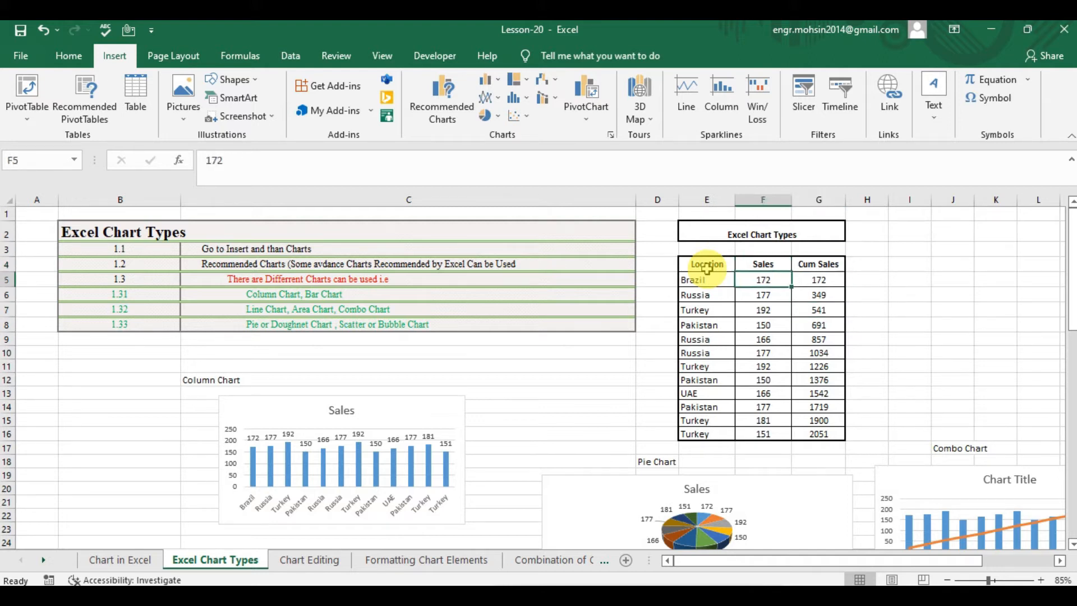
{"action": "key", "text": "Left"}
{"action": "key", "text": "Up"}
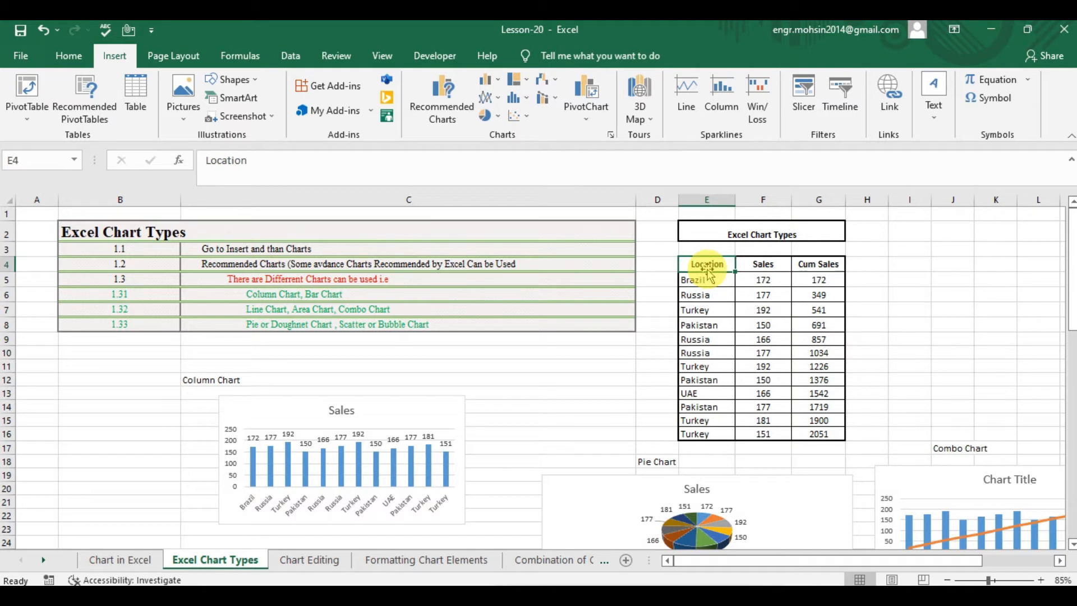
{"action": "key", "text": "Right"}
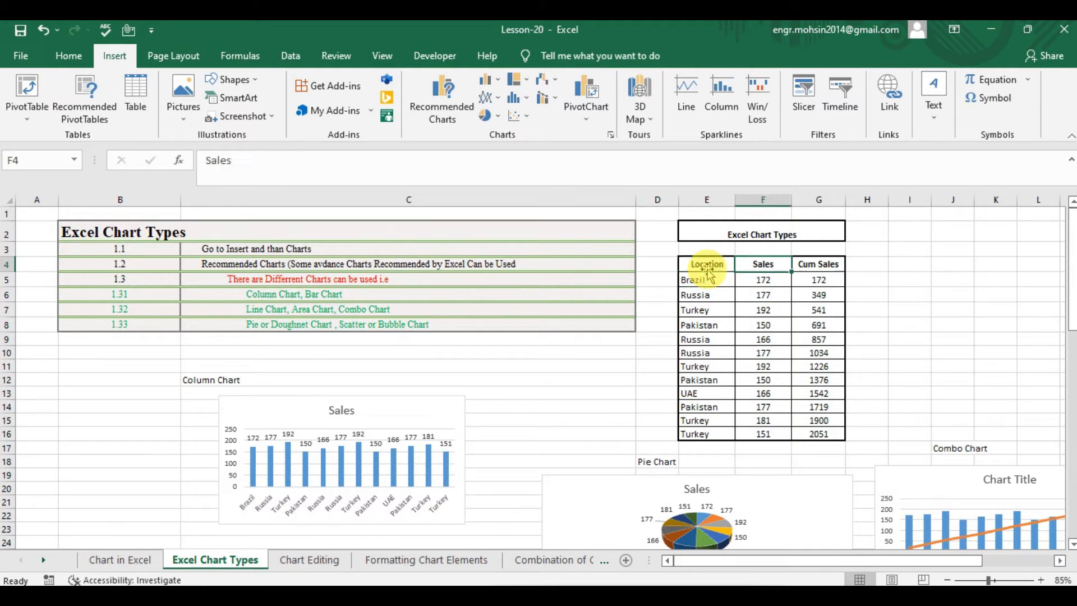
{"action": "key", "text": "Right"}
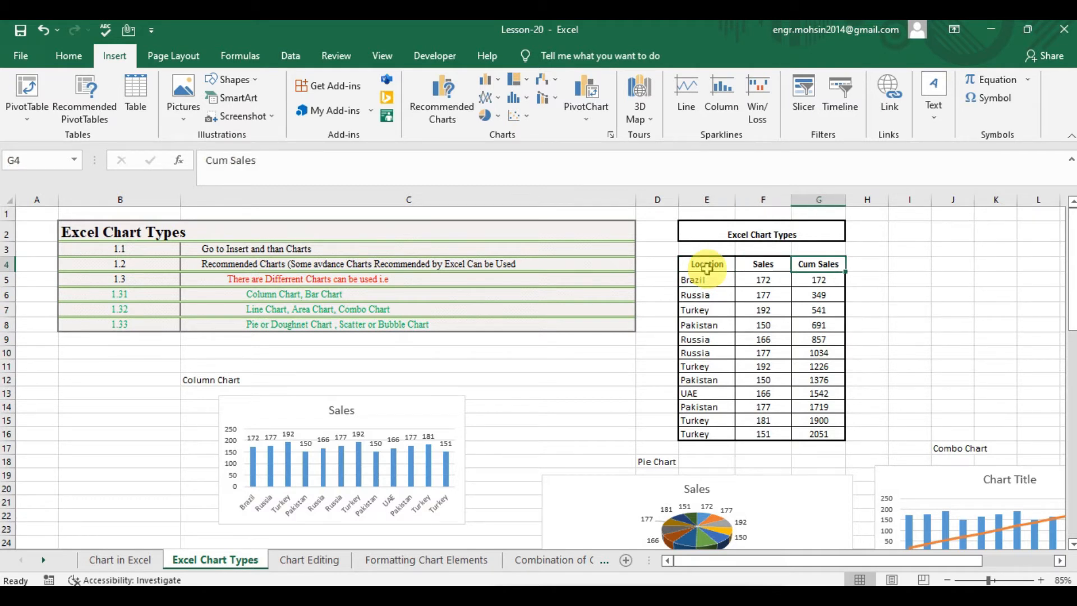
{"action": "key", "text": "Left"}
{"action": "key", "text": "Left"}
{"action": "key", "text": "Right"}
{"action": "key", "text": "Left"}
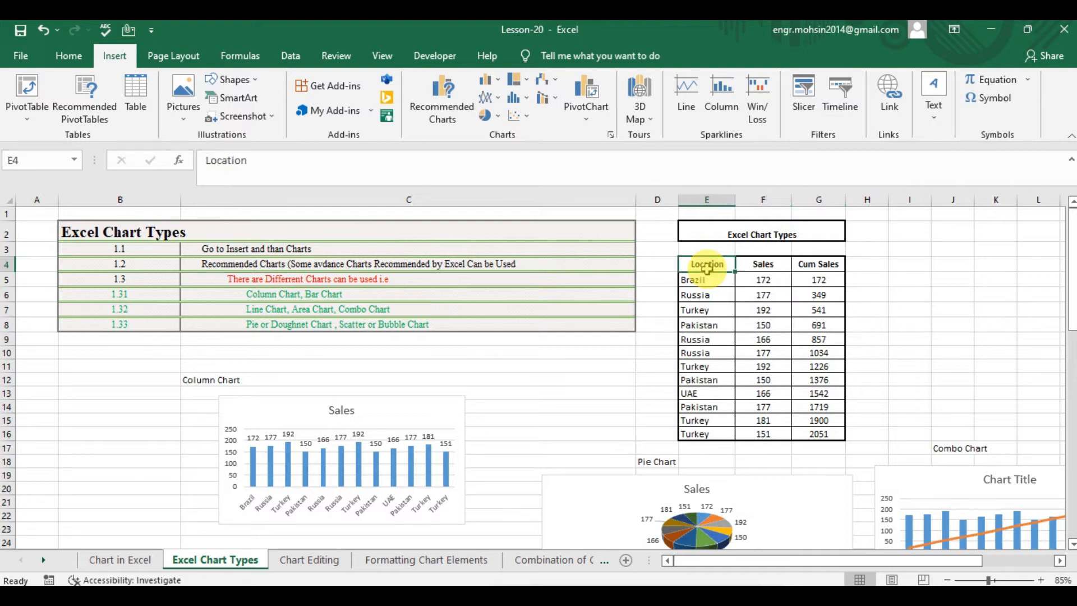
Insert a Clustered Column - Line combo chart from the Location, Sales and Cum Sales data in E4:G16
{"action": "key", "text": "shift+Right"}
{"action": "key", "text": "shift+Right"}
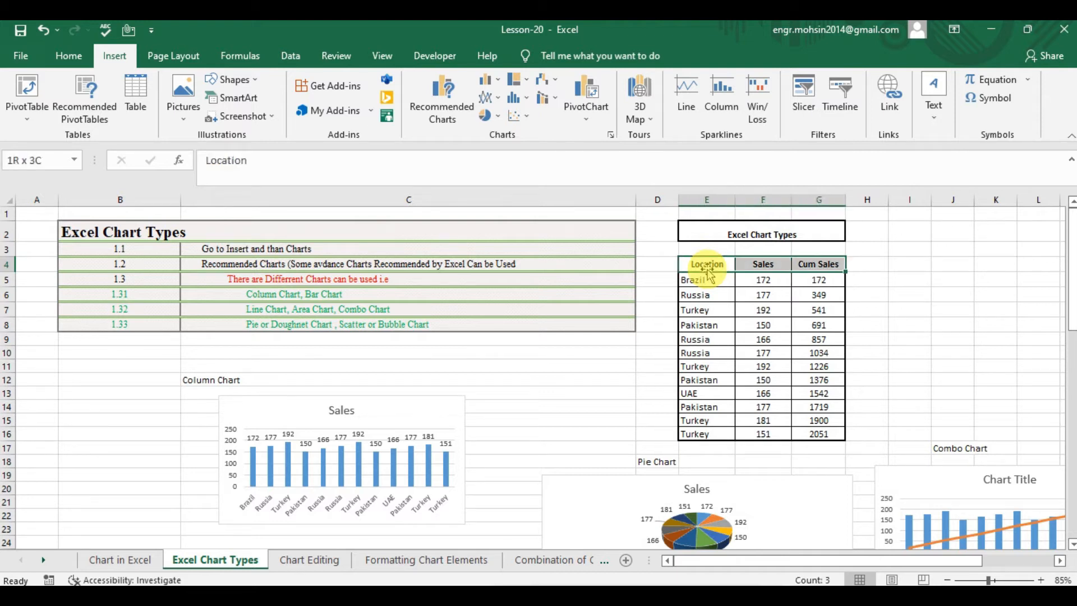
{"action": "key", "text": "shift+Down"}
{"action": "key", "text": "shift+Down"}
{"action": "key", "text": "shift+Down"}
{"action": "key", "text": "shift+Down"}
{"action": "key", "text": "shift+Down"}
{"action": "key", "text": "shift+Down"}
{"action": "key", "text": "shift+Down"}
{"action": "key", "text": "shift+Down"}
{"action": "key", "text": "shift+Down"}
{"action": "key", "text": "shift+Down"}
{"action": "key", "text": "shift+Down"}
{"action": "key", "text": "shift+Down"}
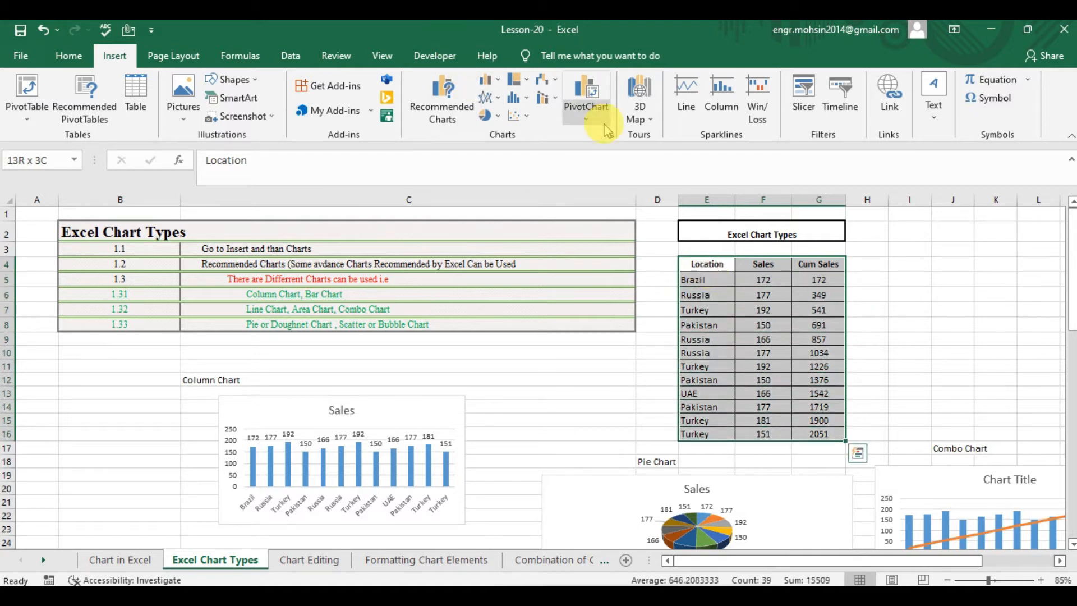
{"action": "left_click", "coordinate": [544, 100]}
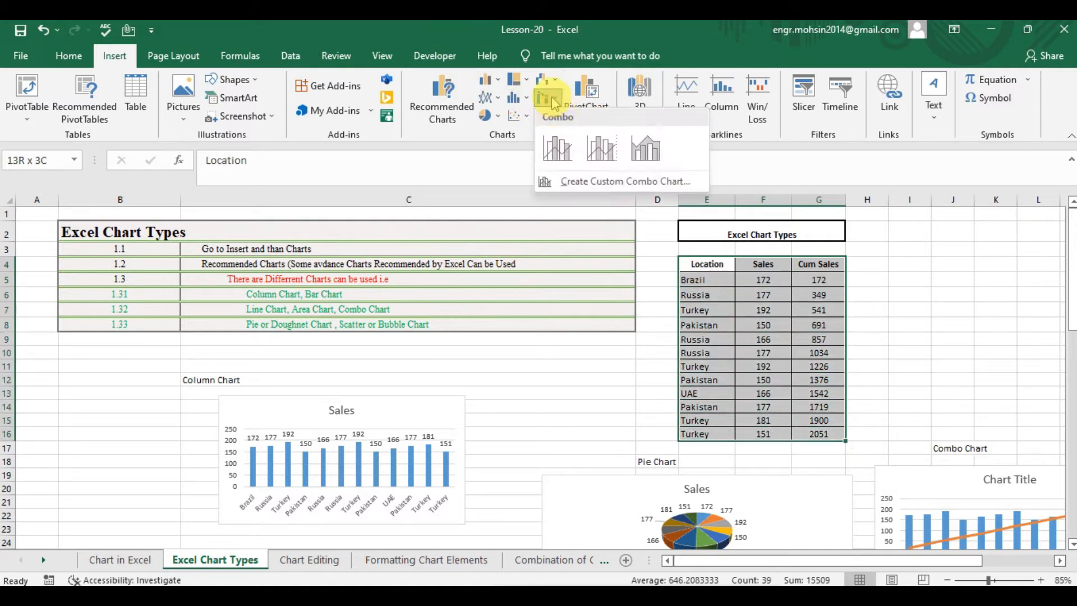
{"action": "left_click", "coordinate": [558, 152]}
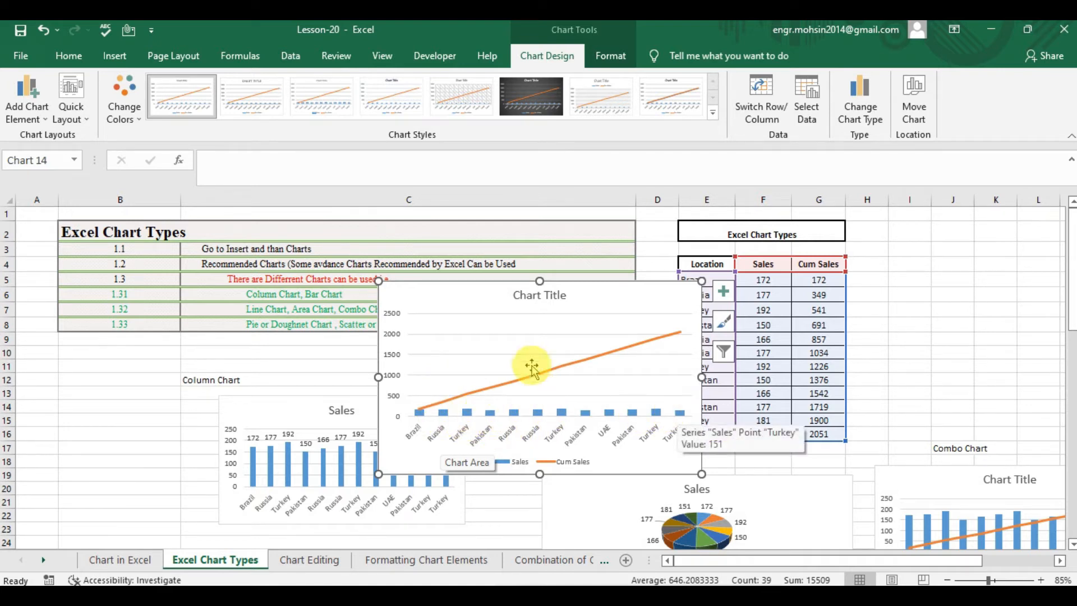
Change the Cum Sales series of the new combo chart to the Clustered Column type
{"action": "right_click", "coordinate": [475, 317]}
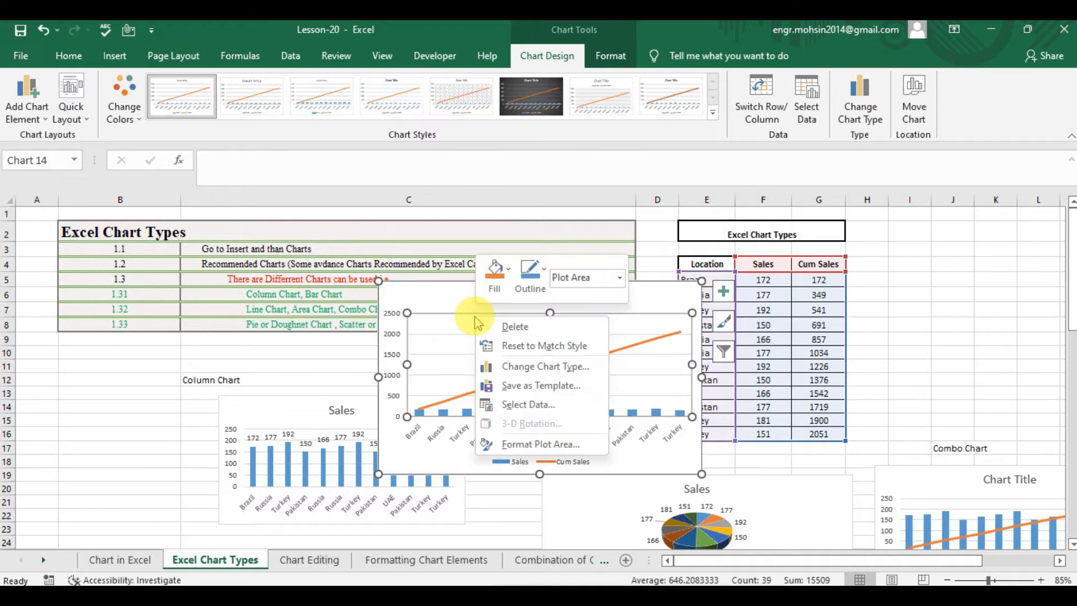
{"action": "left_click", "coordinate": [520, 369]}
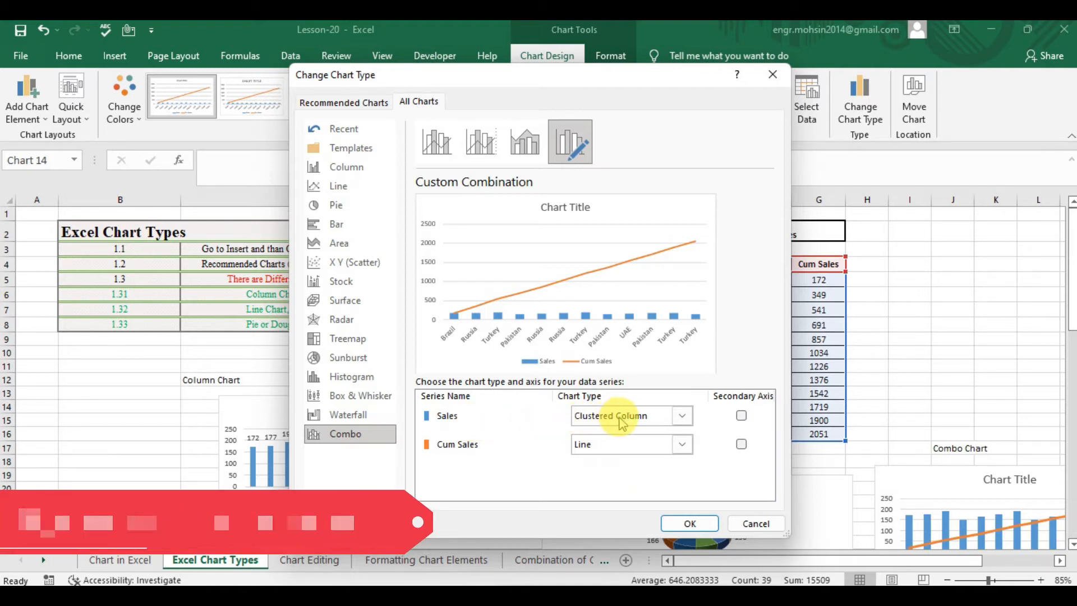
{"action": "left_click", "coordinate": [606, 446]}
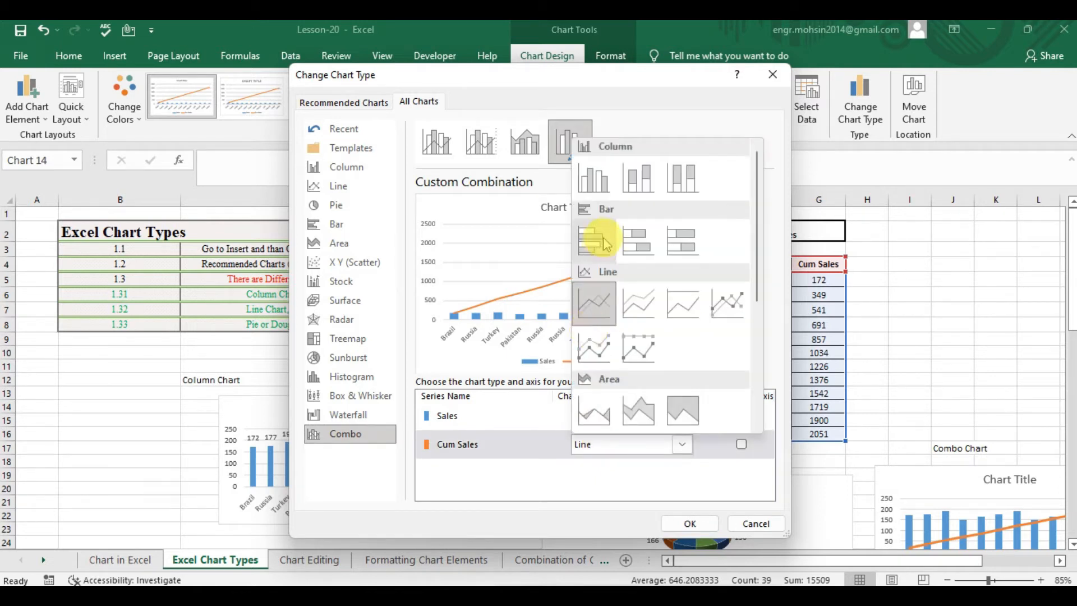
{"action": "left_click", "coordinate": [592, 180]}
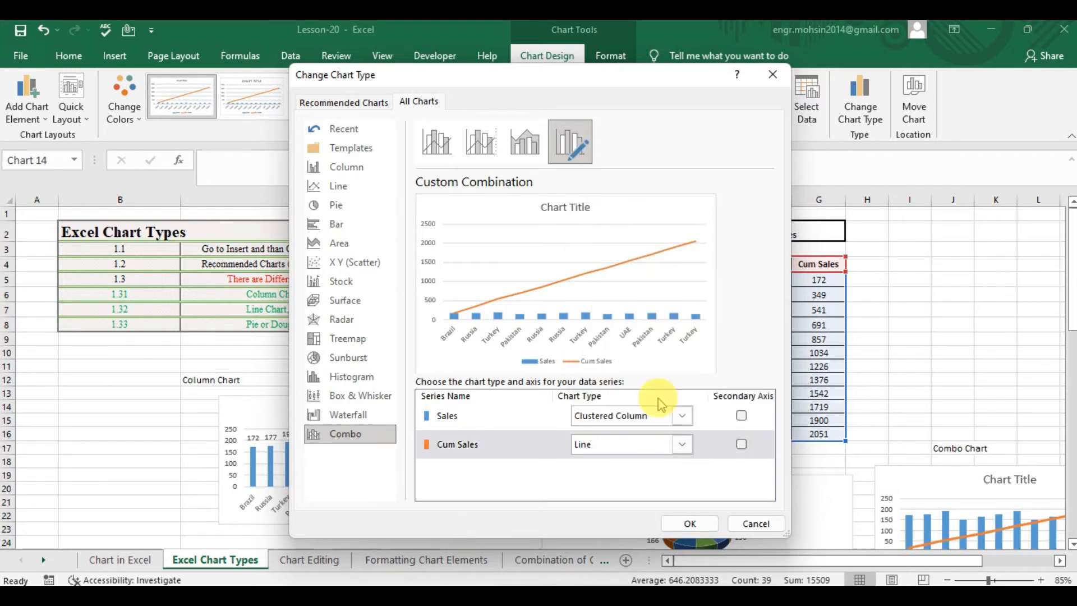
{"action": "left_click", "coordinate": [691, 524]}
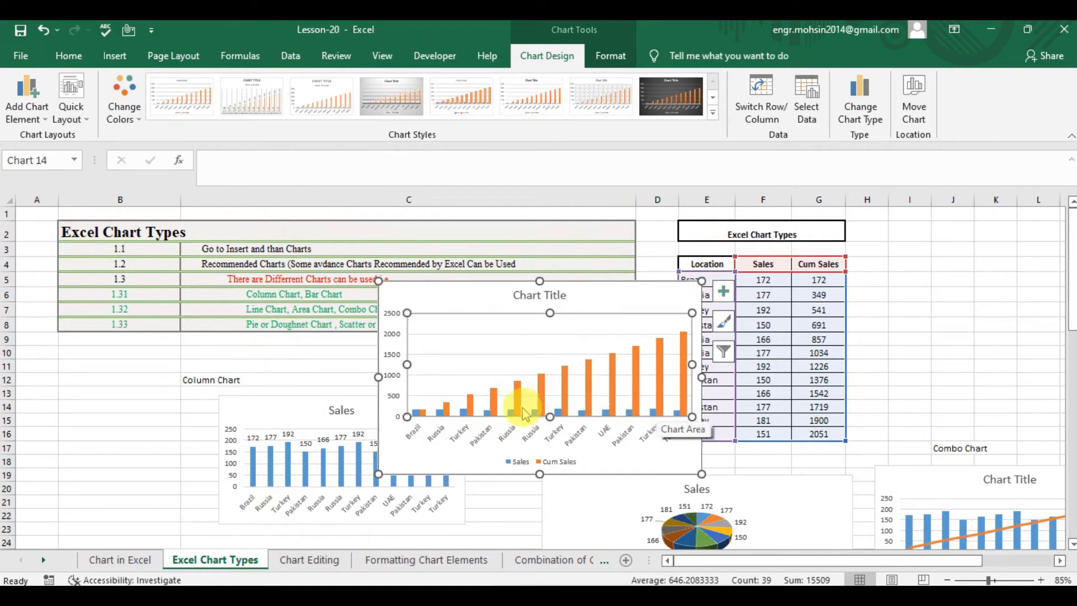
Change the chart to a combo with Sales as clustered columns and Cum Sales as a line on the secondary axis
{"action": "mouse_move", "coordinate": [632, 408]}
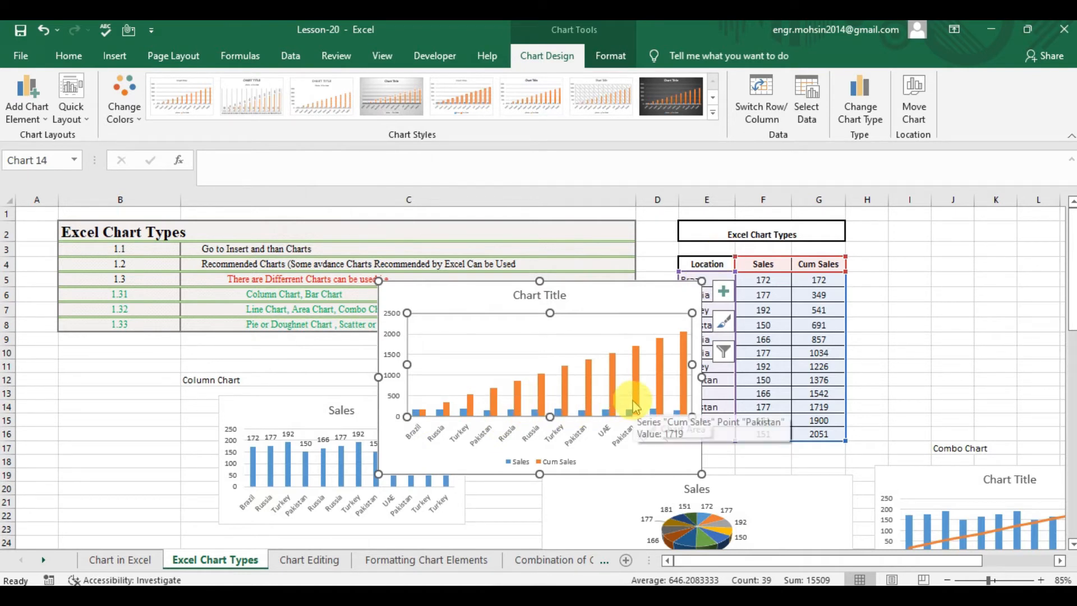
{"action": "left_click", "coordinate": [599, 376]}
{"action": "right_click", "coordinate": [601, 382]}
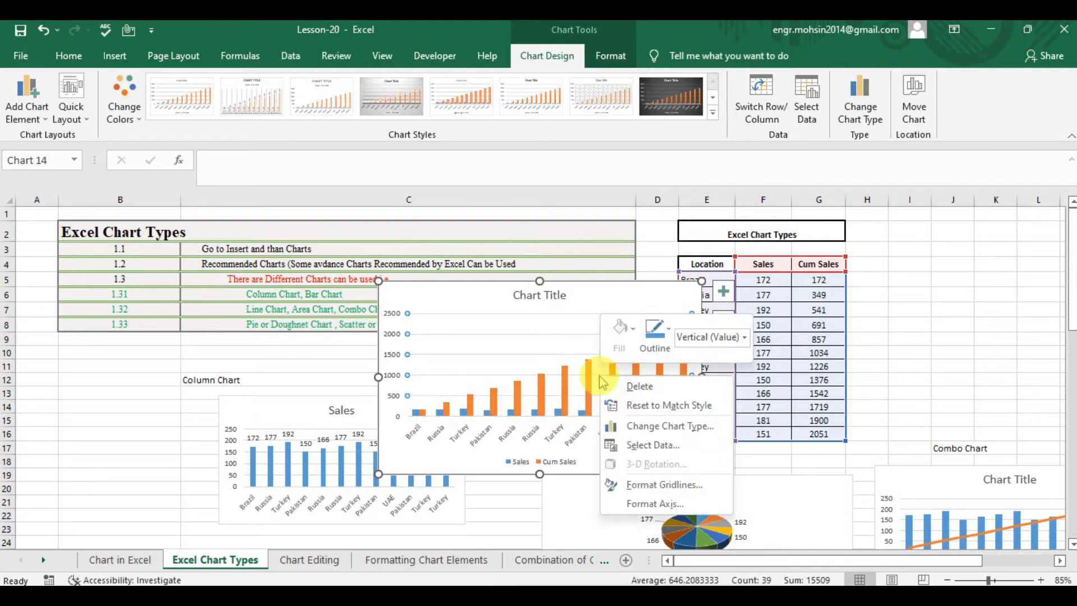
{"action": "left_click", "coordinate": [638, 428]}
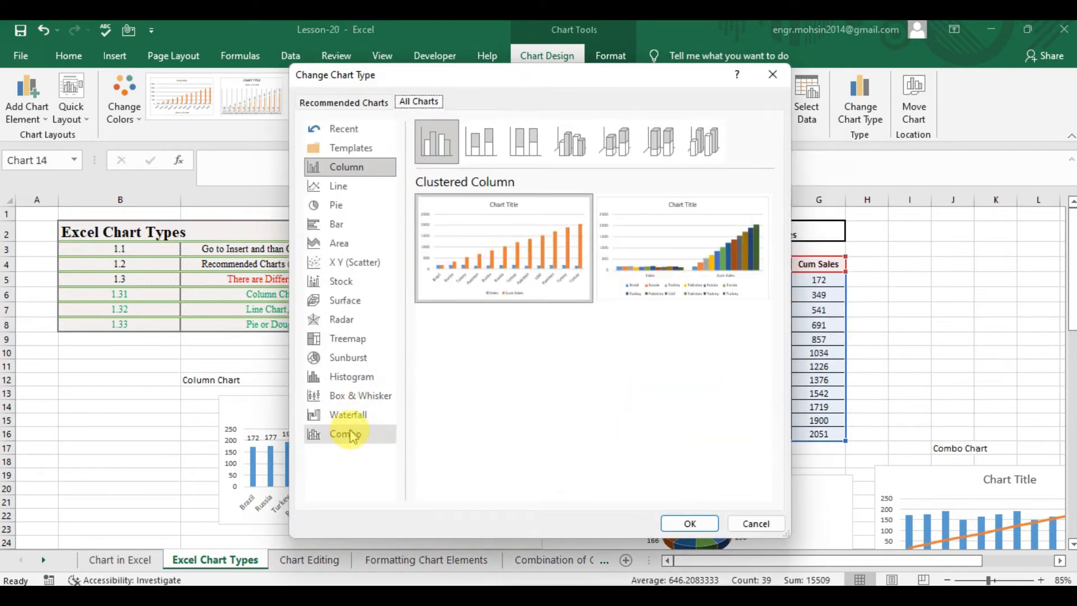
{"action": "left_click", "coordinate": [347, 433]}
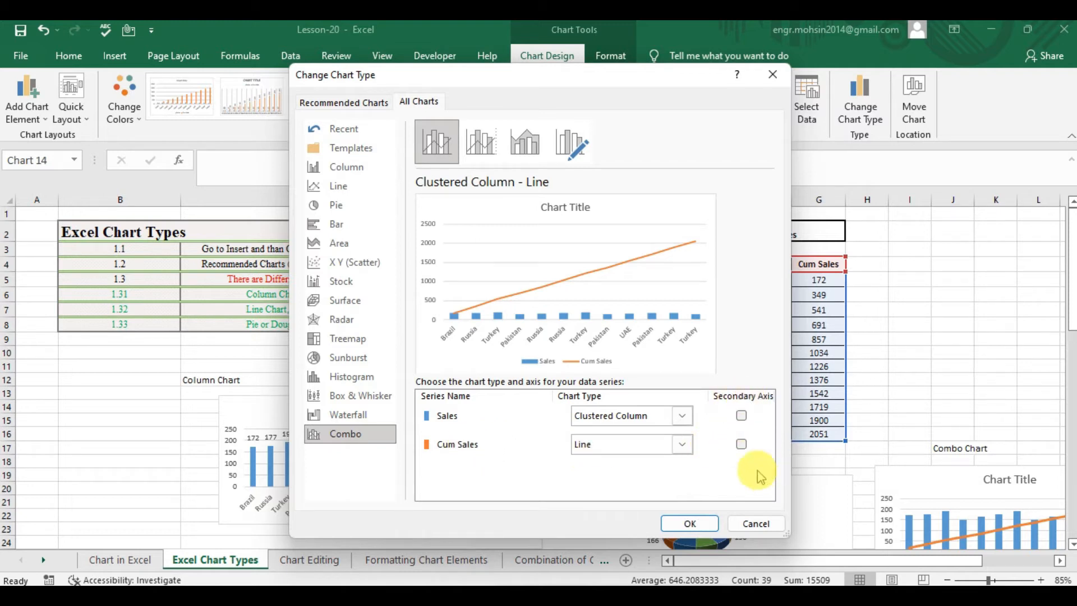
{"action": "left_click", "coordinate": [741, 445]}
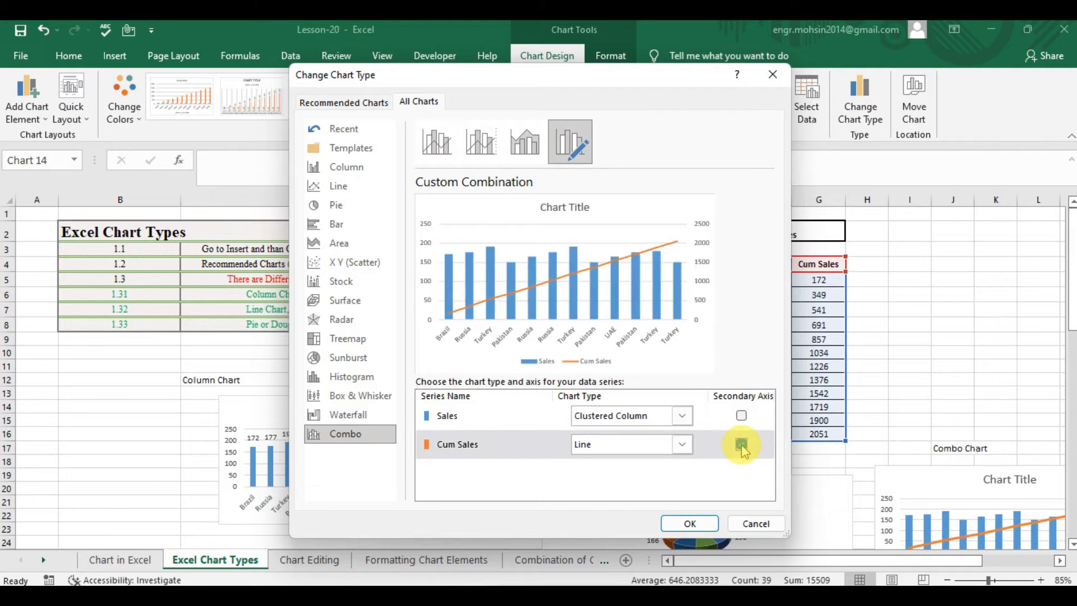
{"action": "left_click", "coordinate": [690, 524]}
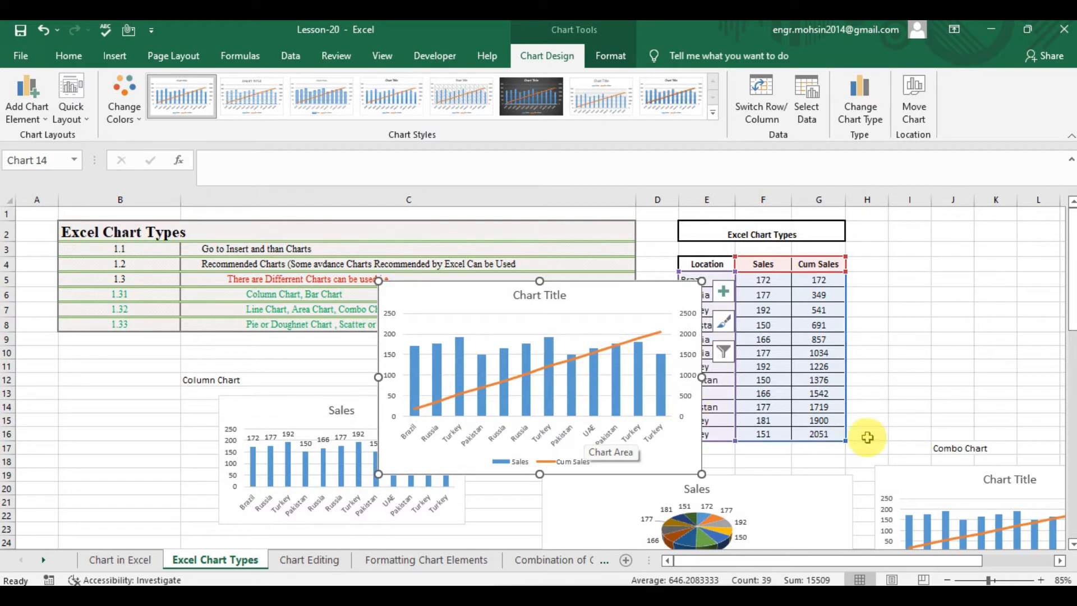
{"action": "scroll", "coordinate": [827, 405], "scroll_direction": "down", "scroll_amount": 1}
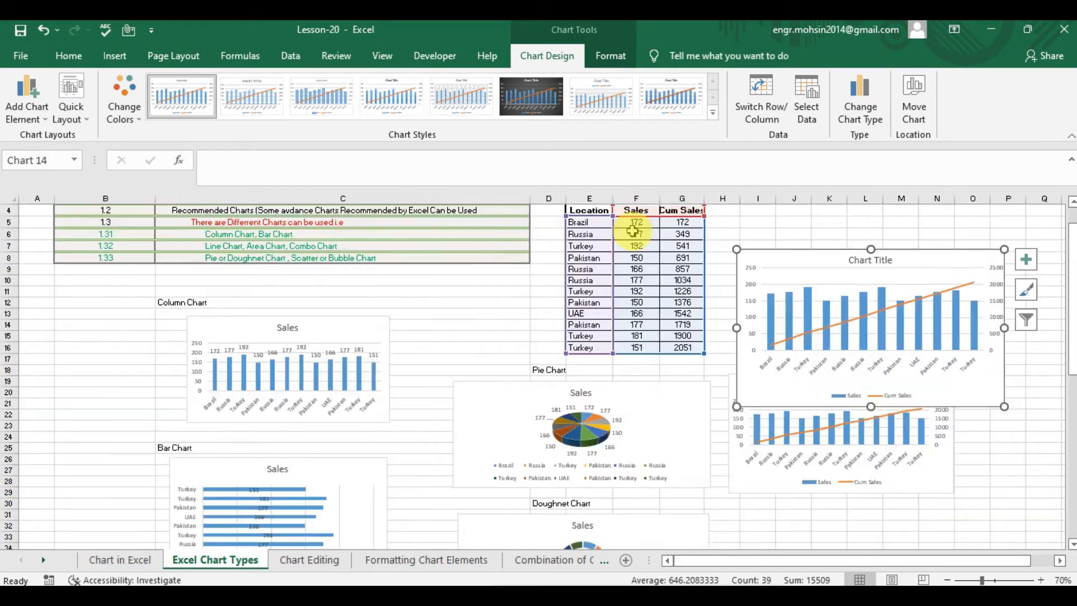
Insert a 2-D Pie chart from the Location and Sales data in E4:F16
{"action": "left_click", "coordinate": [632, 234]}
{"action": "left_click", "coordinate": [592, 215]}
{"action": "key", "text": "shift+Right"}
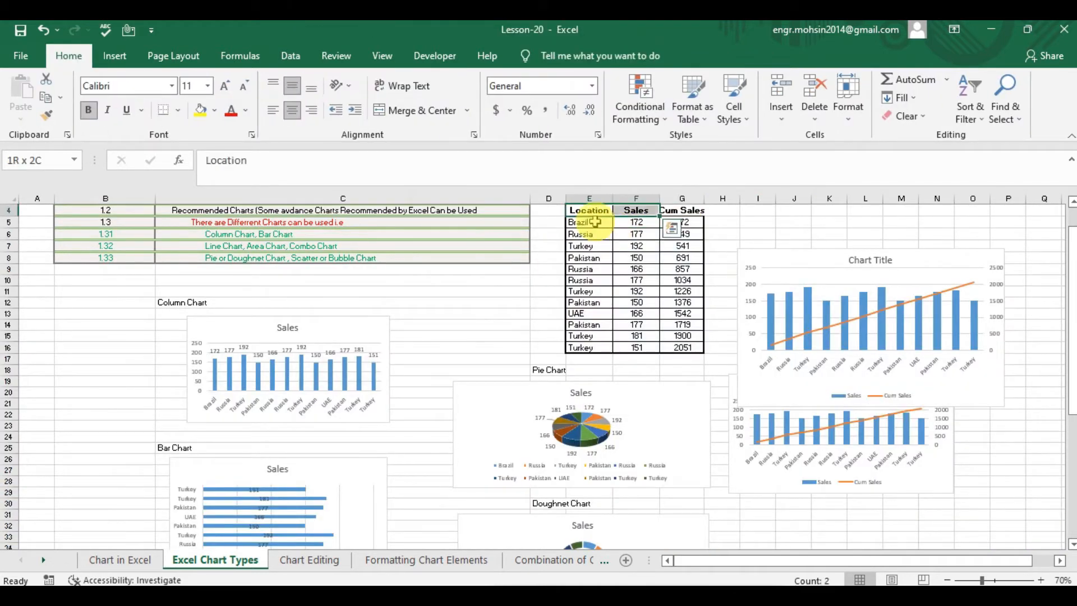
{"action": "key", "text": "shift+Down"}
{"action": "key", "text": "shift+Down"}
{"action": "key", "text": "shift+Down"}
{"action": "key", "text": "shift+Down"}
{"action": "key", "text": "shift+Down"}
{"action": "key", "text": "shift+Down"}
{"action": "key", "text": "shift+Down"}
{"action": "key", "text": "shift+Down"}
{"action": "key", "text": "shift+Down"}
{"action": "key", "text": "shift+Down"}
{"action": "key", "text": "shift+Down"}
{"action": "key", "text": "shift+Down"}
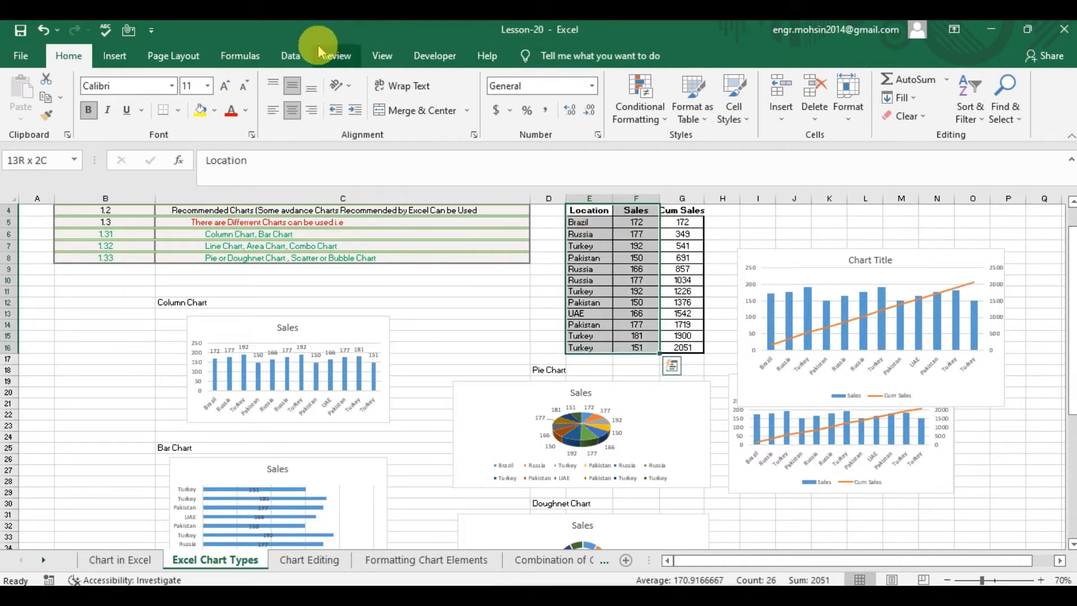
{"action": "left_click", "coordinate": [119, 56]}
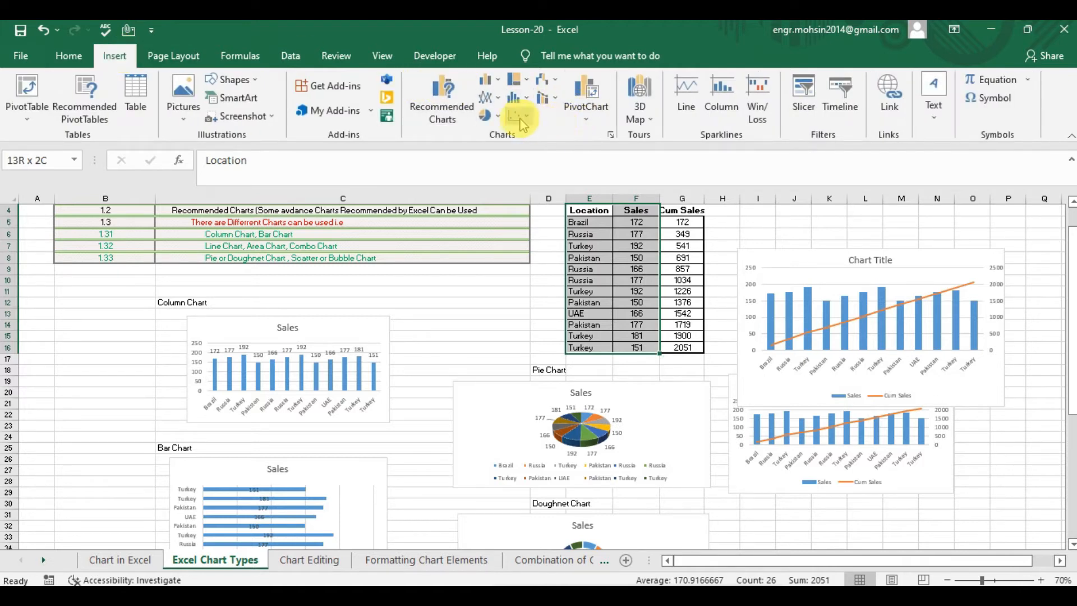
{"action": "left_click", "coordinate": [496, 116]}
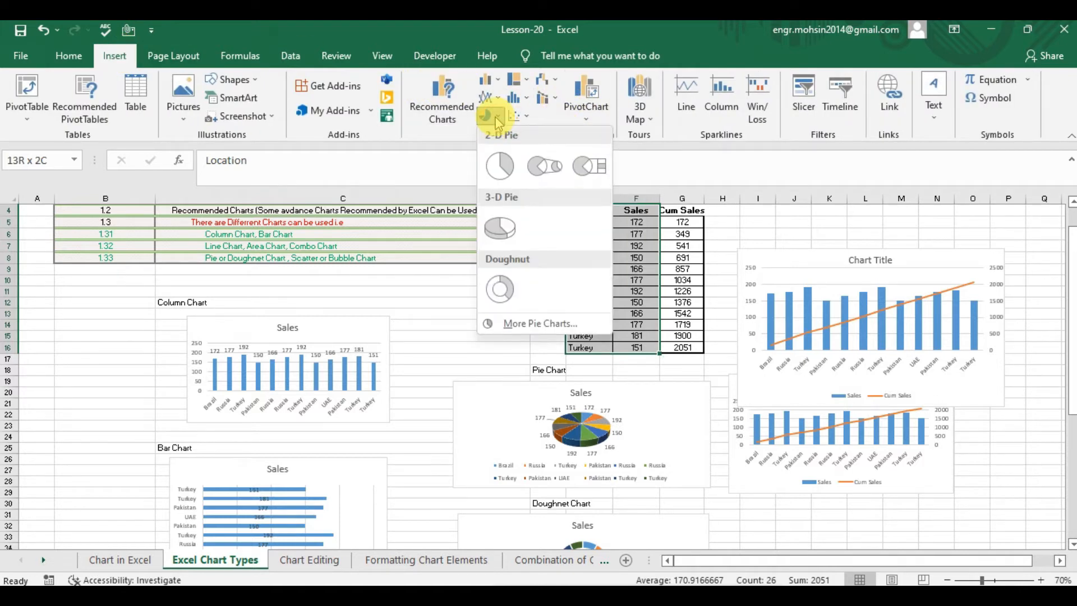
{"action": "left_click", "coordinate": [511, 167]}
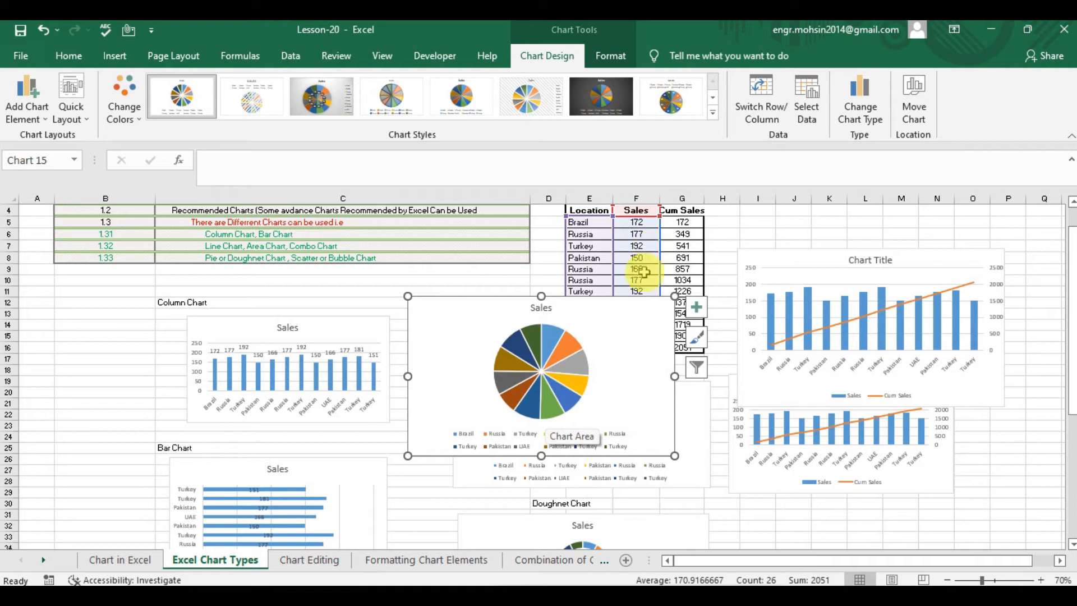
Change the new pie chart to the Pie of Pie type and then to 3-D Pie
{"action": "left_click", "coordinate": [114, 59]}
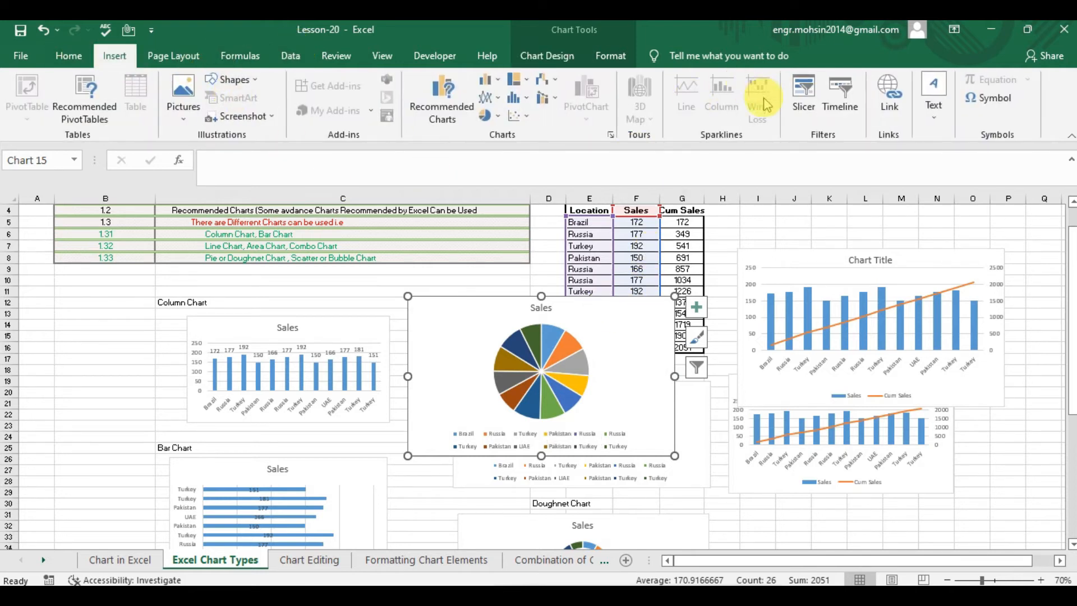
{"action": "left_click", "coordinate": [488, 115]}
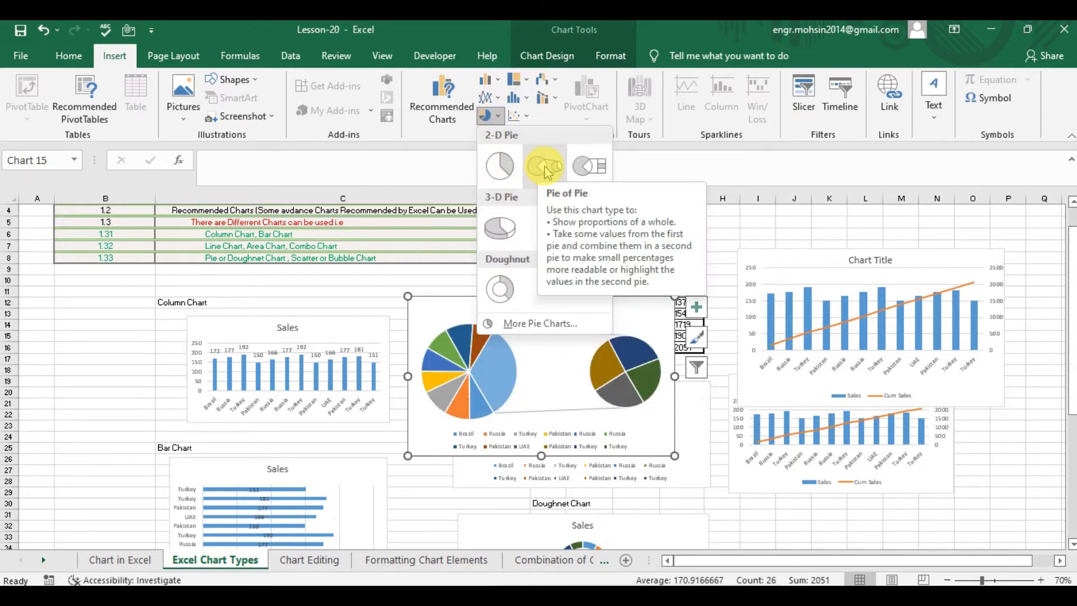
{"action": "left_click", "coordinate": [544, 168]}
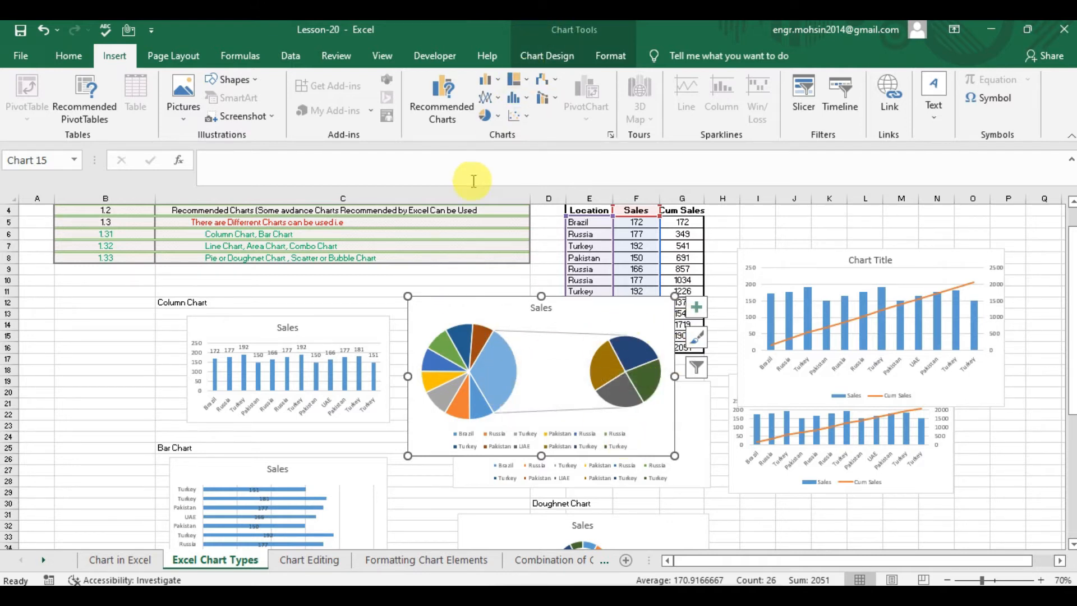
{"action": "left_click", "coordinate": [495, 116]}
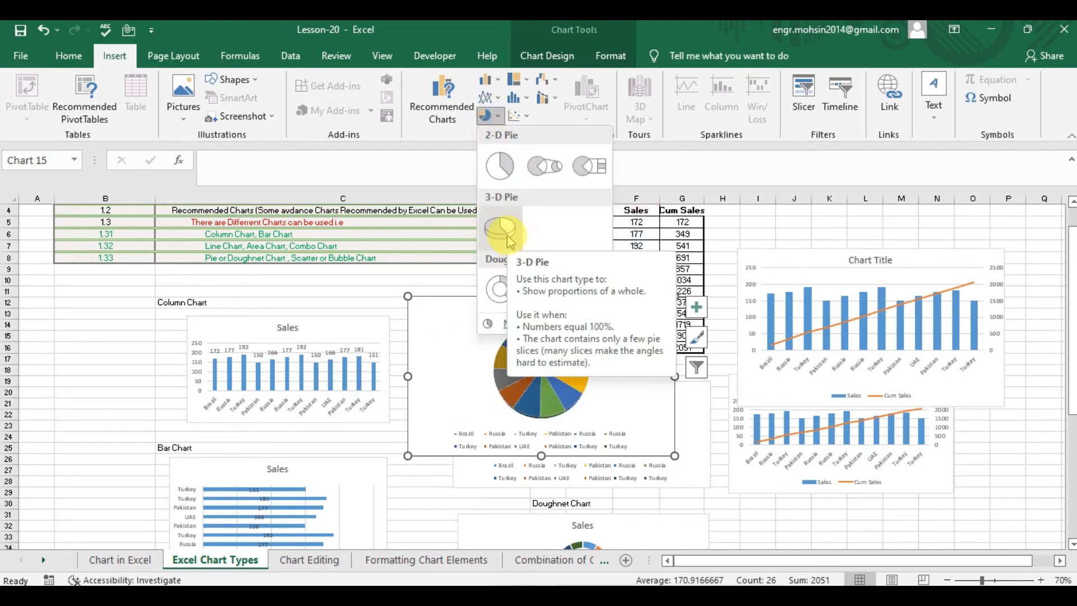
{"action": "key", "text": "Escape"}
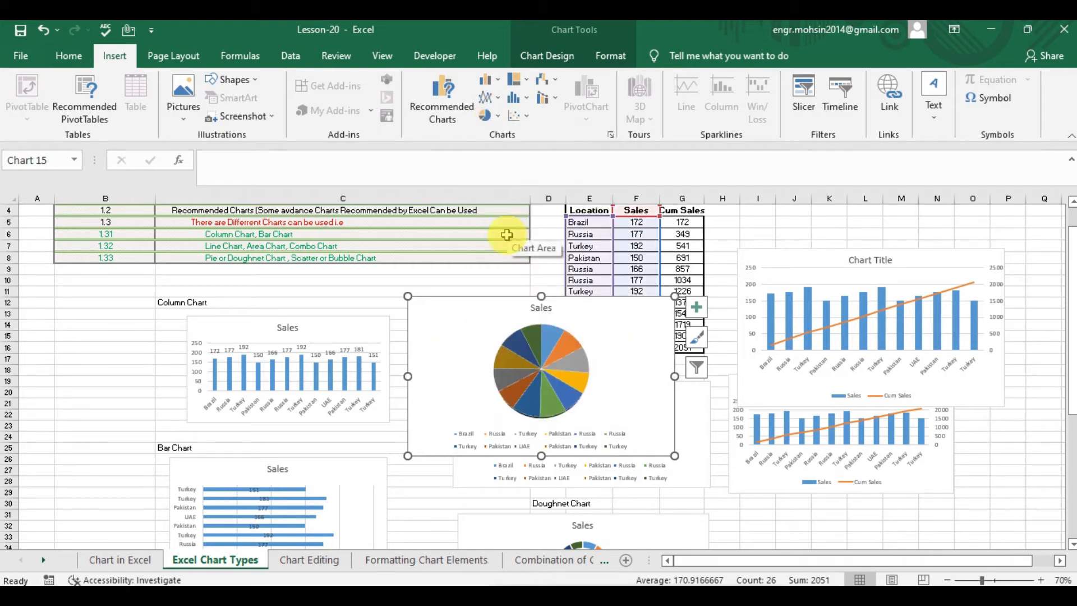
Change the new Sales pie chart to the Doughnut type
{"action": "left_click", "coordinate": [485, 115]}
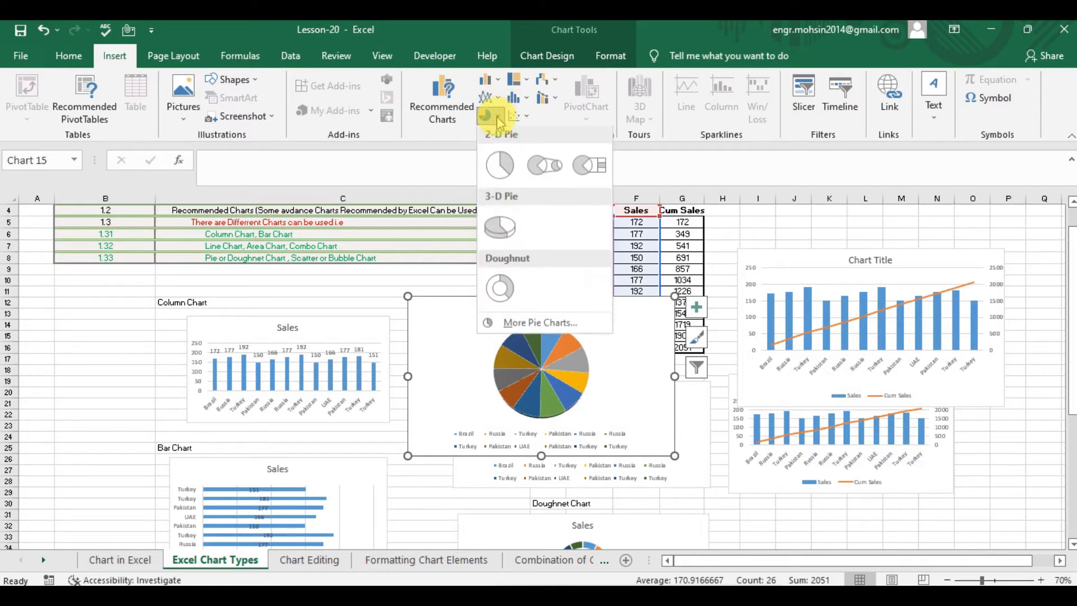
{"action": "left_click", "coordinate": [499, 288]}
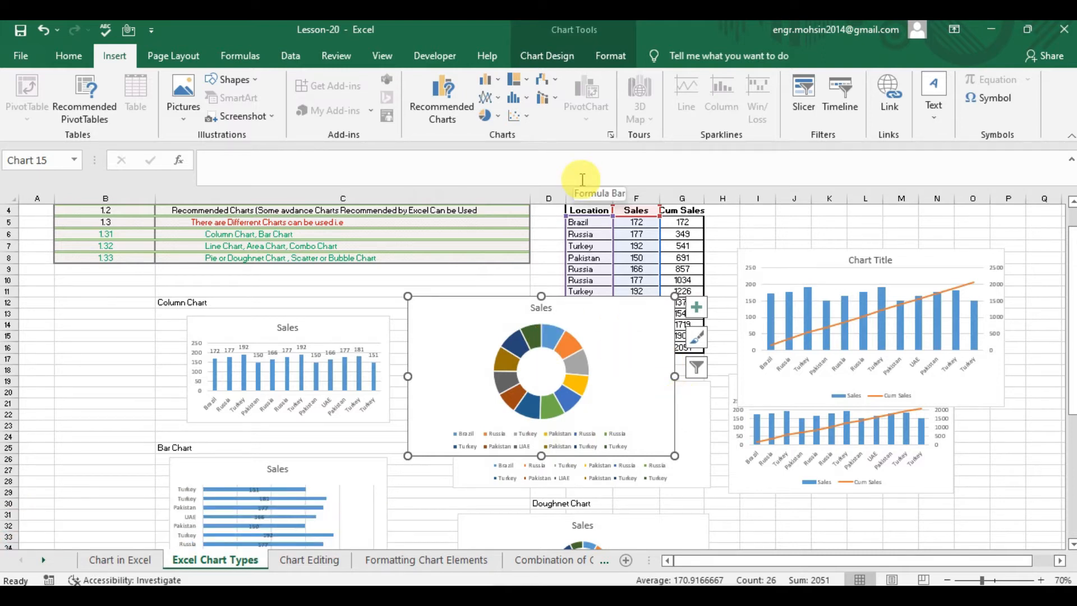
Switch to the Chart Editing sheet and go to cell C3 in the editing notes
{"action": "left_click", "coordinate": [333, 562]}
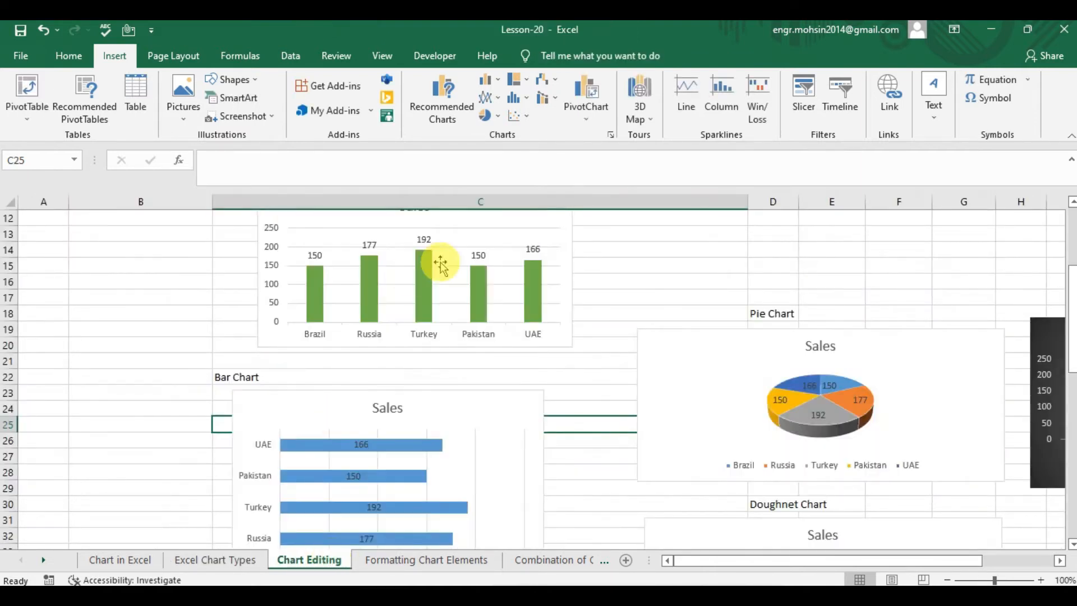
{"action": "left_click", "coordinate": [603, 297]}
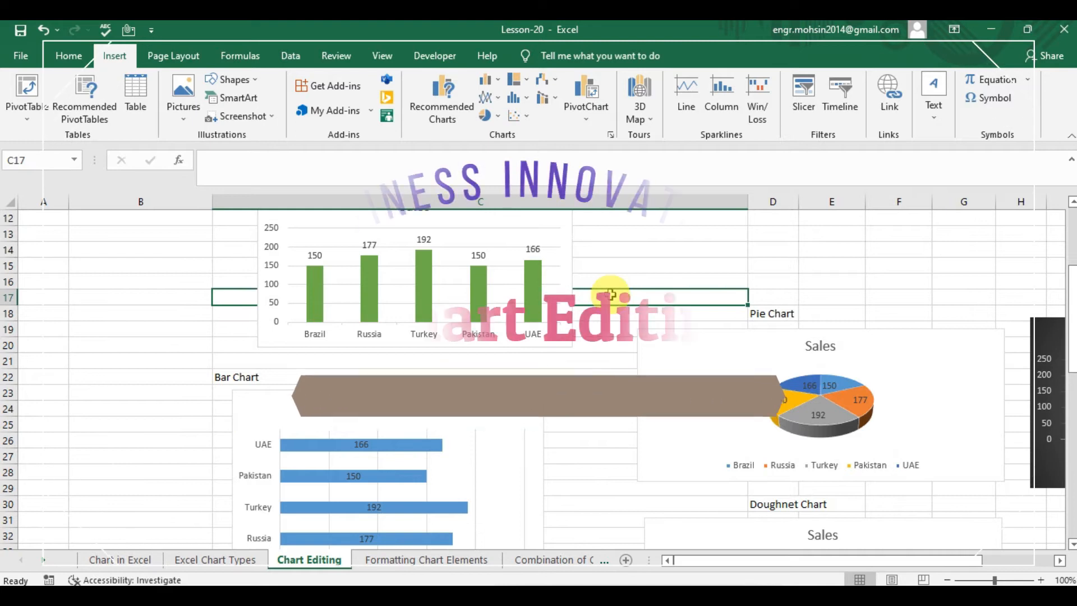
{"action": "key", "text": "Up"}
{"action": "key", "text": "Up"}
{"action": "key", "text": "Up"}
{"action": "key", "text": "Up"}
{"action": "key", "text": "Up"}
{"action": "key", "text": "Up"}
{"action": "key", "text": "Up"}
{"action": "key", "text": "Up"}
{"action": "key", "text": "Up"}
{"action": "key", "text": "Up"}
{"action": "key", "text": "Up"}
{"action": "key", "text": "Up"}
{"action": "key", "text": "Up"}
{"action": "key", "text": "Up"}
{"action": "key", "text": "Up"}
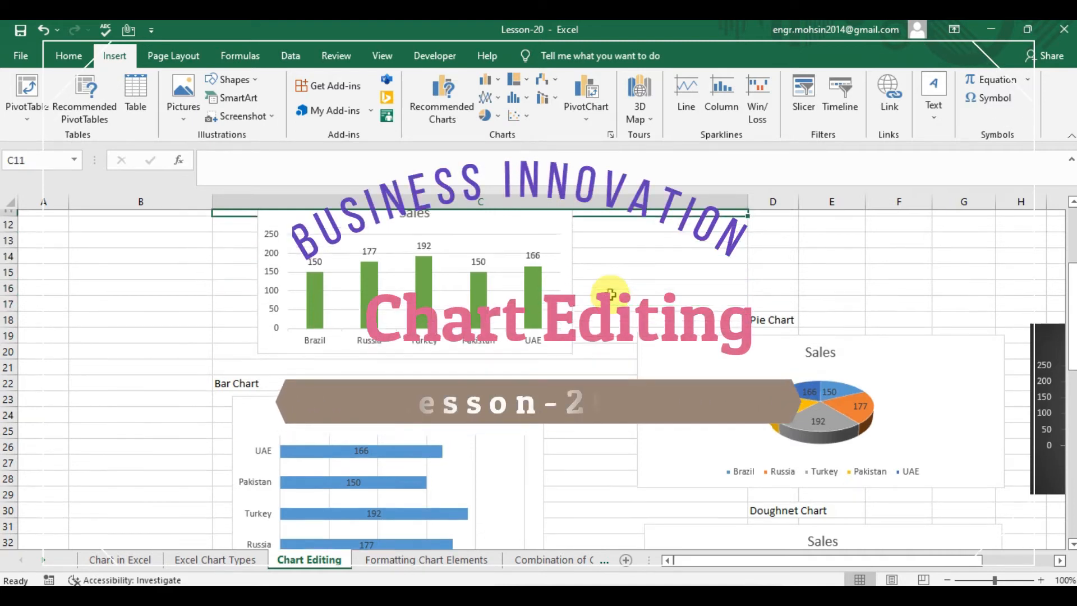
{"action": "key", "text": "Up"}
{"action": "key", "text": "Down"}
{"action": "key", "text": "Down"}
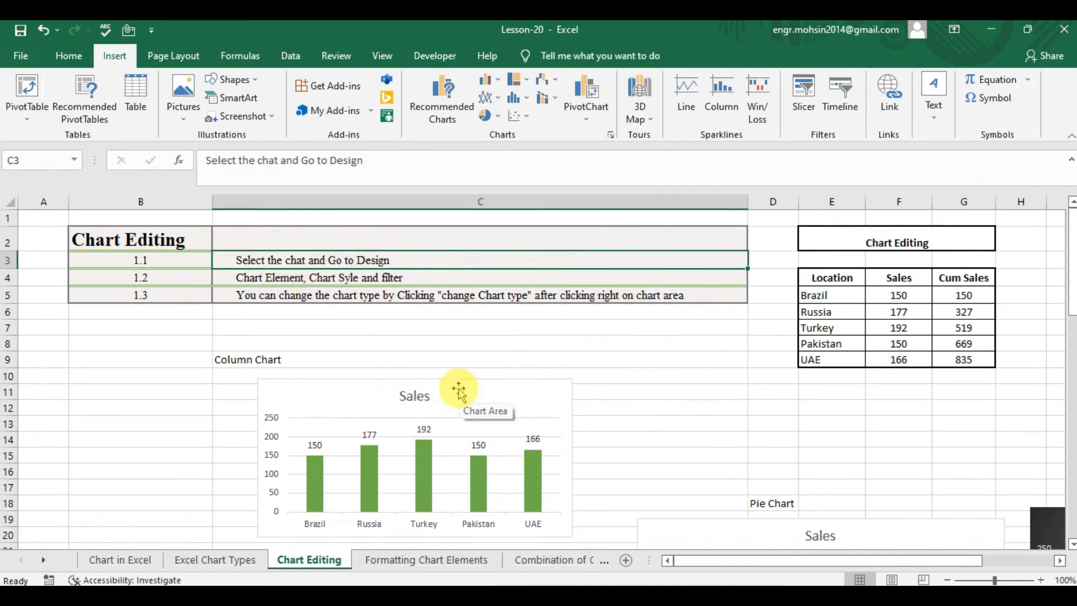
Try the second and fifth chart styles on the Sales column chart, and apply the seventh one
{"action": "left_click", "coordinate": [458, 391]}
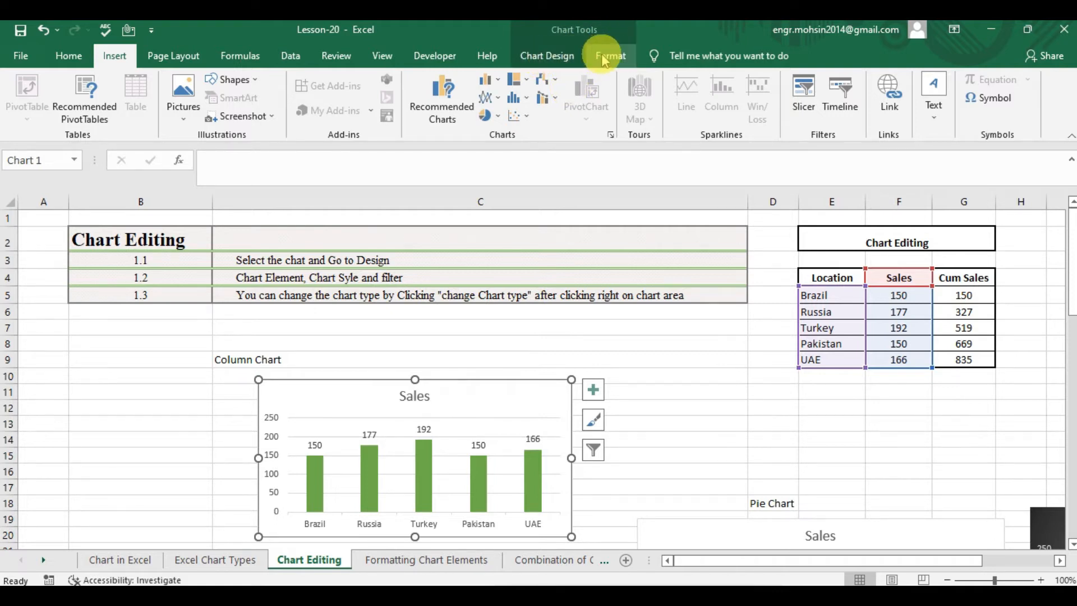
{"action": "left_click", "coordinate": [563, 62]}
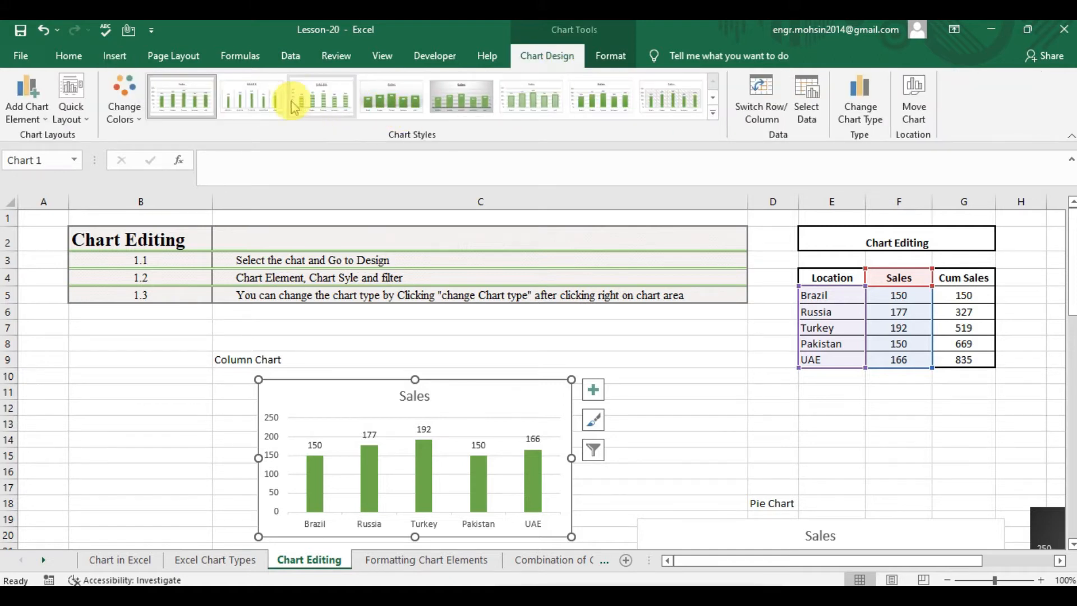
{"action": "left_click", "coordinate": [269, 97]}
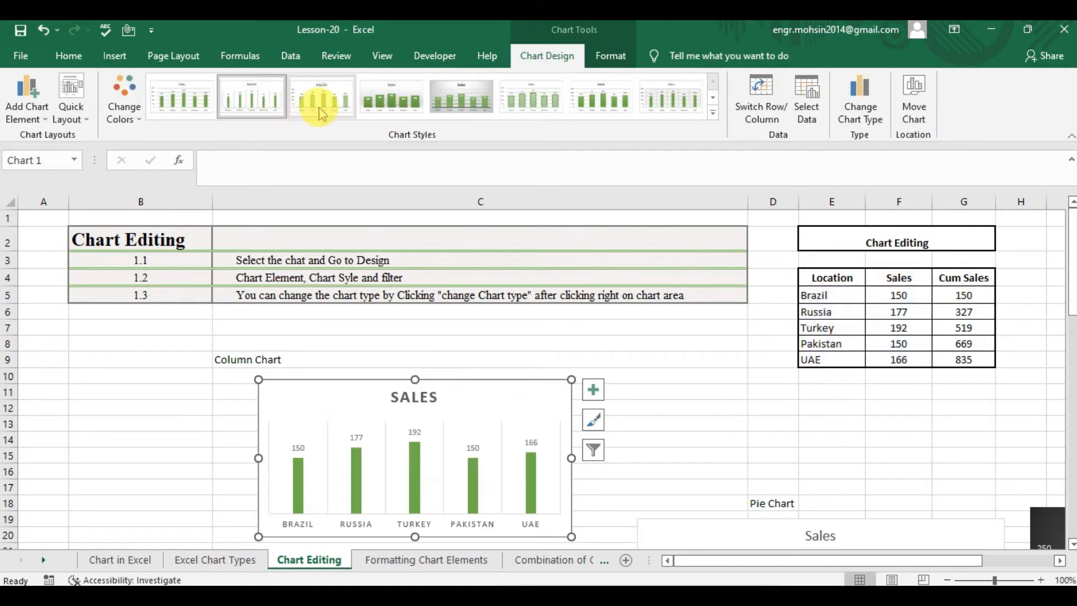
{"action": "left_click", "coordinate": [461, 100]}
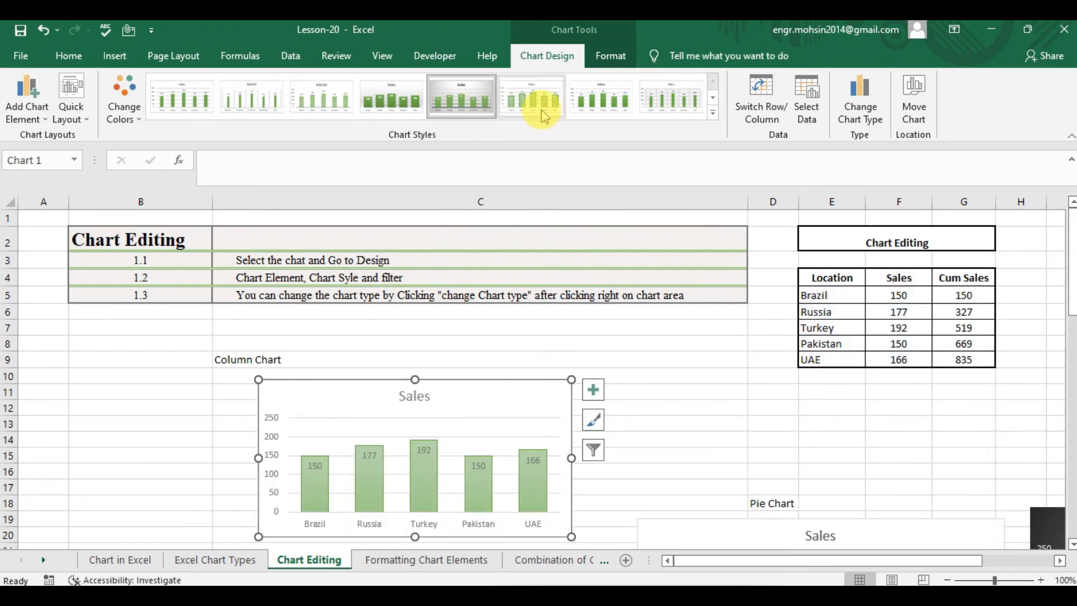
{"action": "left_click", "coordinate": [588, 104]}
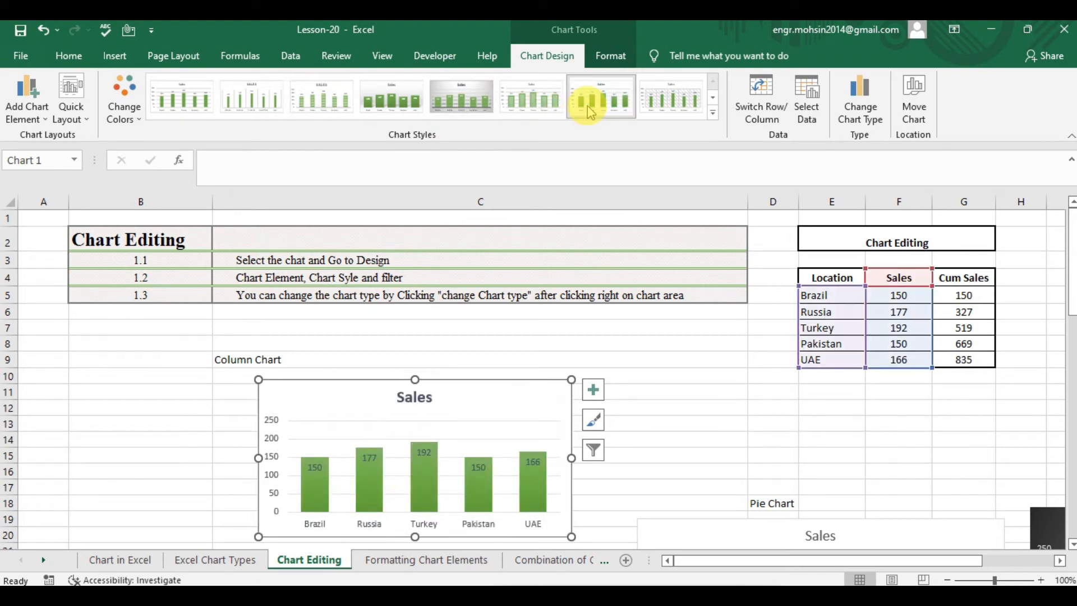
Look through the Format options and the Shape Fill colors available for the chart area
{"action": "left_click", "coordinate": [617, 59]}
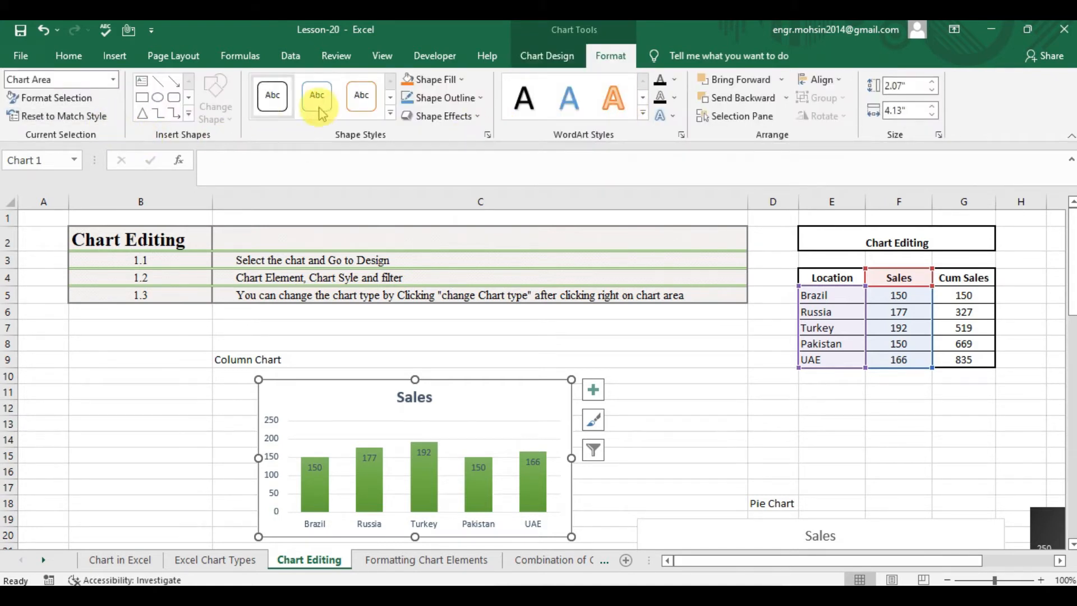
{"action": "left_click", "coordinate": [459, 82]}
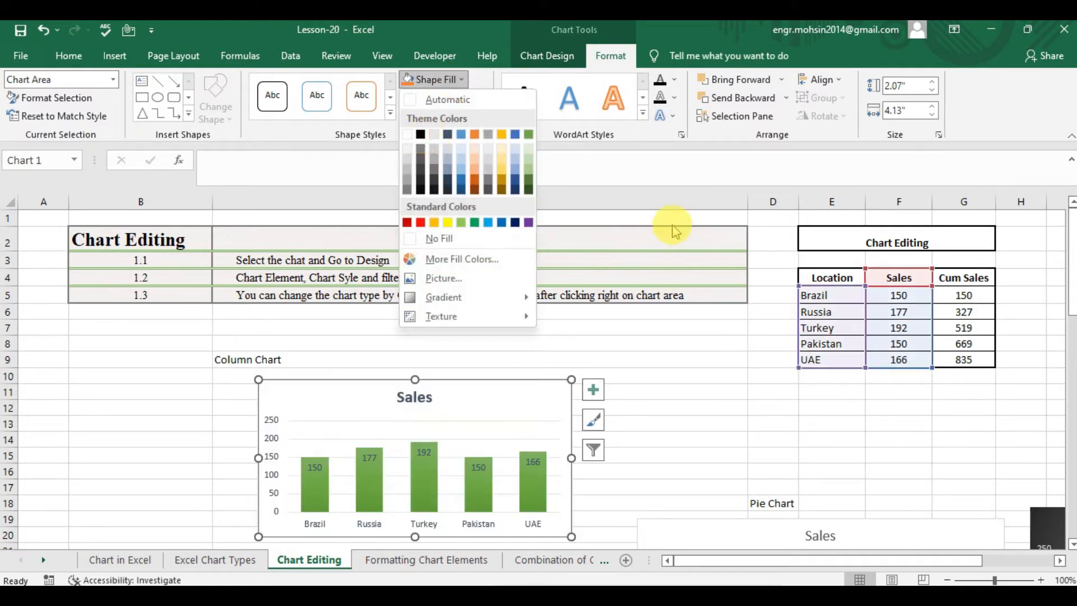
{"action": "left_click", "coordinate": [546, 55]}
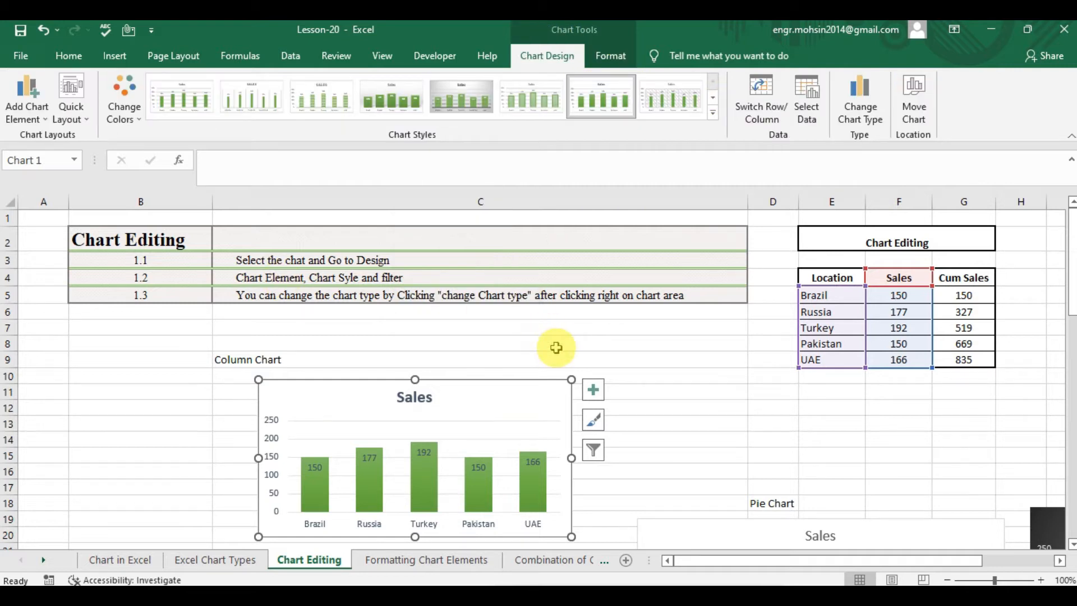
Inspect the individual parts of the Sales column chart: title, horizontal axis, vertical axis, columns and plot area
{"action": "left_click", "coordinate": [425, 400]}
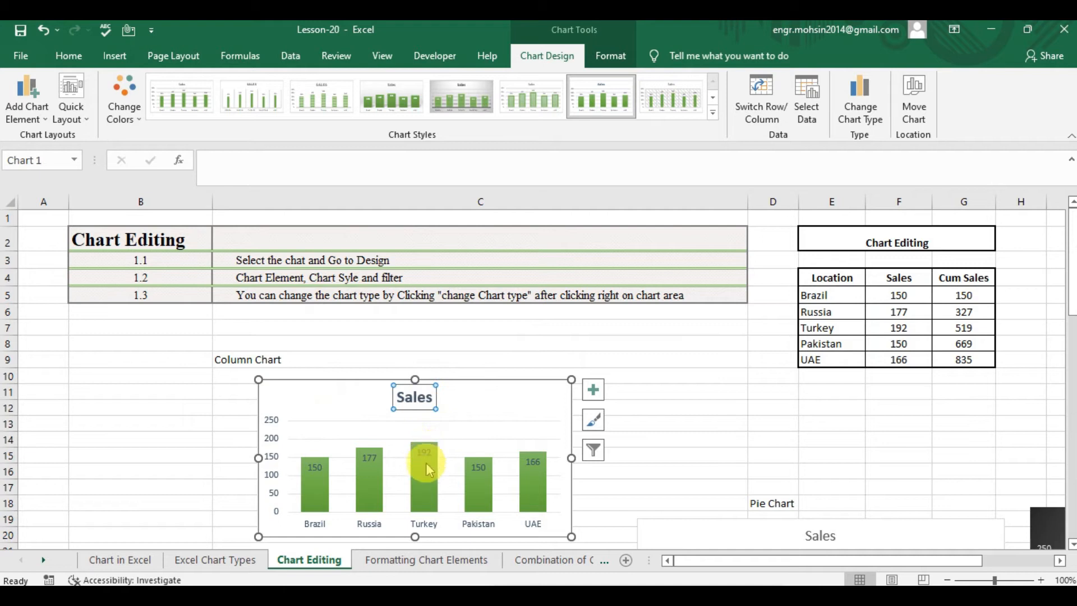
{"action": "left_click", "coordinate": [424, 523]}
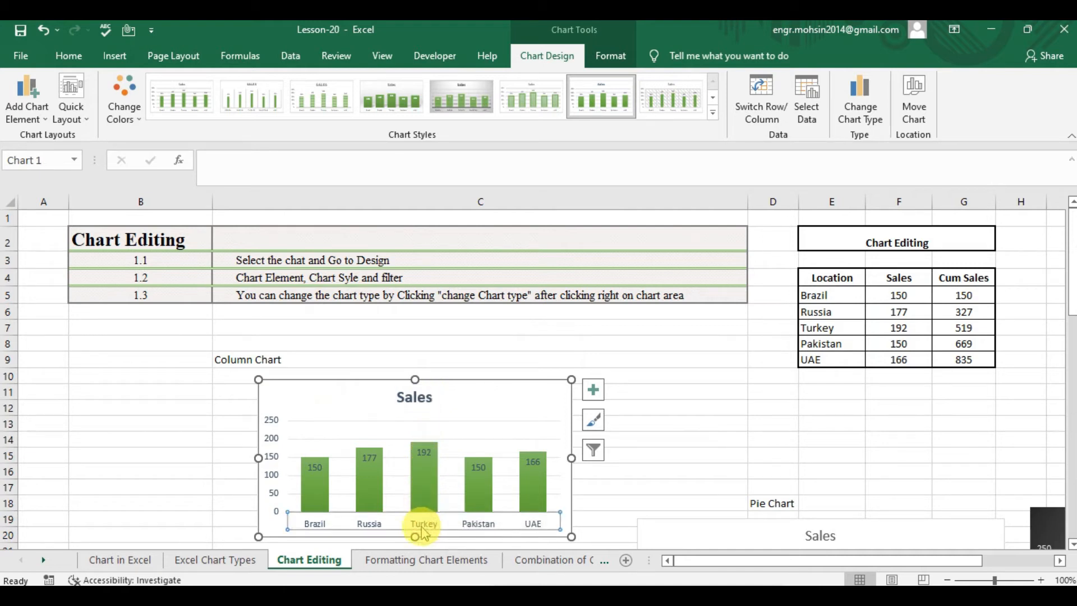
{"action": "left_click", "coordinate": [273, 474]}
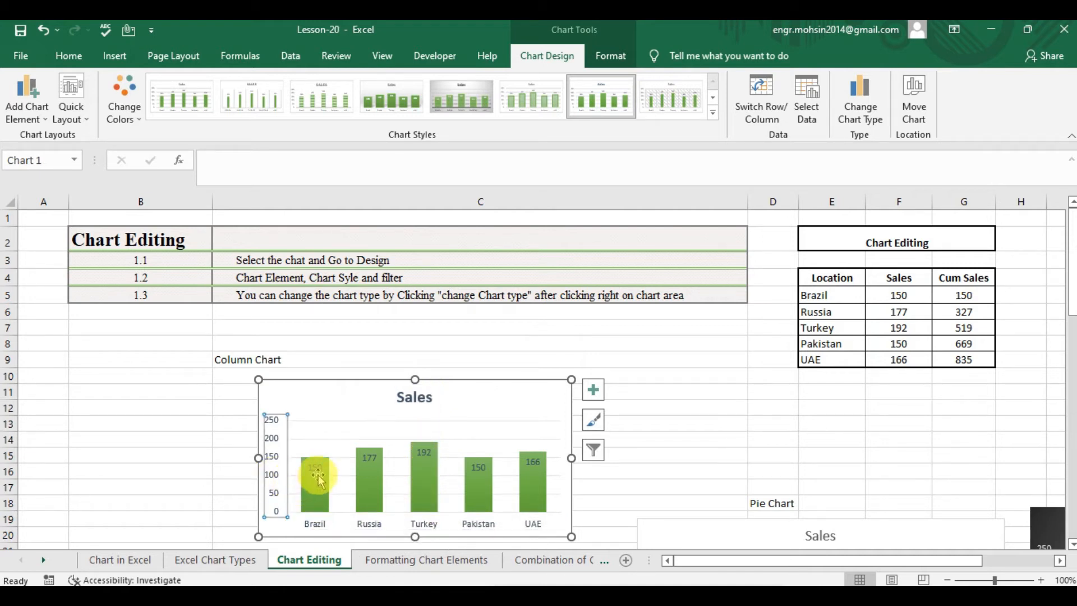
{"action": "left_click", "coordinate": [366, 494]}
{"action": "left_click", "coordinate": [327, 431]}
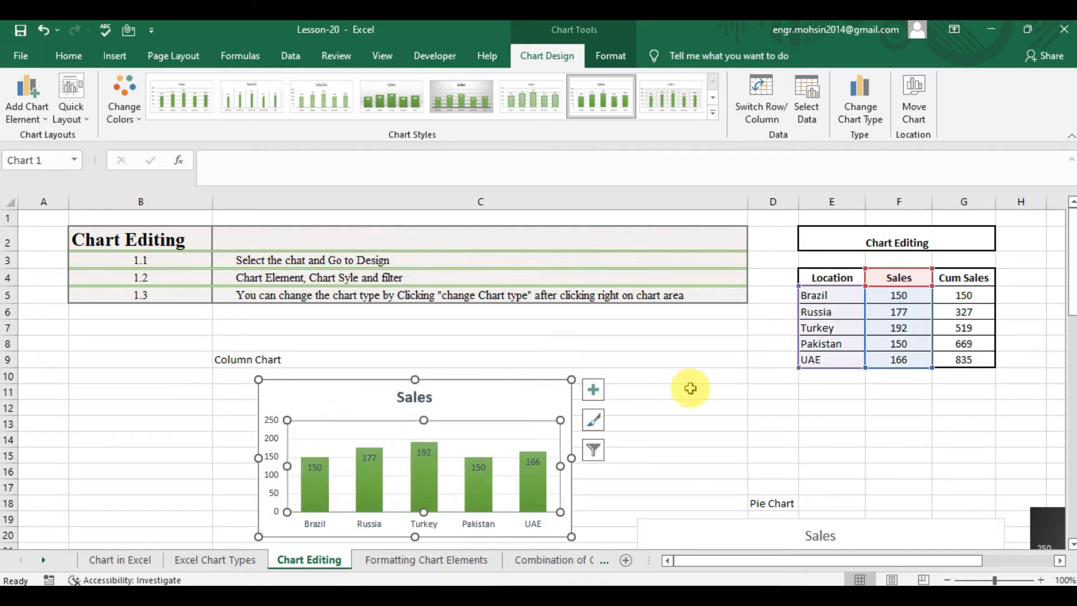
Examine the chart elements that can be added, including data labels, data table, error bars, gridlines, legend and trendline
{"action": "left_click", "coordinate": [28, 104]}
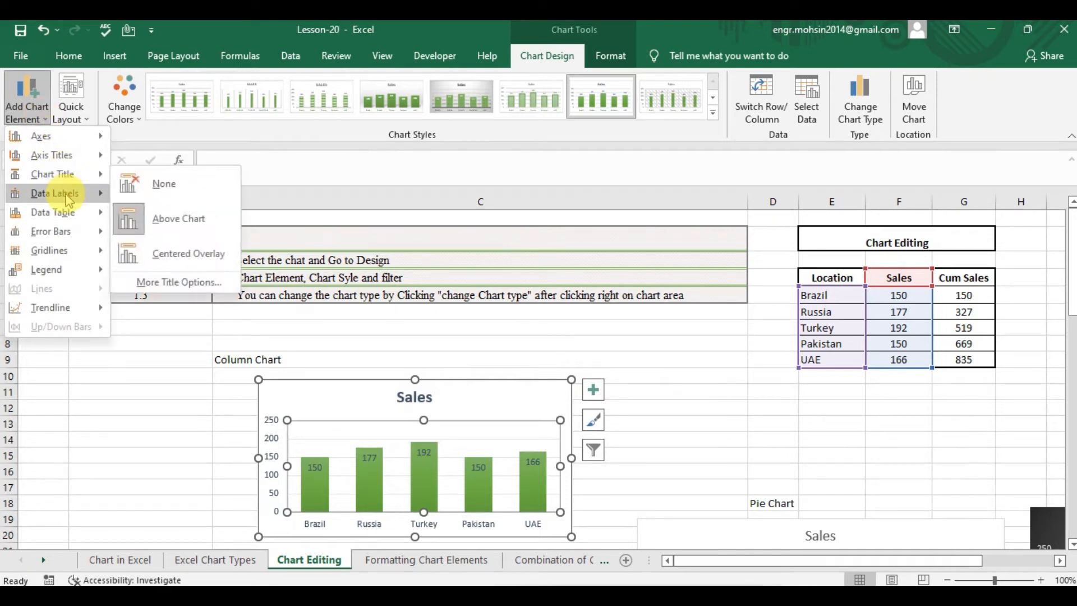
{"action": "mouse_move", "coordinate": [69, 198]}
{"action": "mouse_move", "coordinate": [73, 220]}
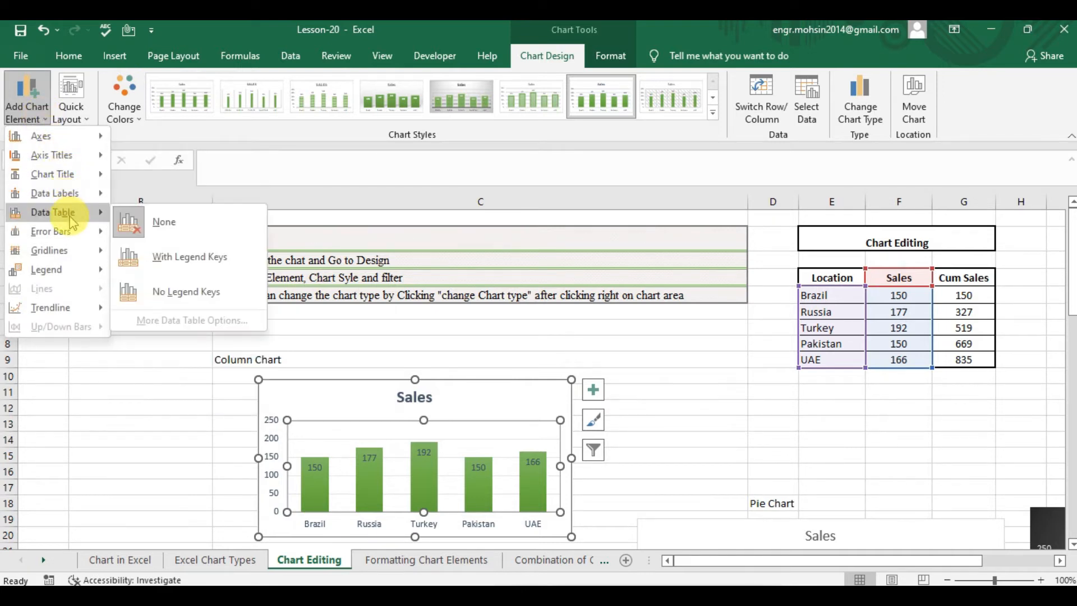
{"action": "mouse_move", "coordinate": [69, 240]}
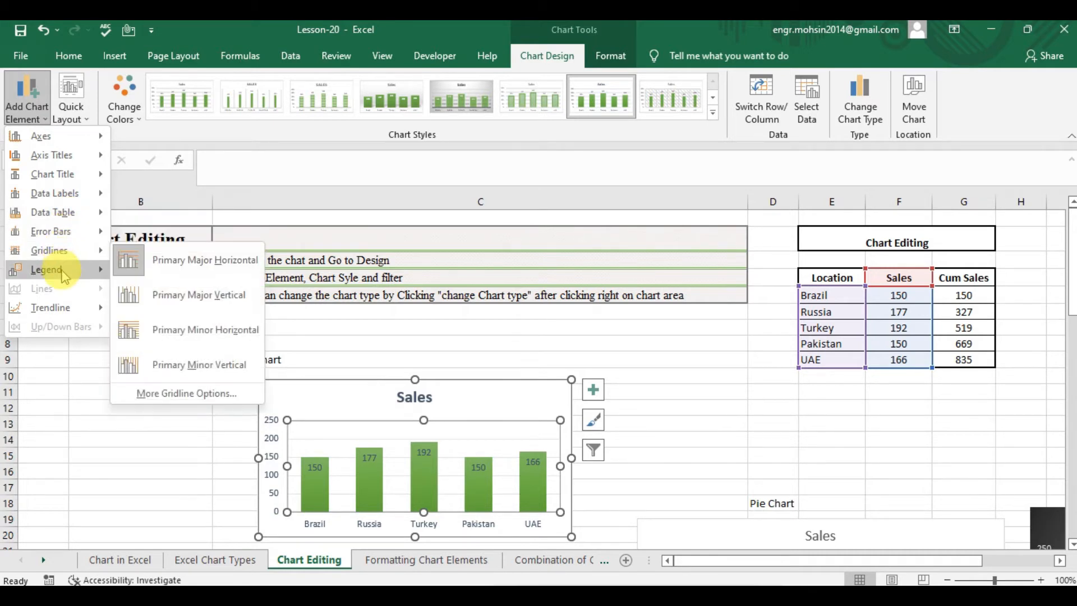
{"action": "mouse_move", "coordinate": [62, 272]}
{"action": "mouse_move", "coordinate": [65, 310]}
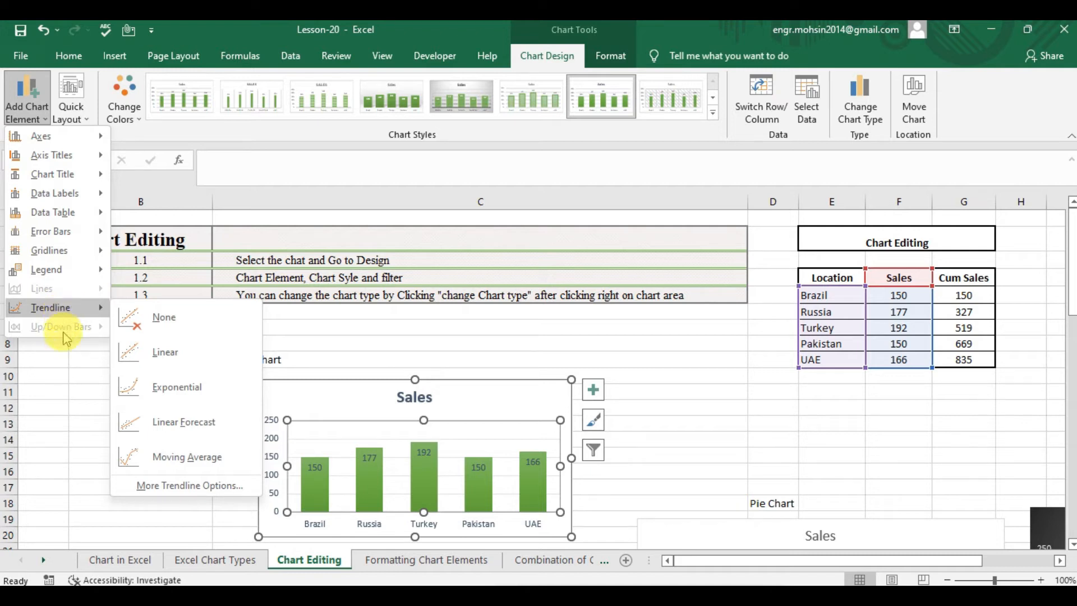
{"action": "left_click", "coordinate": [62, 359]}
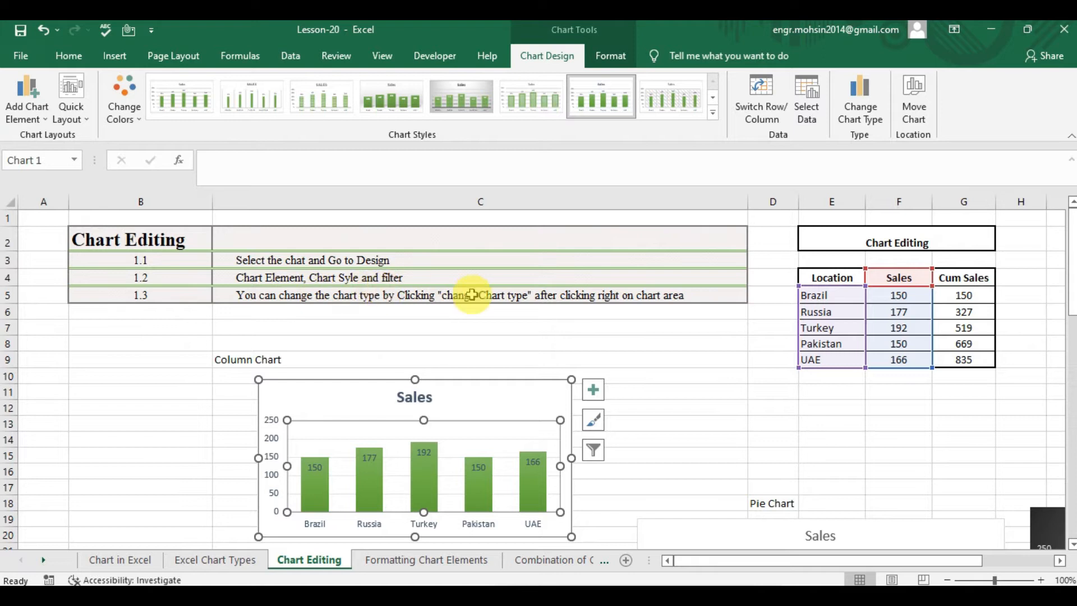
Hide the axes of the Sales column chart and show them again
{"action": "left_click", "coordinate": [594, 391]}
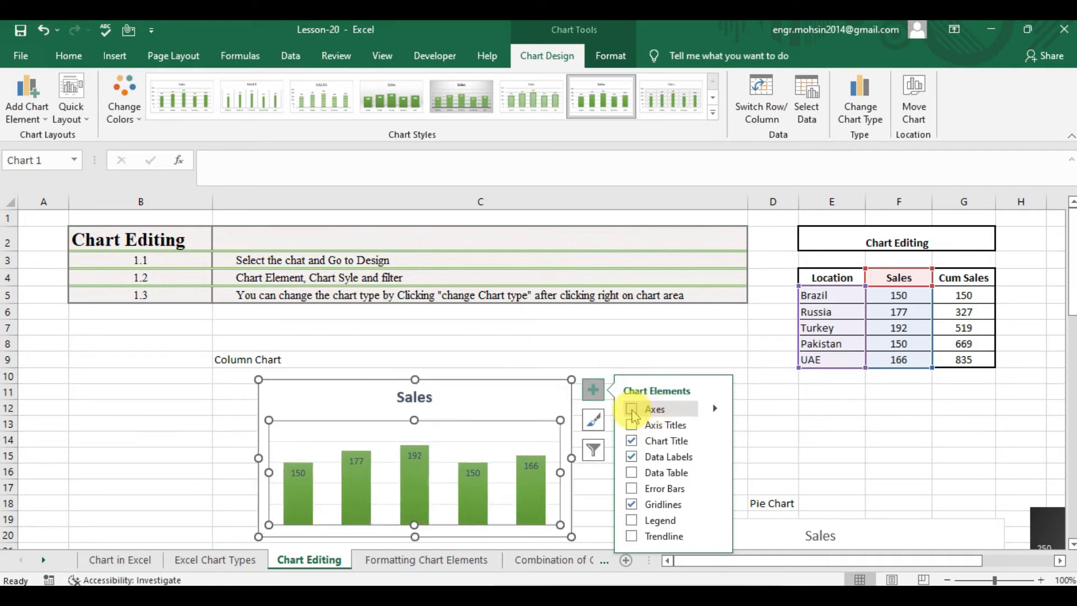
{"action": "left_click", "coordinate": [631, 410]}
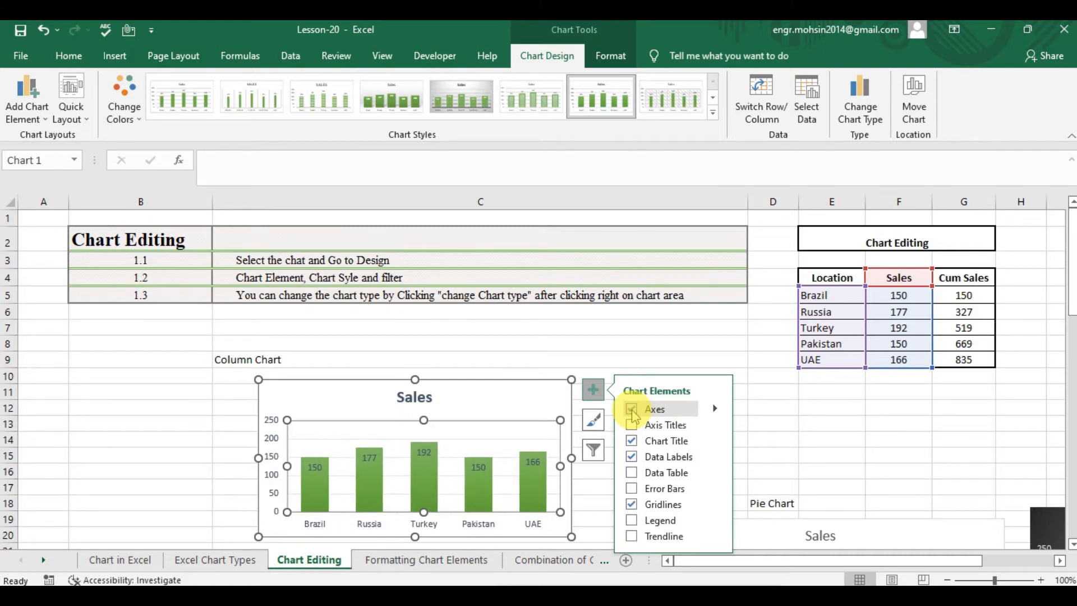
Add axis titles to the horizontal and vertical axes of the Sales column chart and check each one
{"action": "left_click", "coordinate": [632, 427]}
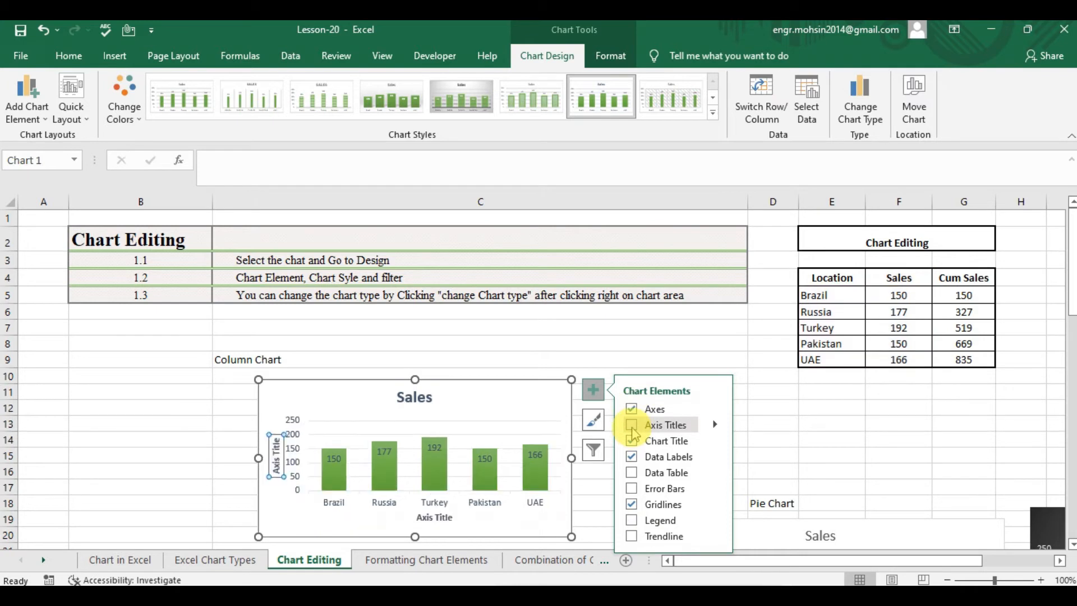
{"action": "left_click", "coordinate": [632, 427]}
{"action": "left_click", "coordinate": [442, 519]}
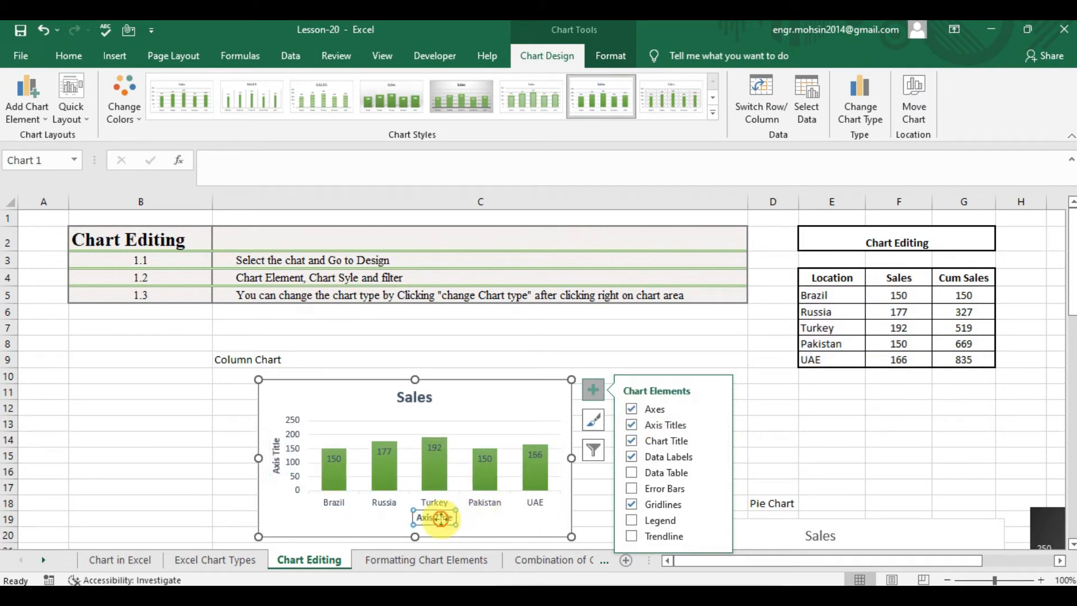
{"action": "left_click", "coordinate": [278, 462]}
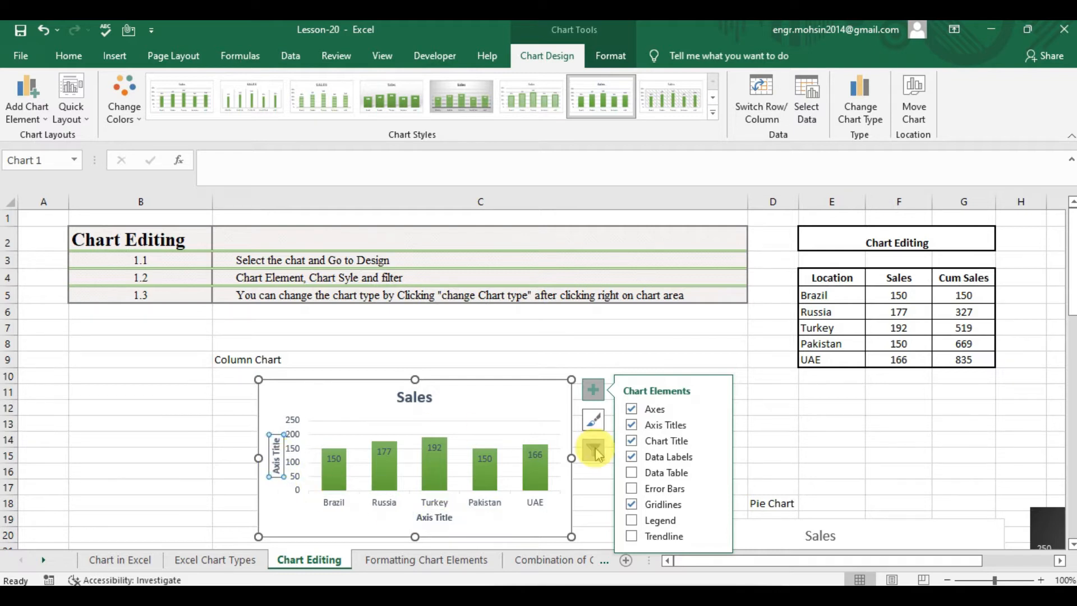
Hide the Sales column chart's title and show it again, then remove the data labels from the columns
{"action": "left_click", "coordinate": [657, 441]}
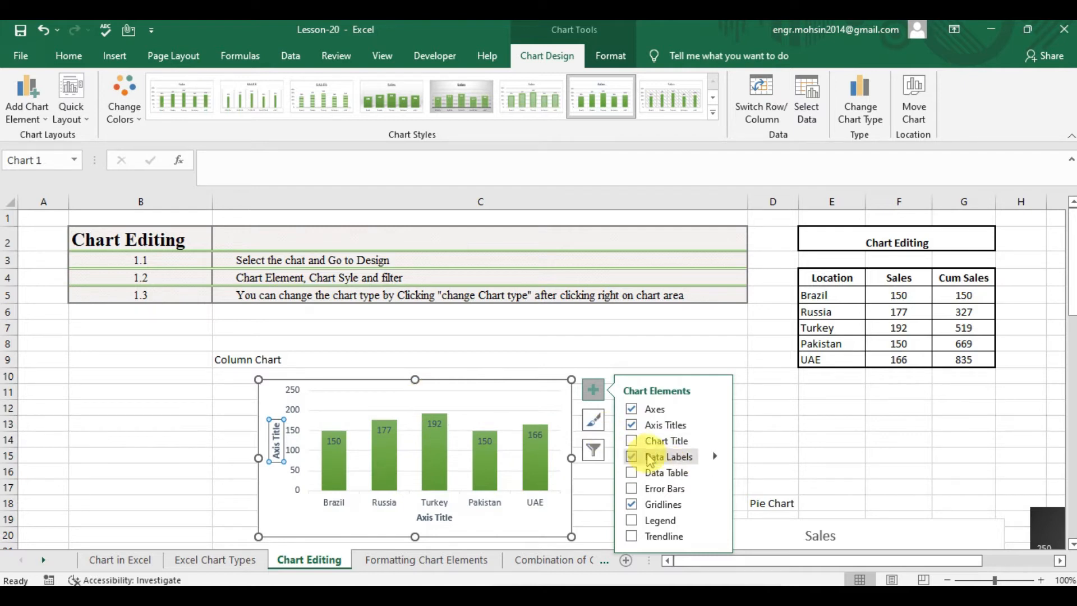
{"action": "left_click", "coordinate": [632, 441]}
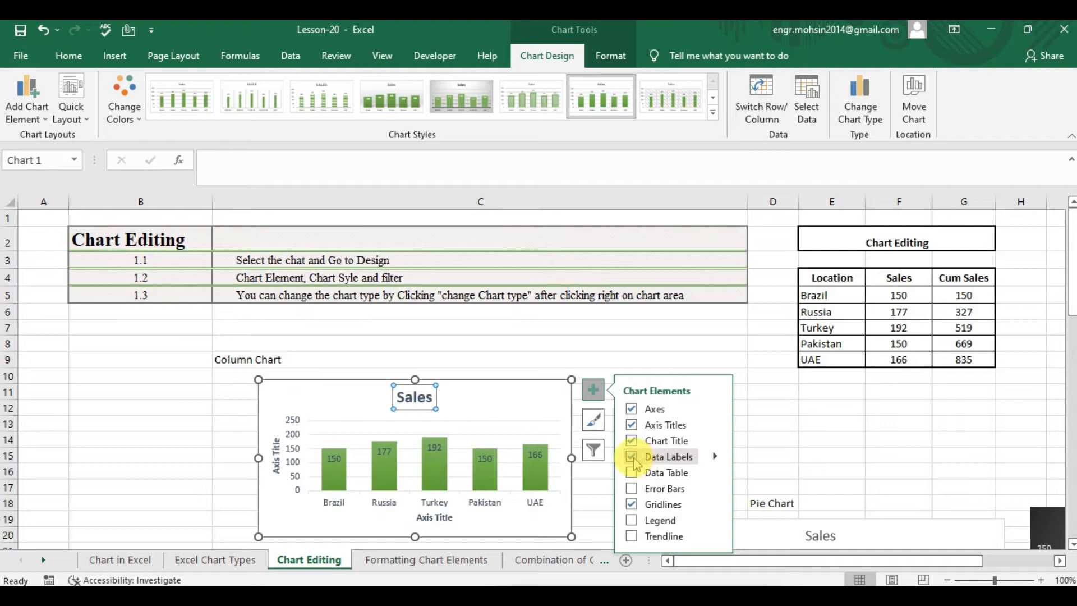
{"action": "left_click", "coordinate": [632, 457]}
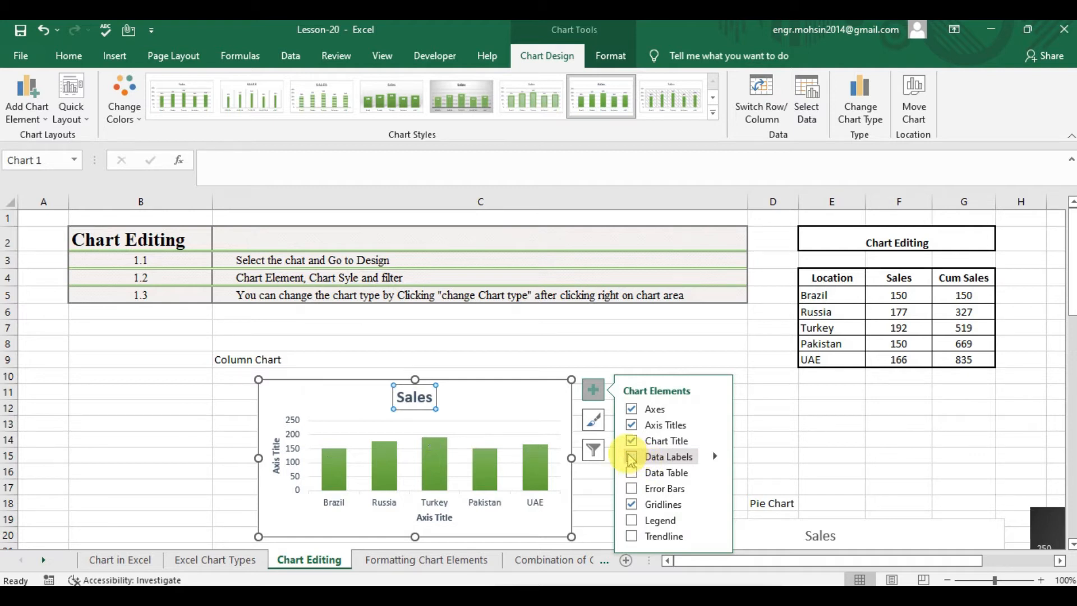
{"action": "left_click", "coordinate": [631, 456]}
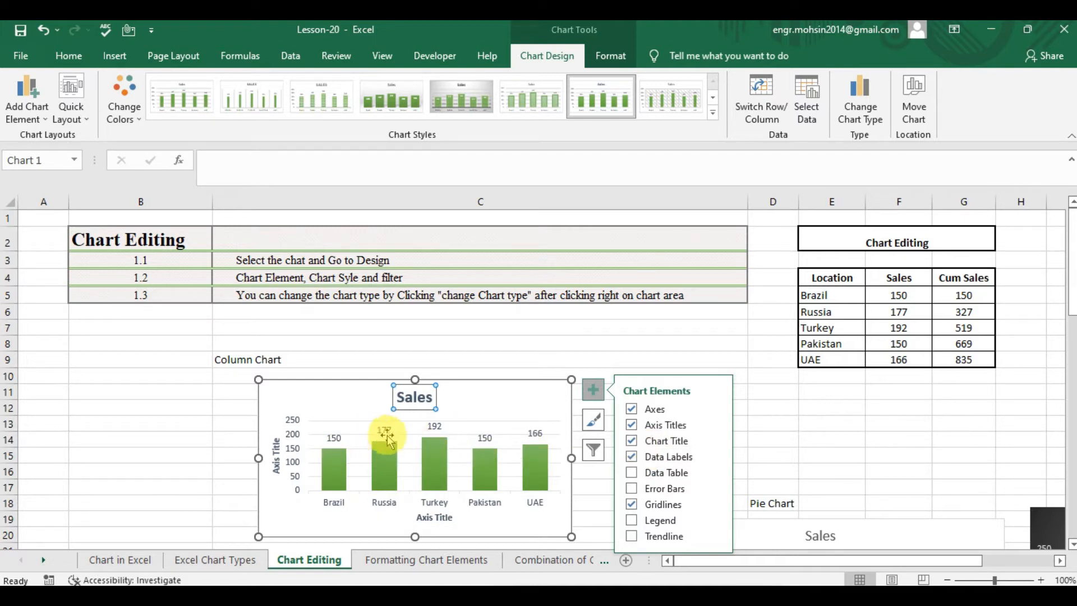
{"action": "left_click", "coordinate": [631, 457]}
Show the data table and the error bars on the Sales column chart in turn, removing each again
{"action": "left_click", "coordinate": [632, 474]}
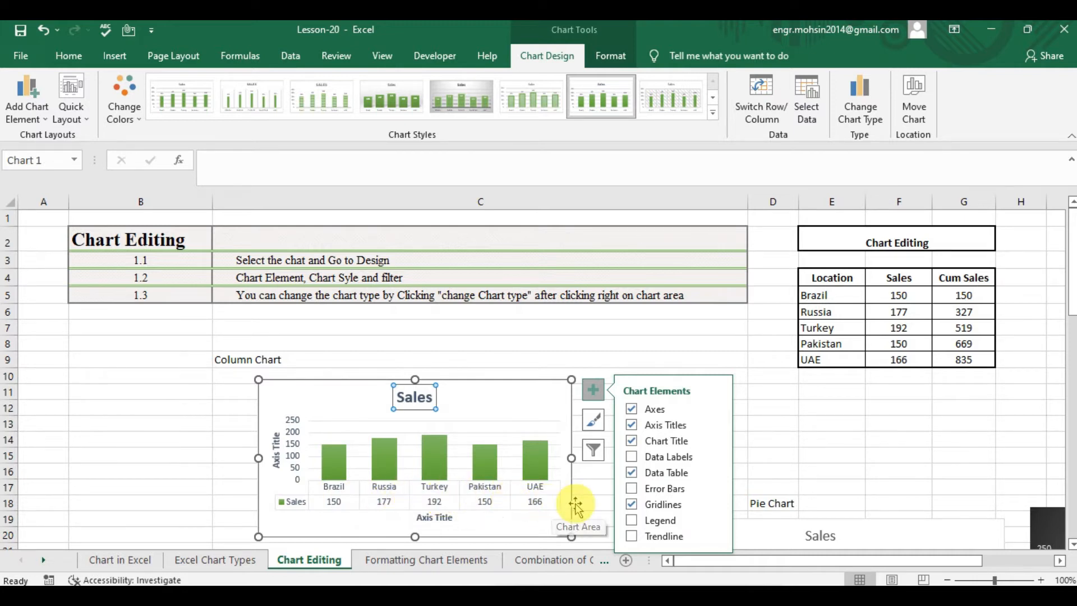
{"action": "left_click", "coordinate": [632, 474]}
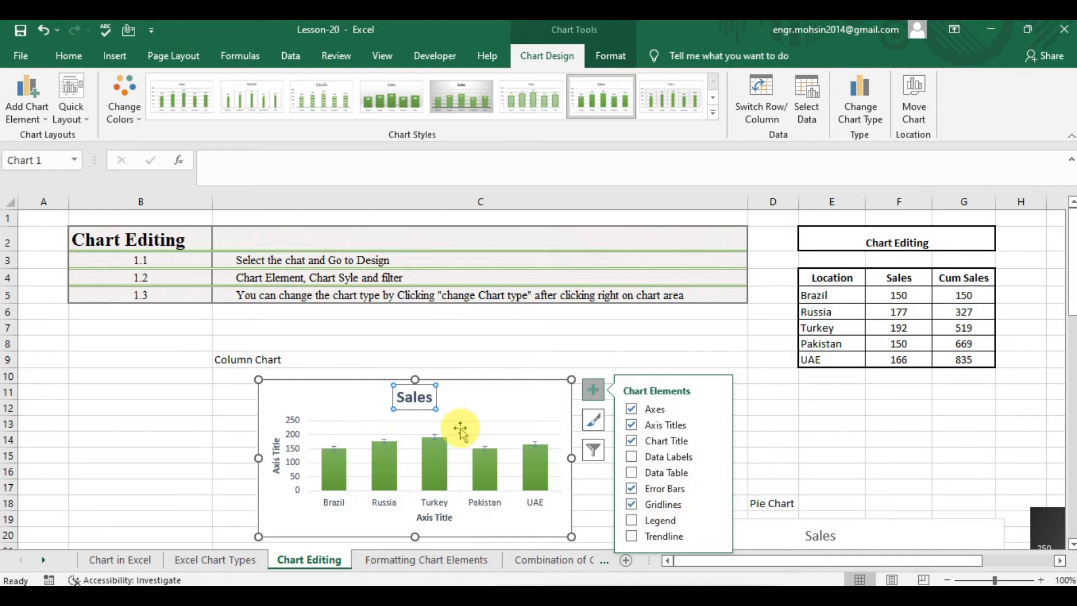
{"action": "left_click", "coordinate": [631, 490]}
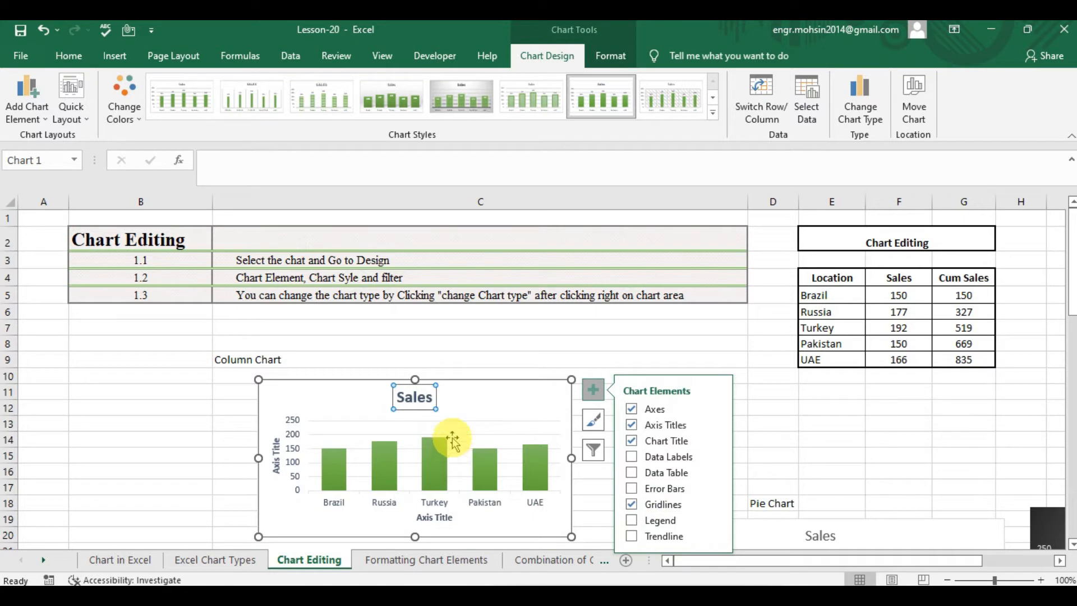
Remove the gridlines from the Sales column chart and add a legend and a trendline
{"action": "left_click", "coordinate": [631, 505]}
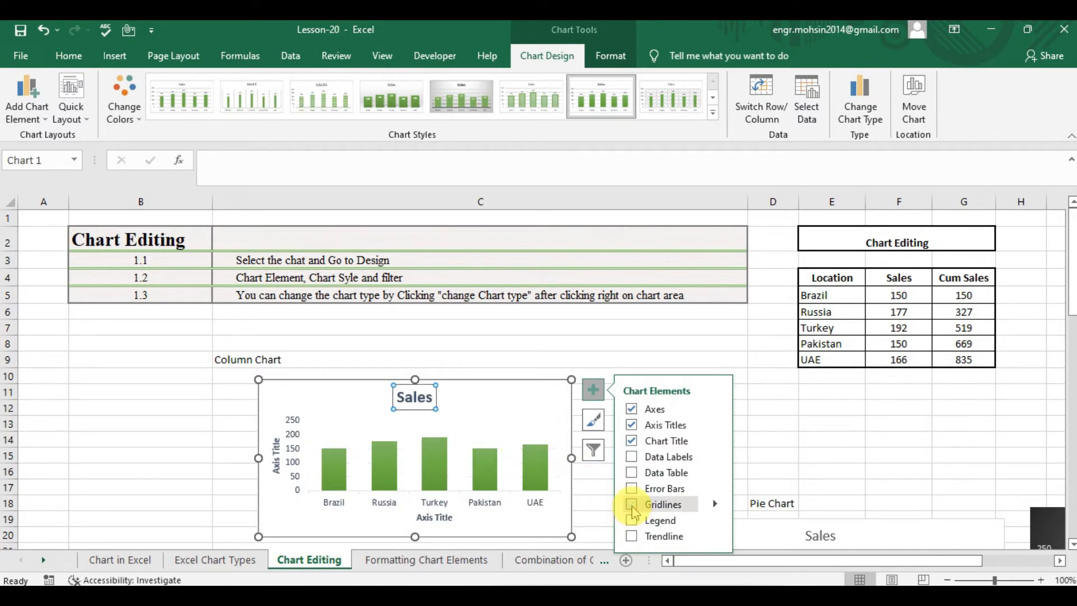
{"action": "left_click", "coordinate": [631, 505]}
{"action": "left_click", "coordinate": [631, 520]}
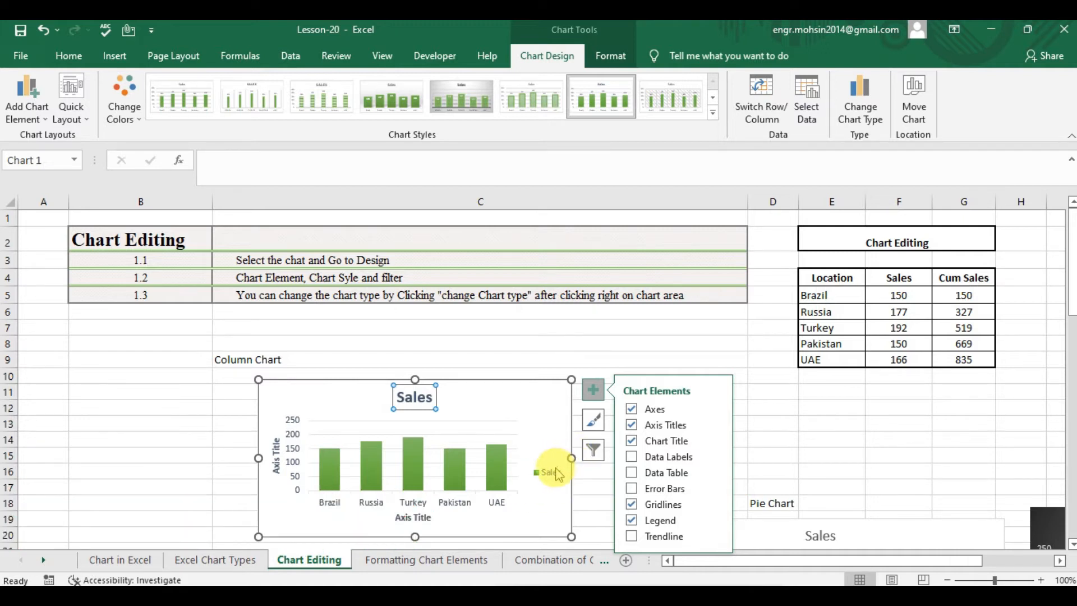
{"action": "left_click", "coordinate": [631, 504]}
{"action": "left_click", "coordinate": [632, 535]}
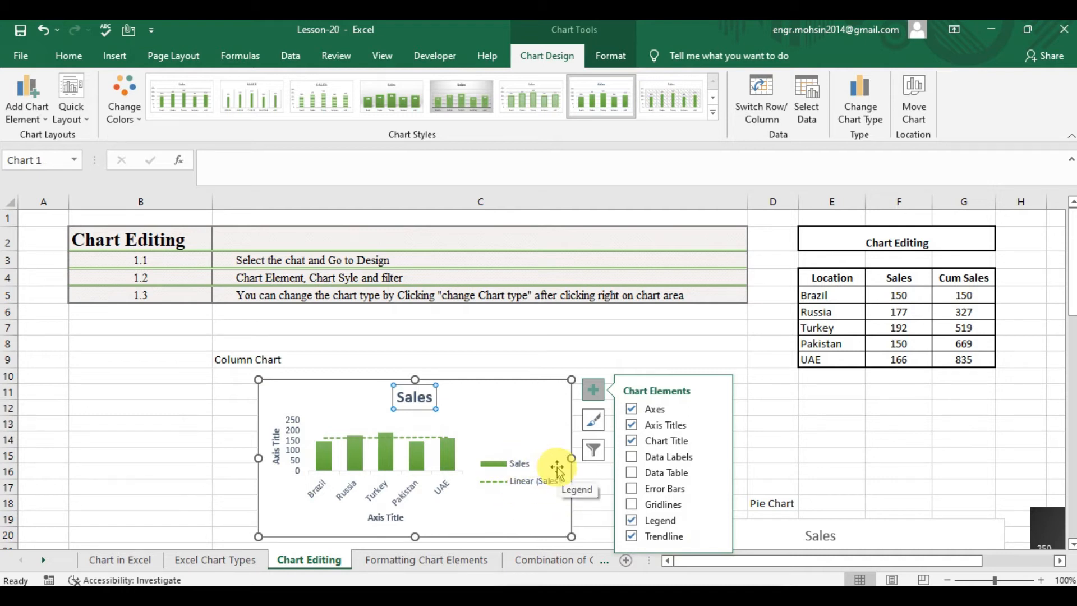
Preview the available chart styles on the Sales bar chart in the Formatting Chart Elements sheet
{"action": "left_click", "coordinate": [601, 436]}
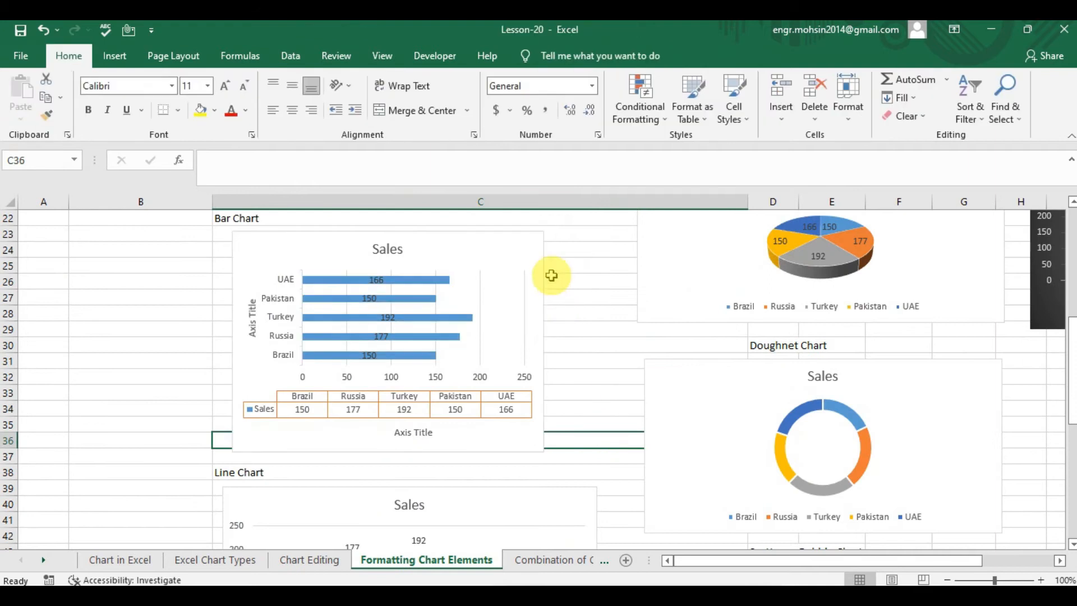
{"action": "left_click", "coordinate": [517, 271]}
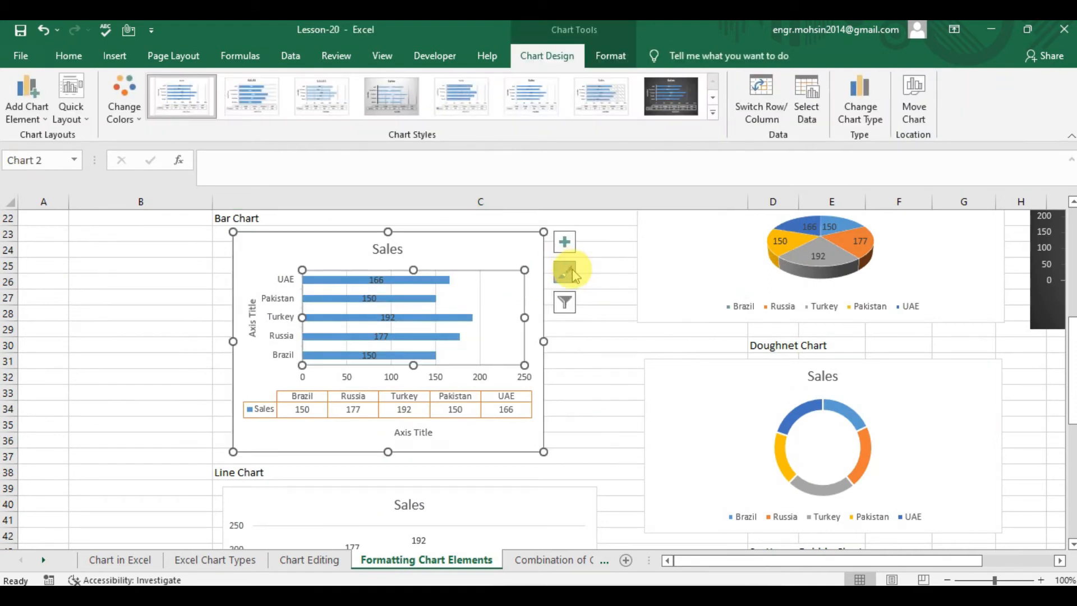
{"action": "left_click", "coordinate": [567, 272]}
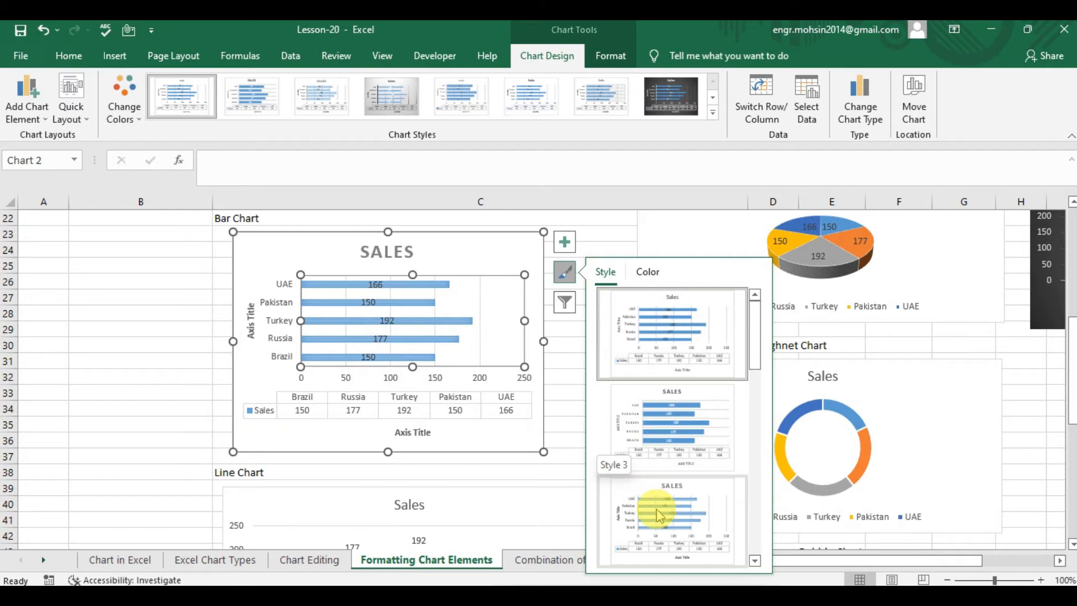
{"action": "left_click", "coordinate": [565, 303]}
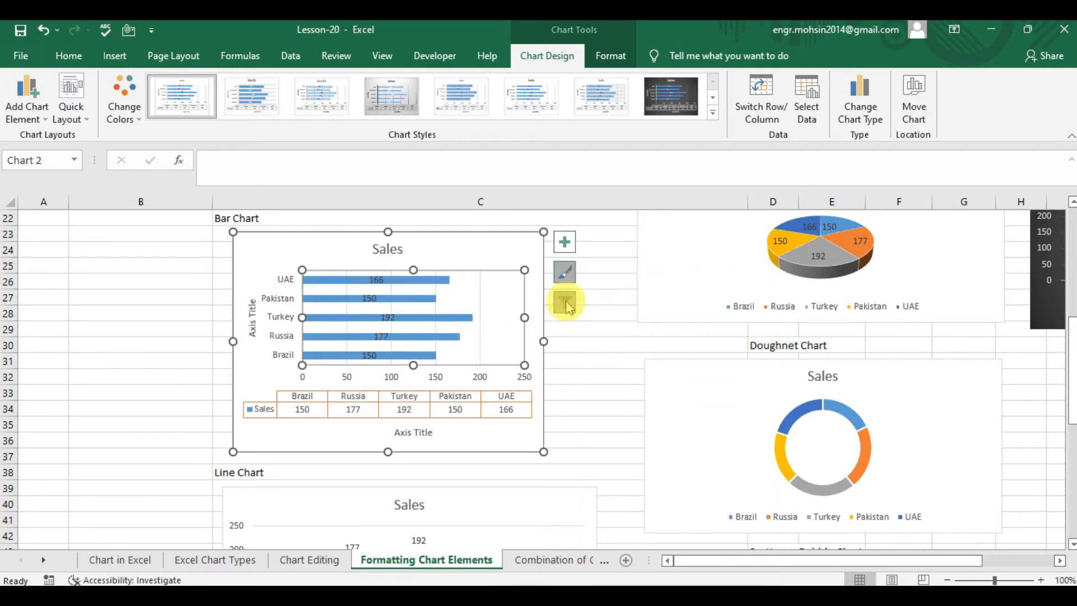
Filter the Sales bar chart to exclude the Brazil and Pakistan categories
{"action": "left_click", "coordinate": [567, 305]}
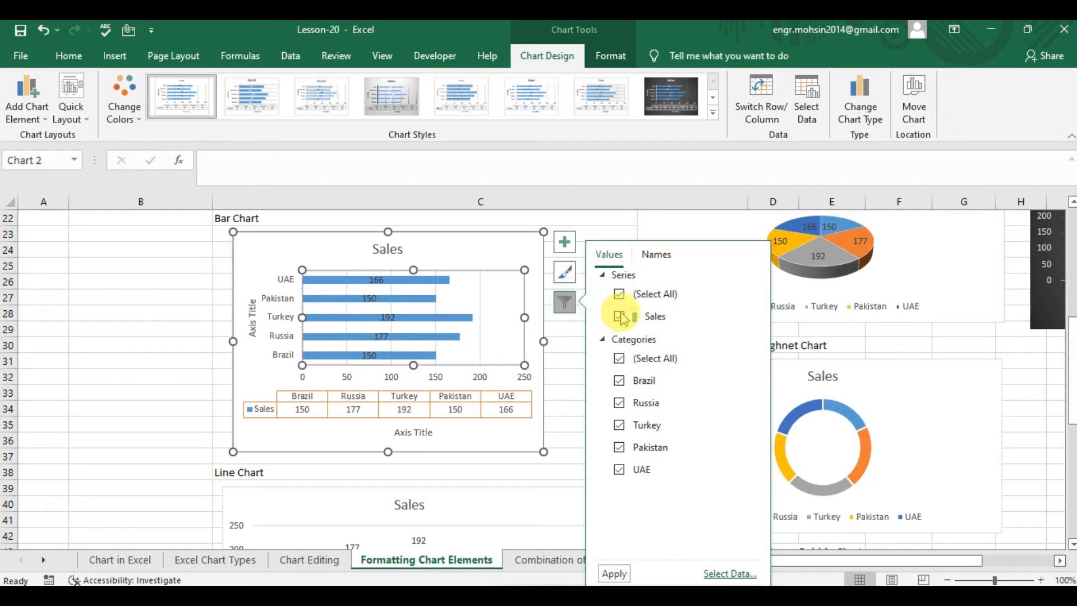
{"action": "left_click", "coordinate": [619, 381]}
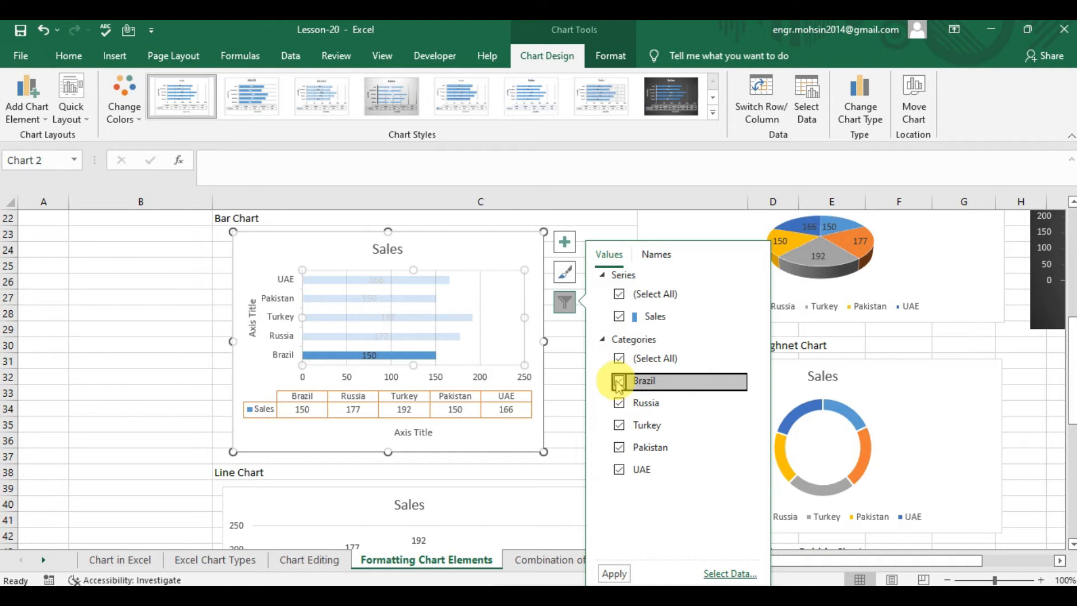
{"action": "left_click", "coordinate": [619, 382]}
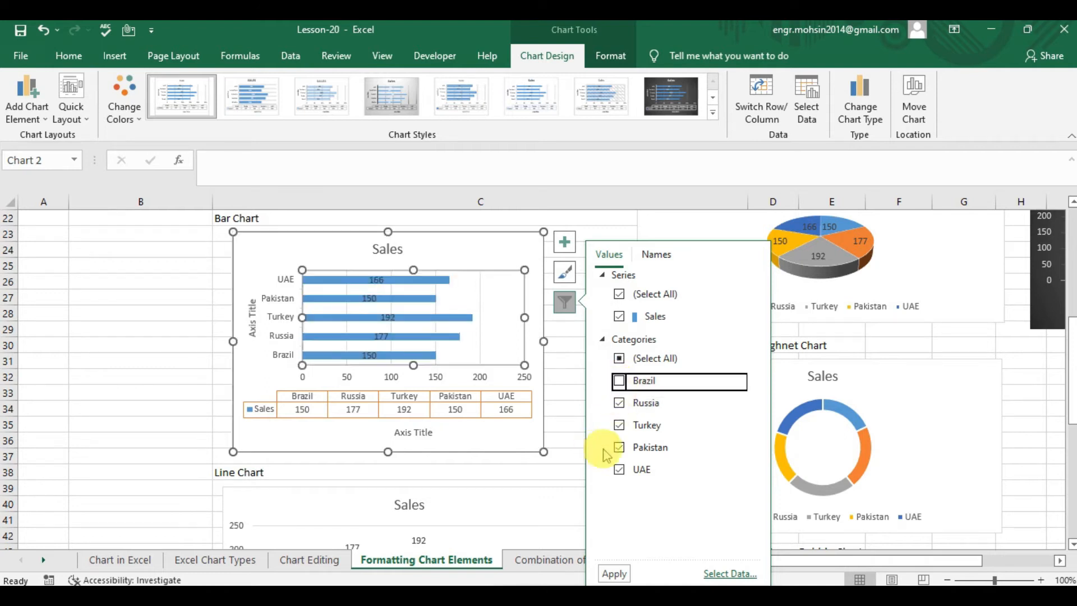
{"action": "left_click", "coordinate": [619, 449]}
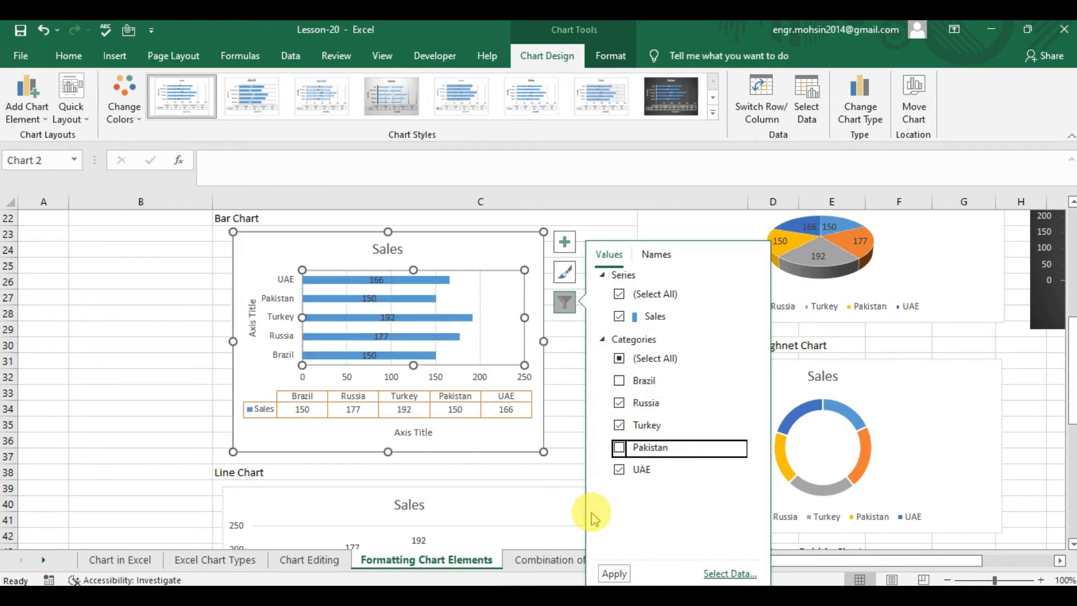
{"action": "left_click", "coordinate": [615, 574]}
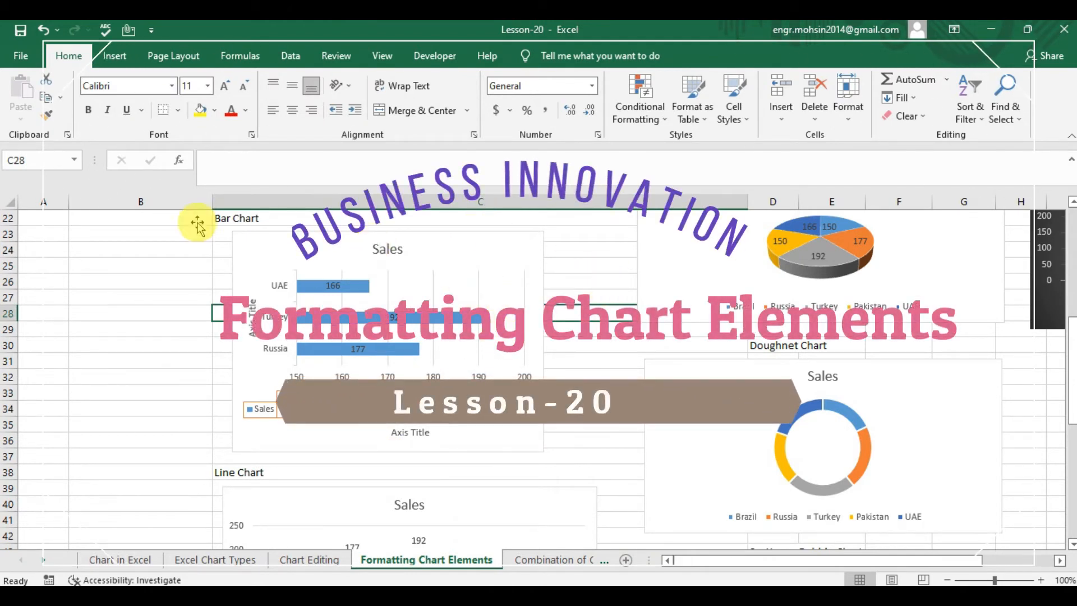
Examine the chart elements that can be added to the Sales bar chart, including the options for its axes
{"action": "left_click", "coordinate": [534, 237]}
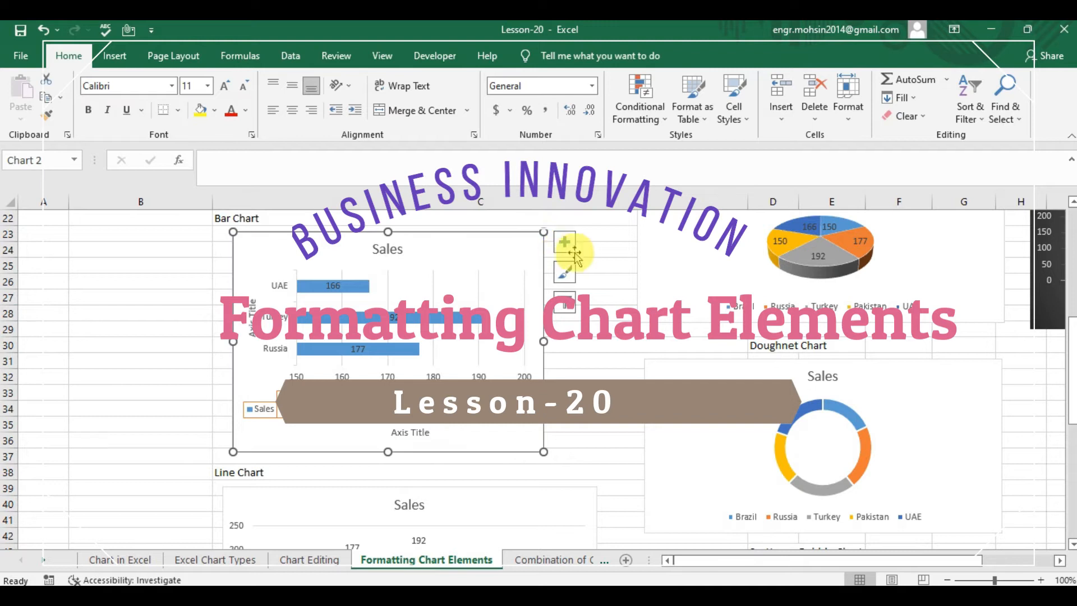
{"action": "left_click", "coordinate": [567, 247]}
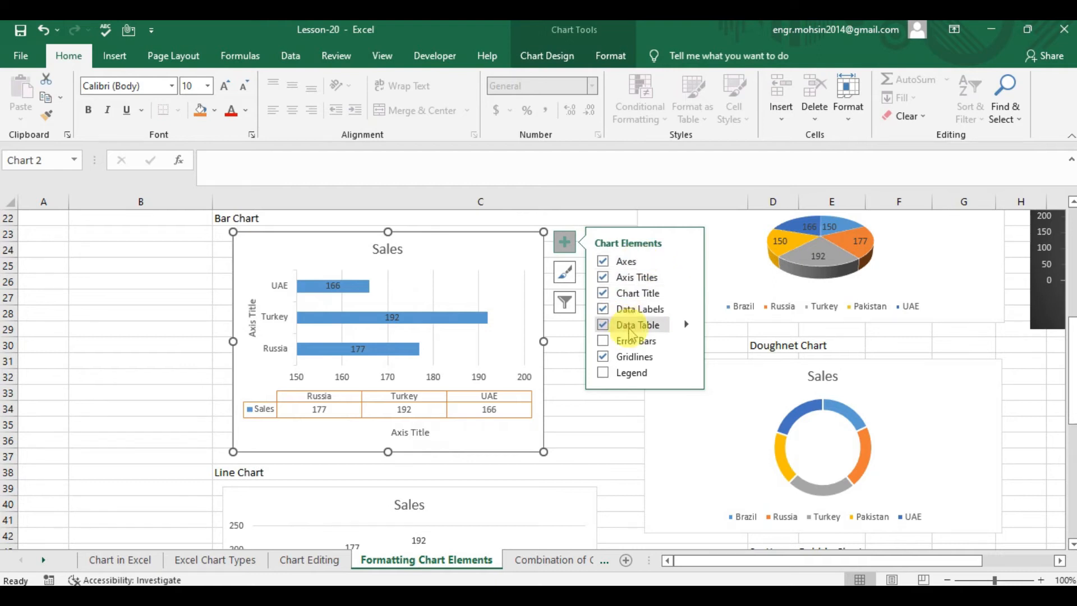
{"action": "left_click", "coordinate": [605, 440]}
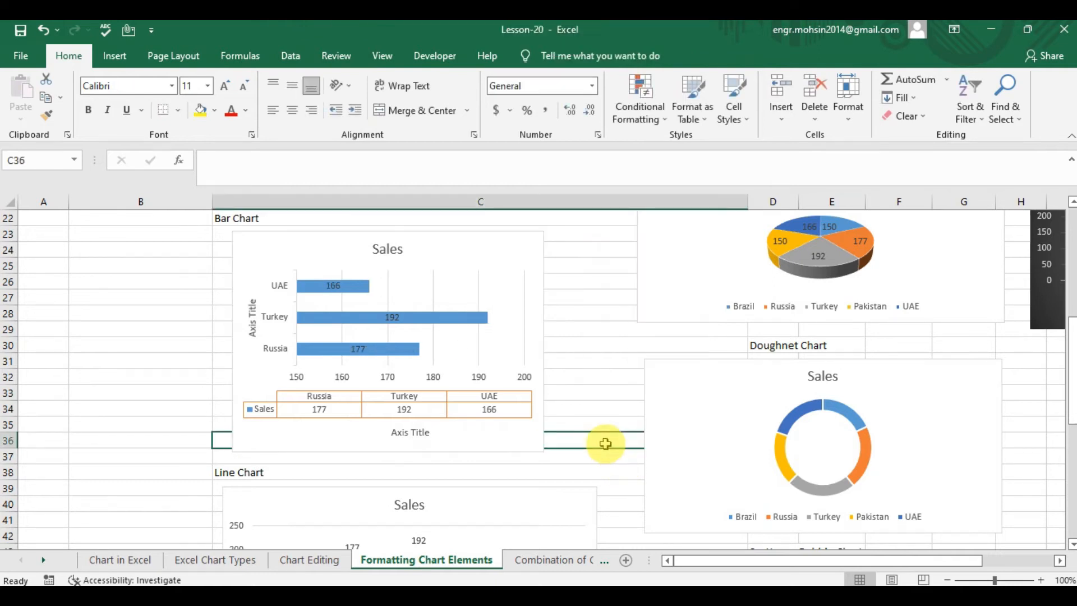
{"action": "left_click", "coordinate": [490, 247]}
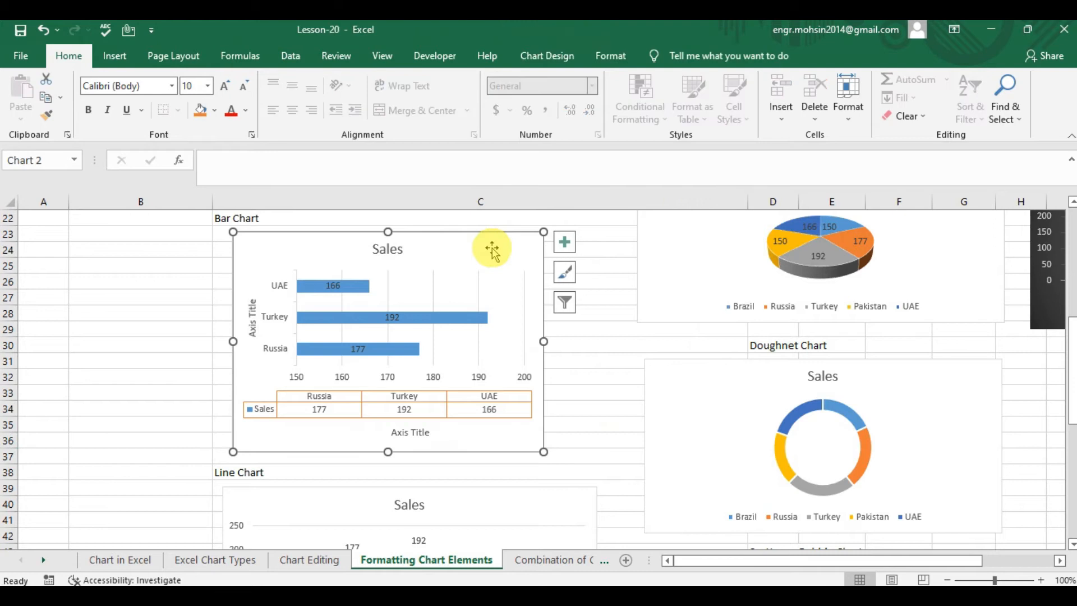
{"action": "left_click", "coordinate": [572, 55]}
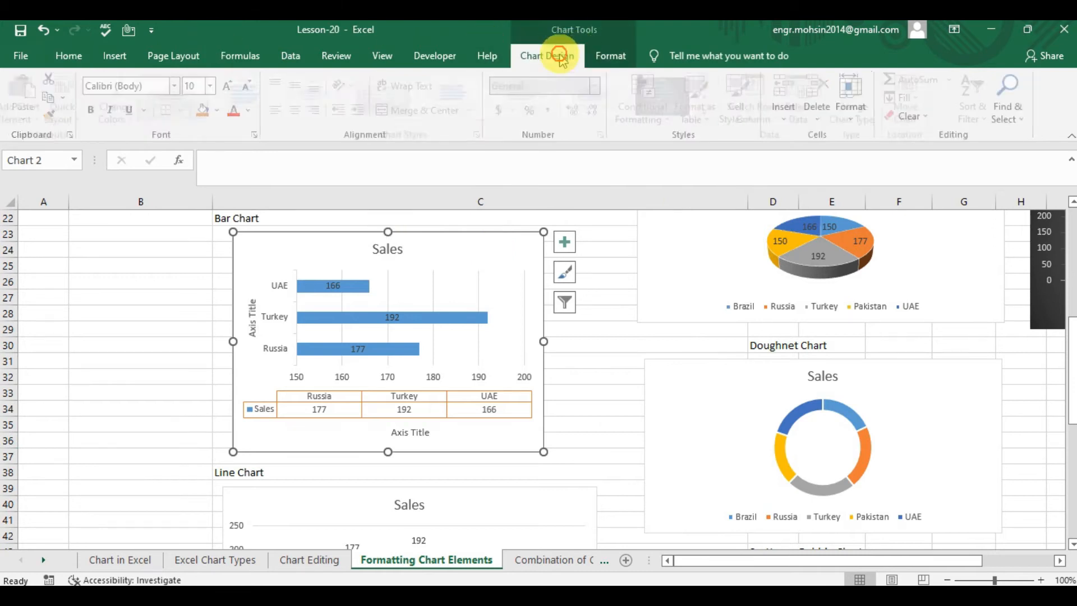
{"action": "left_click", "coordinate": [46, 116]}
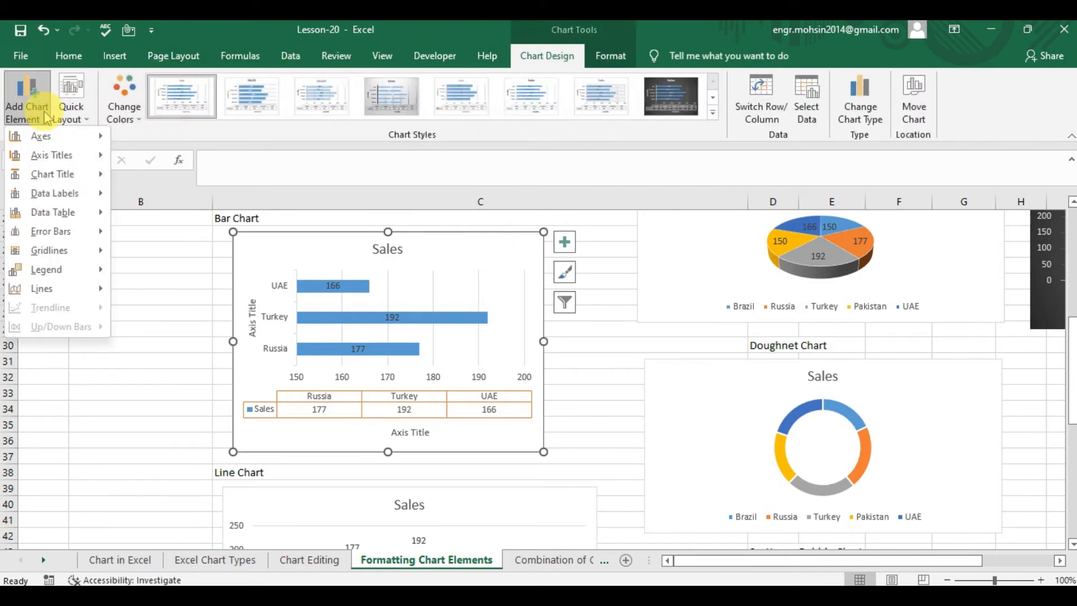
{"action": "mouse_move", "coordinate": [58, 135]}
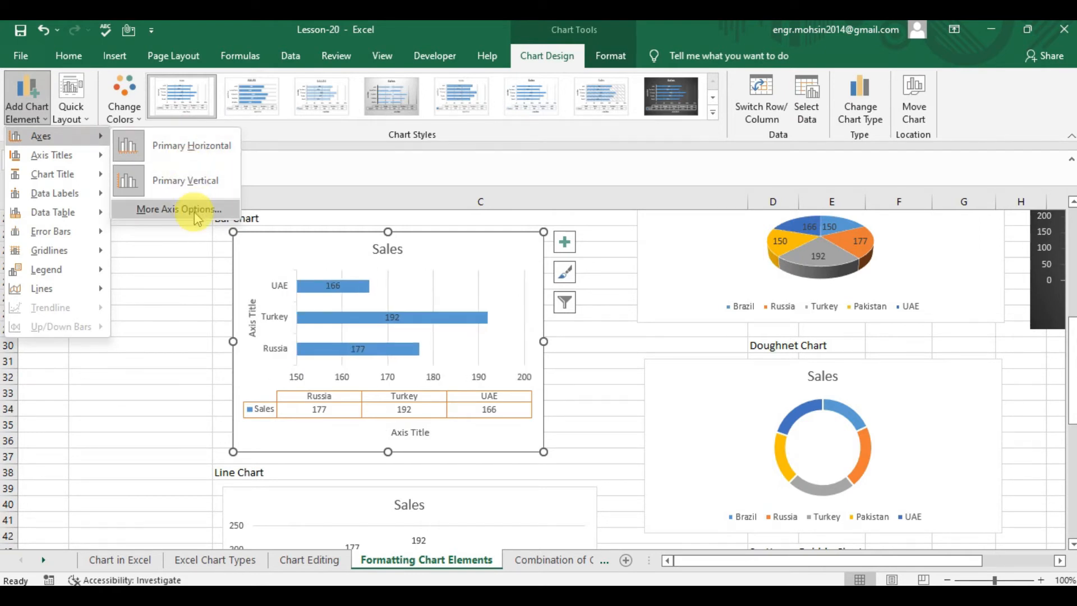
{"action": "left_click", "coordinate": [608, 335]}
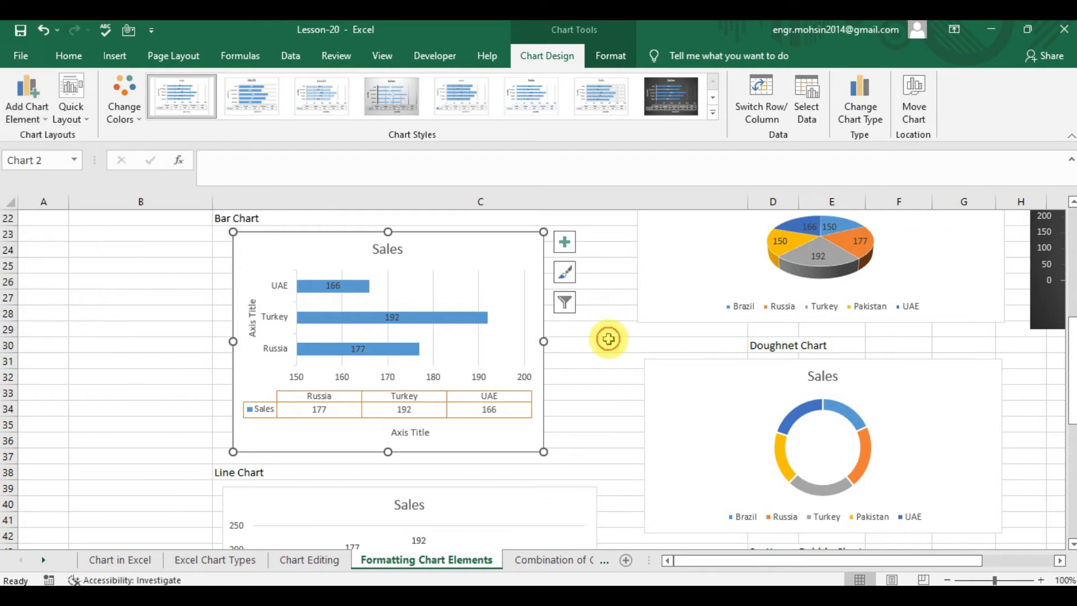
Open the axis formatting options for the Sales bar chart and inspect the horizontal axis's minimum and maximum bounds
{"action": "left_click", "coordinate": [565, 242]}
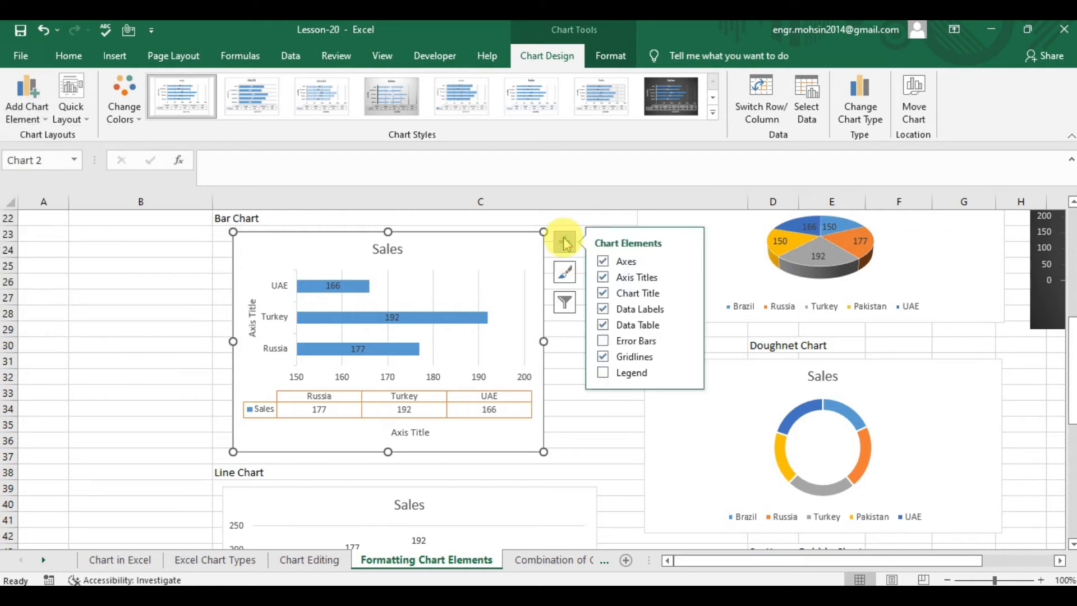
{"action": "left_click", "coordinate": [687, 262]}
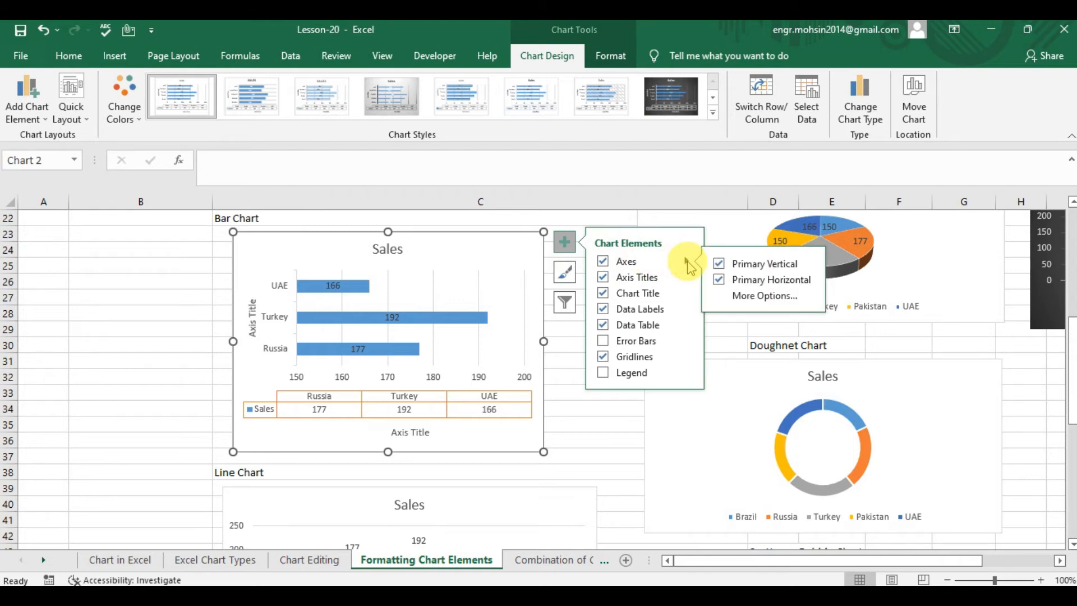
{"action": "left_click", "coordinate": [765, 296]}
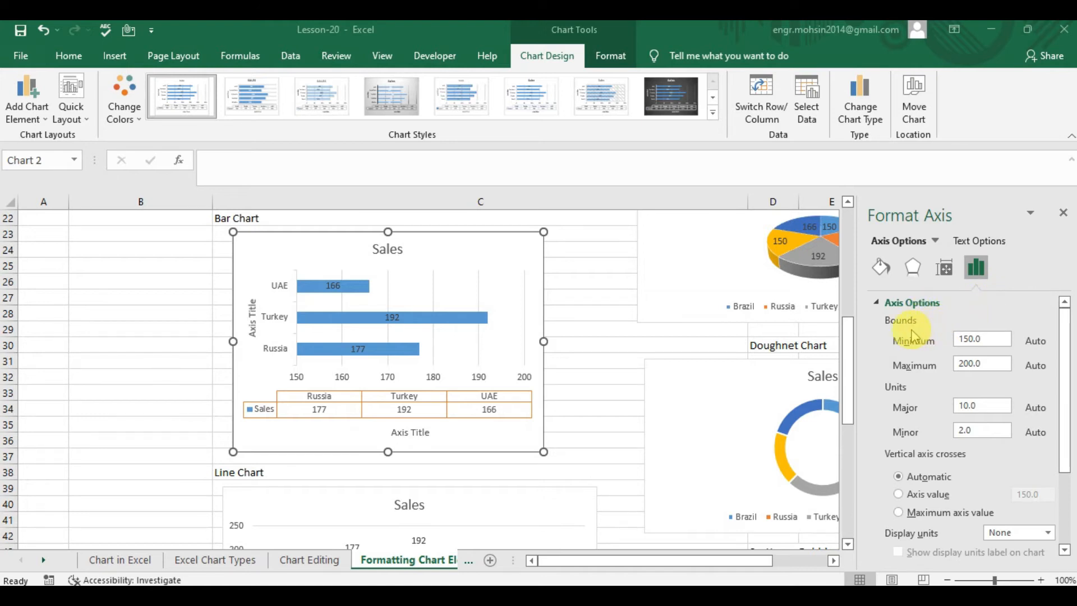
{"action": "left_click", "coordinate": [992, 342]}
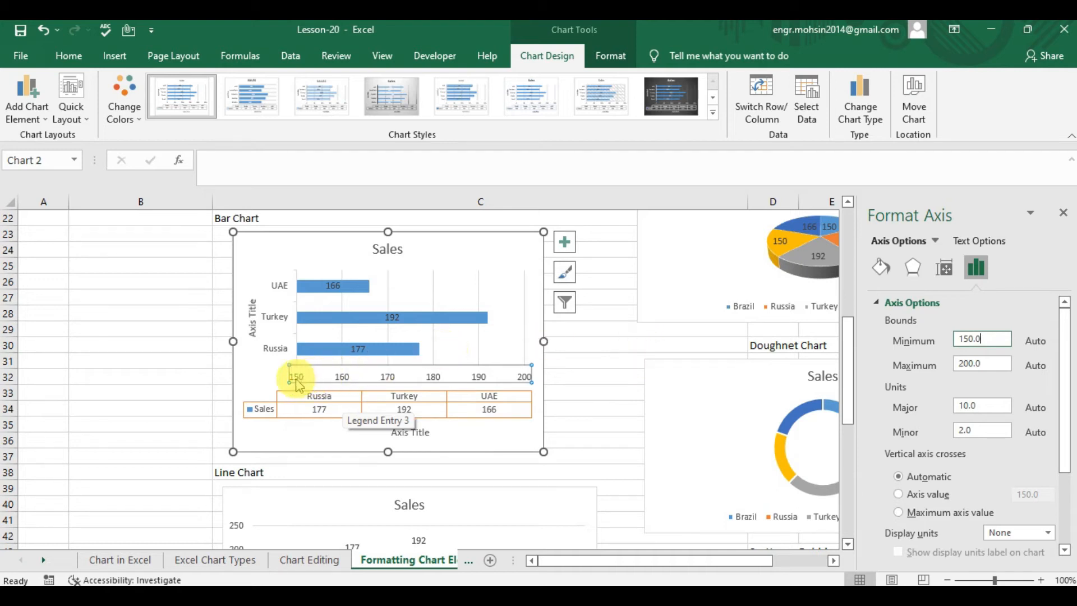
{"action": "left_click", "coordinate": [989, 364]}
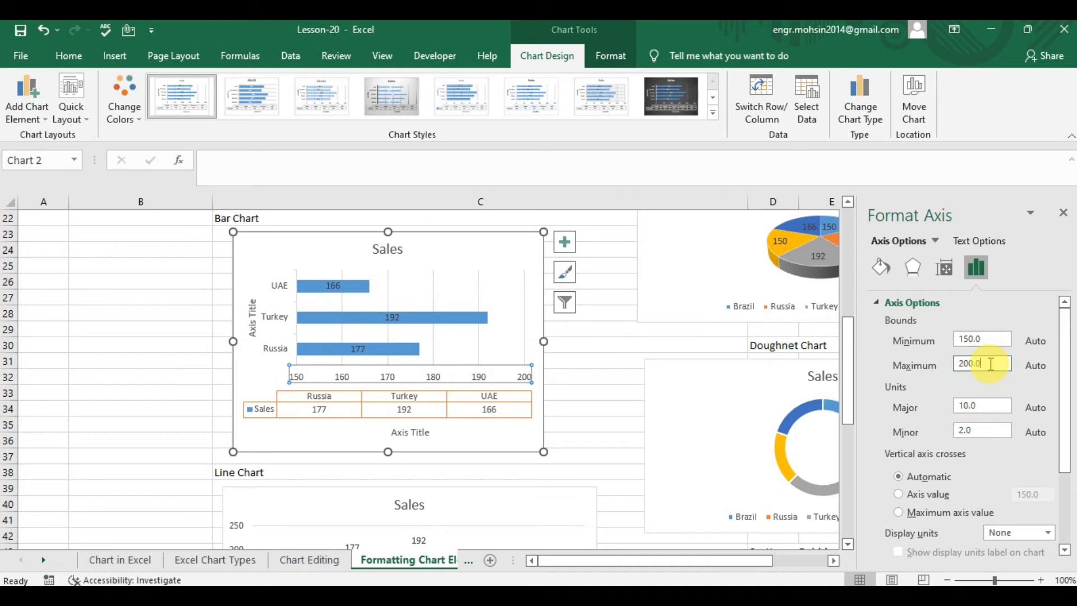
Set the maximum bound of the Sales bar chart's horizontal axis to 195
{"action": "key", "text": "BackSpace"}
{"action": "key", "text": "BackSpace"}
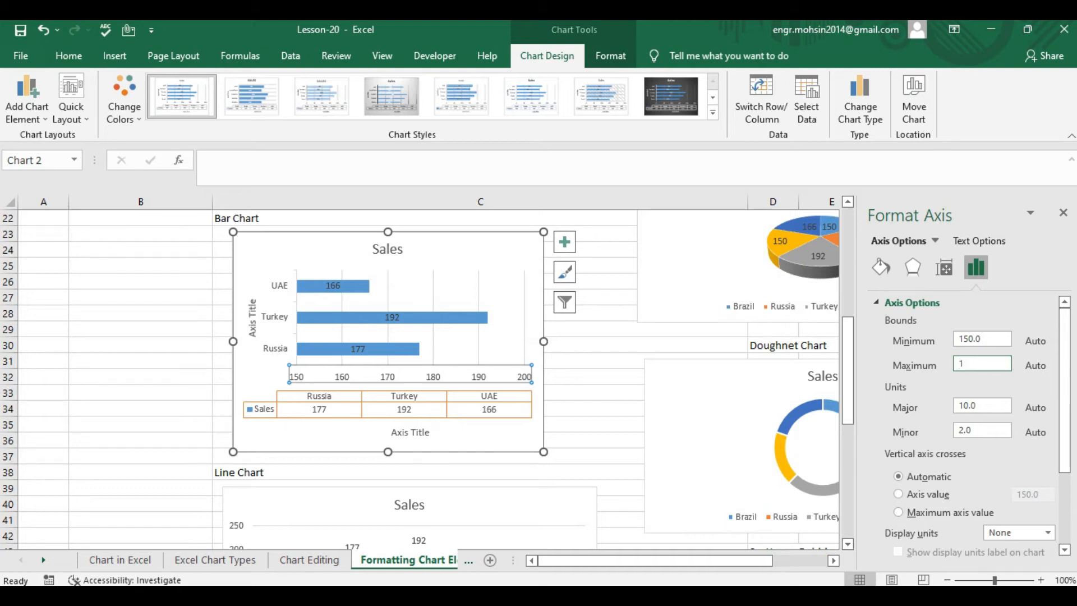
{"action": "type", "text": "195"}
{"action": "key", "text": "Return"}
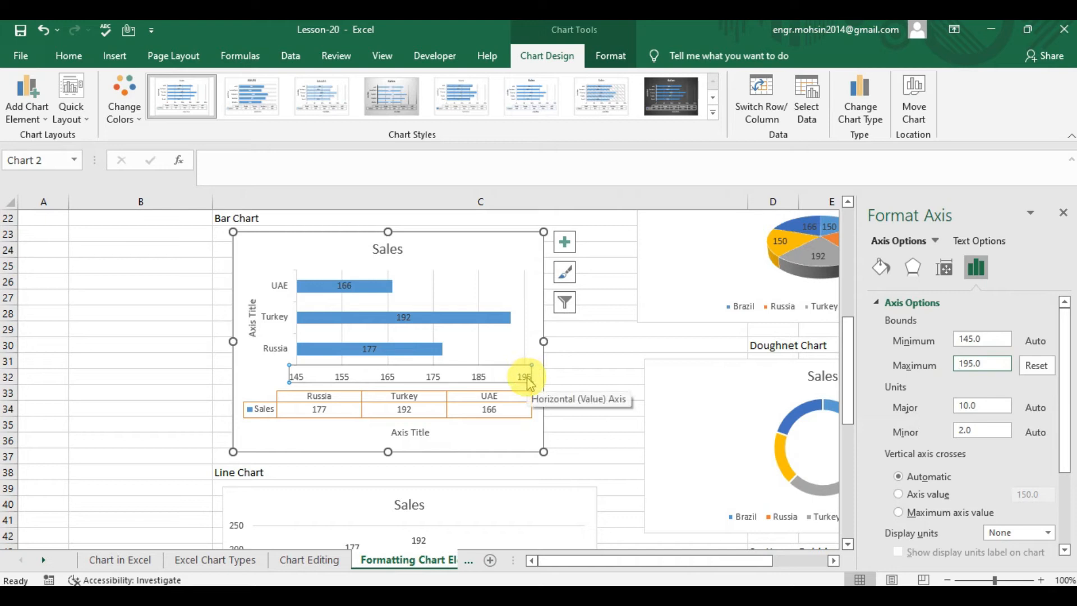
Set the horizontal axis's major unit to 5 and make the vertical axis cross at the maximum axis value
{"action": "left_click", "coordinate": [996, 406]}
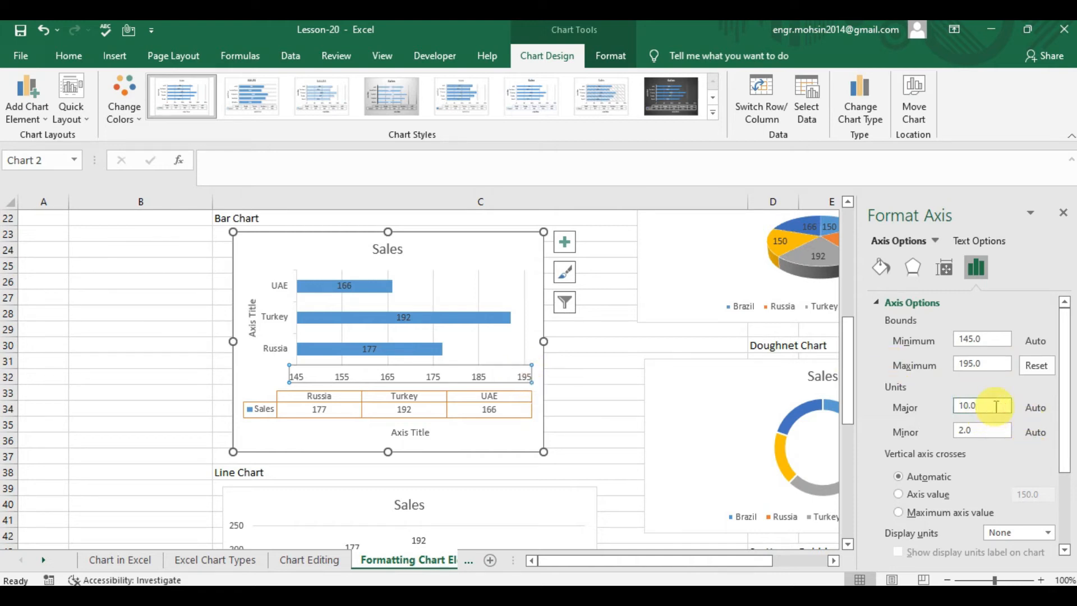
{"action": "key", "text": "BackSpace"}
{"action": "key", "text": "BackSpace"}
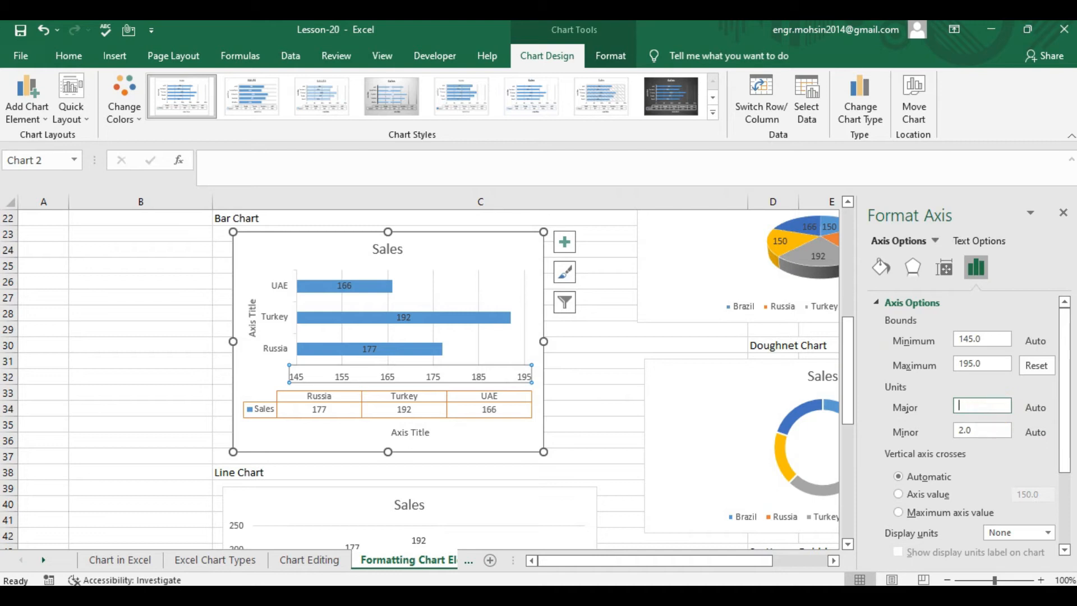
{"action": "type", "text": "5"}
{"action": "key", "text": "Return"}
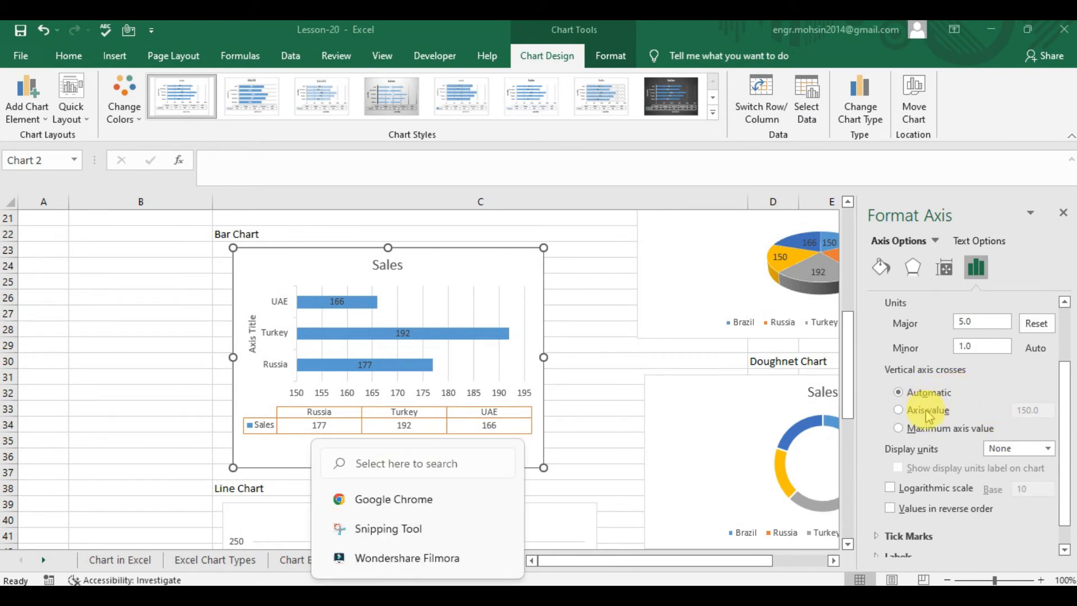
{"action": "left_click", "coordinate": [930, 430]}
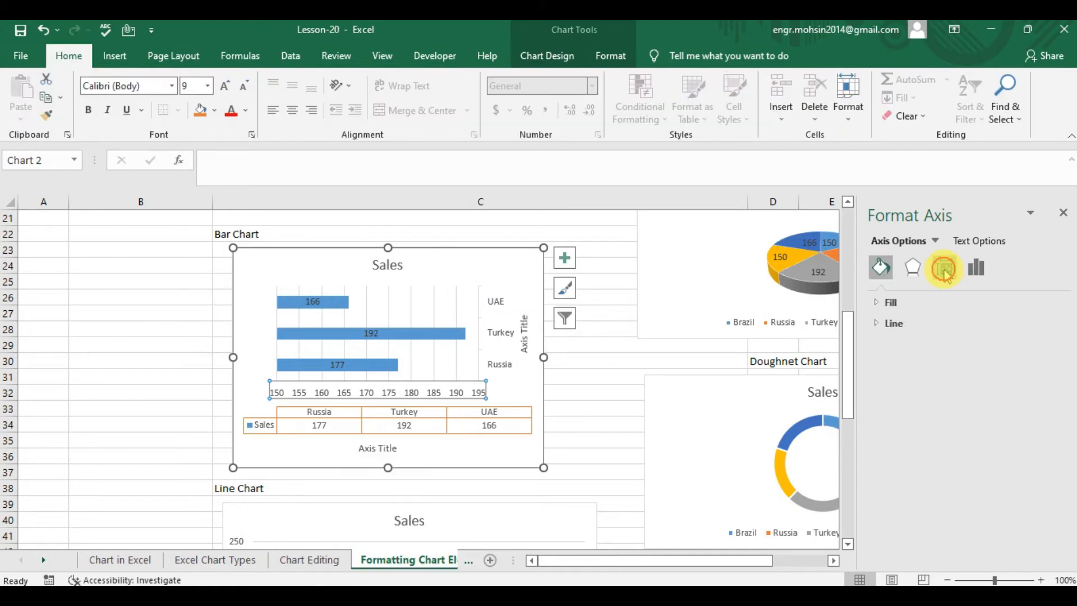
Try rotating the horizontal axis labels by 90° and restore their text direction to Horizontal
{"action": "left_click", "coordinate": [944, 268]}
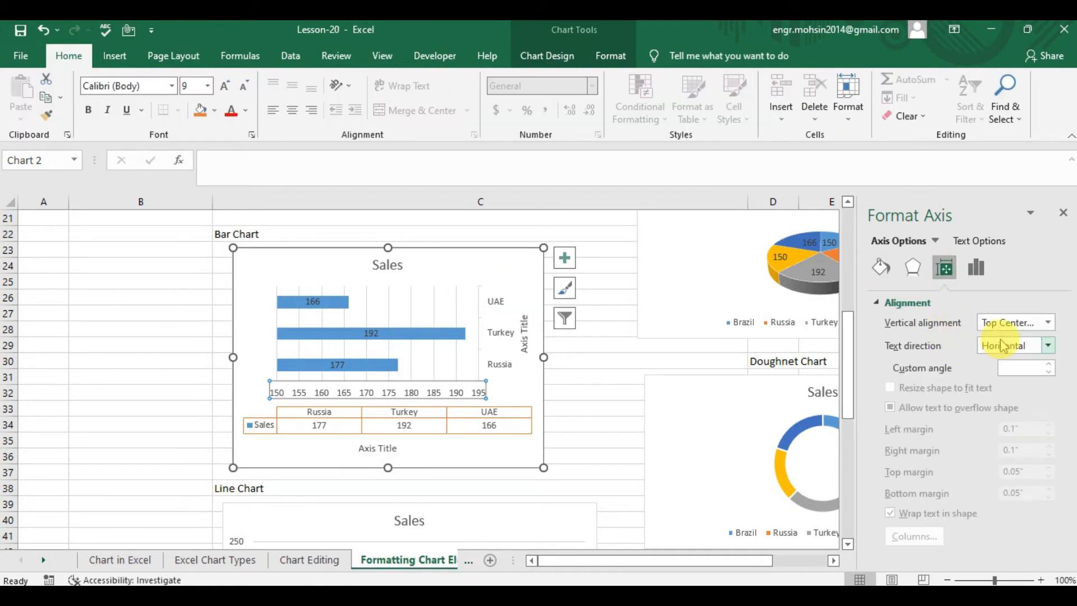
{"action": "left_click", "coordinate": [1046, 346]}
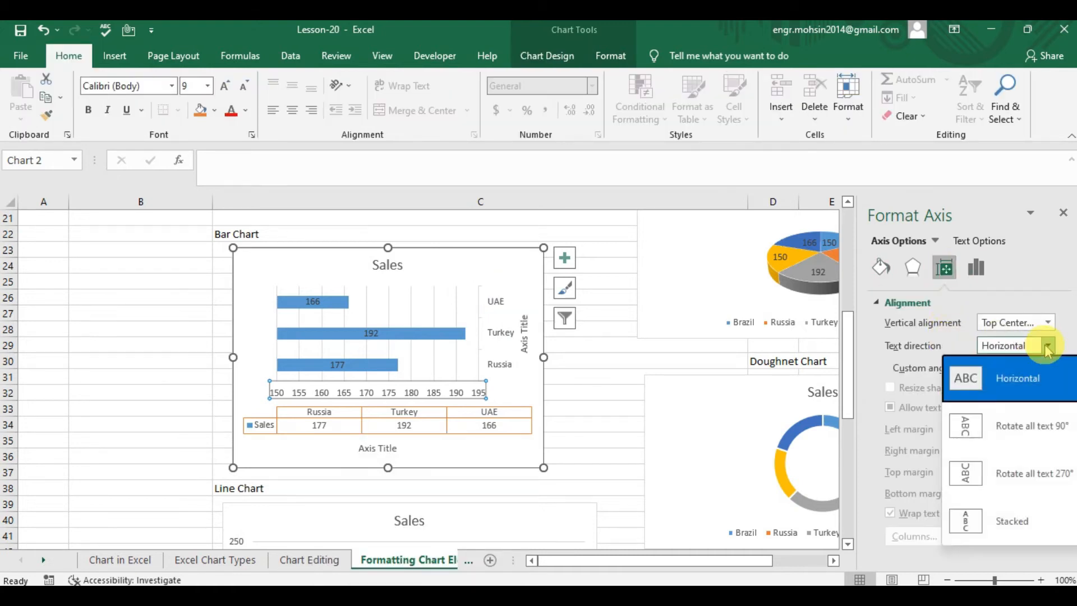
{"action": "left_click", "coordinate": [1013, 386]}
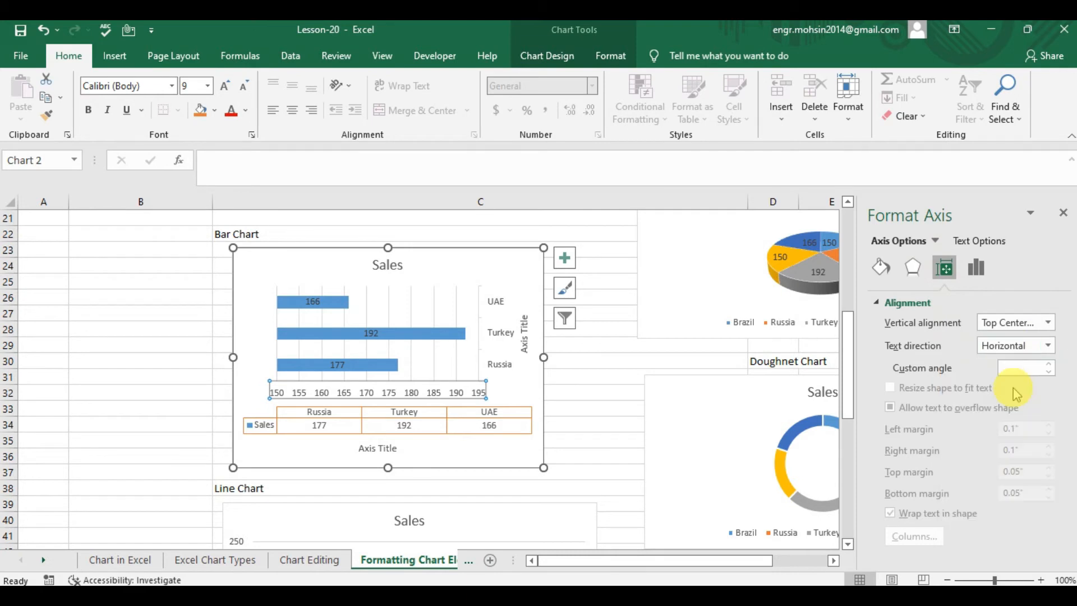
{"action": "left_click", "coordinate": [1048, 345]}
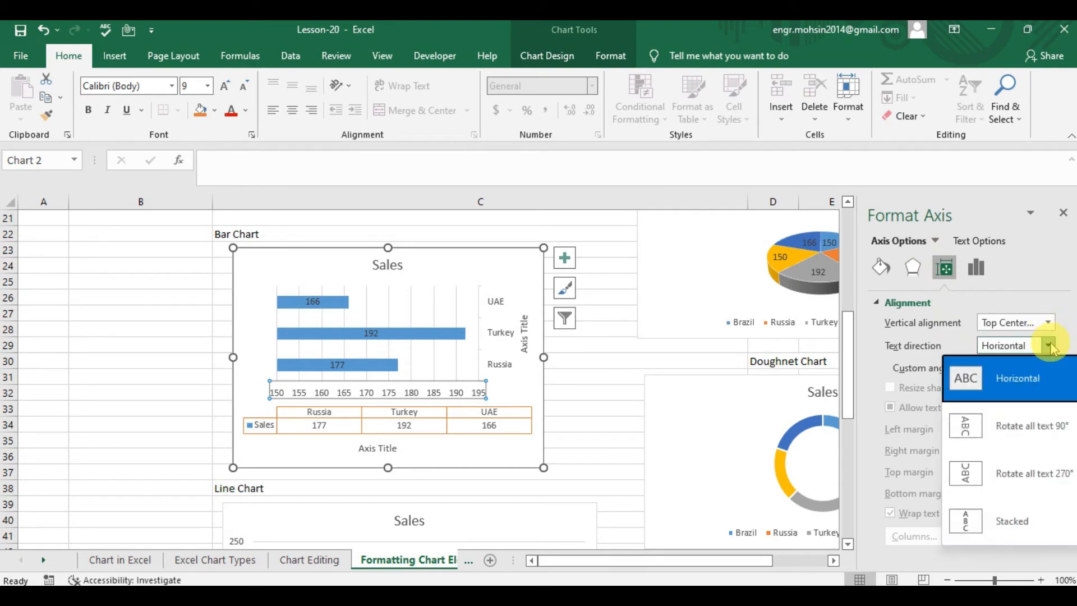
{"action": "left_click", "coordinate": [1032, 426]}
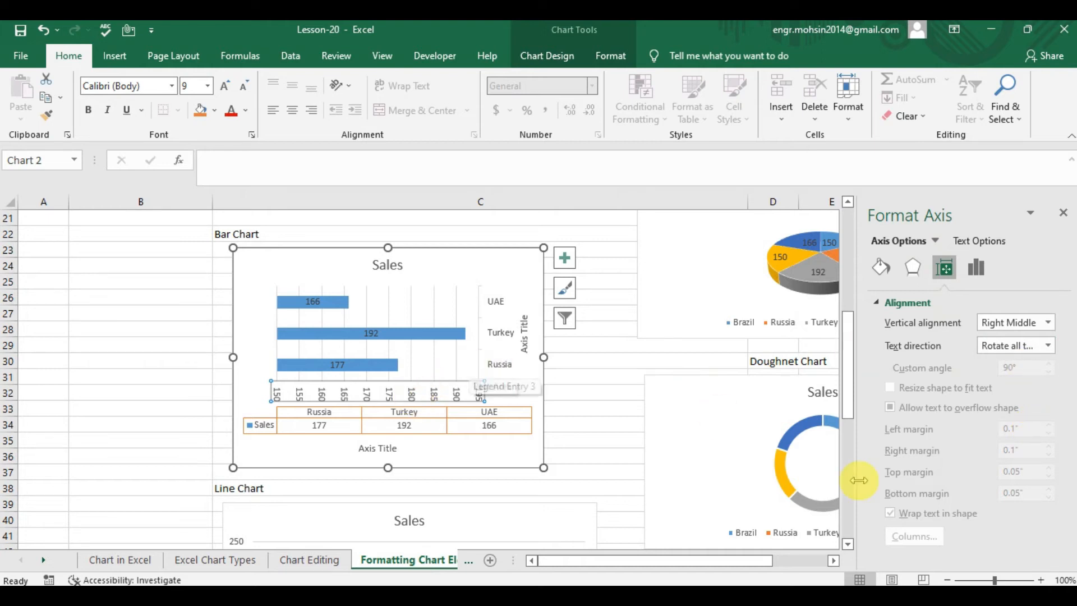
{"action": "left_click", "coordinate": [1047, 346]}
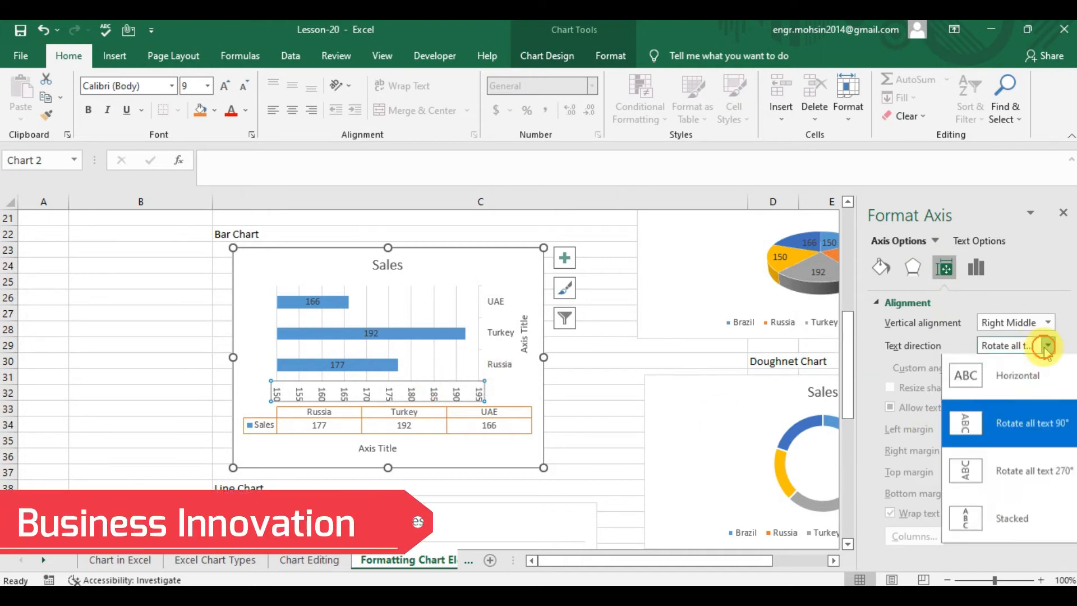
{"action": "left_click", "coordinate": [1010, 377]}
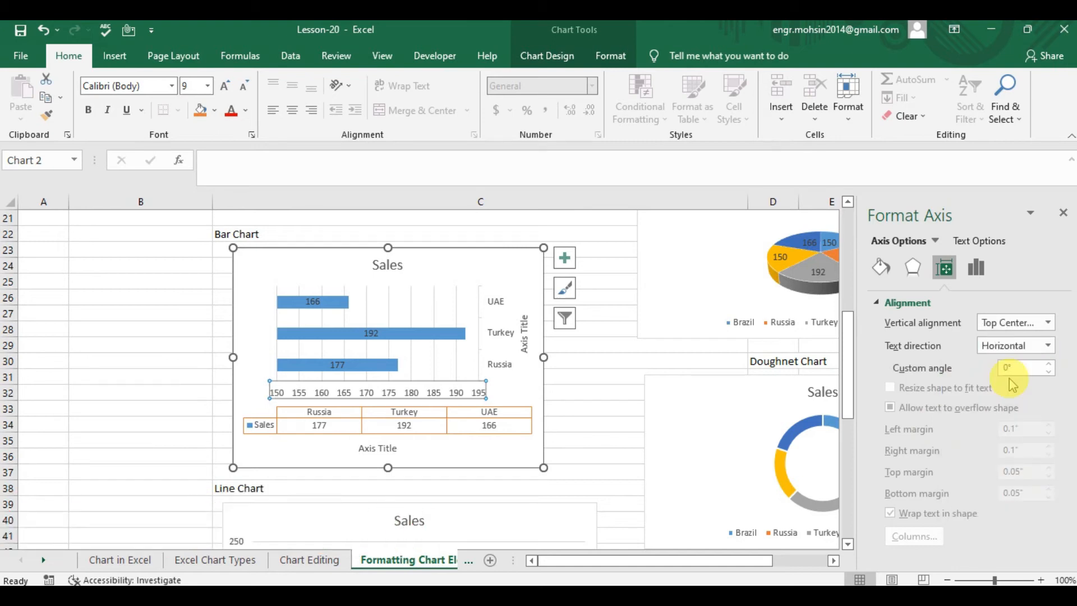
Apply an outer shadow preset with a 225° angle to the horizontal axis labels and expand the soft edges options
{"action": "left_click", "coordinate": [919, 272]}
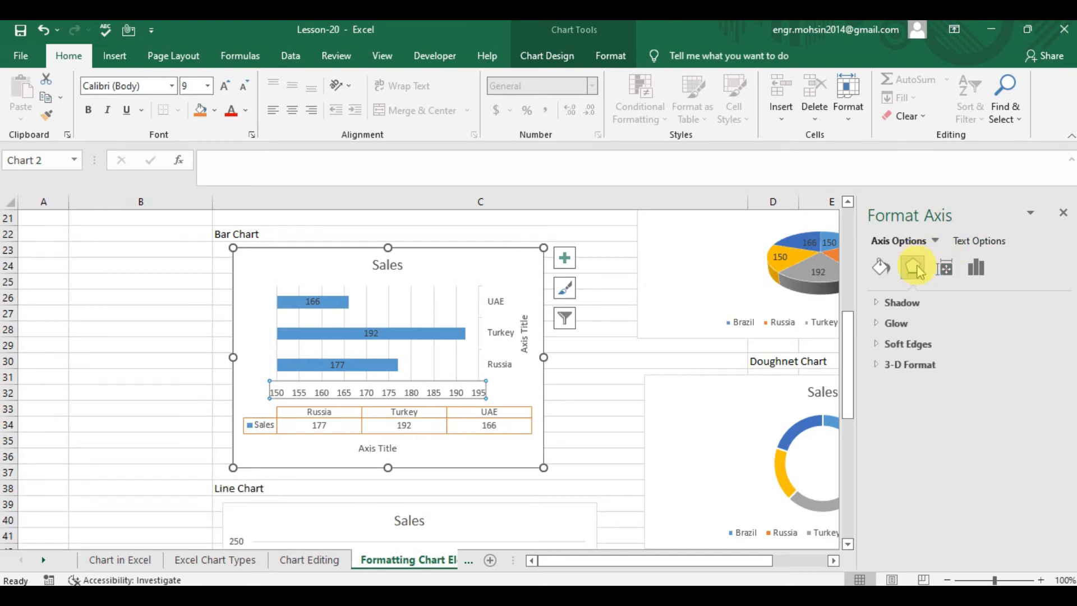
{"action": "left_click", "coordinate": [903, 304]}
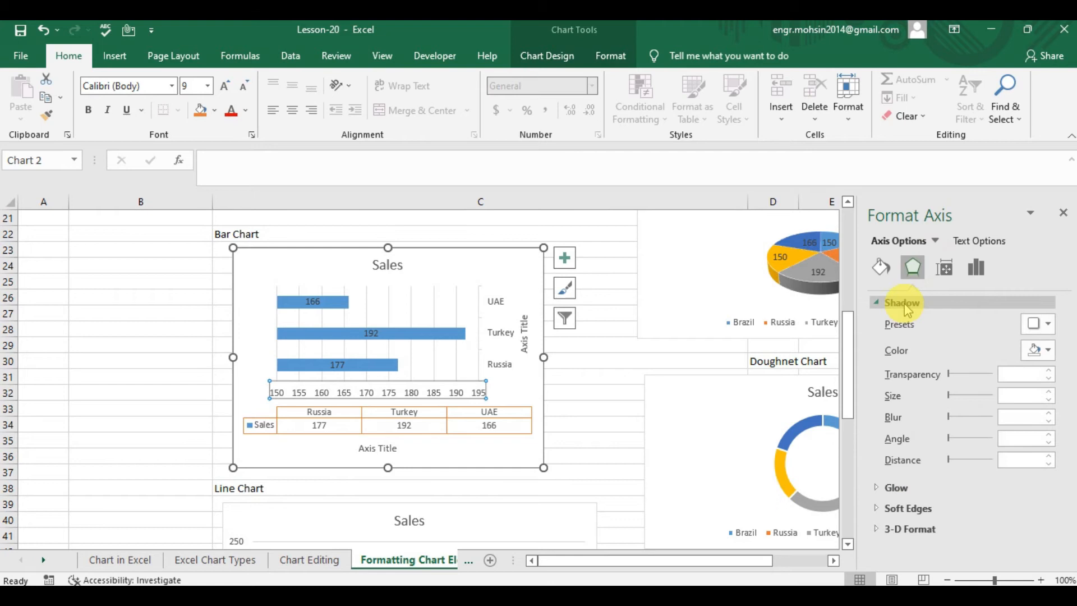
{"action": "left_click", "coordinate": [1047, 324]}
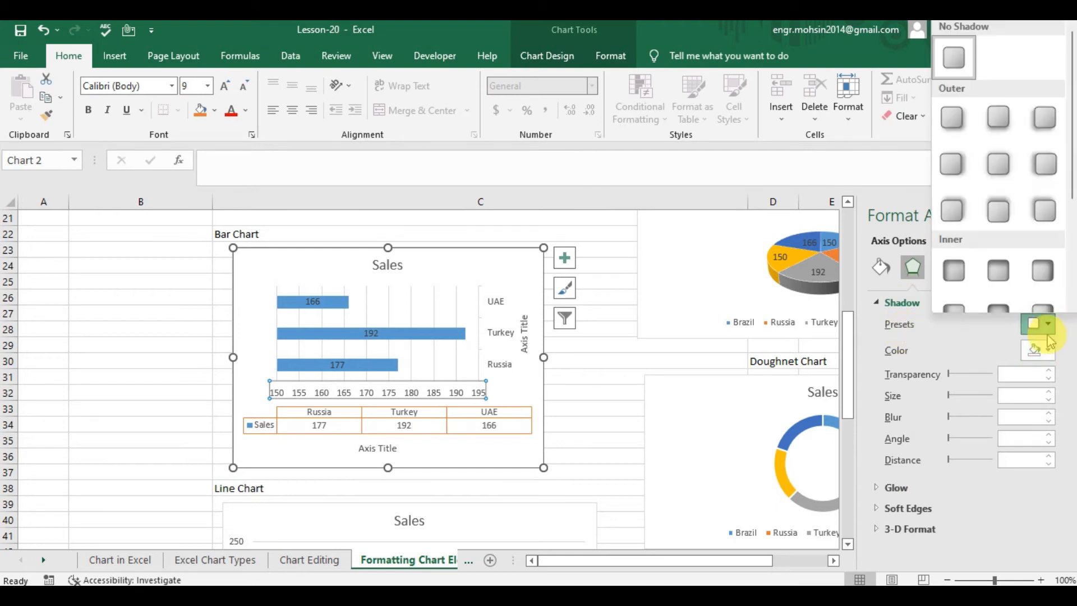
{"action": "left_click", "coordinate": [1044, 211]}
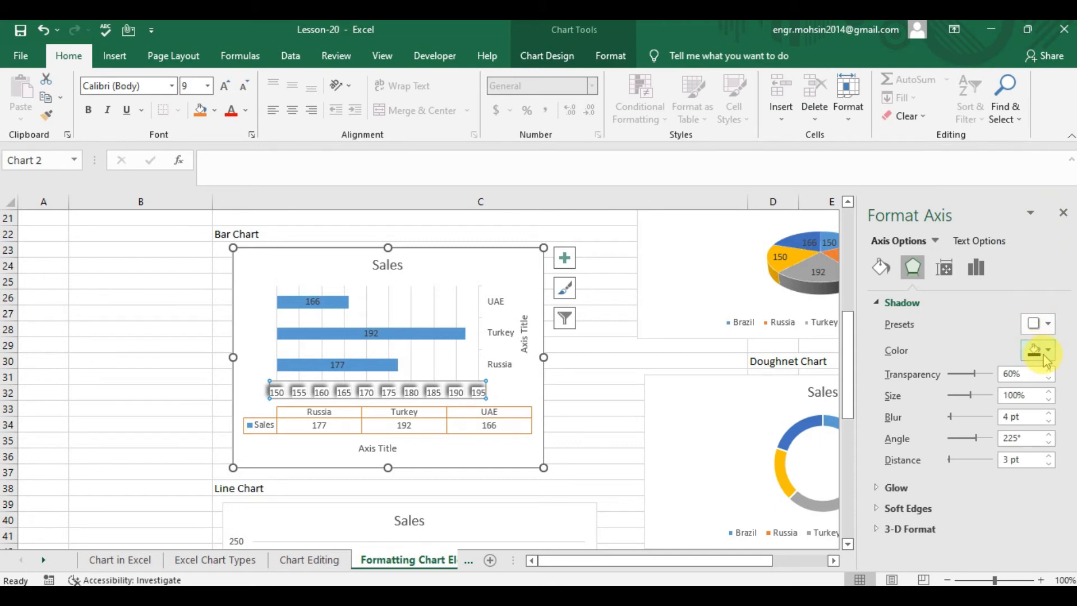
{"action": "left_click", "coordinate": [916, 509]}
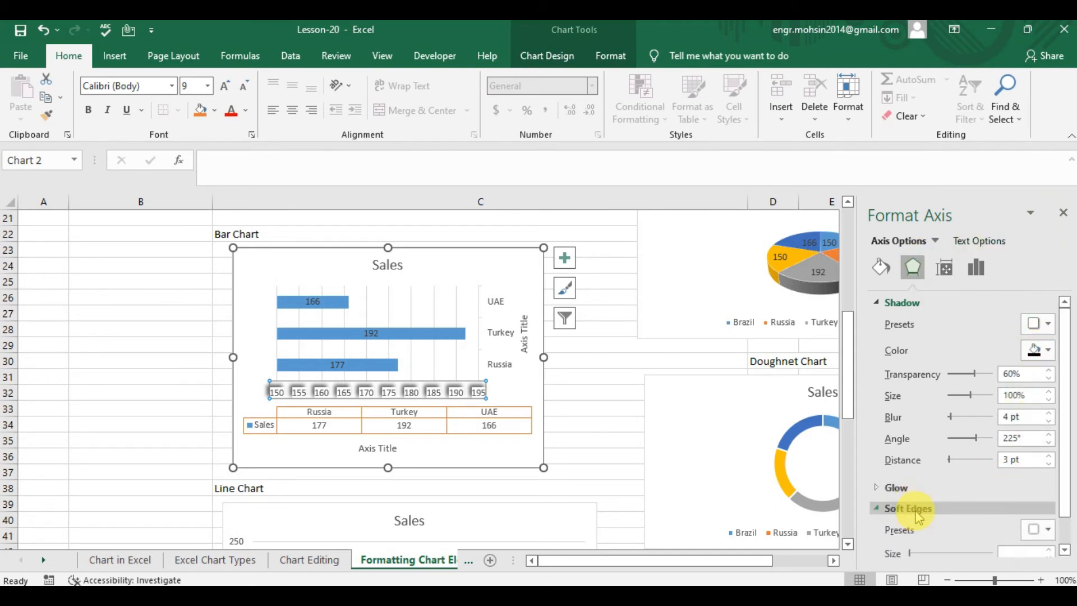
Give the horizontal axis labels of the Sales bar chart a solid orange background fill
{"action": "left_click", "coordinate": [881, 268]}
{"action": "left_click", "coordinate": [890, 302]}
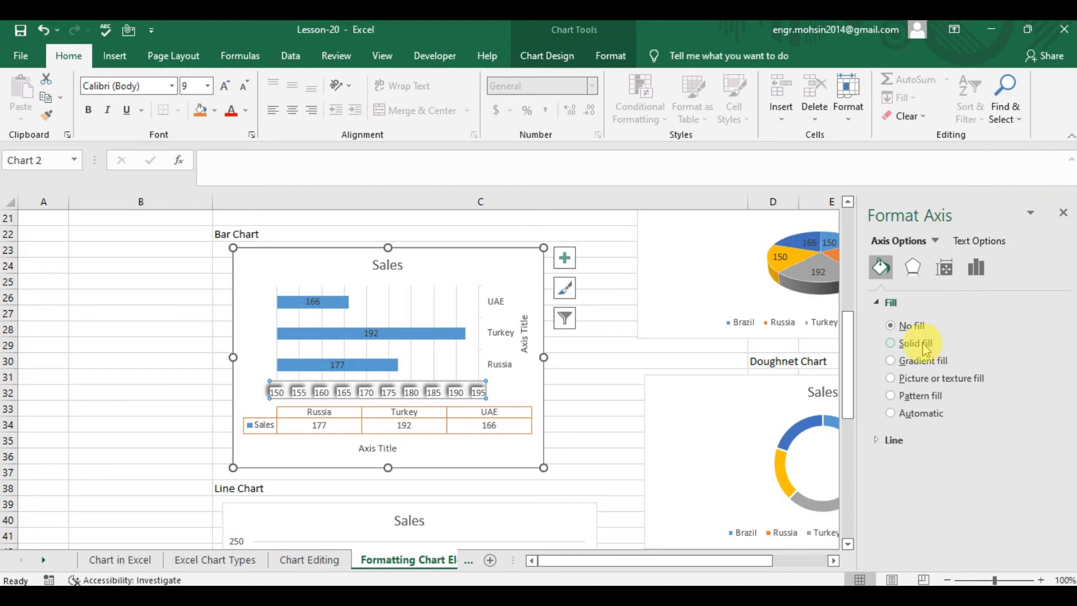
{"action": "left_click", "coordinate": [1046, 444]}
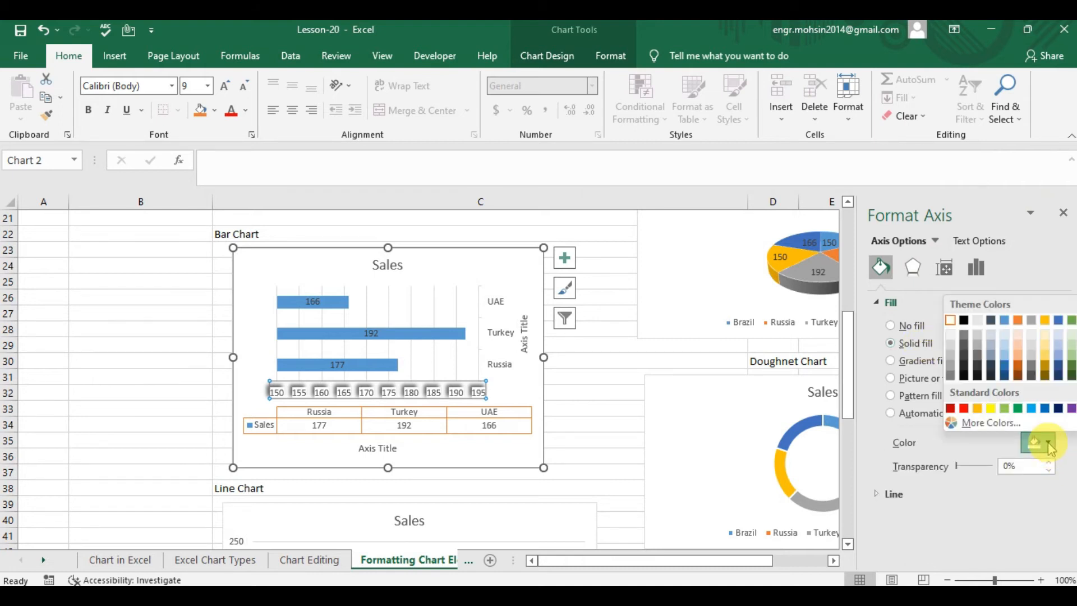
{"action": "left_click", "coordinate": [1016, 363]}
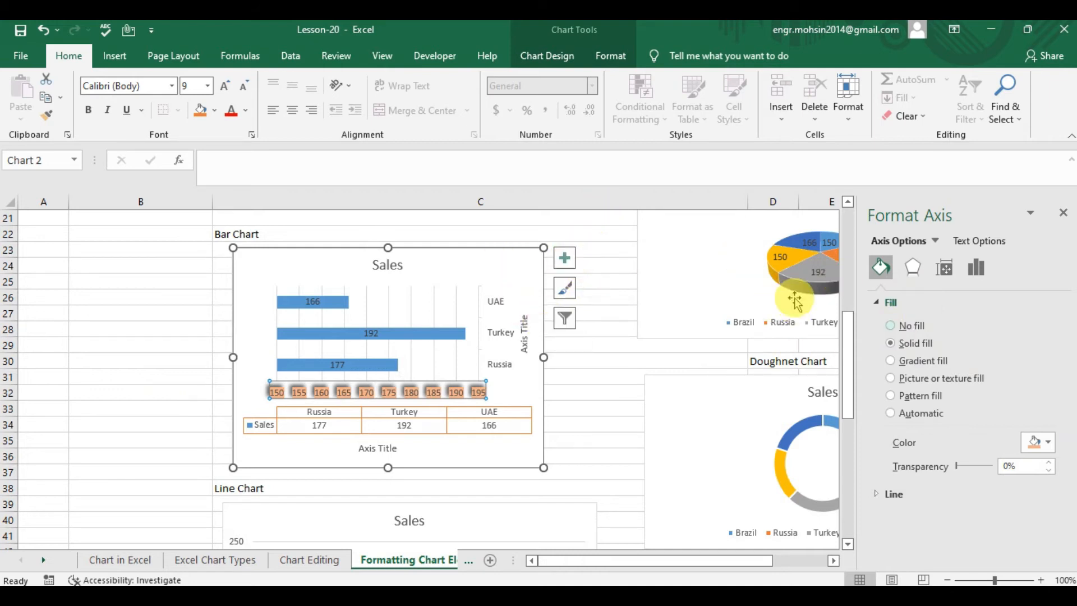
Set the text fill of the horizontal axis labels to dark orange
{"action": "left_click", "coordinate": [1000, 242]}
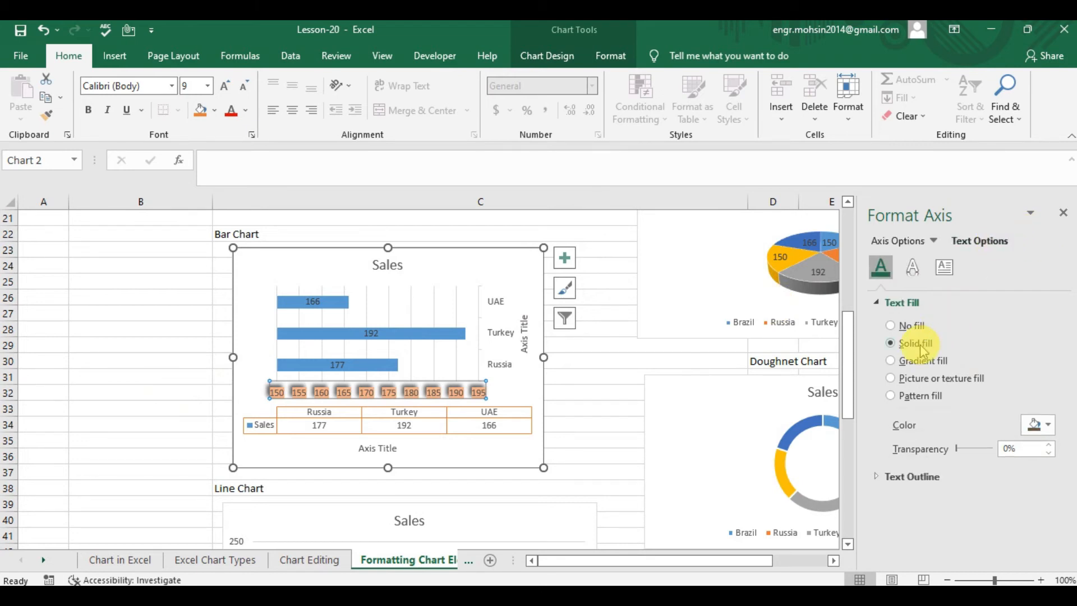
{"action": "left_click", "coordinate": [1049, 429]}
{"action": "left_click", "coordinate": [1017, 506]}
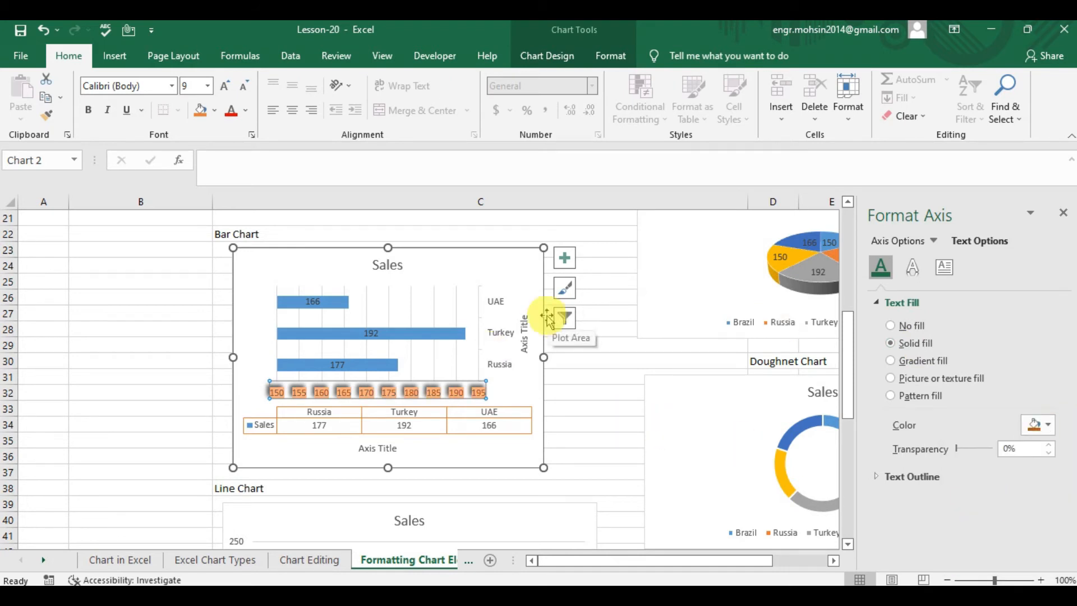
Set the text fill of the vertical axis's country labels to dark orange
{"action": "left_click", "coordinate": [498, 305]}
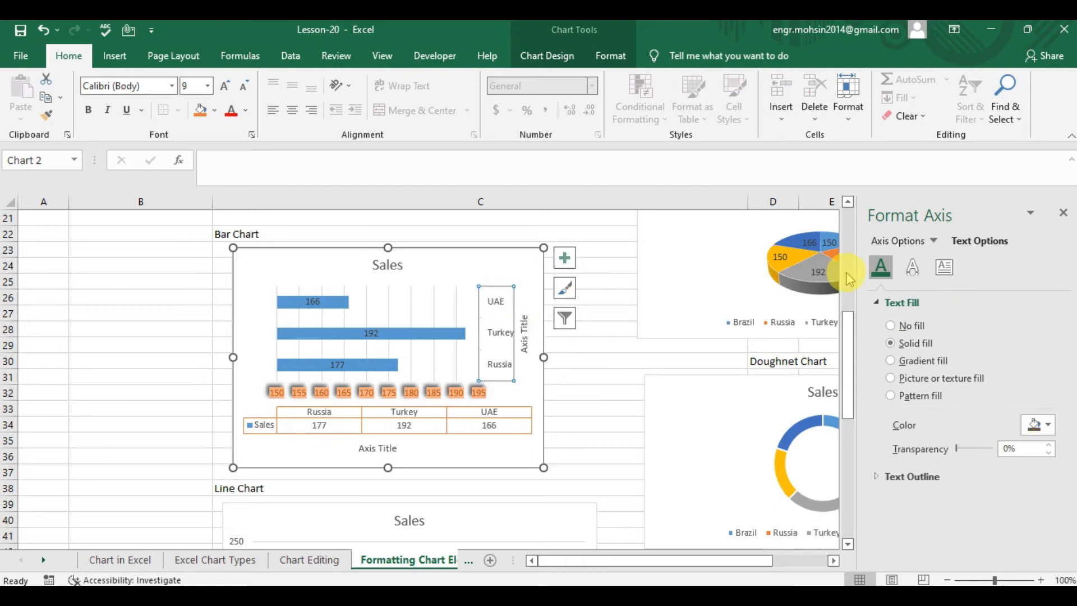
{"action": "left_click", "coordinate": [1047, 425]}
{"action": "left_click", "coordinate": [1017, 506]}
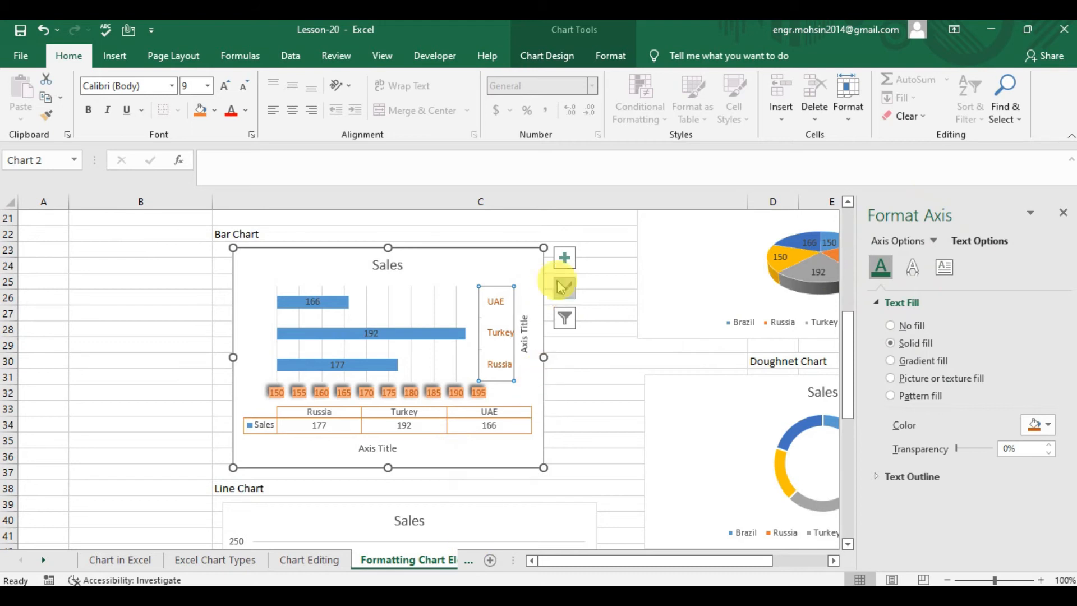
Open the axis title formatting options and give the horizontal axis title a solid blue fill
{"action": "left_click", "coordinate": [566, 261]}
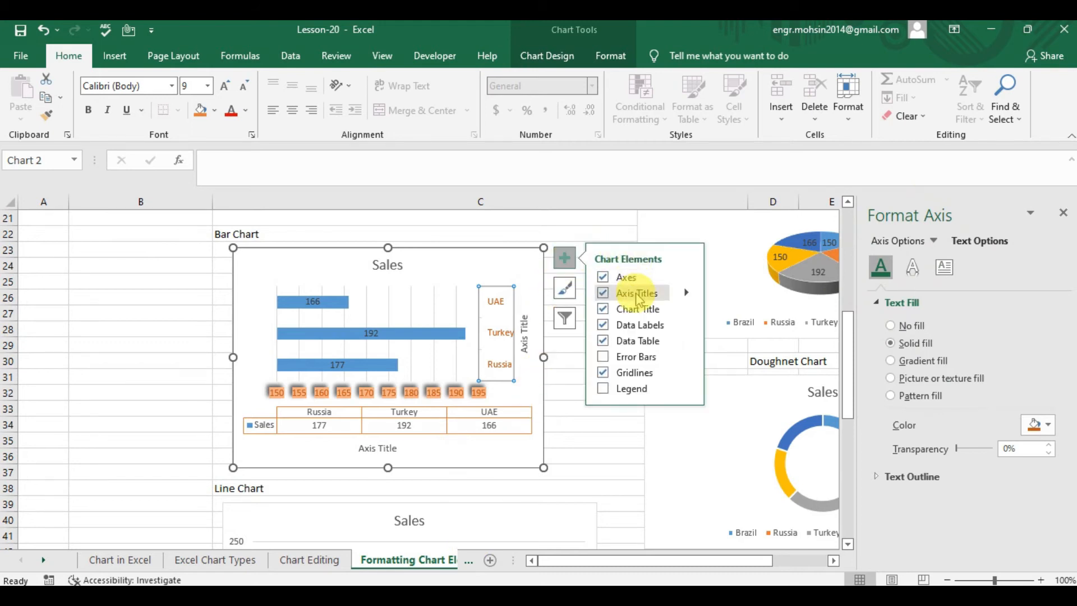
{"action": "left_click", "coordinate": [686, 292]}
{"action": "left_click", "coordinate": [745, 328]}
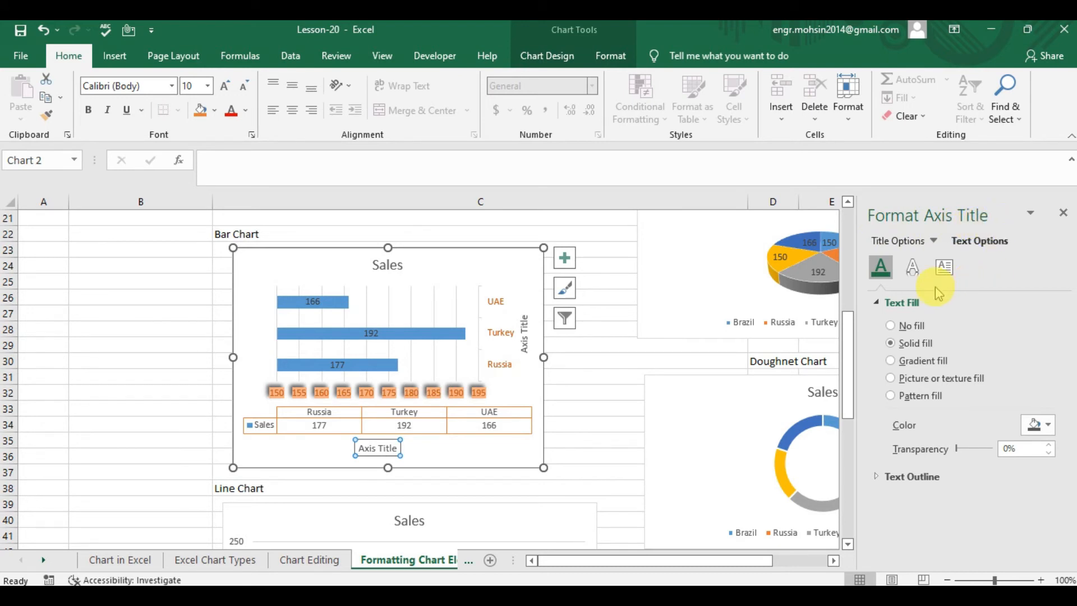
{"action": "left_click", "coordinate": [908, 241]}
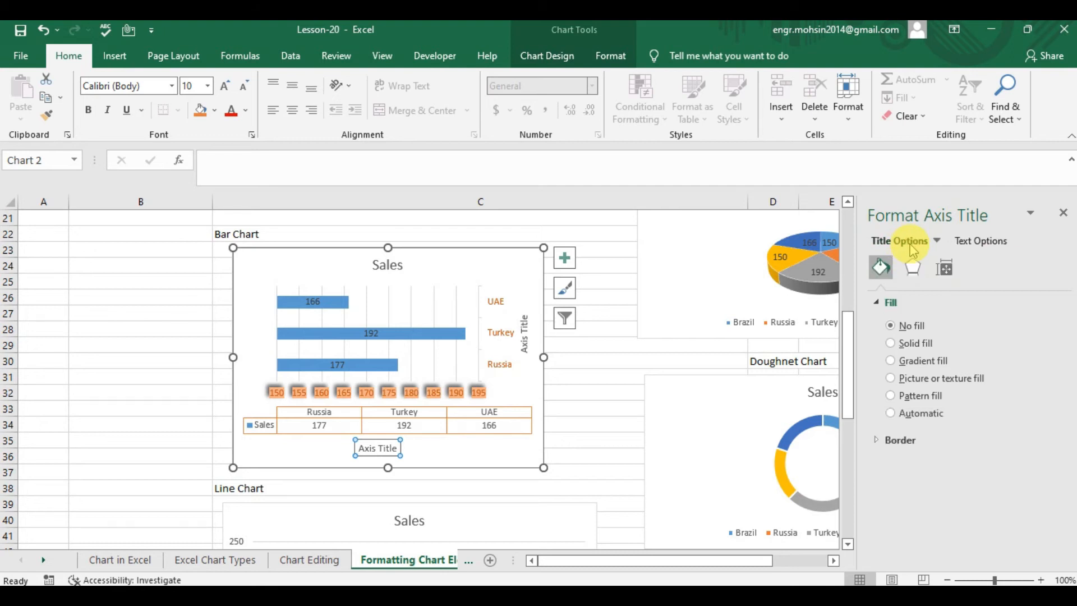
{"action": "left_click", "coordinate": [910, 345]}
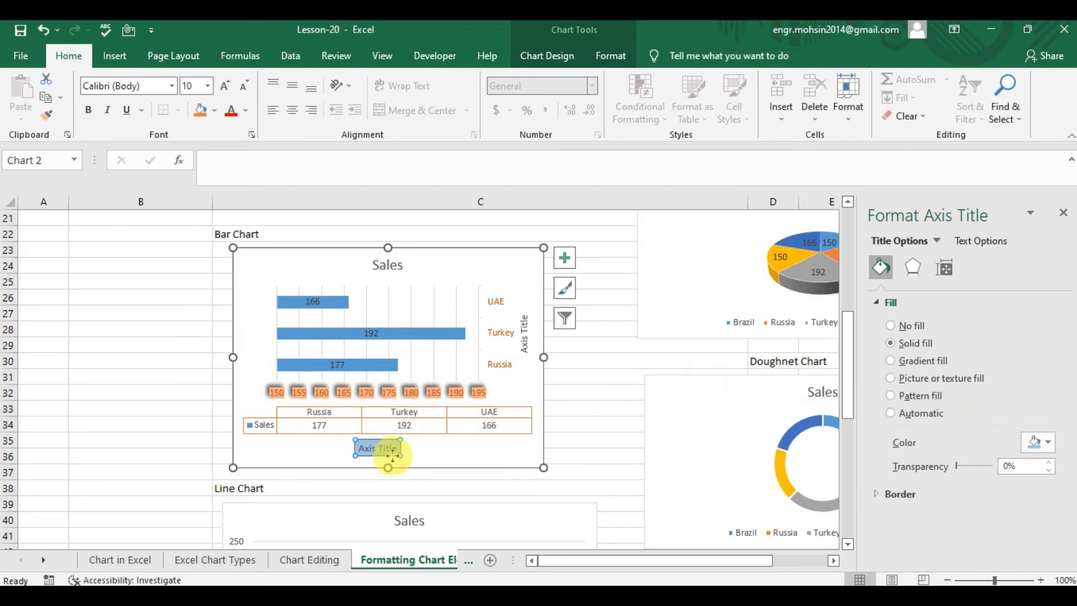
Review the horizontal axis title's effect and alignment options, and set its text fill to orange
{"action": "left_click", "coordinate": [916, 274]}
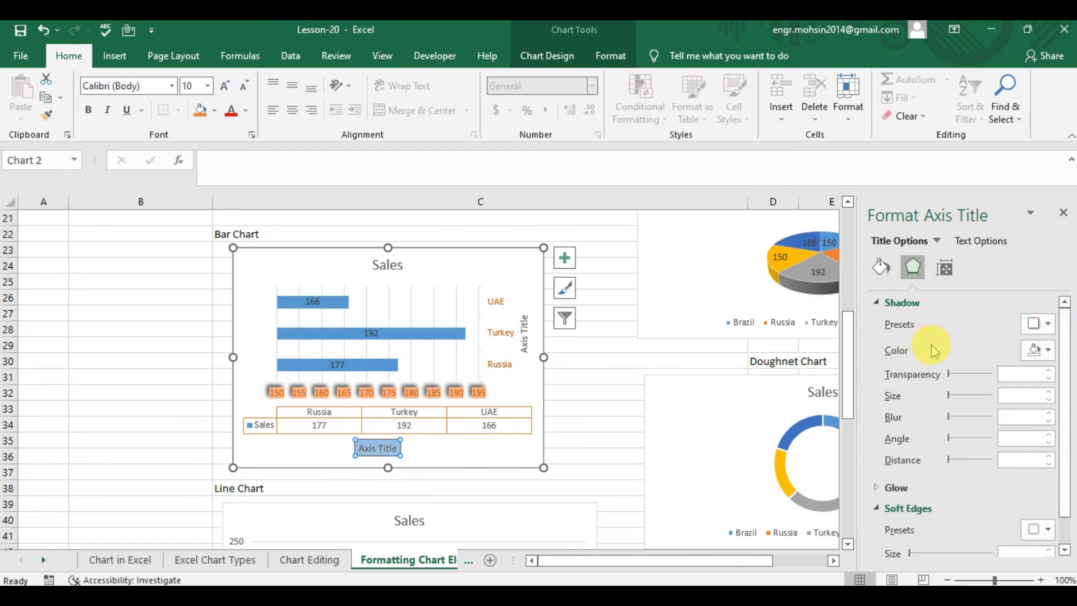
{"action": "left_click", "coordinate": [945, 271]}
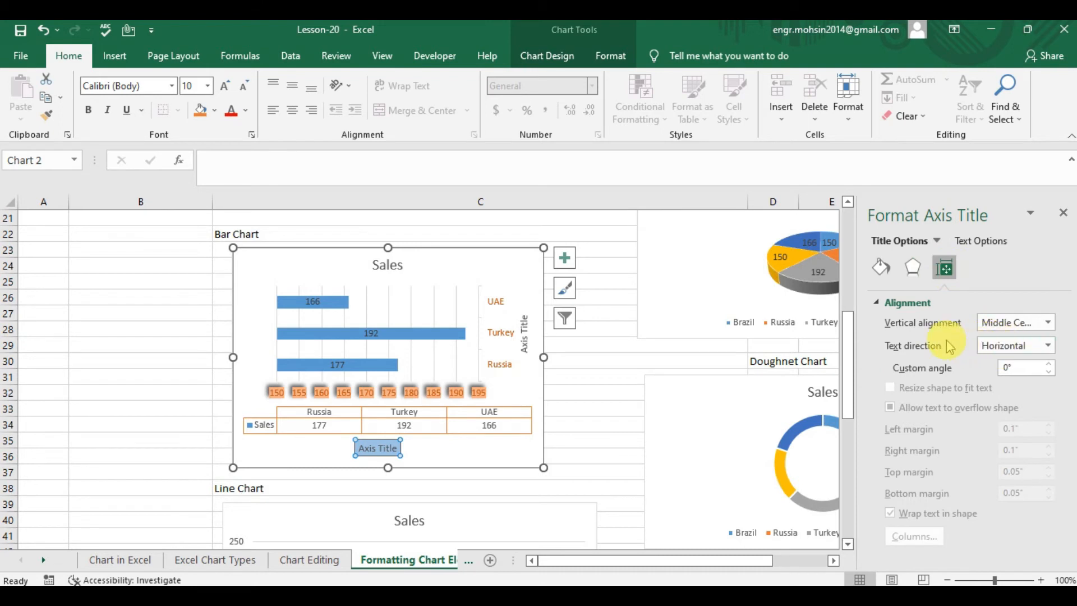
{"action": "left_click", "coordinate": [983, 244]}
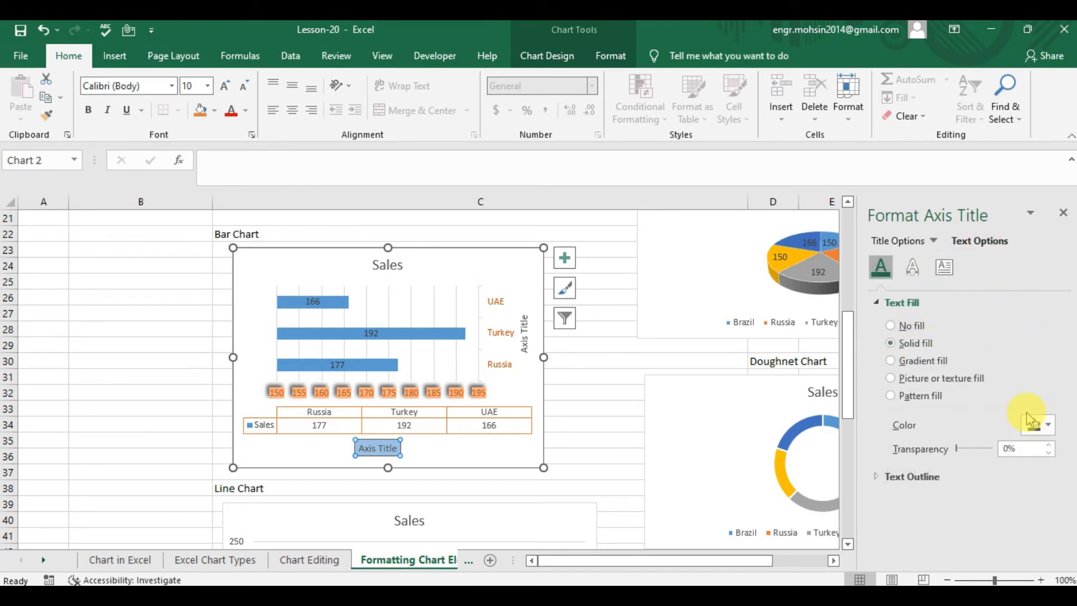
{"action": "left_click", "coordinate": [1049, 426]}
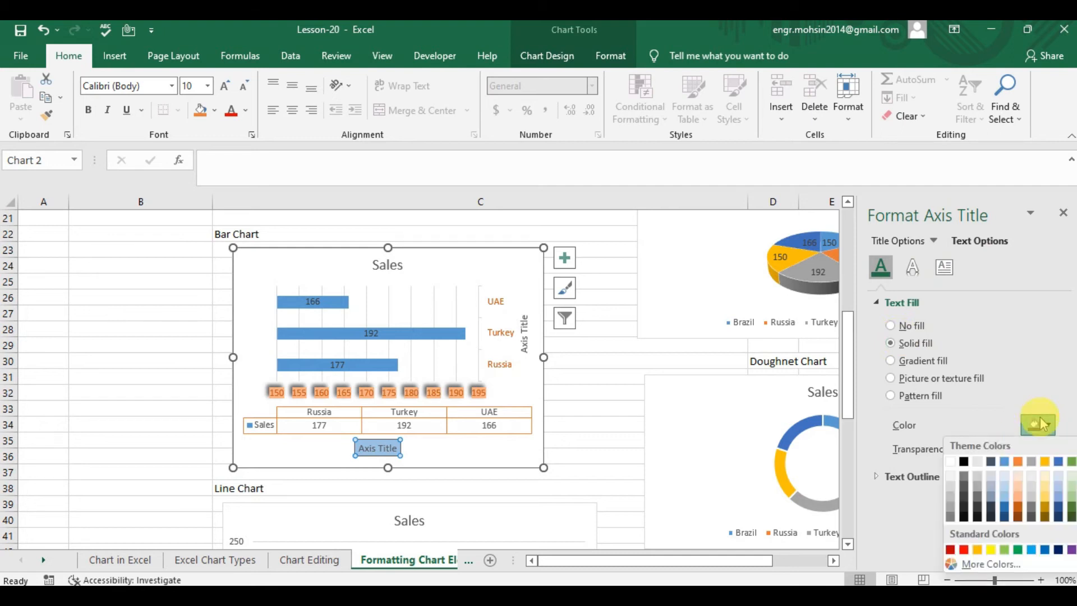
{"action": "left_click", "coordinate": [1019, 462]}
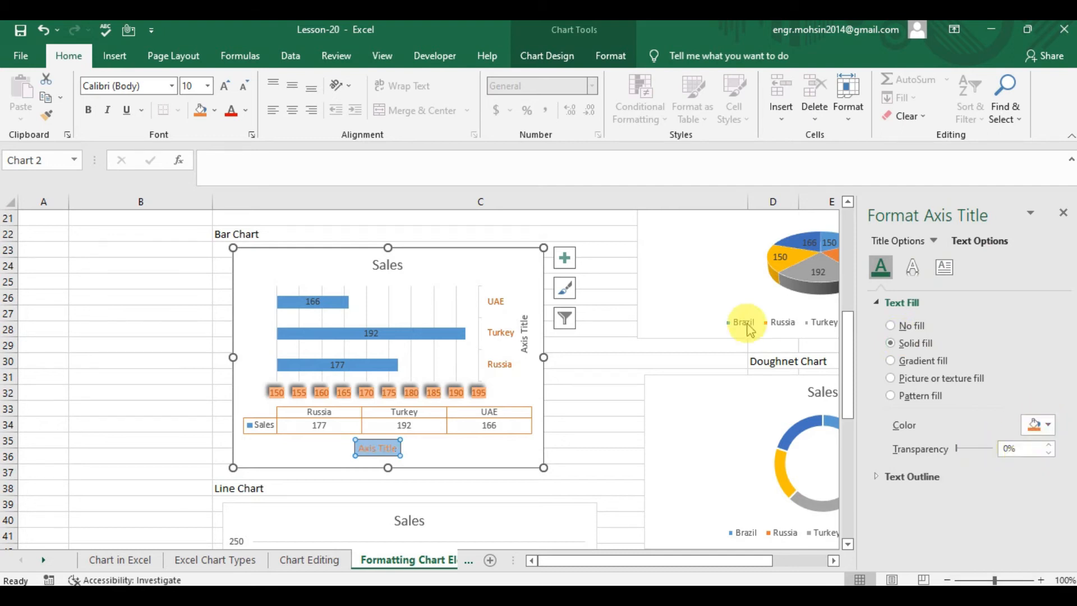
Open the chart title formatting options for the Sales bar chart and set the title's text fill to light orange
{"action": "left_click", "coordinate": [565, 266]}
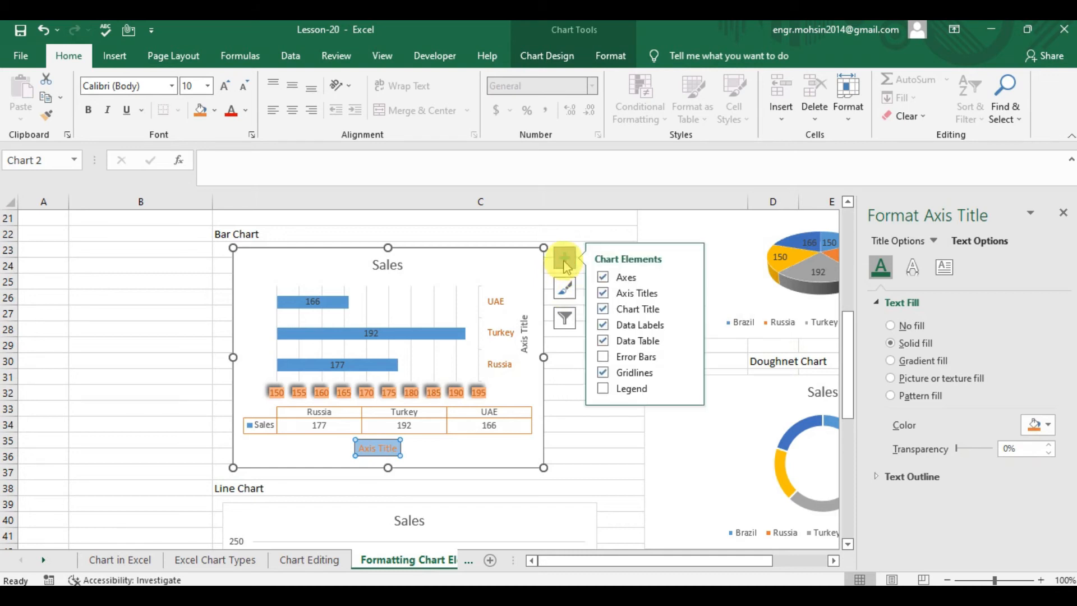
{"action": "left_click", "coordinate": [687, 310]}
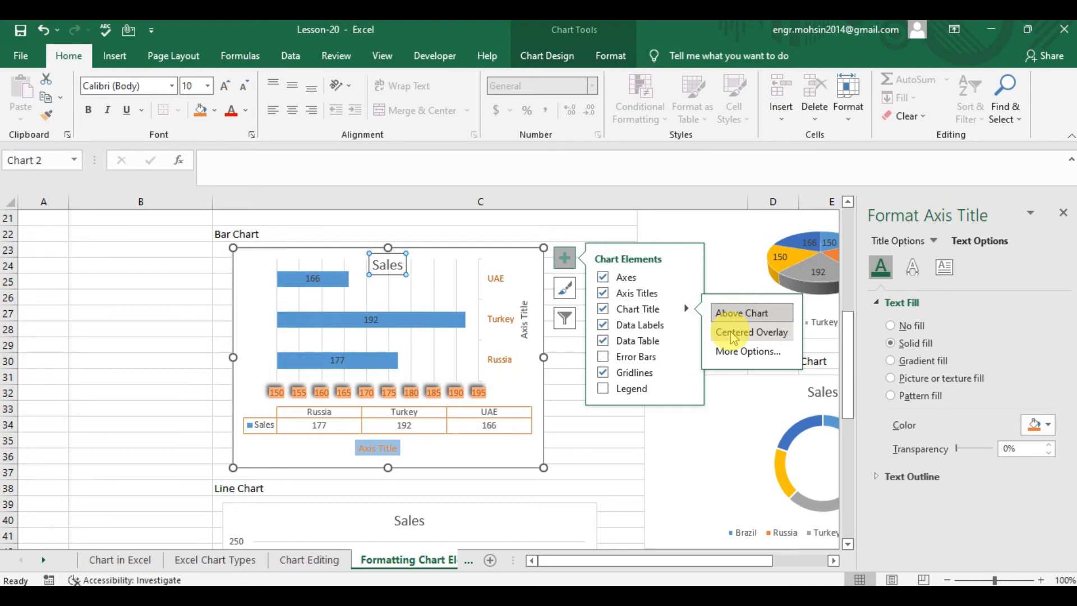
{"action": "left_click", "coordinate": [734, 351]}
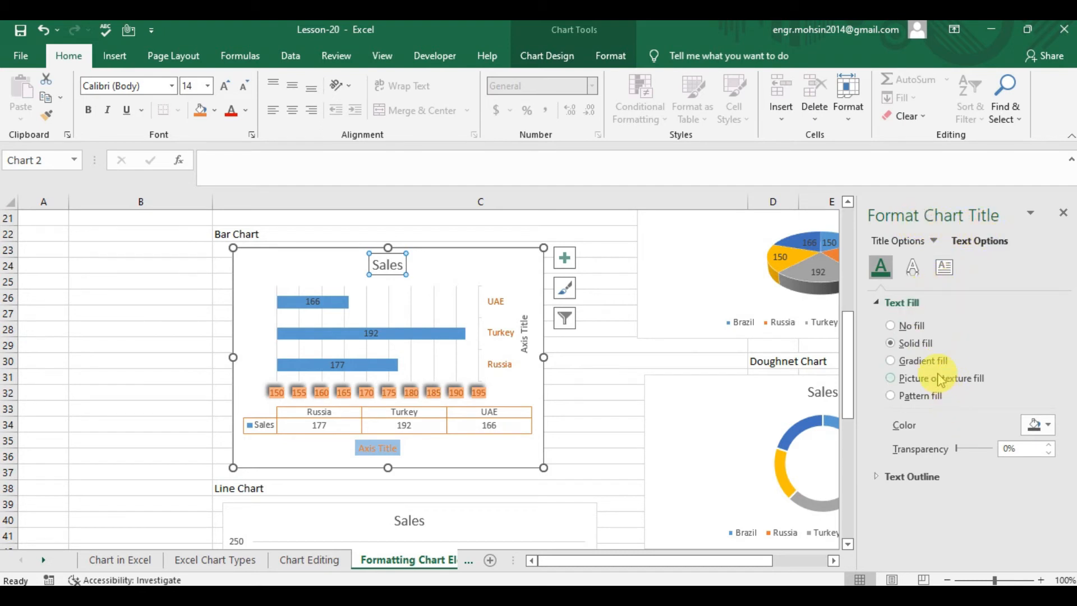
{"action": "left_click", "coordinate": [1044, 425]}
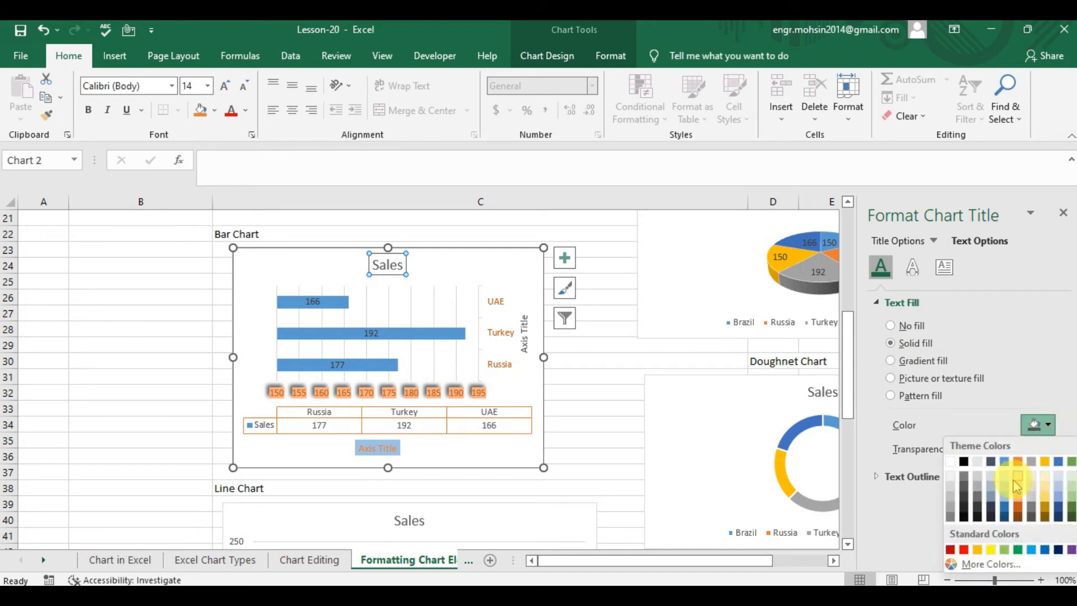
{"action": "left_click", "coordinate": [1017, 501]}
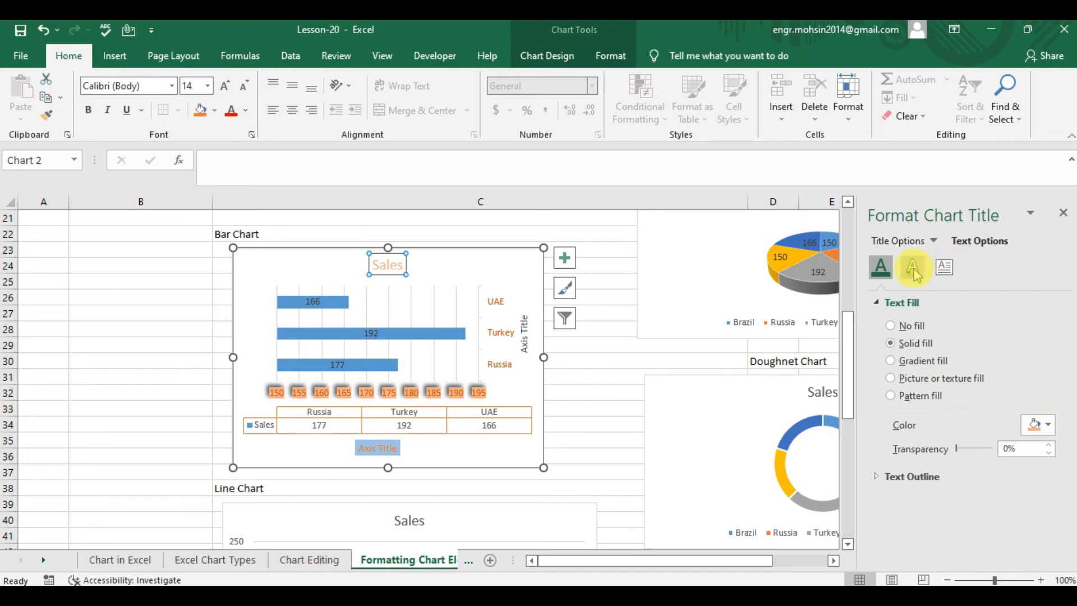
Give the Sales chart title a solid yellow fill and review its border, alignment and effect options
{"action": "left_click", "coordinate": [899, 241]}
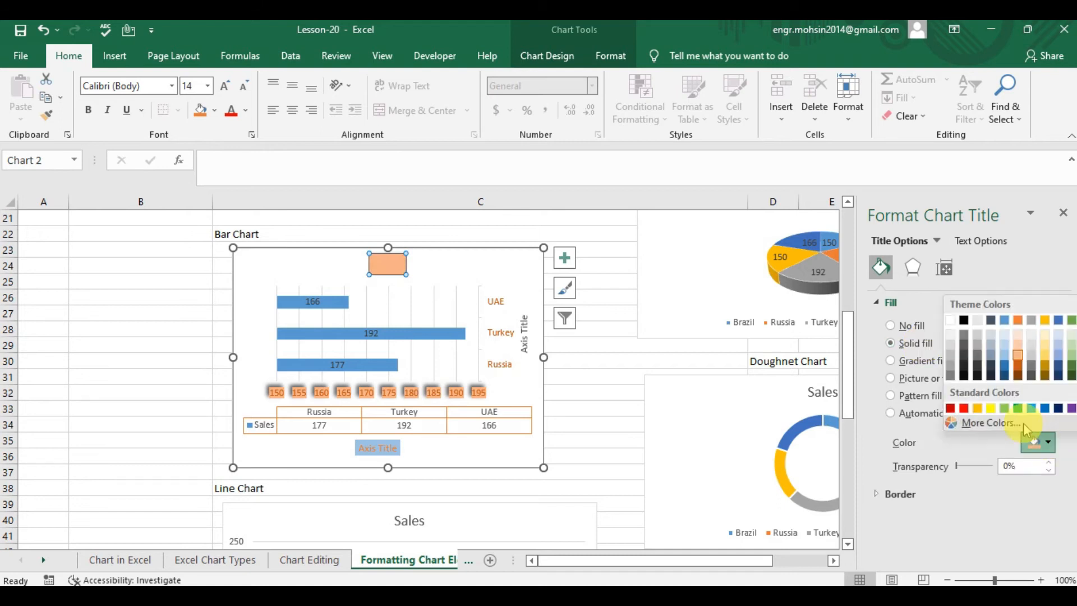
{"action": "left_click", "coordinate": [991, 409]}
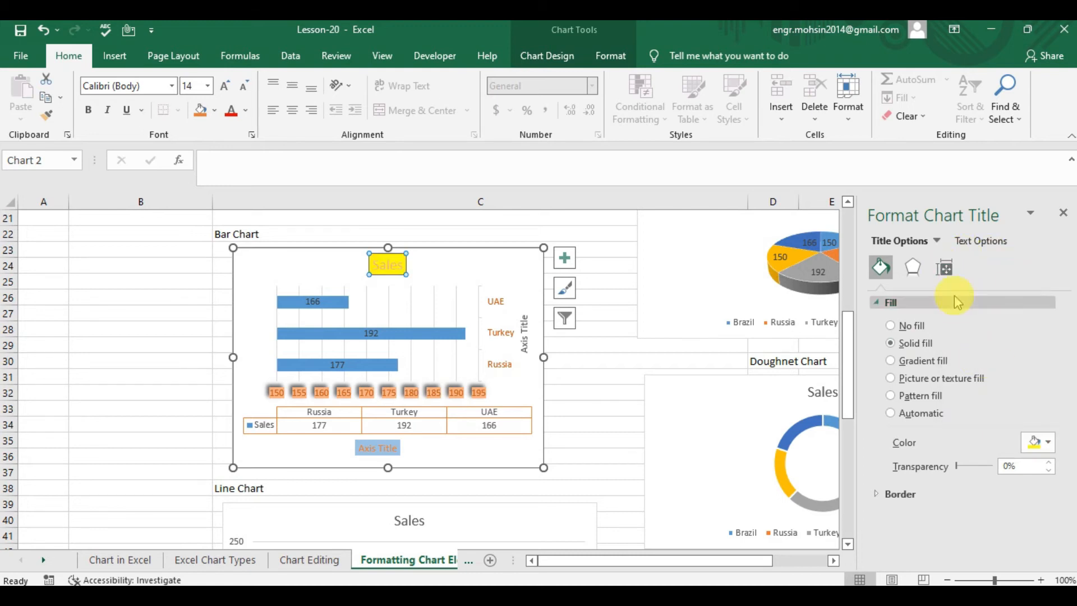
{"action": "left_click", "coordinate": [904, 495]}
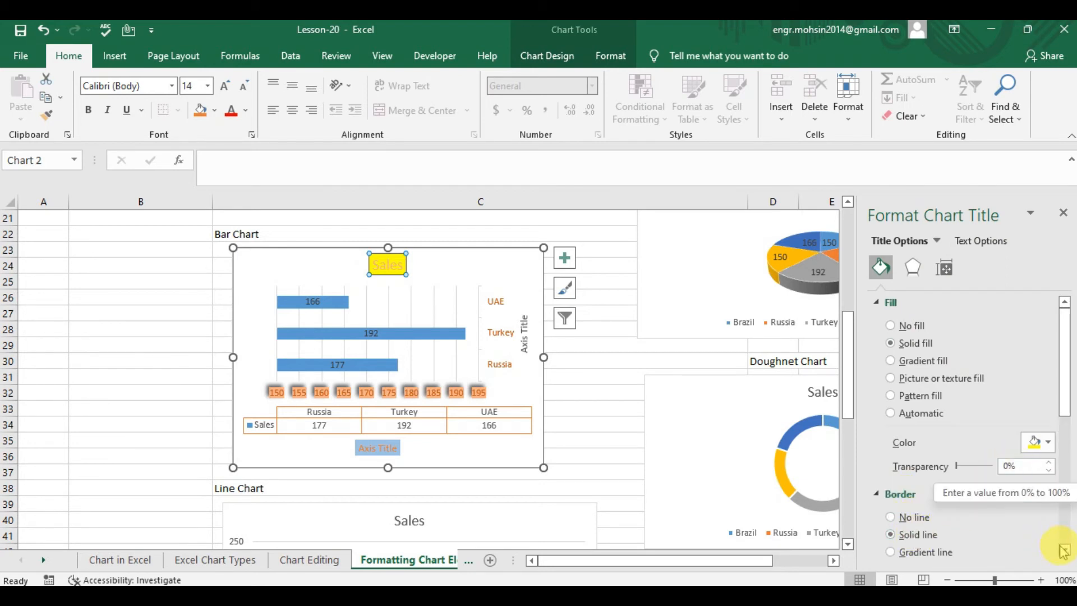
{"action": "left_click", "coordinate": [946, 270]}
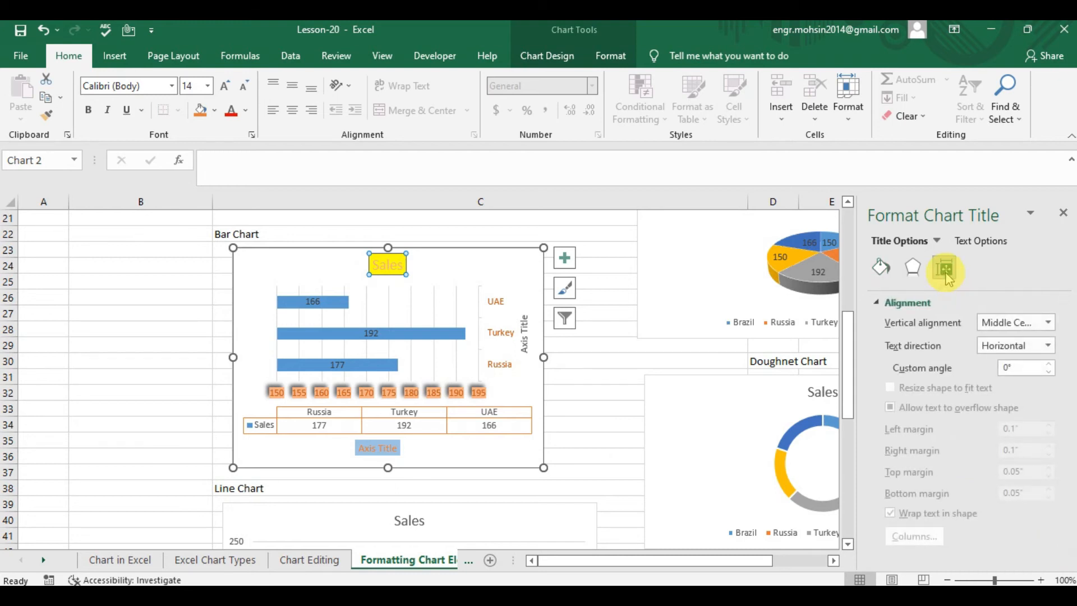
{"action": "left_click", "coordinate": [912, 270]}
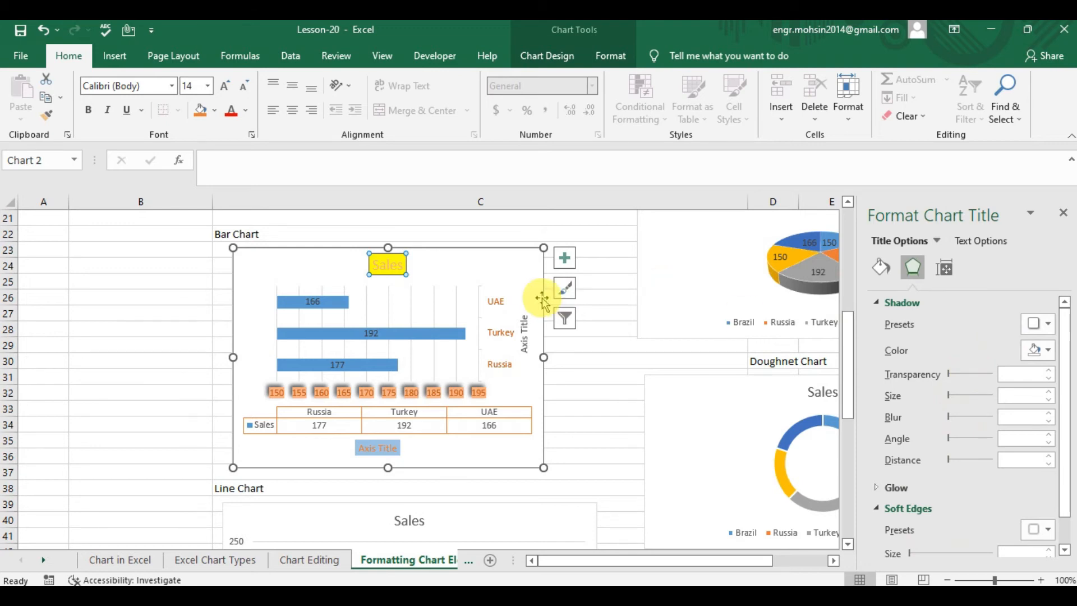
Open the formatting options for the bar chart's data table
{"action": "left_click", "coordinate": [566, 263]}
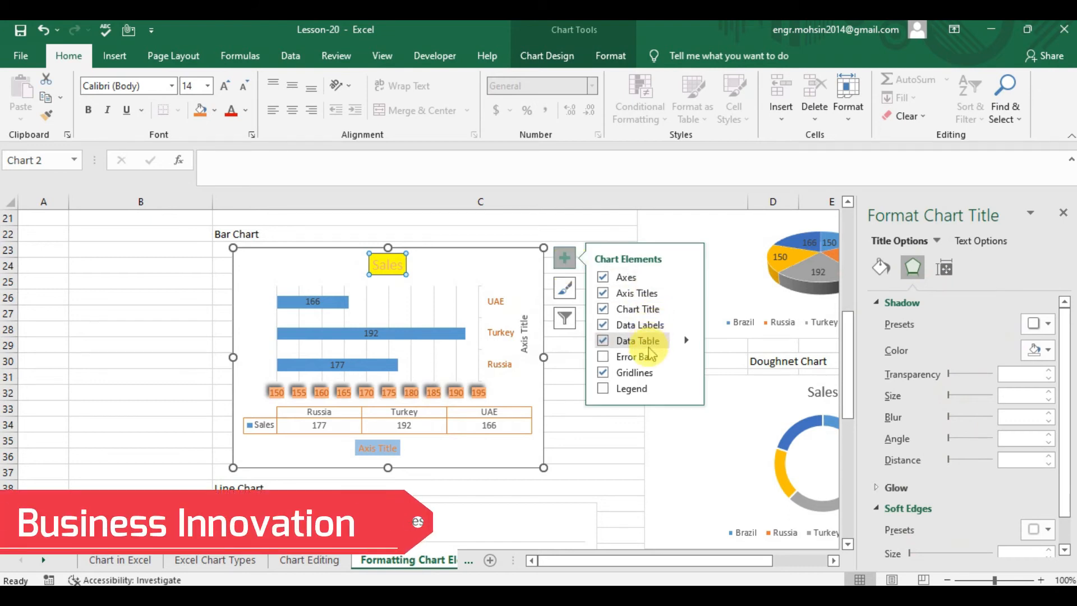
{"action": "left_click", "coordinate": [687, 341]}
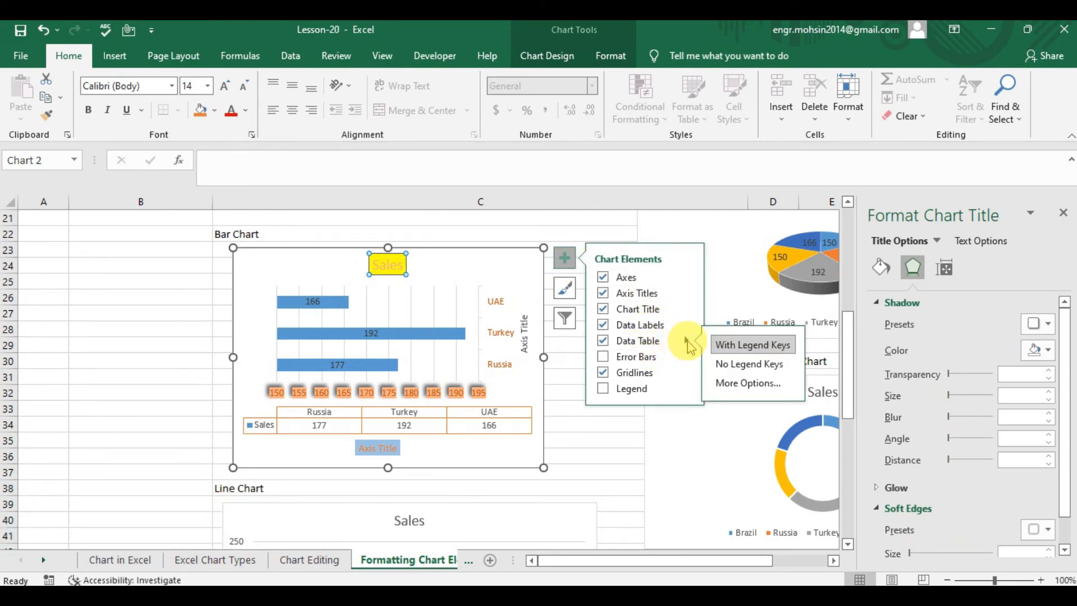
{"action": "left_click", "coordinate": [748, 382]}
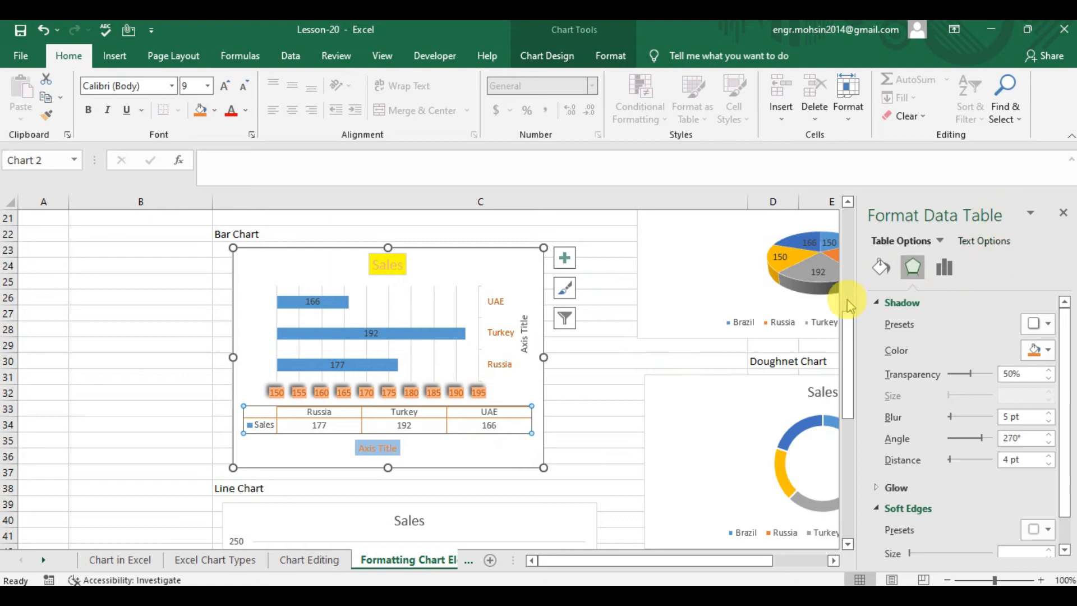
Give the bar chart's plot area a solid fill, trying dark blue and settling on light gray, and deselect the chart
{"action": "left_click", "coordinate": [453, 303]}
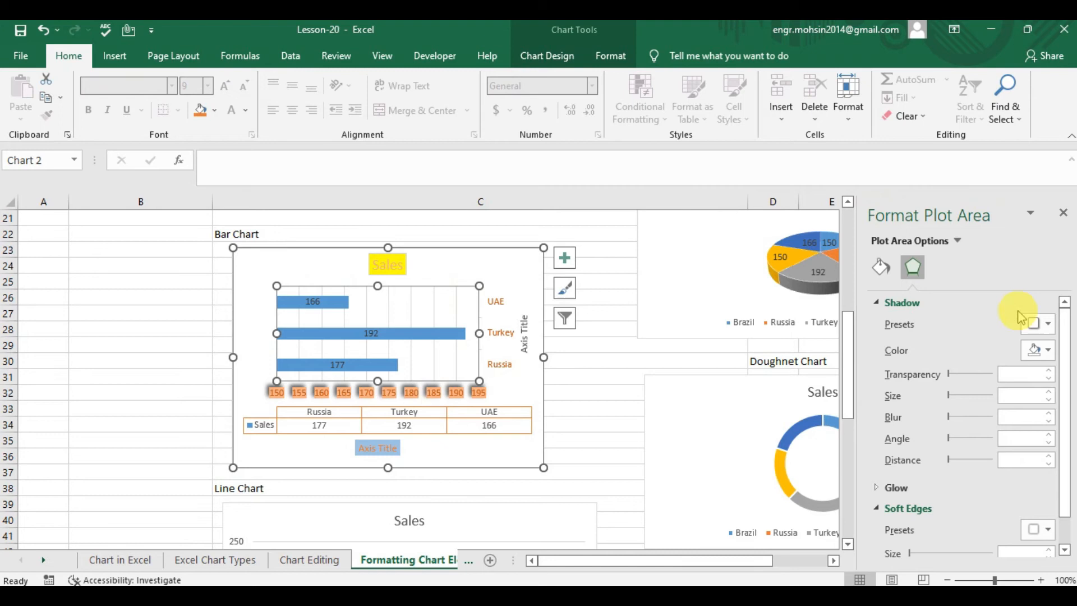
{"action": "left_click", "coordinate": [882, 269]}
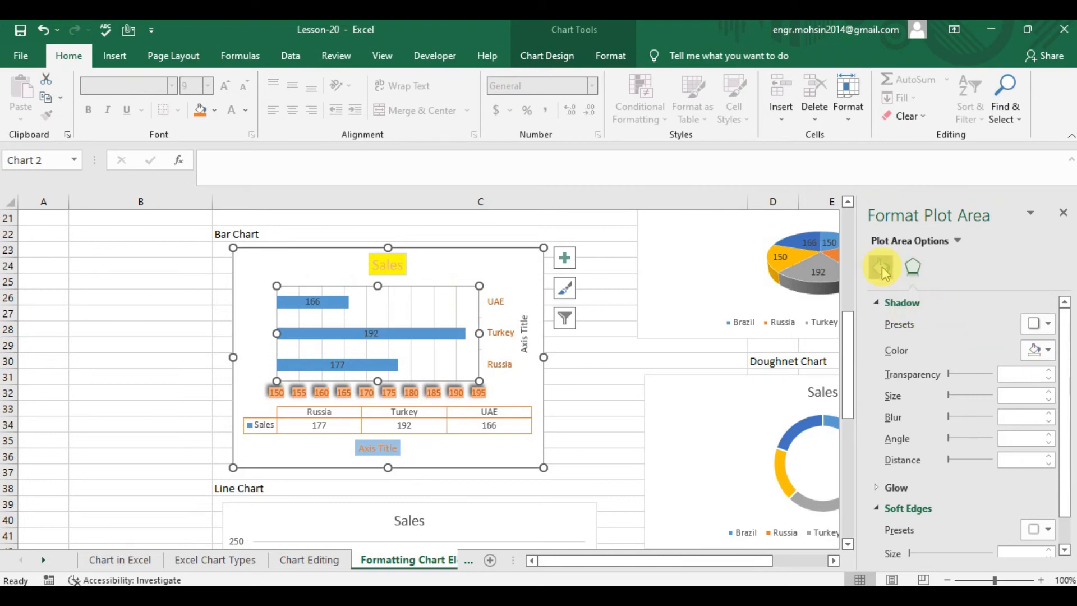
{"action": "left_click", "coordinate": [918, 347]}
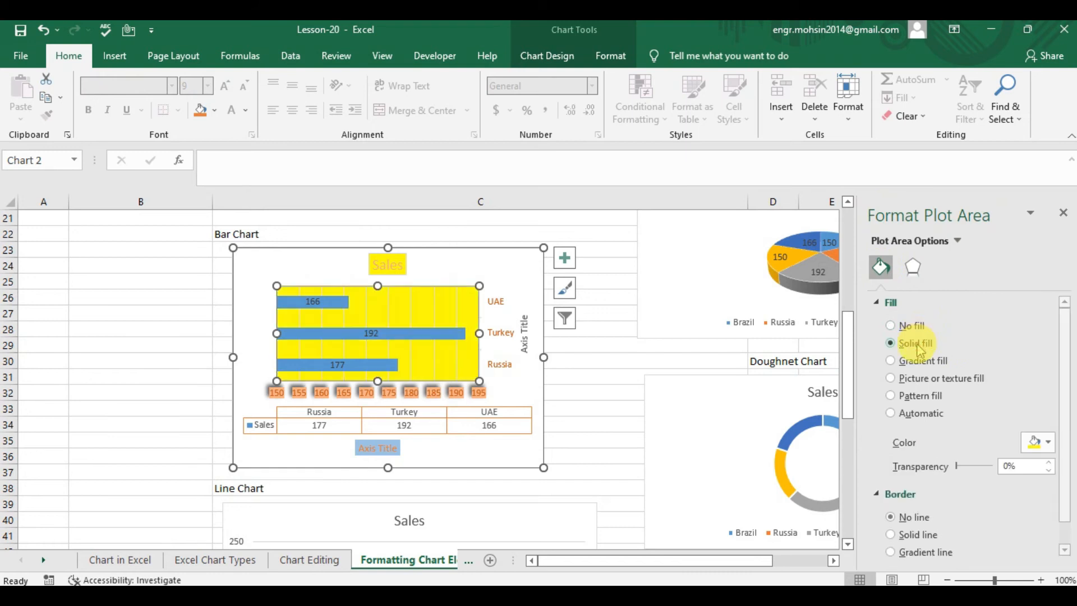
{"action": "left_click", "coordinate": [1050, 443]}
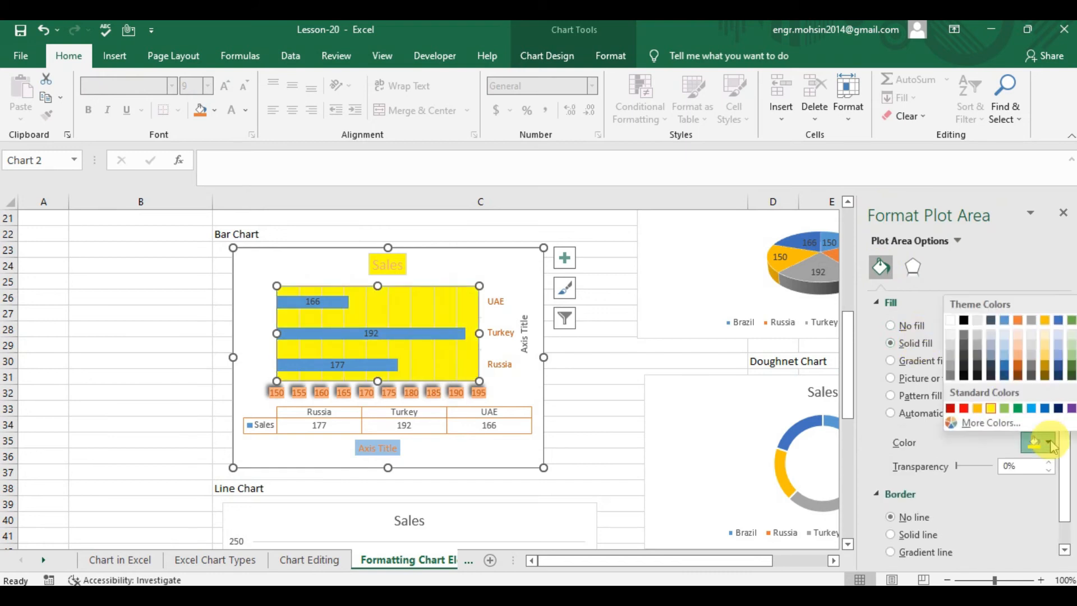
{"action": "left_click", "coordinate": [1003, 367]}
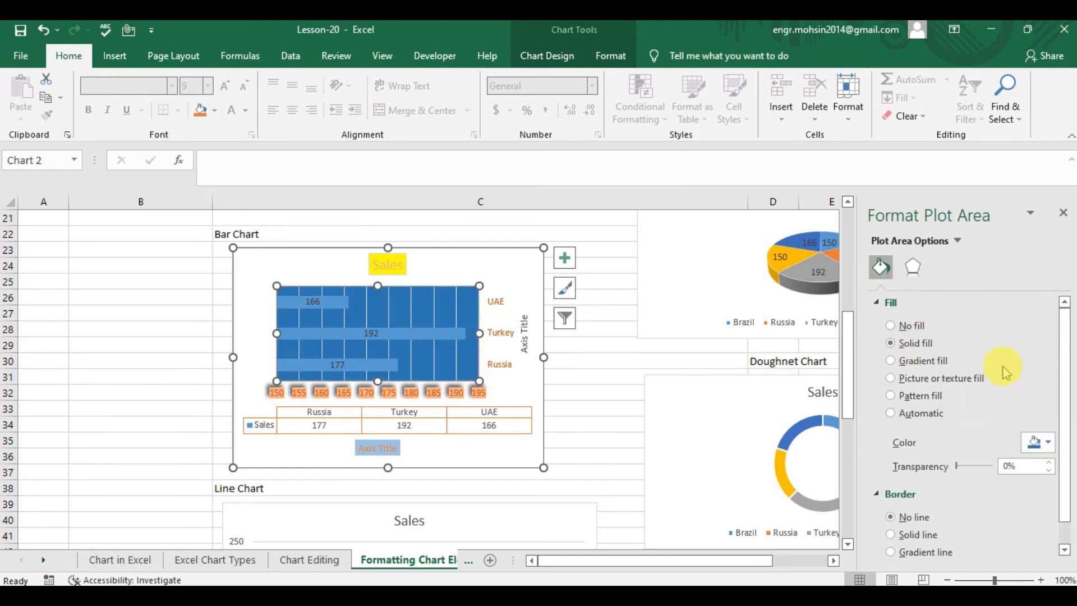
{"action": "left_click", "coordinate": [1048, 444]}
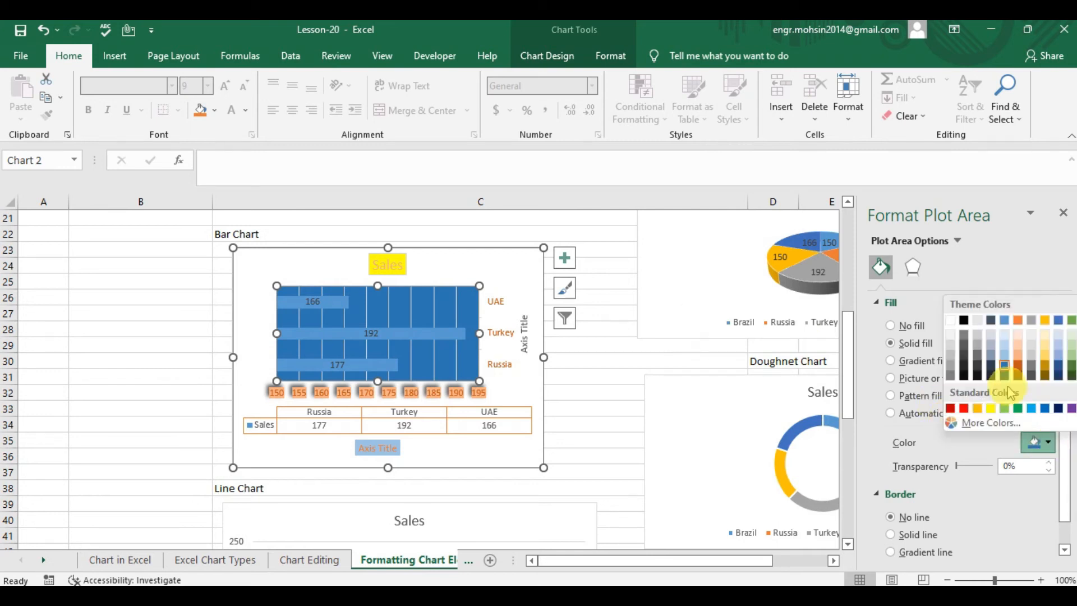
{"action": "left_click", "coordinate": [1031, 355]}
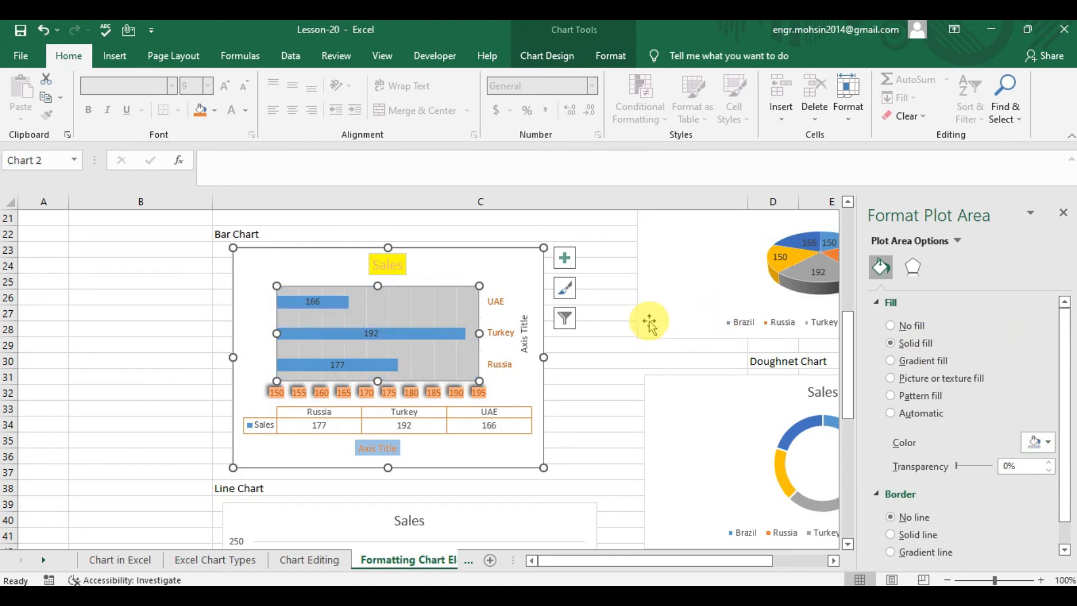
{"action": "left_click", "coordinate": [586, 340]}
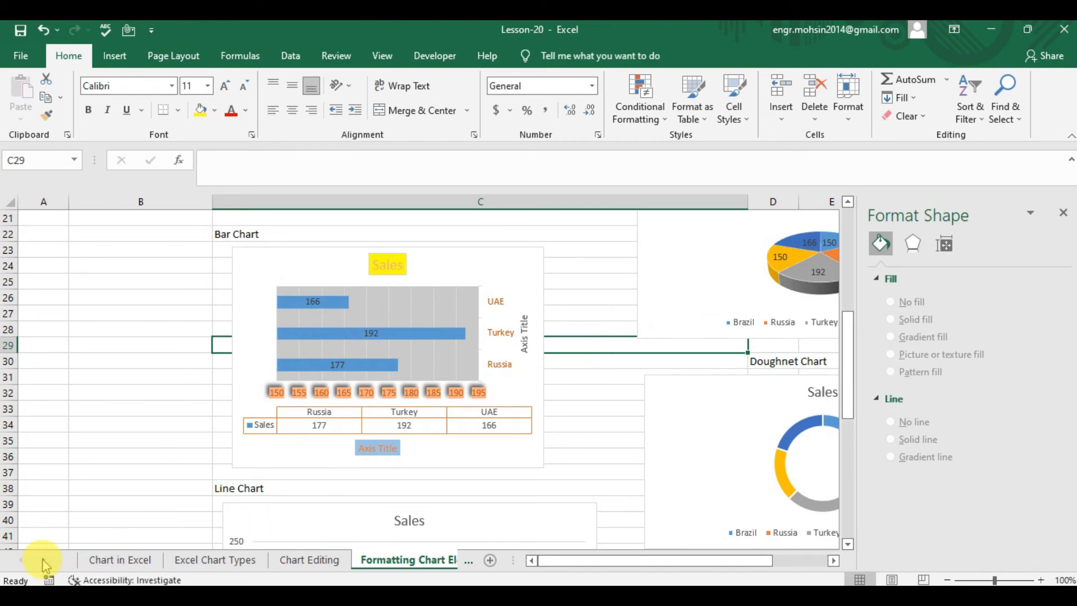
Switch to the Combination of Charts sheet, select the description in C3 and close the shape formatting pane
{"action": "left_click", "coordinate": [45, 560]}
{"action": "left_click", "coordinate": [45, 560]}
{"action": "left_click", "coordinate": [46, 559]}
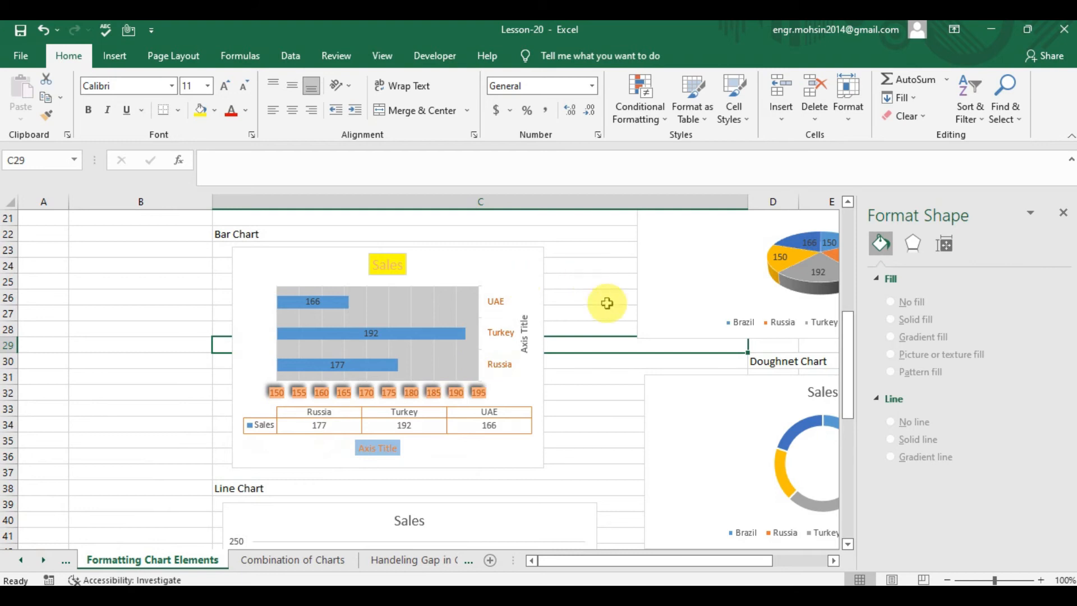
{"action": "left_click", "coordinate": [315, 561]}
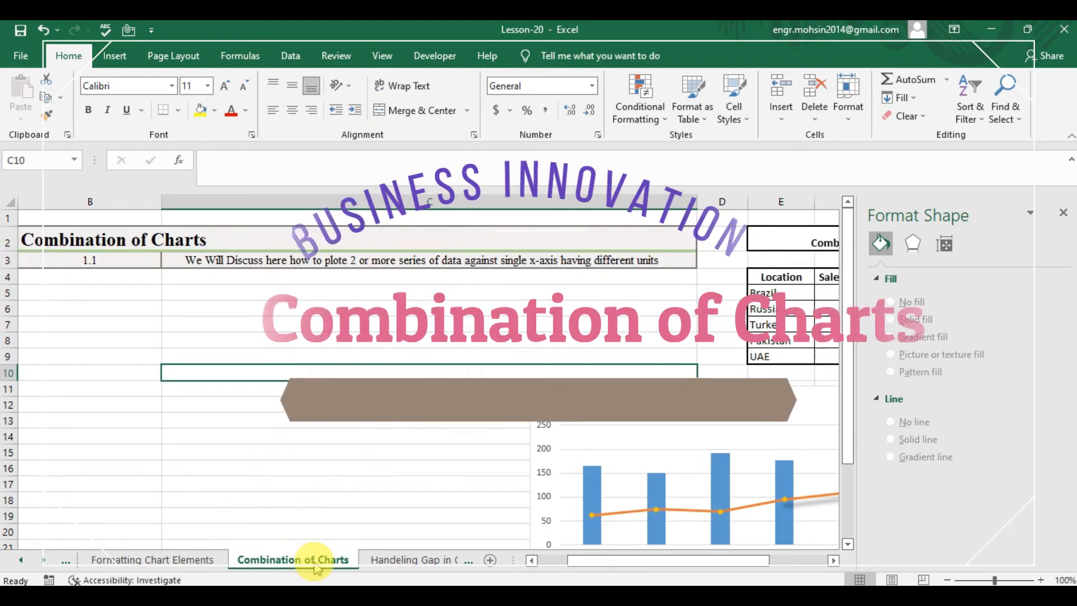
{"action": "left_click", "coordinate": [382, 311]}
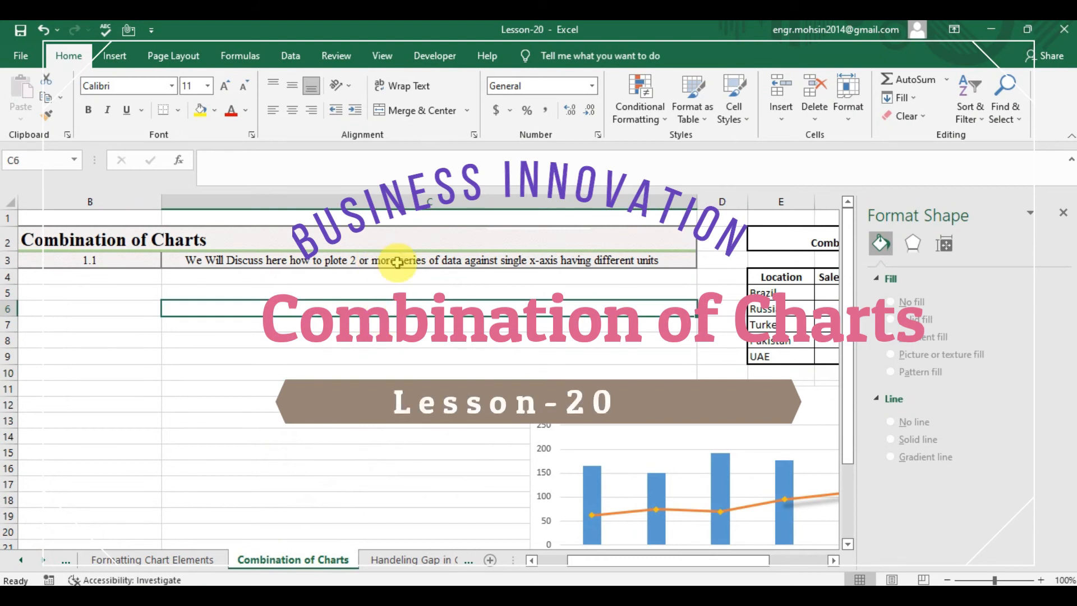
{"action": "left_click", "coordinate": [397, 261]}
{"action": "left_click", "coordinate": [1062, 212]}
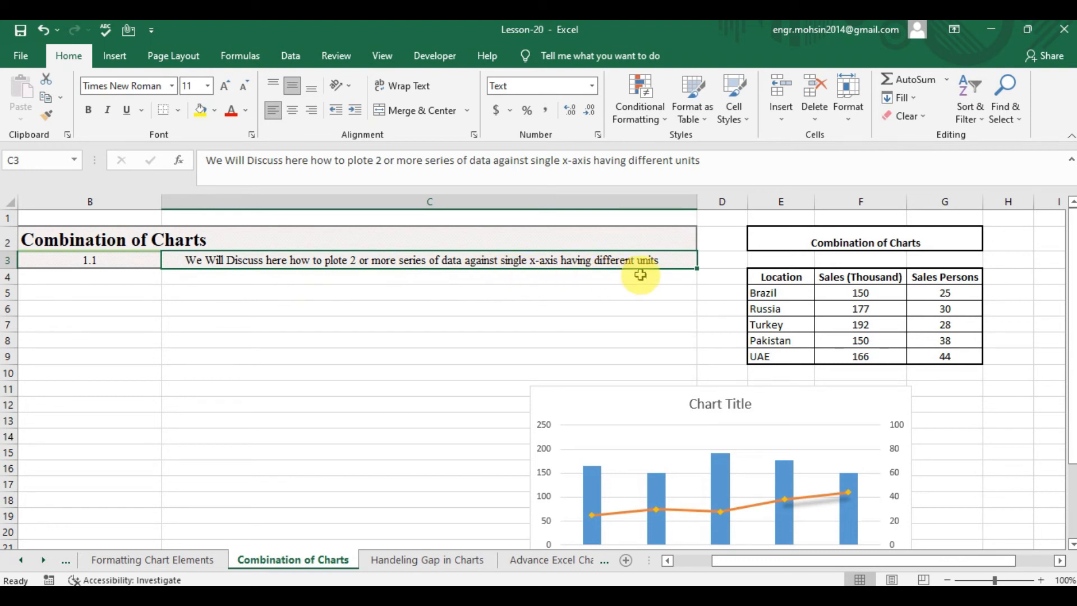
Review the Location and Sales (Thousand) columns in the Combination of Charts table
{"action": "left_click", "coordinate": [833, 297]}
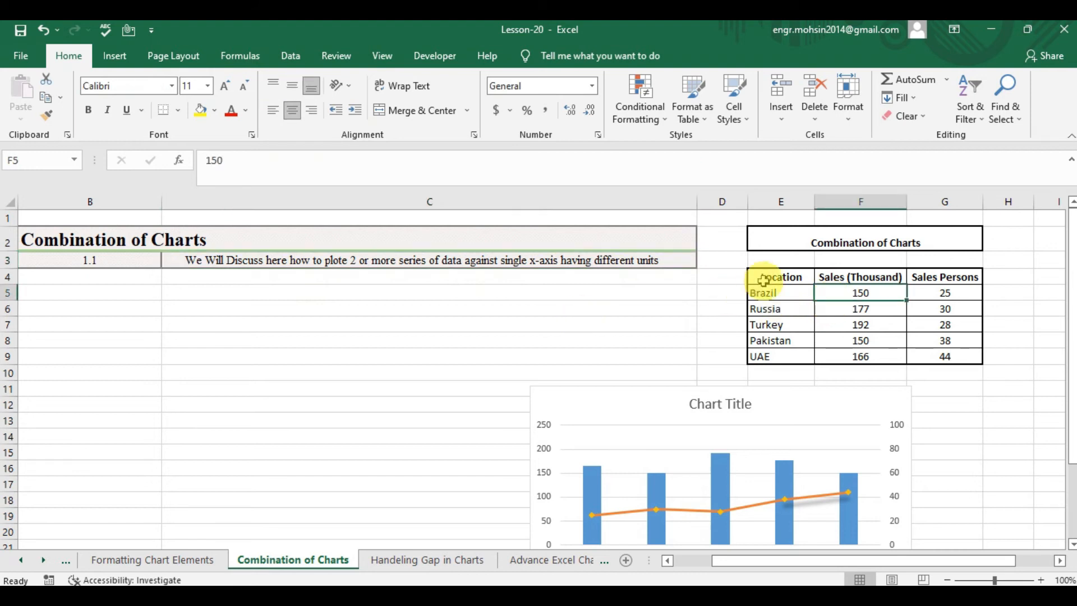
{"action": "left_click", "coordinate": [795, 277]}
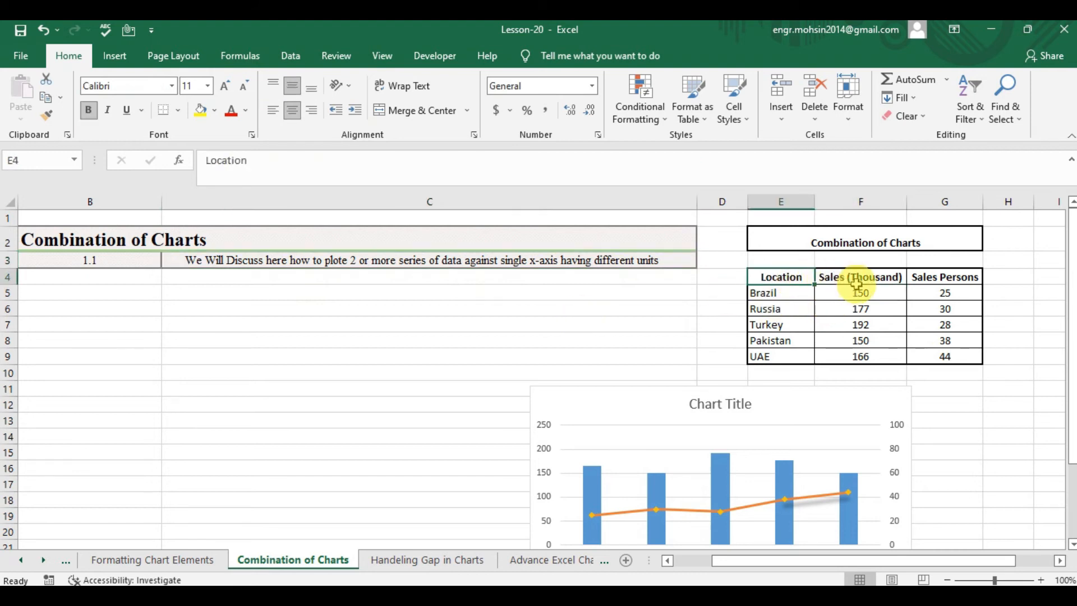
{"action": "left_click", "coordinate": [780, 308]}
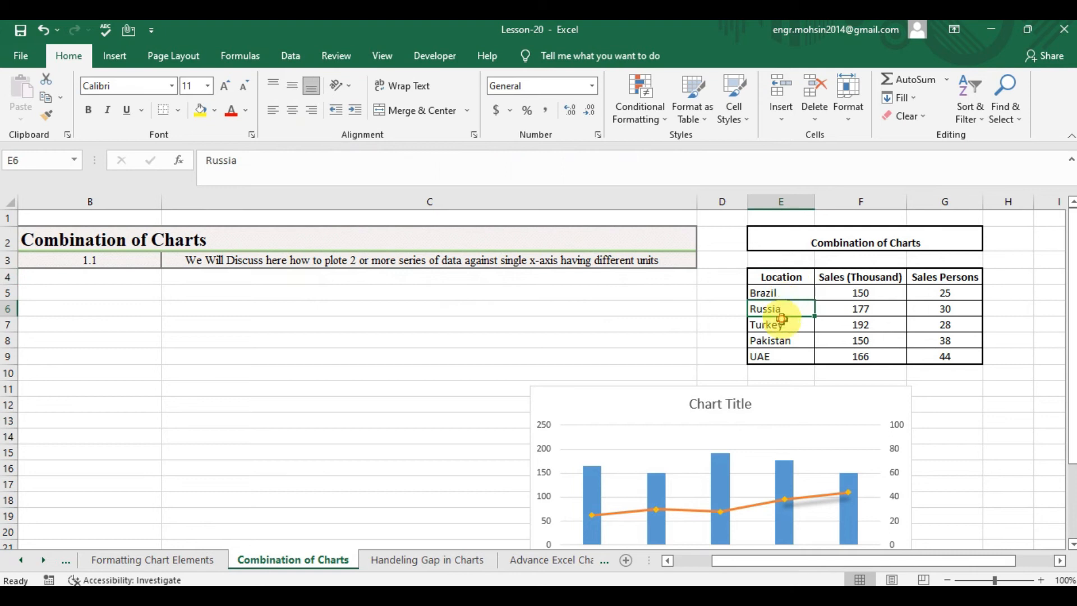
{"action": "left_click", "coordinate": [781, 325]}
{"action": "left_click", "coordinate": [865, 278]}
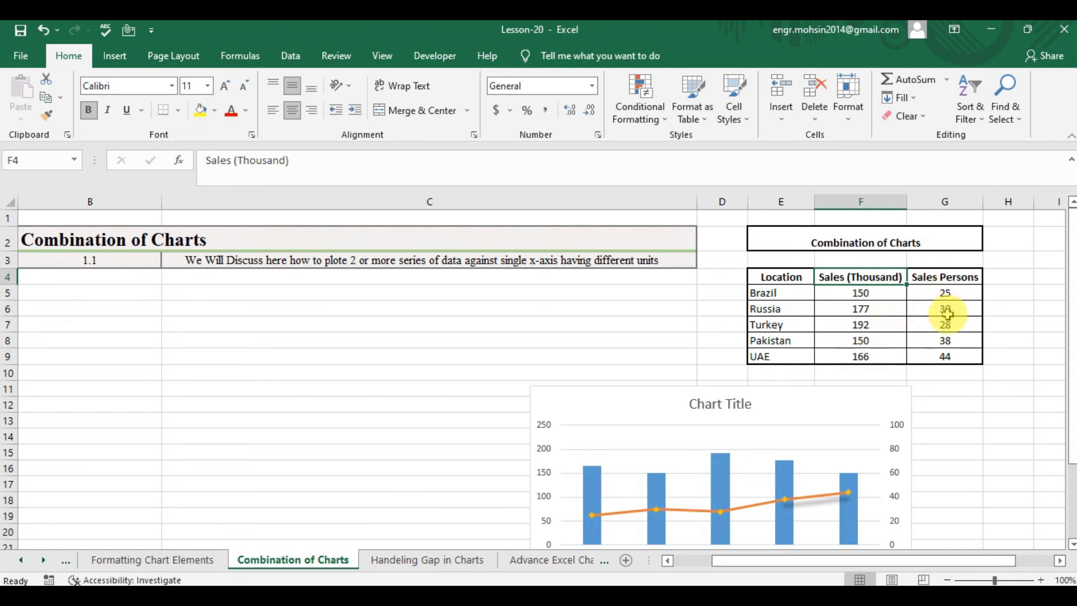
Insert a clustered column and line combo chart from the table in E4:G9
{"action": "left_click", "coordinate": [770, 278]}
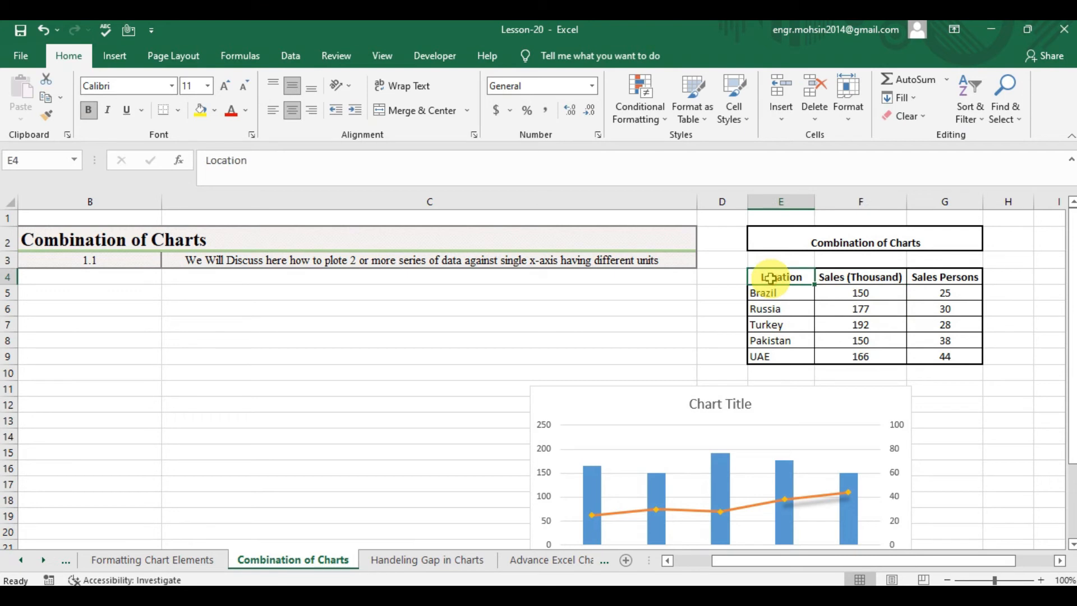
{"action": "left_click_drag", "start_coordinate": [771, 279], "coordinate": [945, 357]}
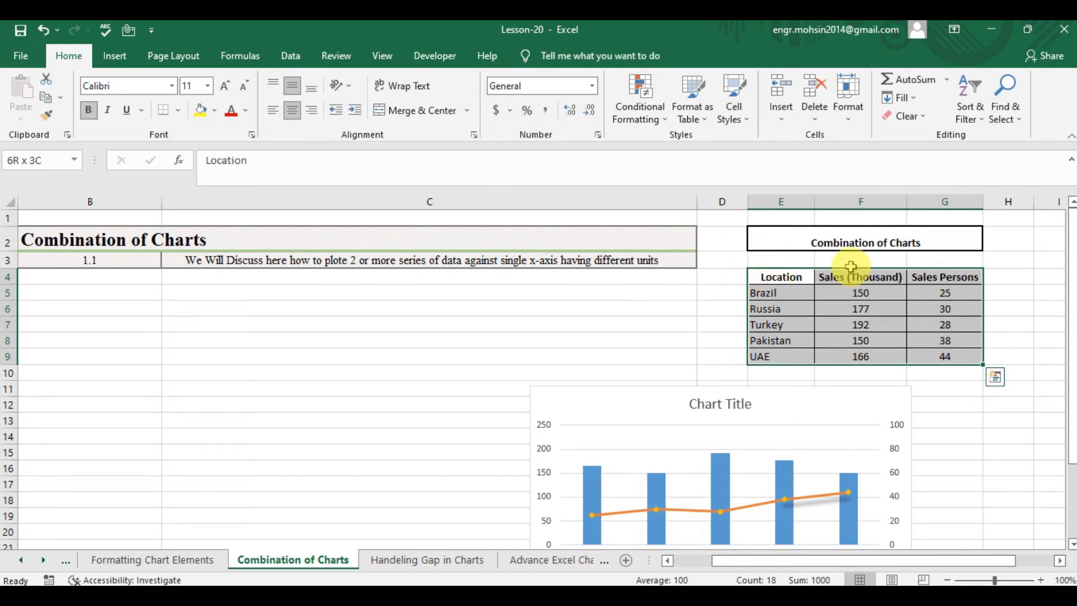
{"action": "left_click", "coordinate": [115, 55]}
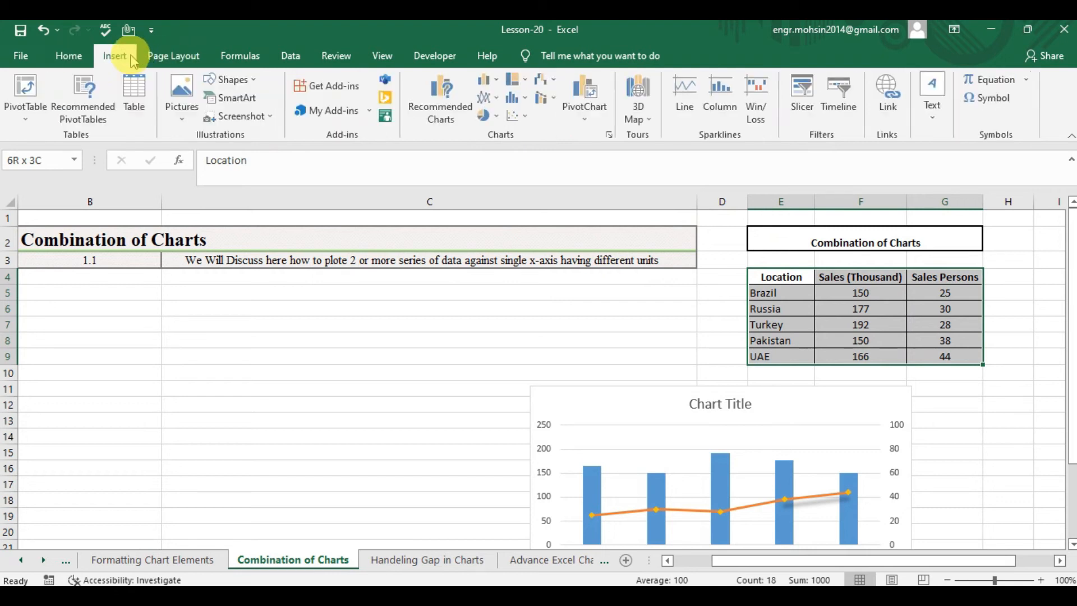
{"action": "left_click", "coordinate": [553, 104]}
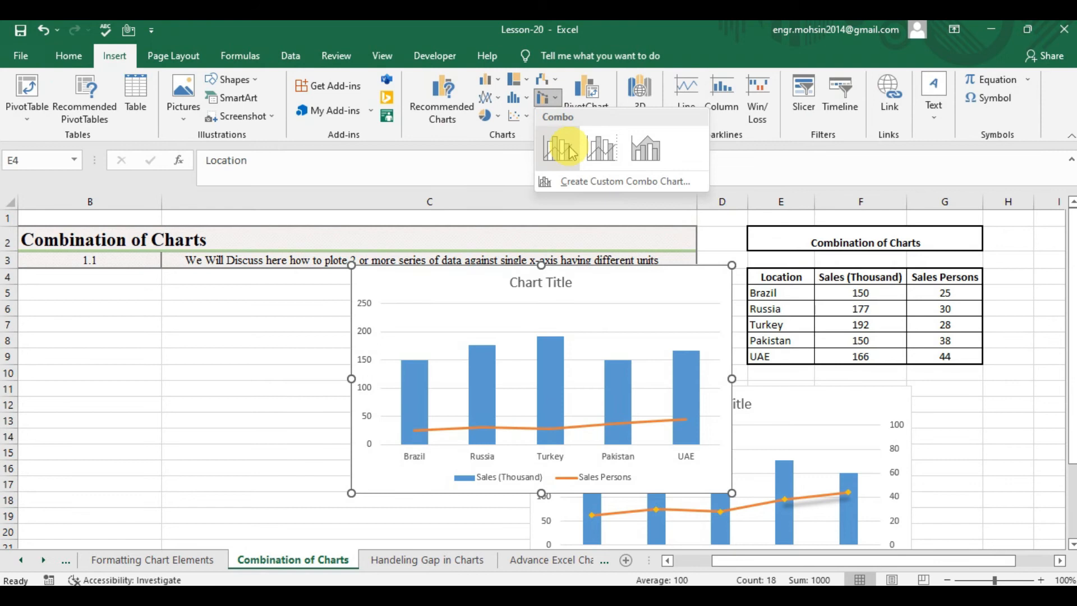
{"action": "left_click", "coordinate": [566, 149]}
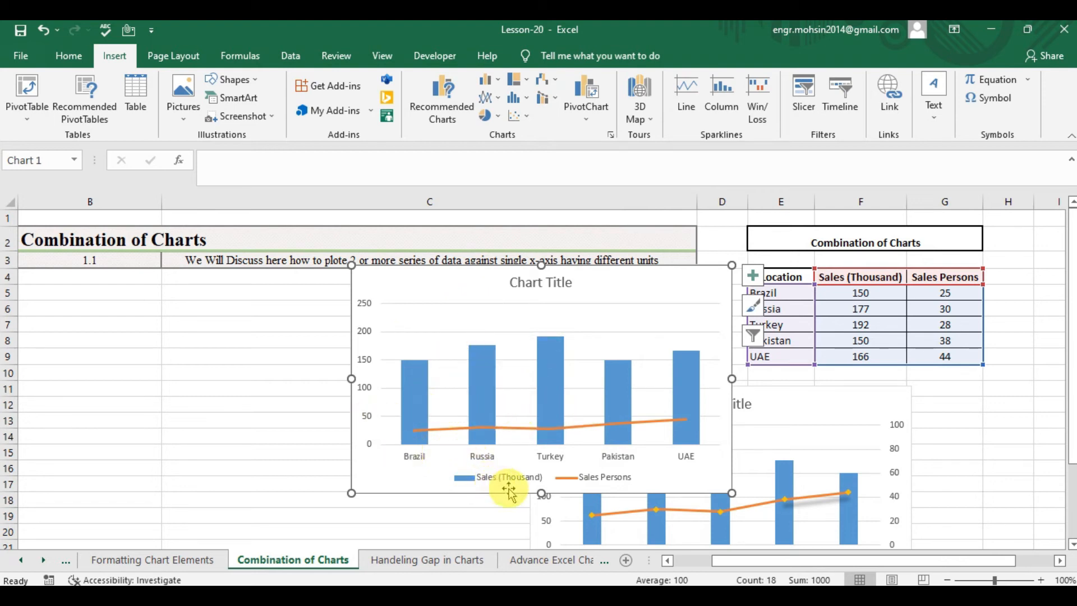
Change the combo chart's Sales Persons series to Clustered Column and plot it on the secondary axis
{"action": "right_click", "coordinate": [448, 320]}
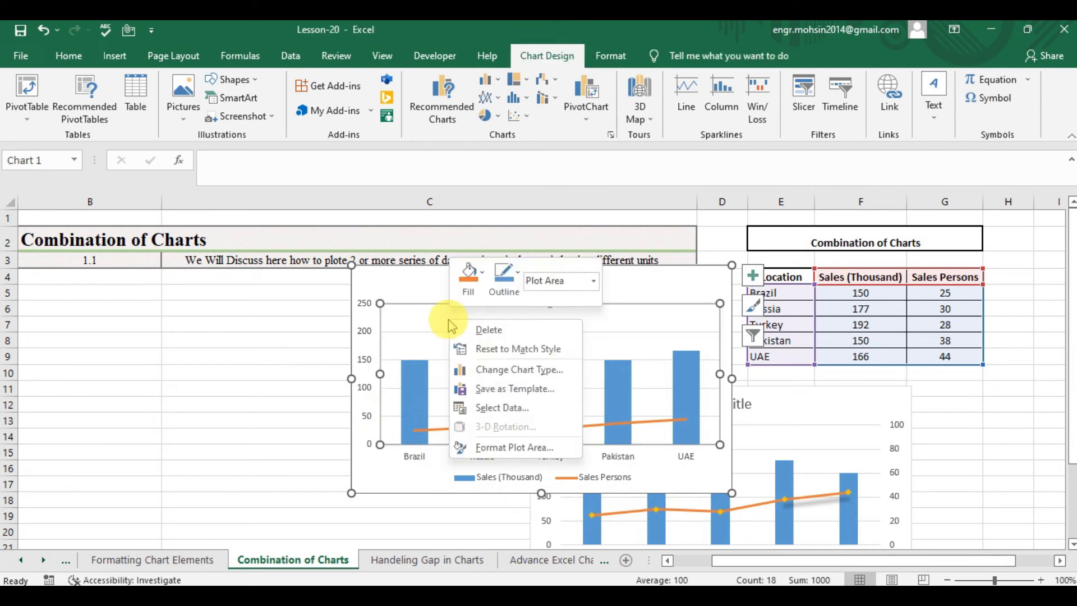
{"action": "left_click", "coordinate": [497, 370]}
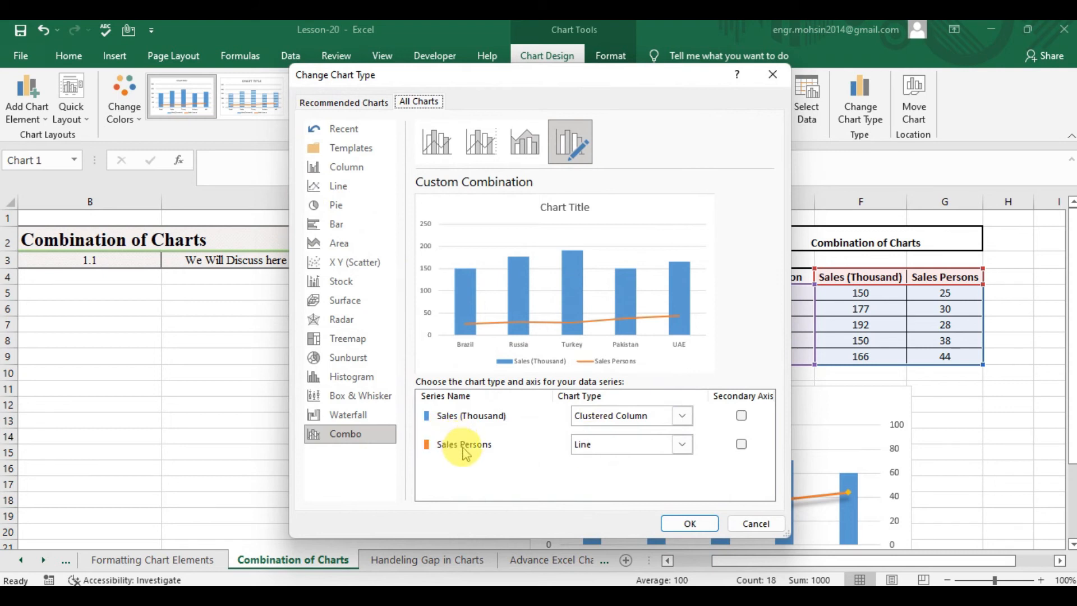
{"action": "left_click", "coordinate": [682, 446]}
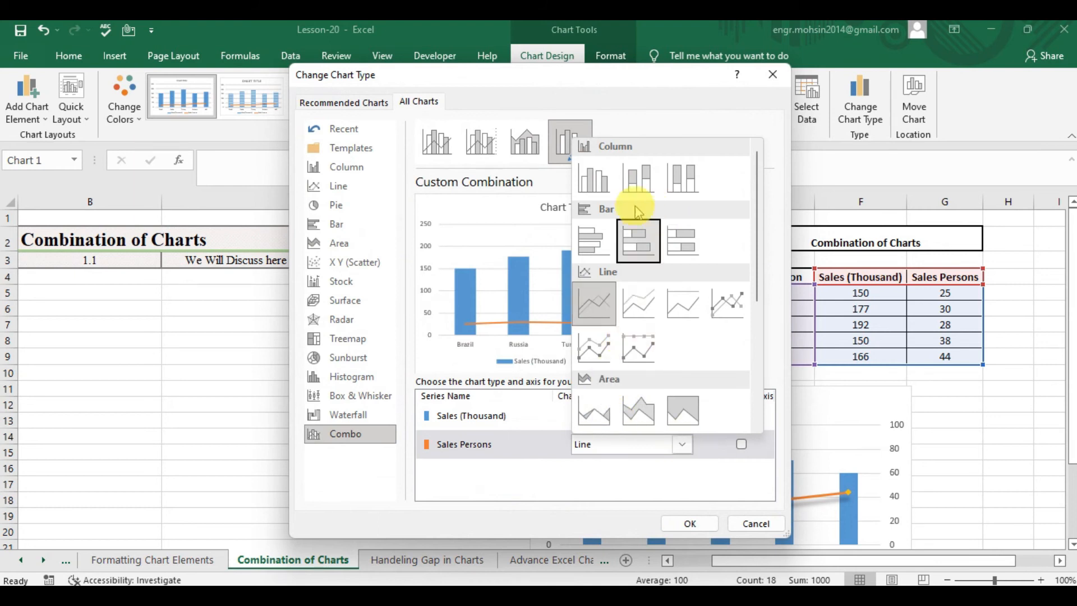
{"action": "left_click", "coordinate": [599, 180]}
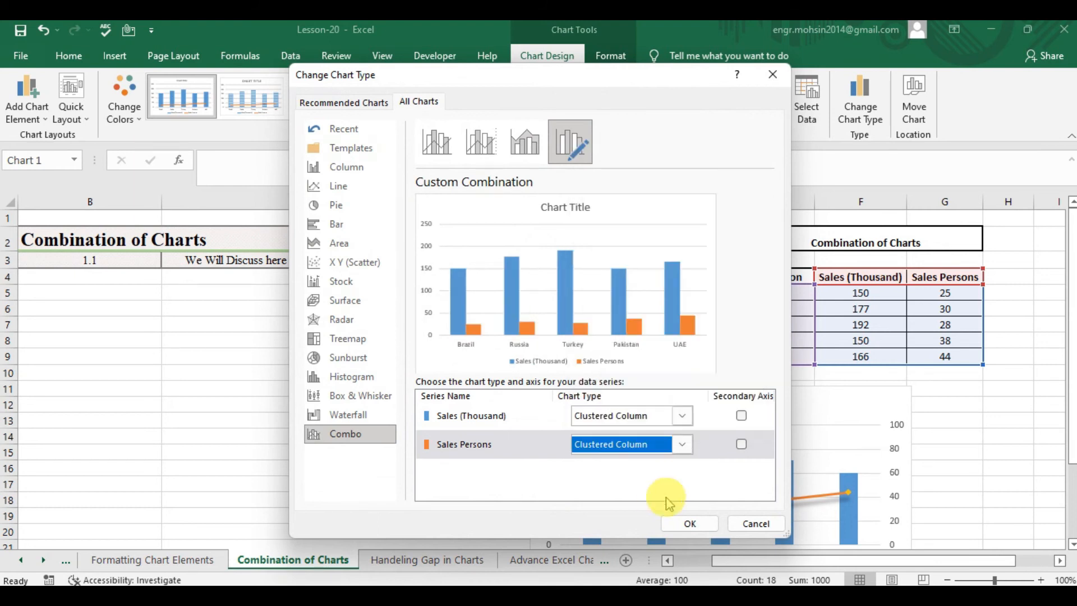
{"action": "left_click", "coordinate": [741, 444]}
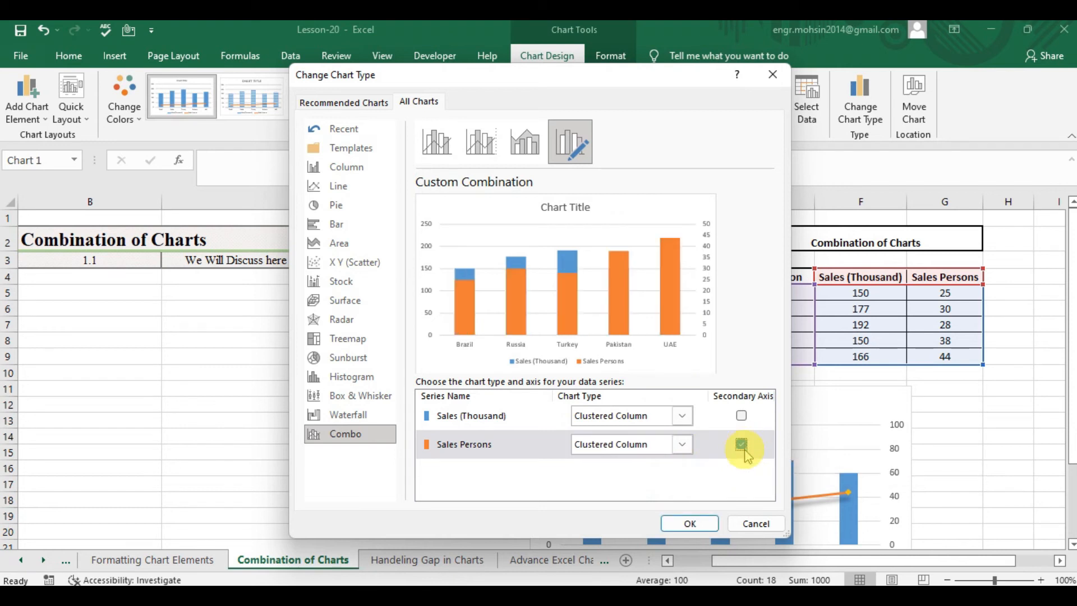
{"action": "left_click", "coordinate": [708, 525]}
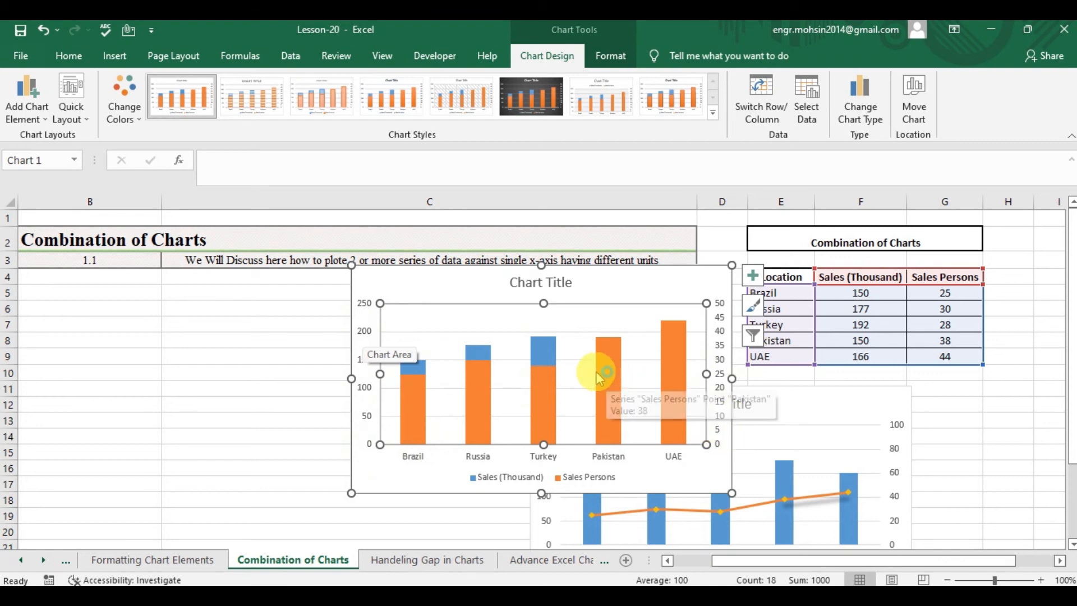
Change the Sales Persons series to a Line chart type on the secondary axis
{"action": "right_click", "coordinate": [575, 365]}
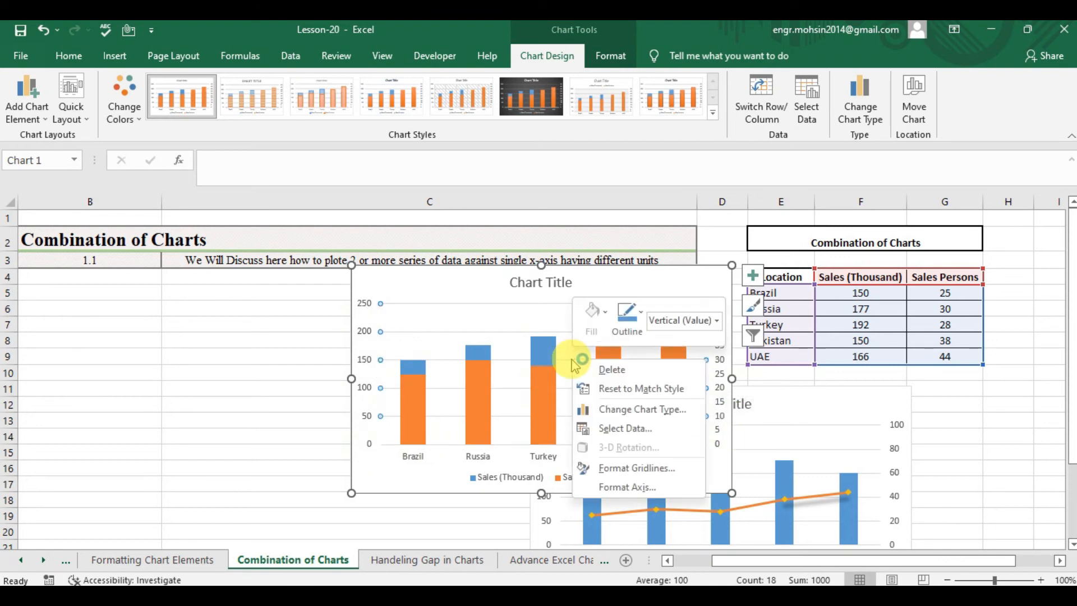
{"action": "left_click", "coordinate": [619, 415]}
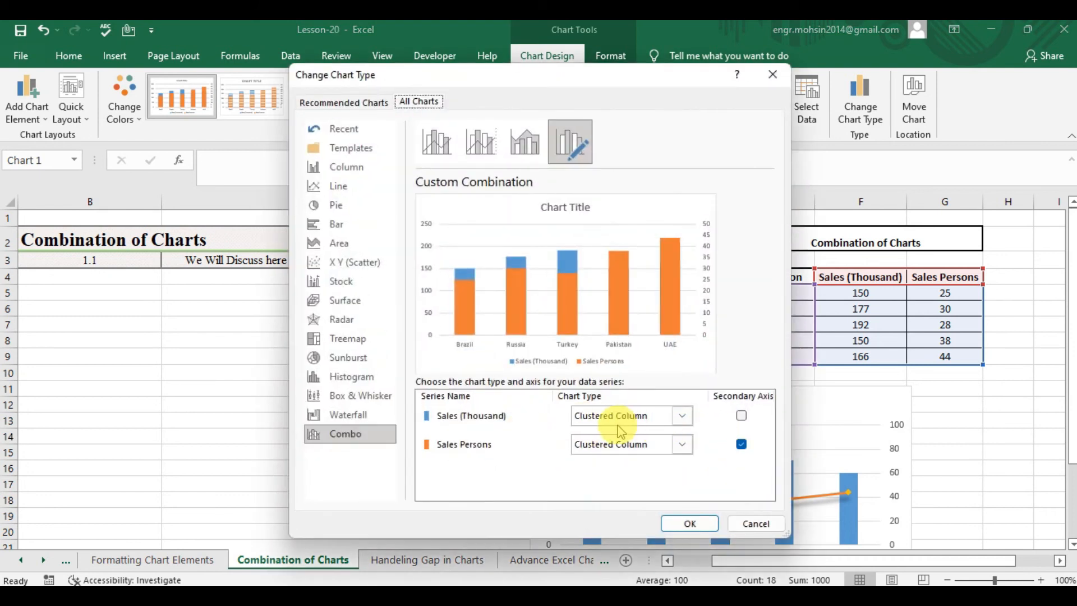
{"action": "left_click", "coordinate": [684, 447]}
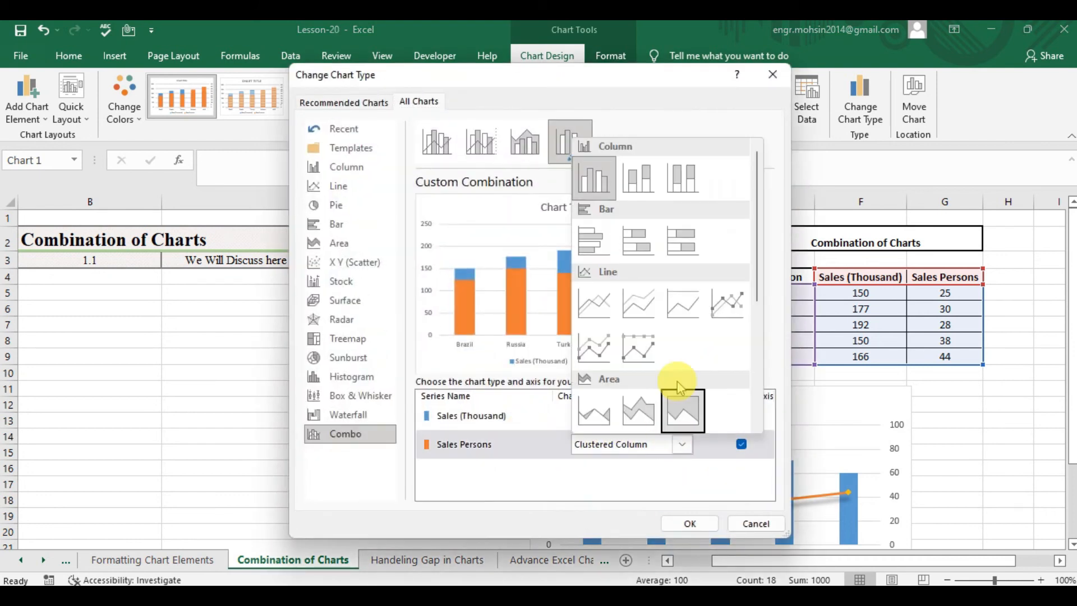
{"action": "left_click", "coordinate": [603, 309]}
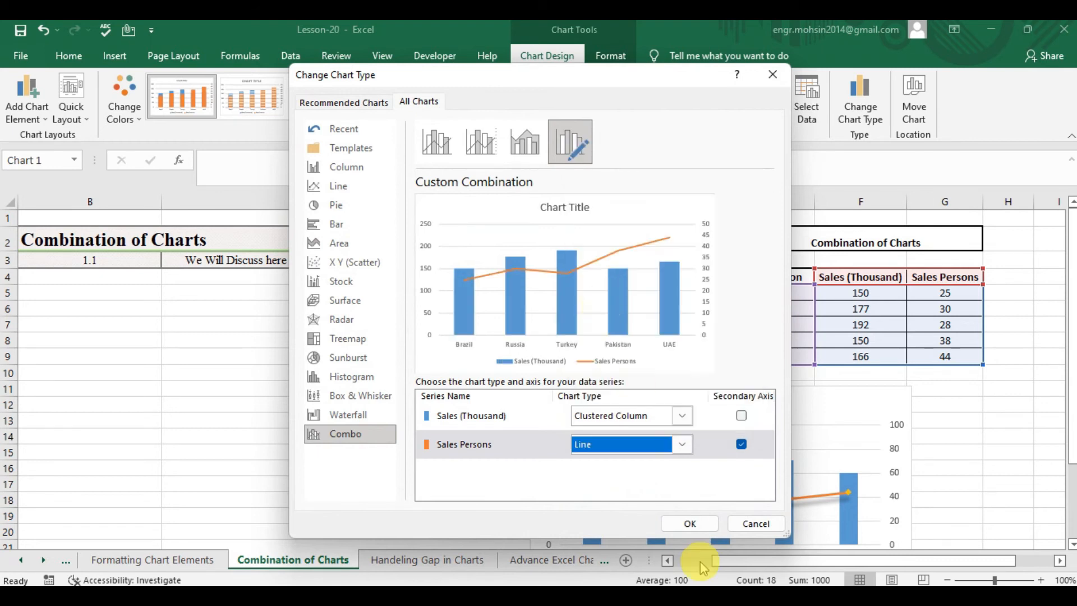
{"action": "left_click", "coordinate": [691, 524]}
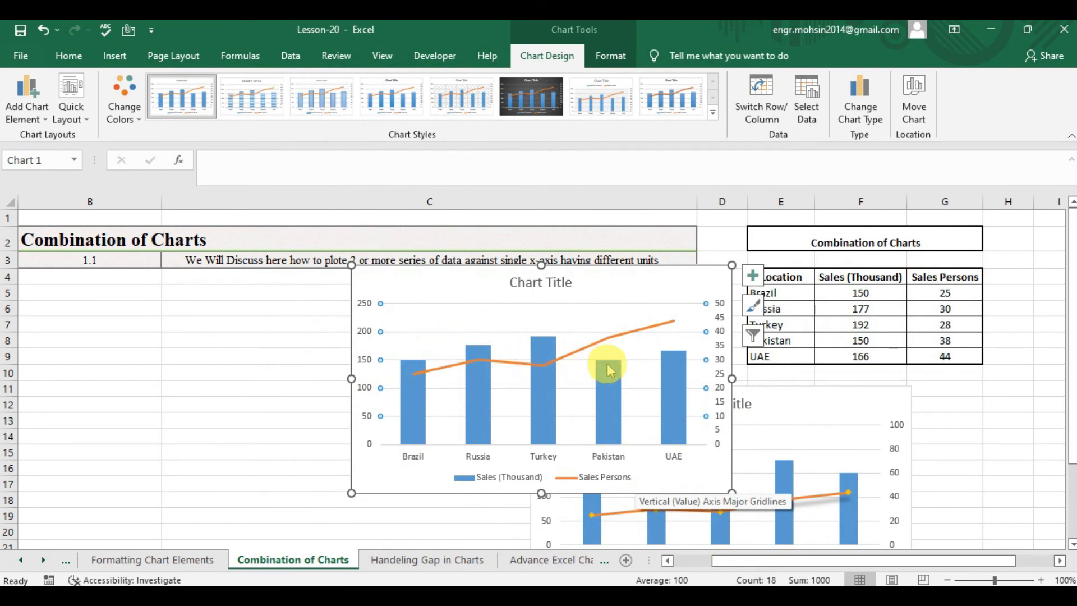
{"action": "mouse_move", "coordinate": [424, 412]}
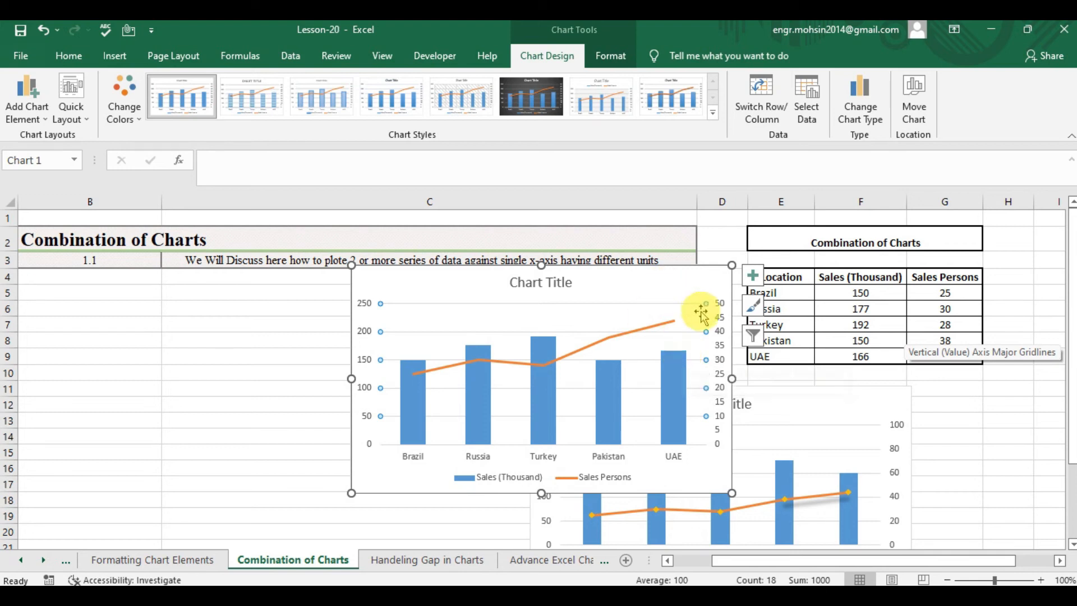
Add a "cum sales" header in H4 and enter the formula =F5 in H5
{"action": "left_click", "coordinate": [1004, 291]}
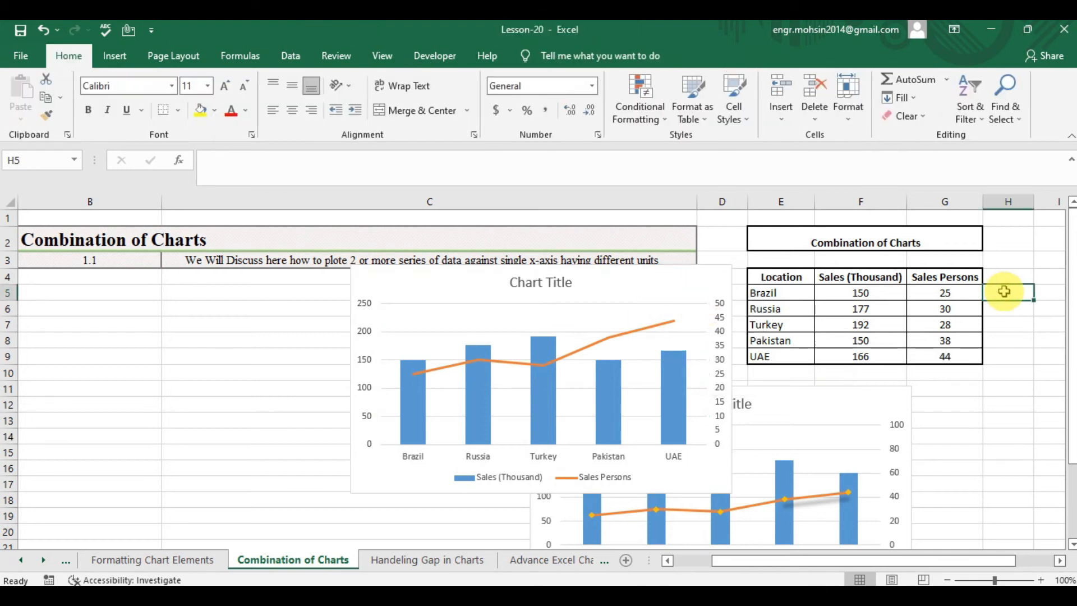
{"action": "key", "text": "Up"}
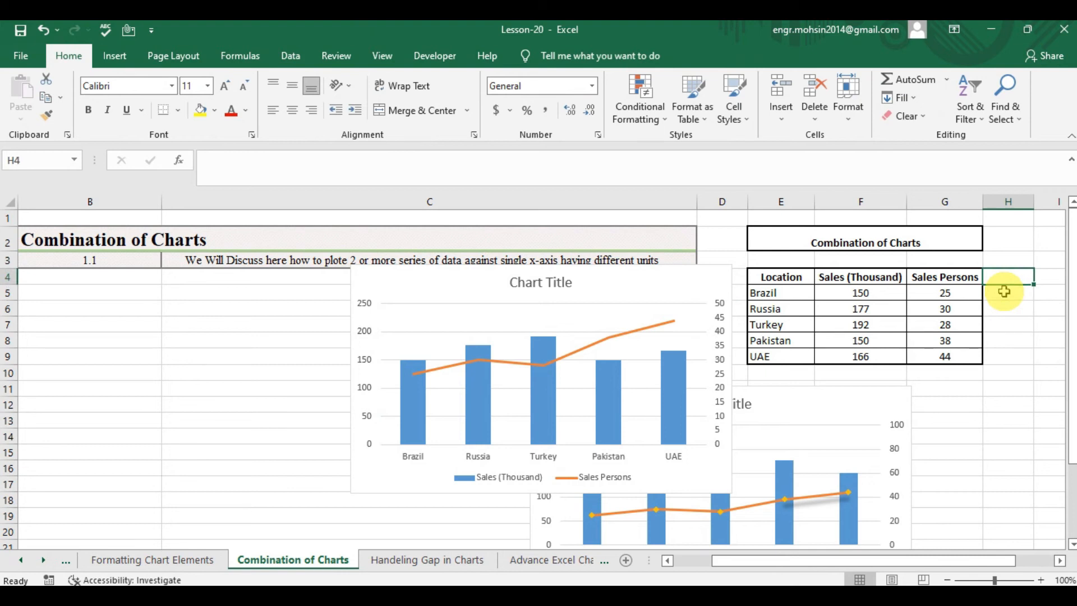
{"action": "type", "text": "cum sales"}
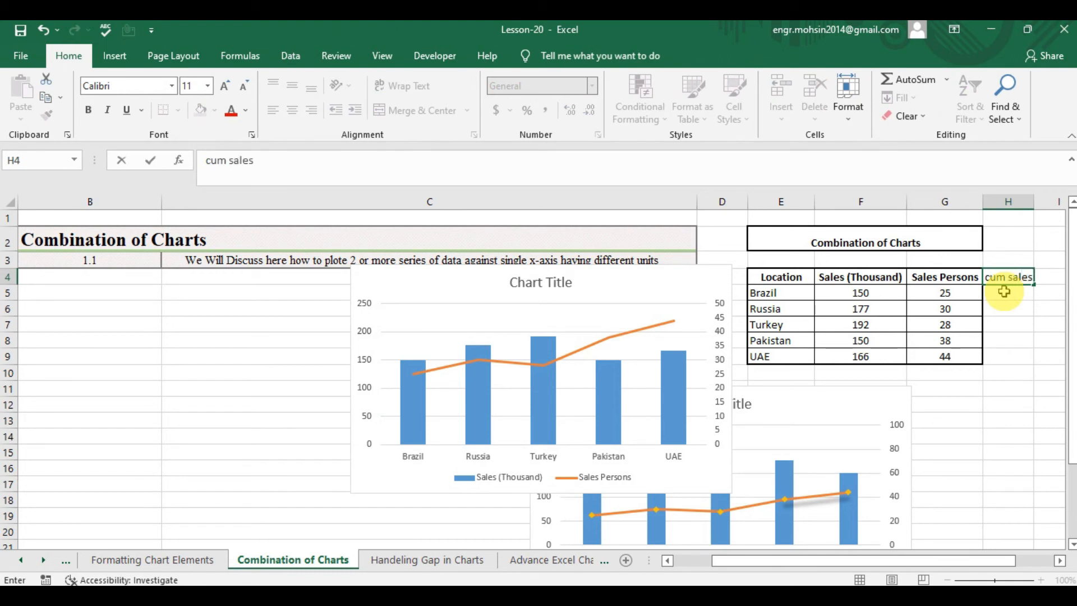
{"action": "key", "text": "Return"}
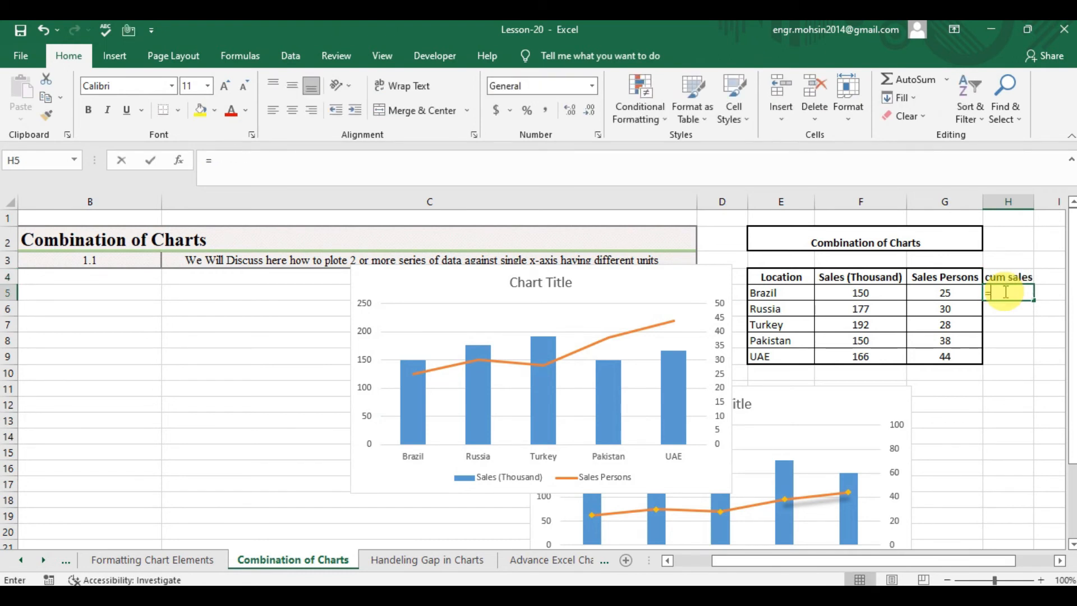
{"action": "type", "text": "="}
{"action": "key", "text": "Left"}
{"action": "key", "text": "Left"}
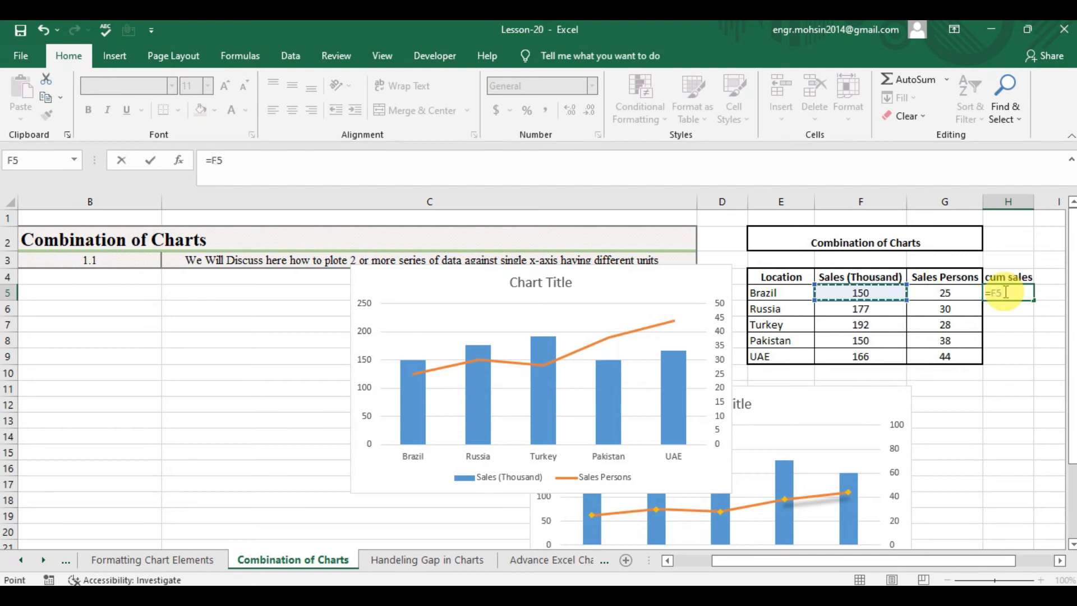
{"action": "key", "text": "Return"}
{"action": "key", "text": "Return"}
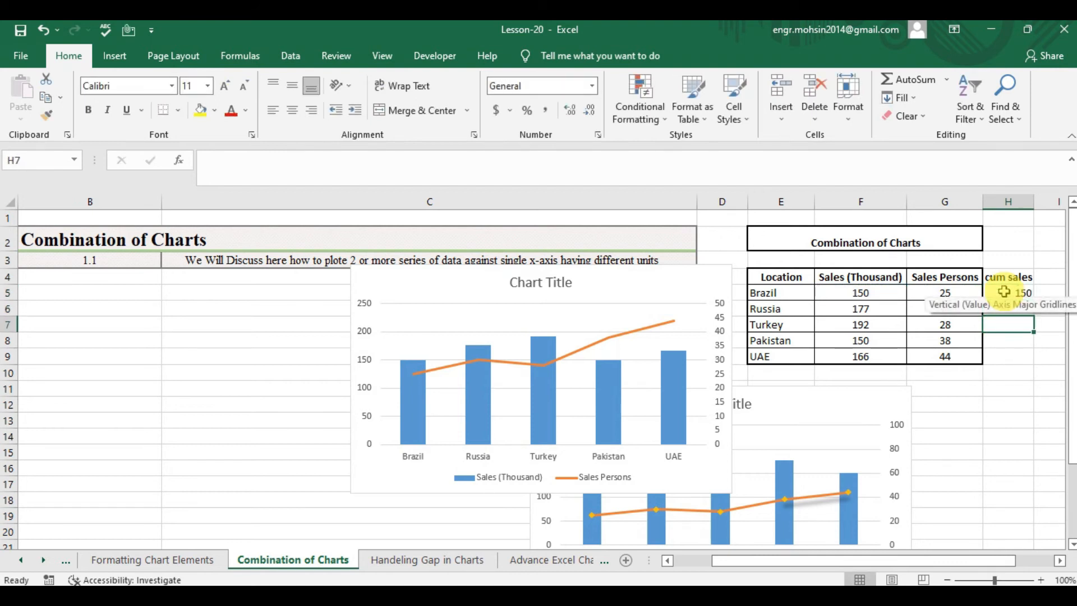
Enter the running-total formula =H5+F6 in H6 for Russia
{"action": "key", "text": "Up"}
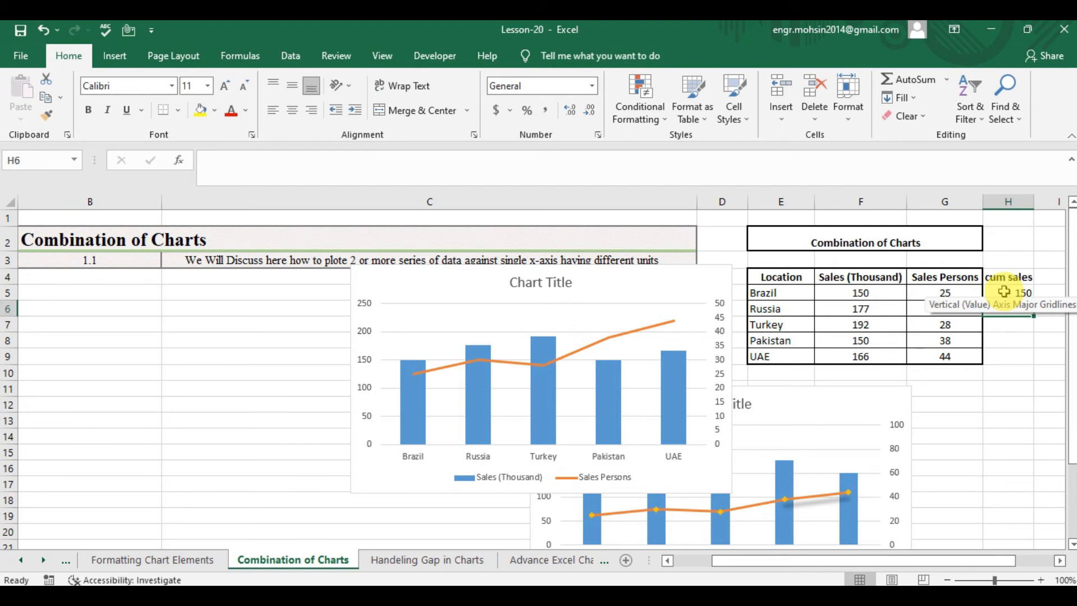
{"action": "type", "text": "="}
{"action": "key", "text": "Up"}
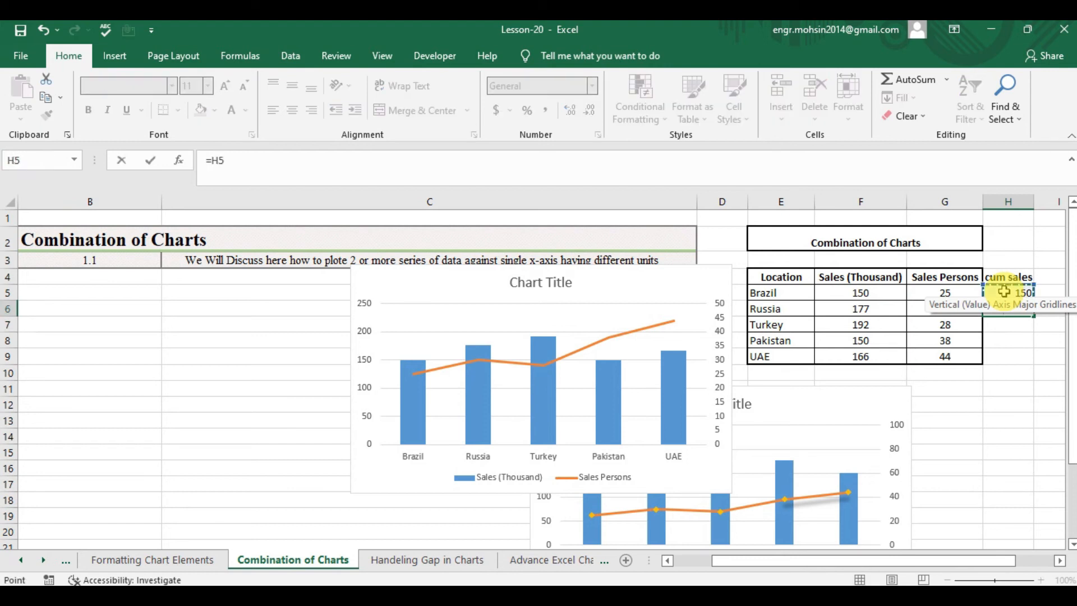
{"action": "type", "text": "+"}
{"action": "key", "text": "Left"}
{"action": "key", "text": "Left"}
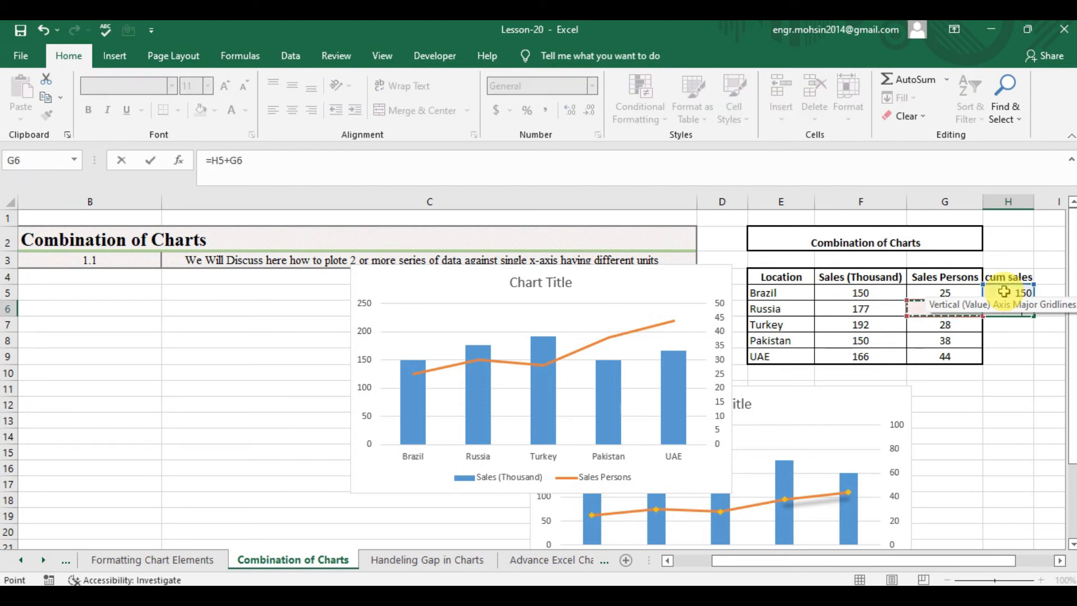
{"action": "key", "text": "Return"}
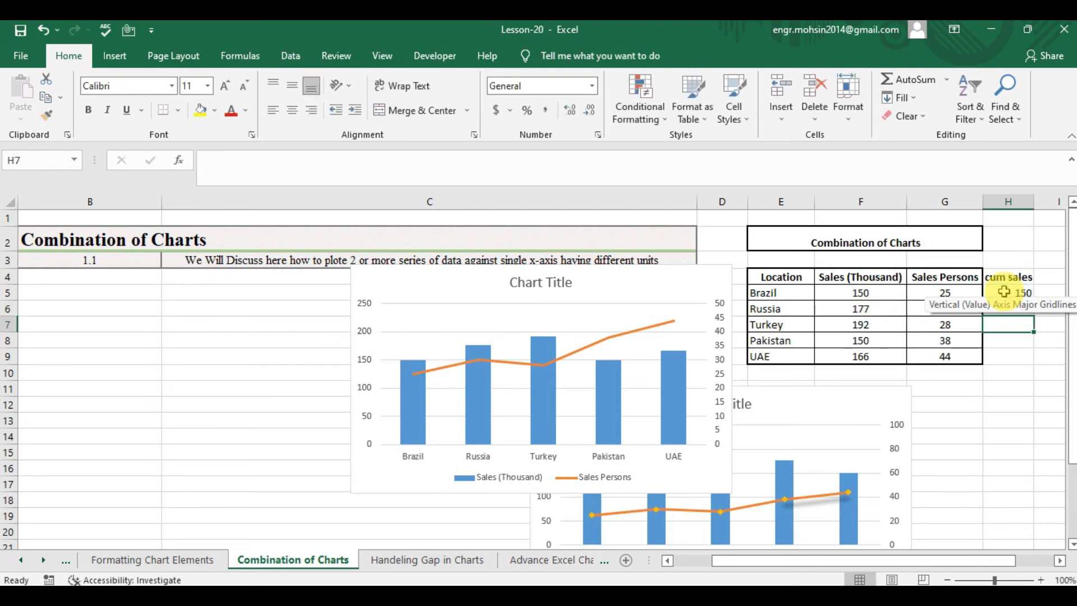
Copy the running-total formula from H6 to H7:H9
{"action": "left_click", "coordinate": [1020, 309]}
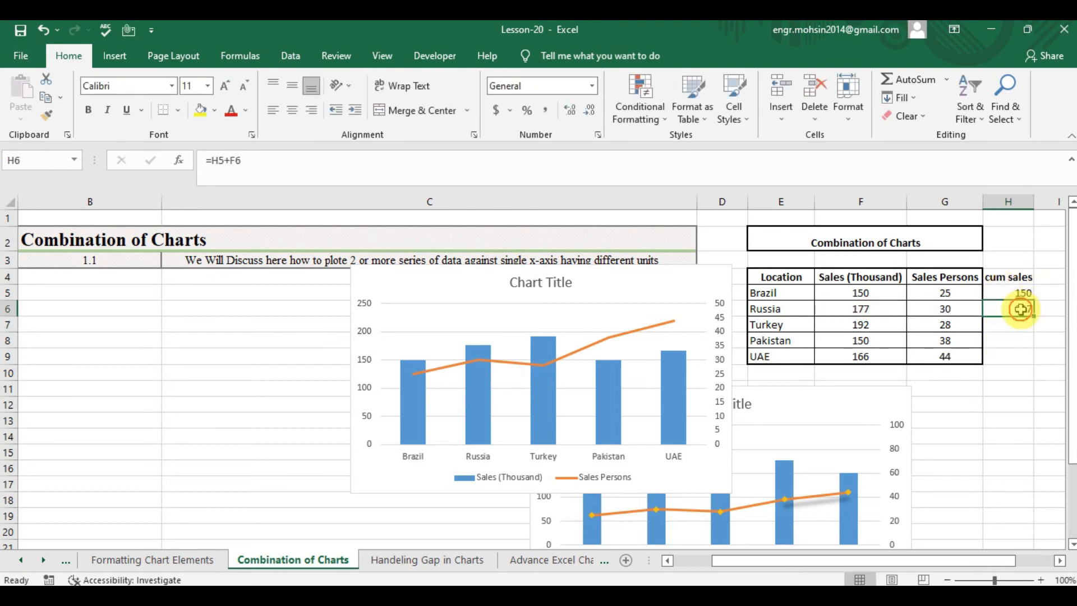
{"action": "key", "text": "ctrl+c"}
{"action": "key", "text": "Down"}
{"action": "key", "text": "Down"}
{"action": "key", "text": "Up"}
{"action": "key", "text": "shift+Down"}
{"action": "key", "text": "shift+Down"}
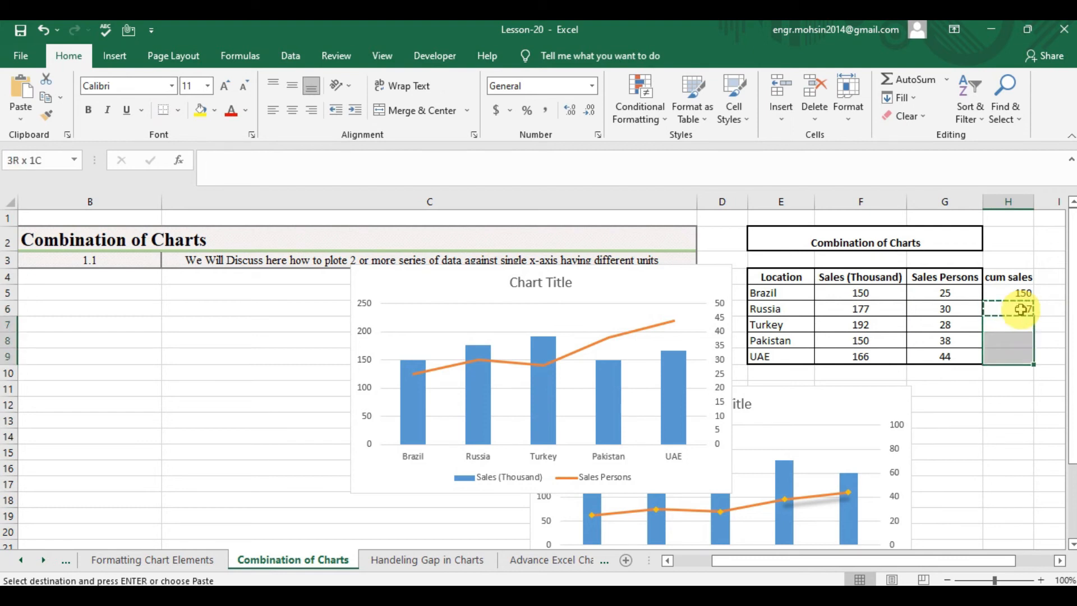
{"action": "key", "text": "ctrl+v"}
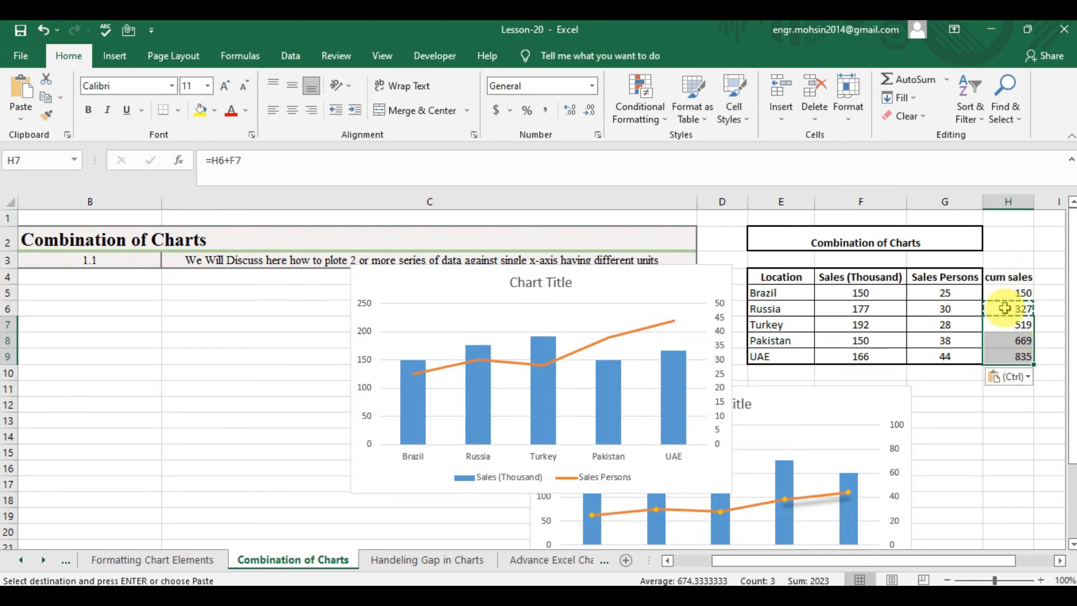
Add a data series to the upper chart, named from H4 (cum sales) with values from H5:H9
{"action": "right_click", "coordinate": [596, 324]}
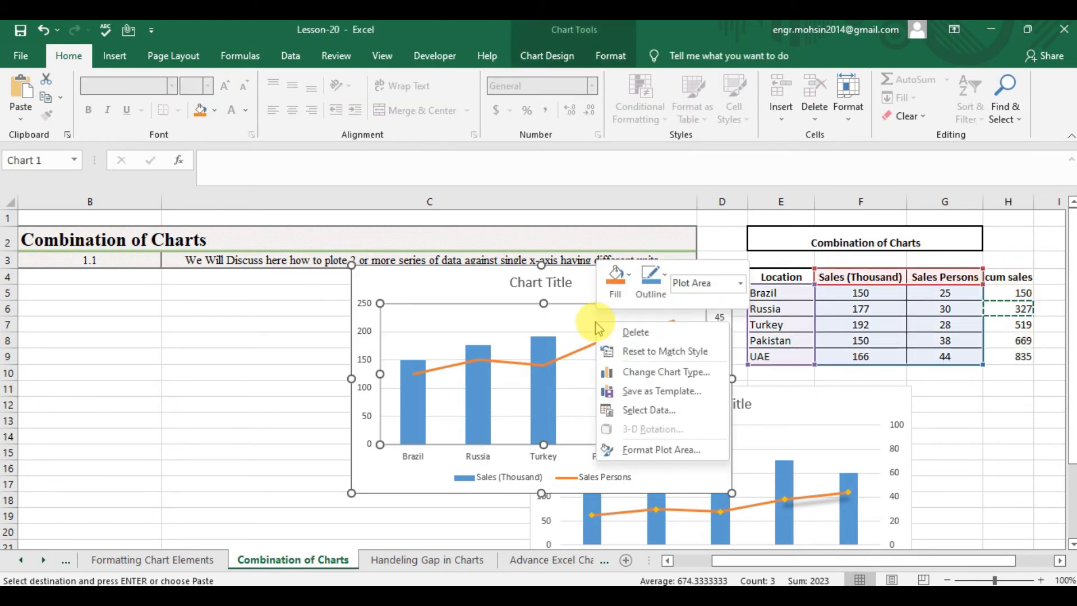
{"action": "left_click", "coordinate": [649, 411]}
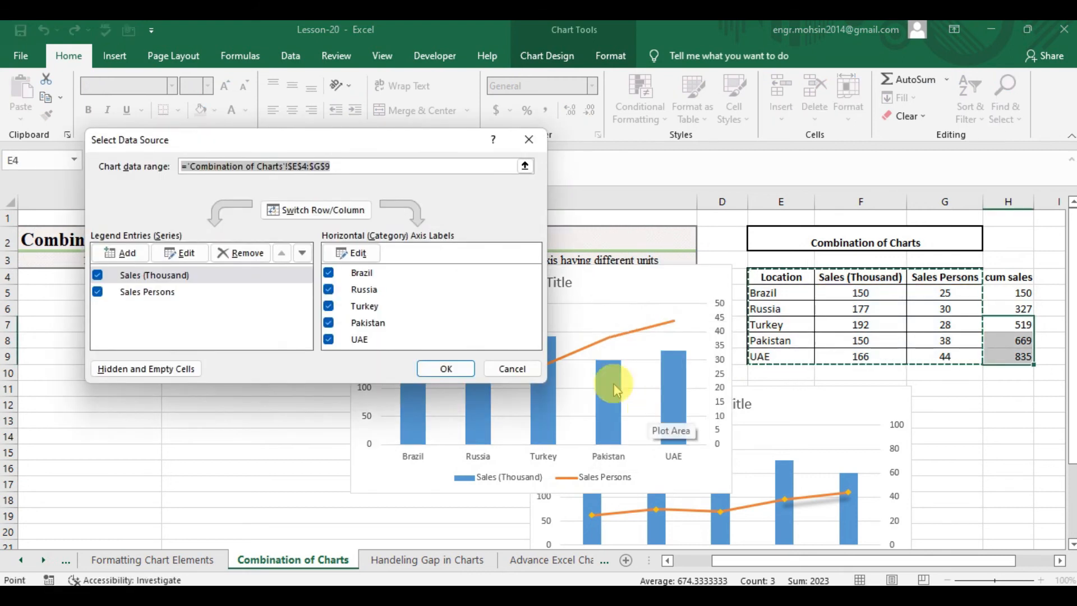
{"action": "left_click", "coordinate": [154, 295]}
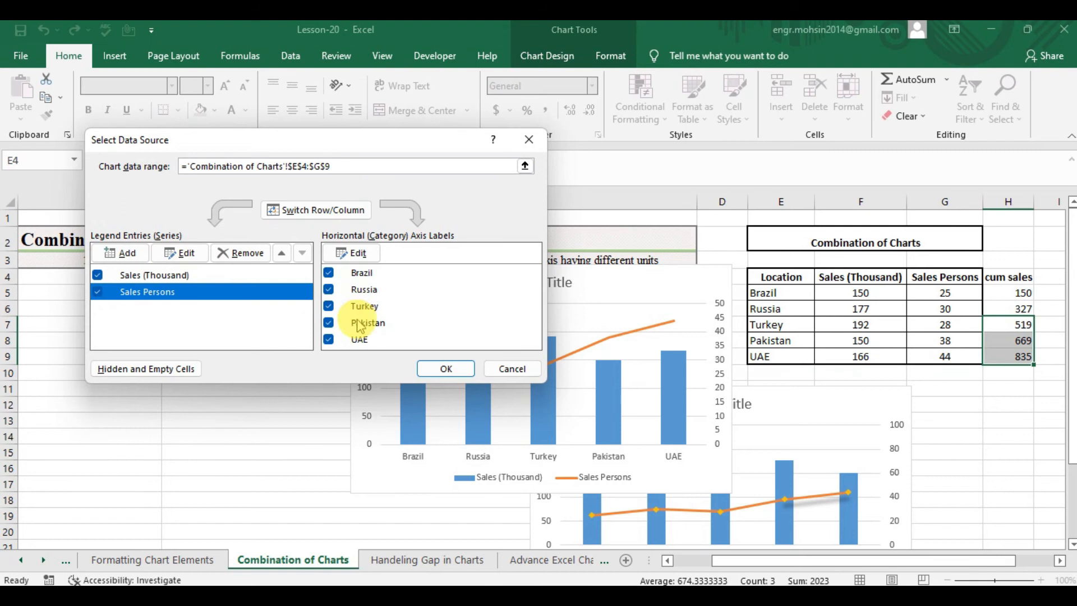
{"action": "left_click", "coordinate": [178, 277]}
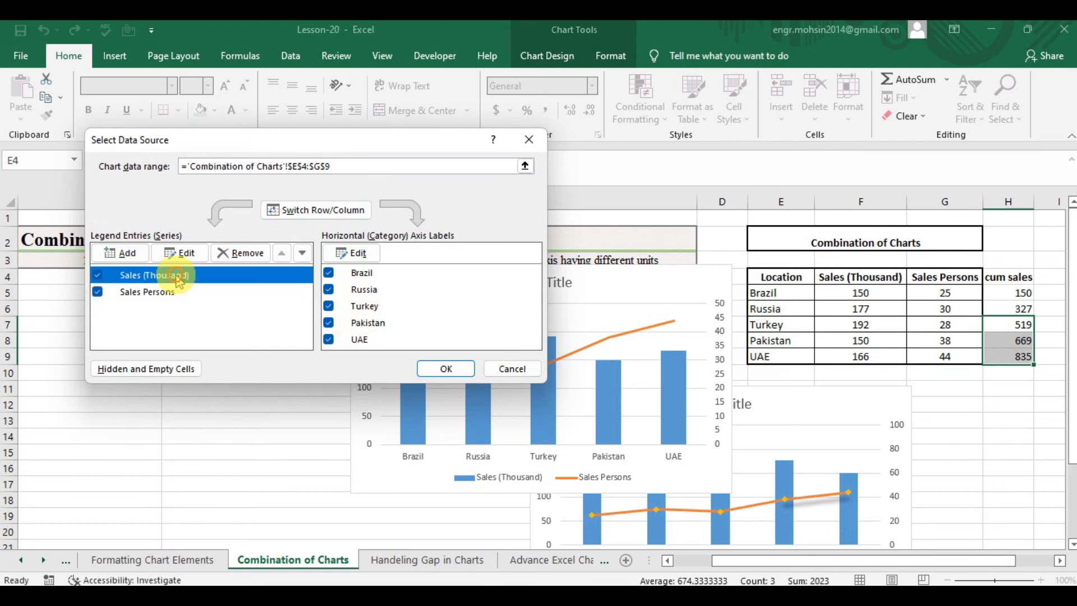
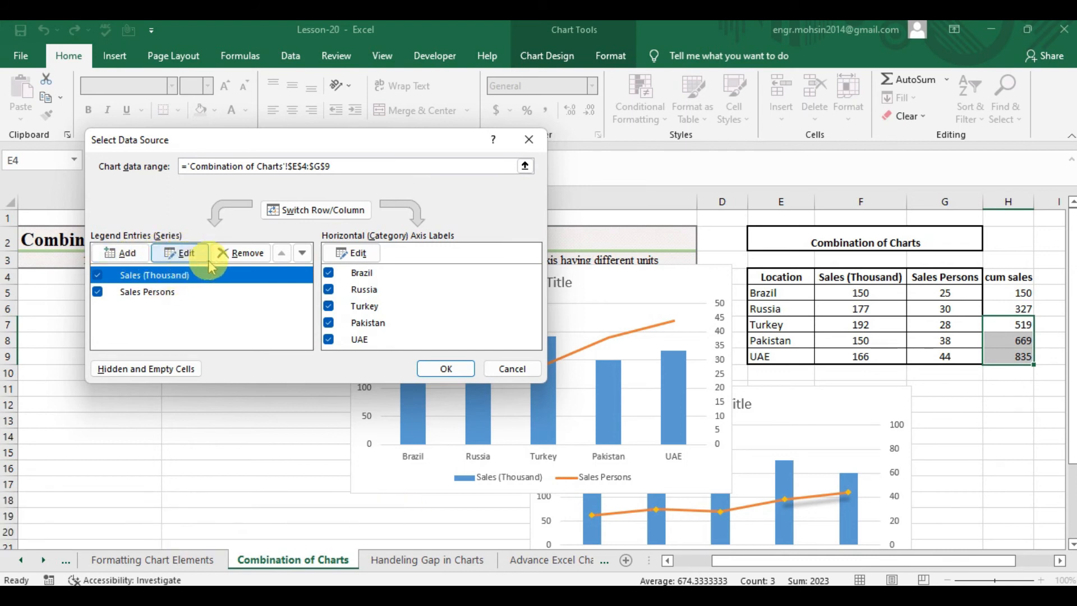
{"action": "left_click", "coordinate": [134, 255]}
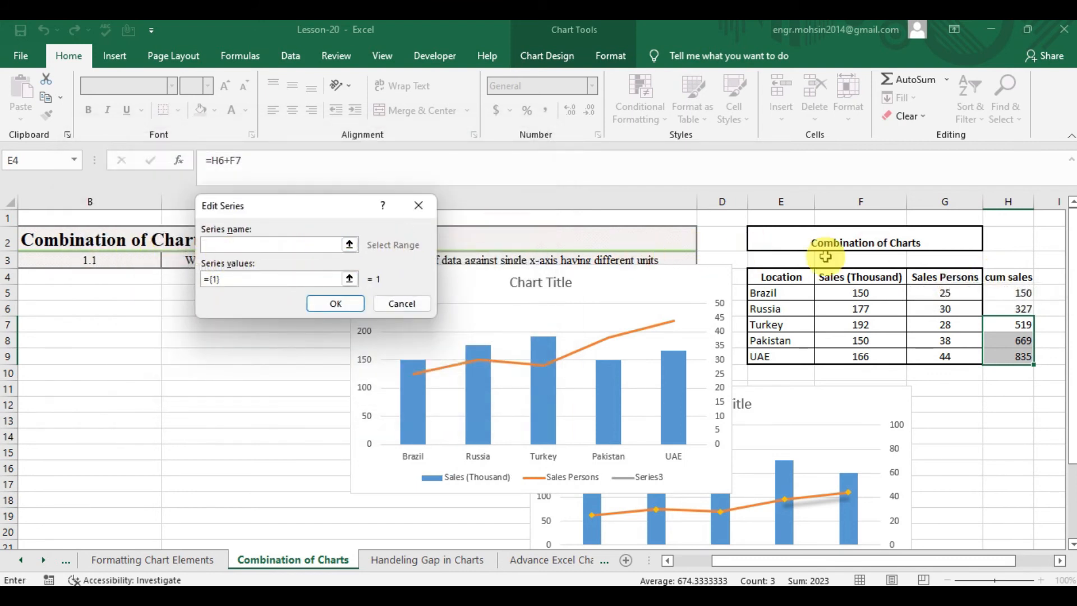
{"action": "left_click", "coordinate": [1015, 276]}
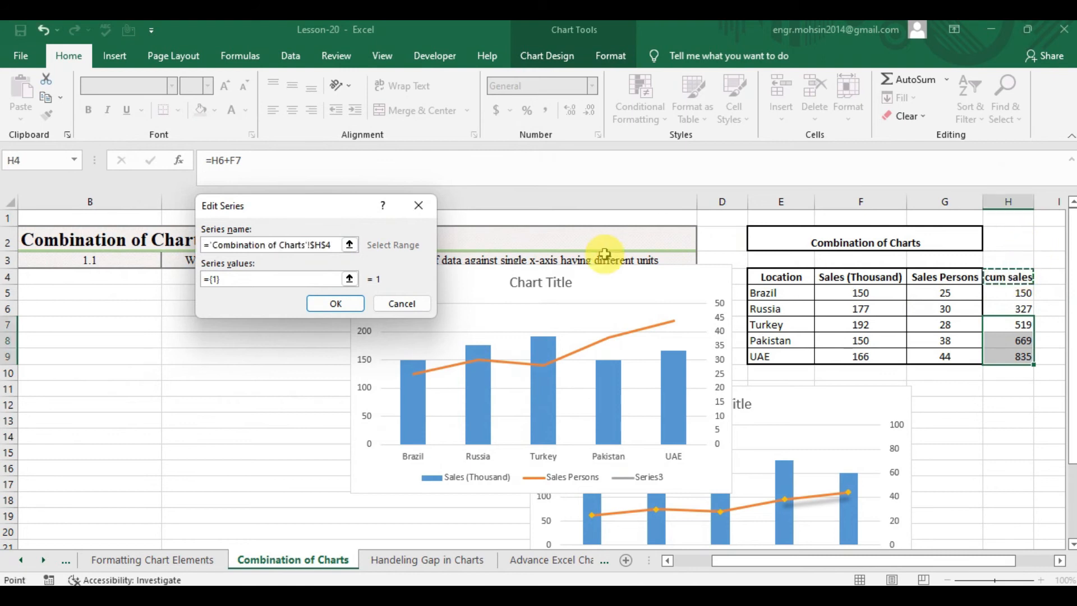
{"action": "left_click", "coordinate": [350, 278]}
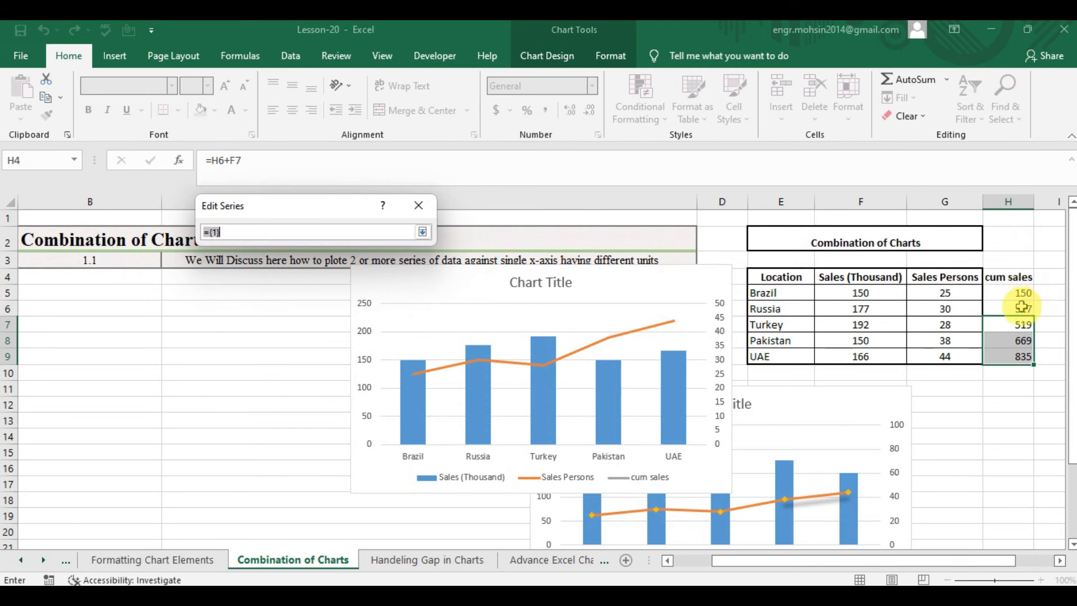
{"action": "left_click_drag", "start_coordinate": [1021, 292], "coordinate": [1021, 356]}
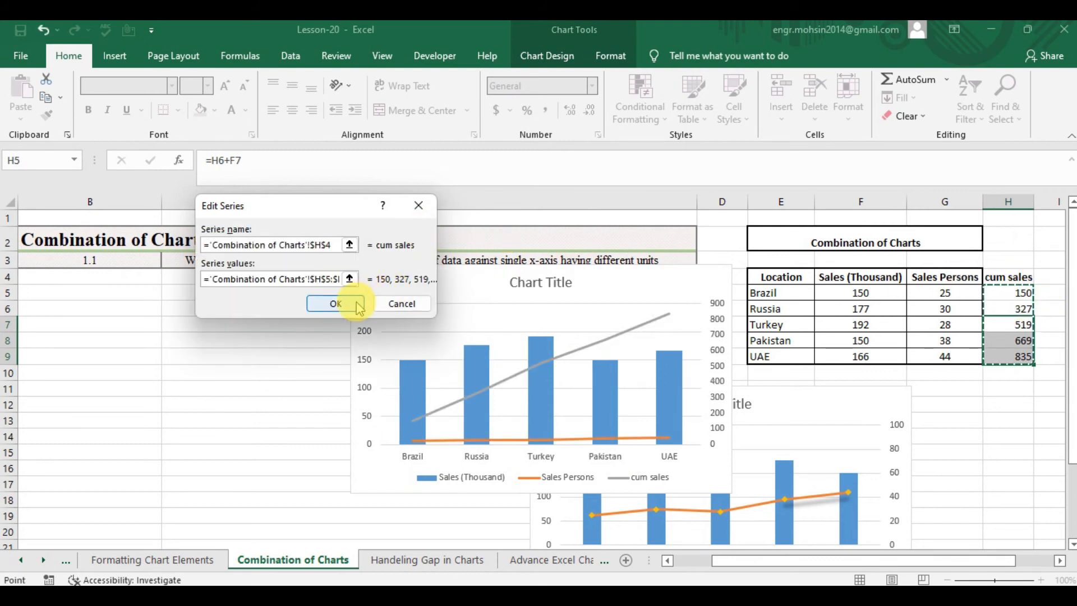
{"action": "left_click", "coordinate": [336, 303]}
Set the chart's horizontal axis labels to the locations in E5:E9 and apply the data source changes
{"action": "left_click", "coordinate": [351, 253]}
{"action": "left_click", "coordinate": [402, 282]}
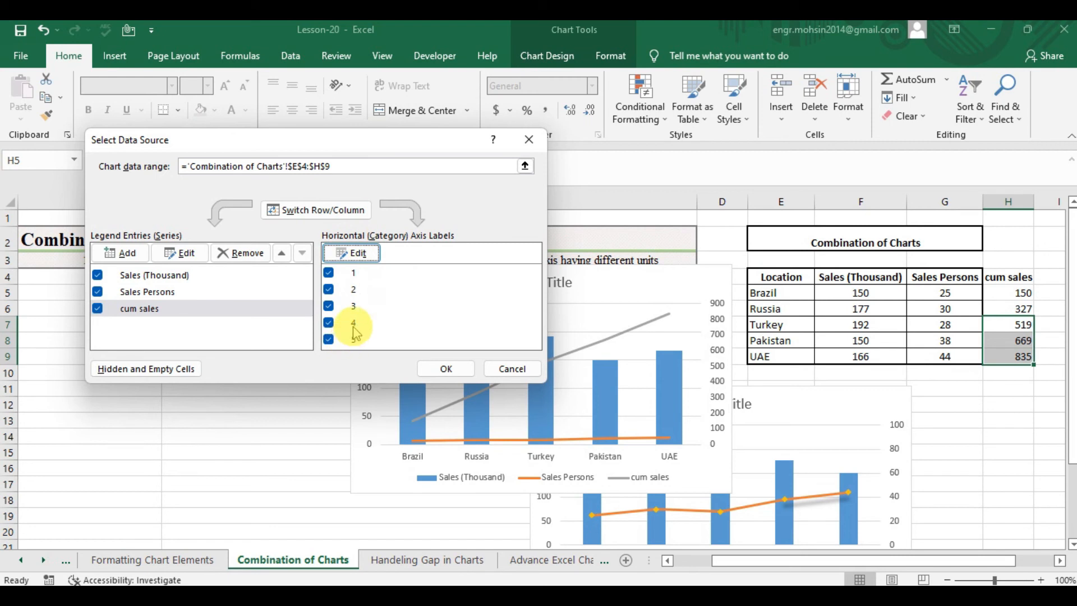
{"action": "left_click", "coordinate": [357, 253]}
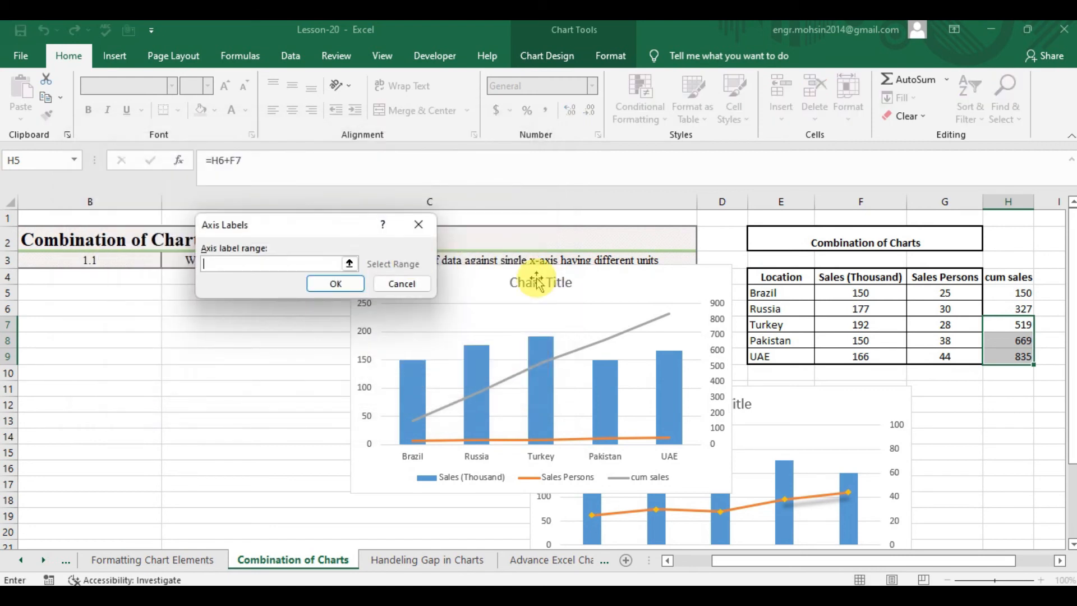
{"action": "left_click", "coordinate": [772, 290]}
{"action": "key", "text": "shift+Down"}
{"action": "key", "text": "shift+Down"}
{"action": "key", "text": "shift+Down"}
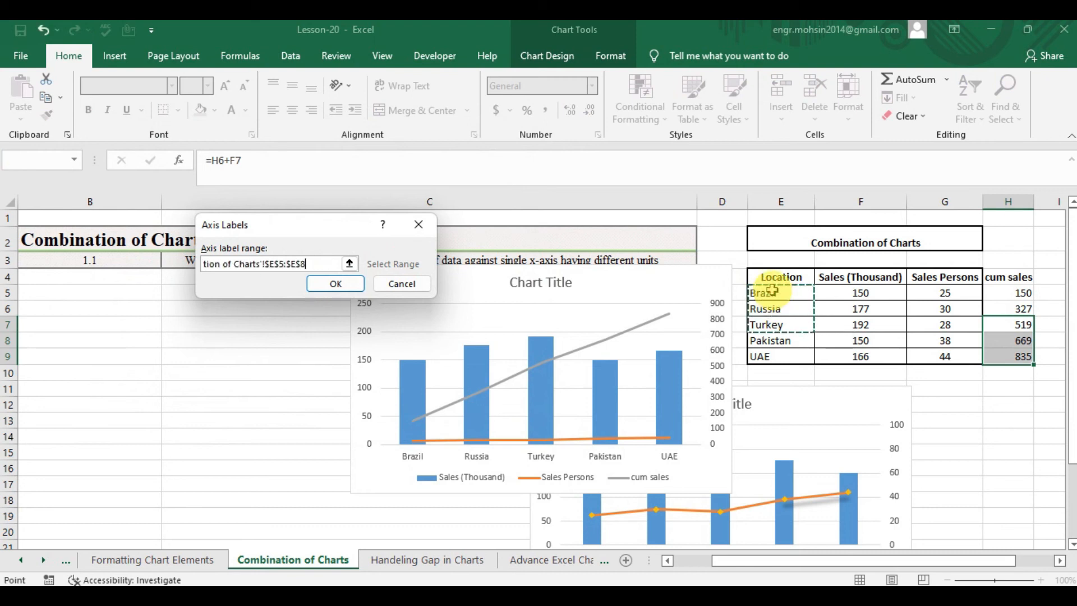
{"action": "left_click", "coordinate": [337, 283]}
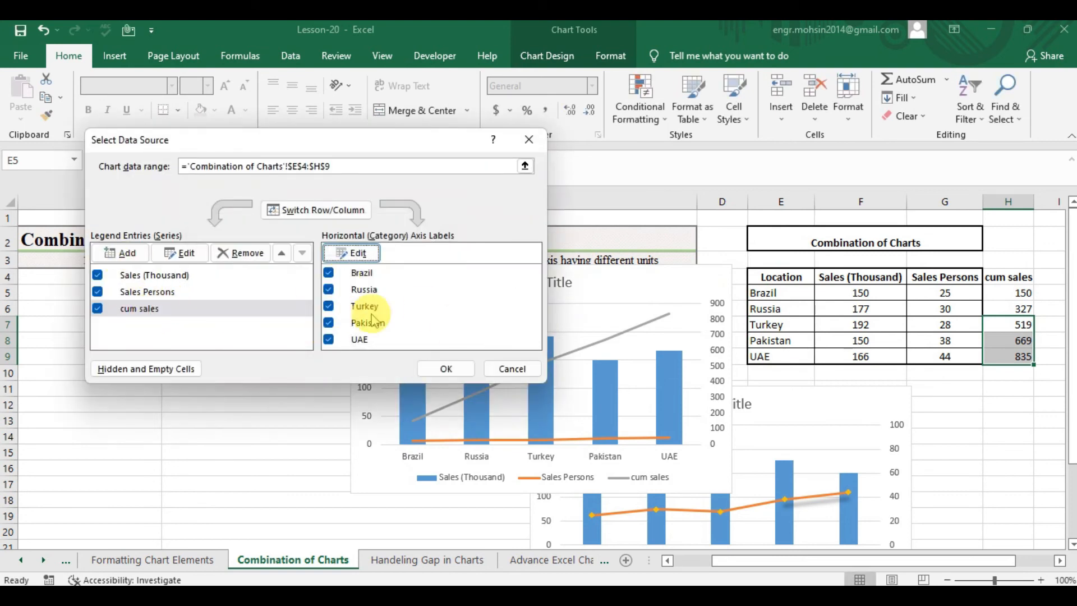
{"action": "left_click", "coordinate": [445, 370]}
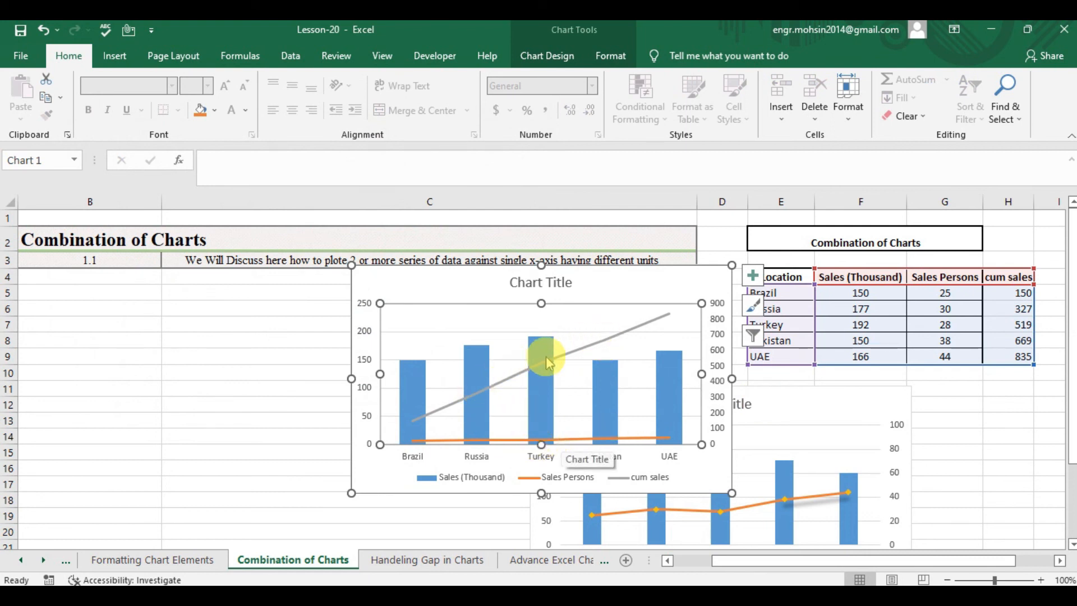
{"action": "mouse_move", "coordinate": [621, 337]}
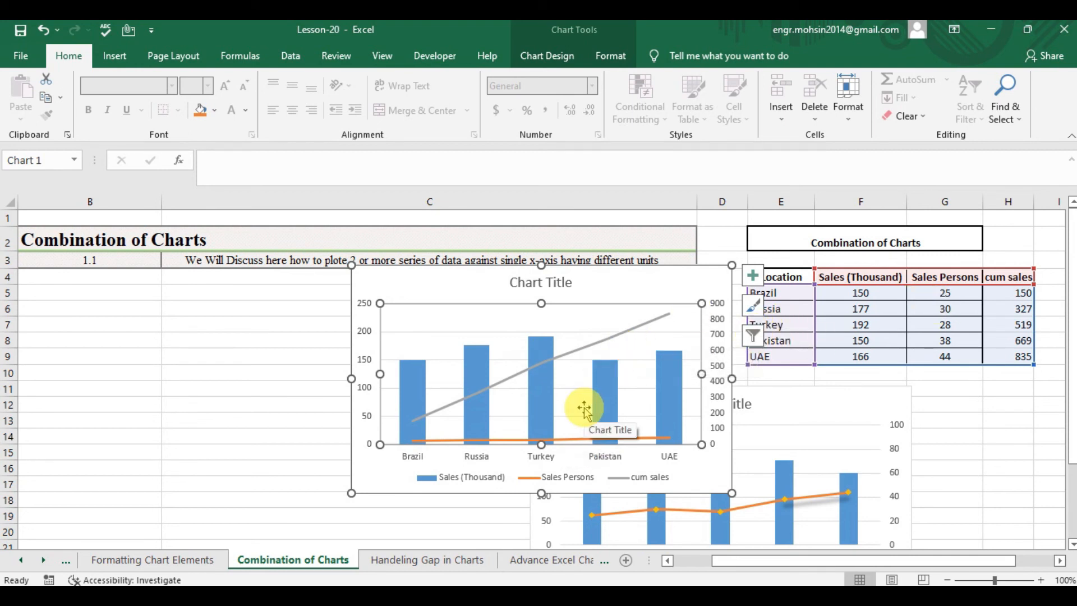
{"action": "right_click", "coordinate": [625, 336]}
{"action": "left_click", "coordinate": [669, 410]}
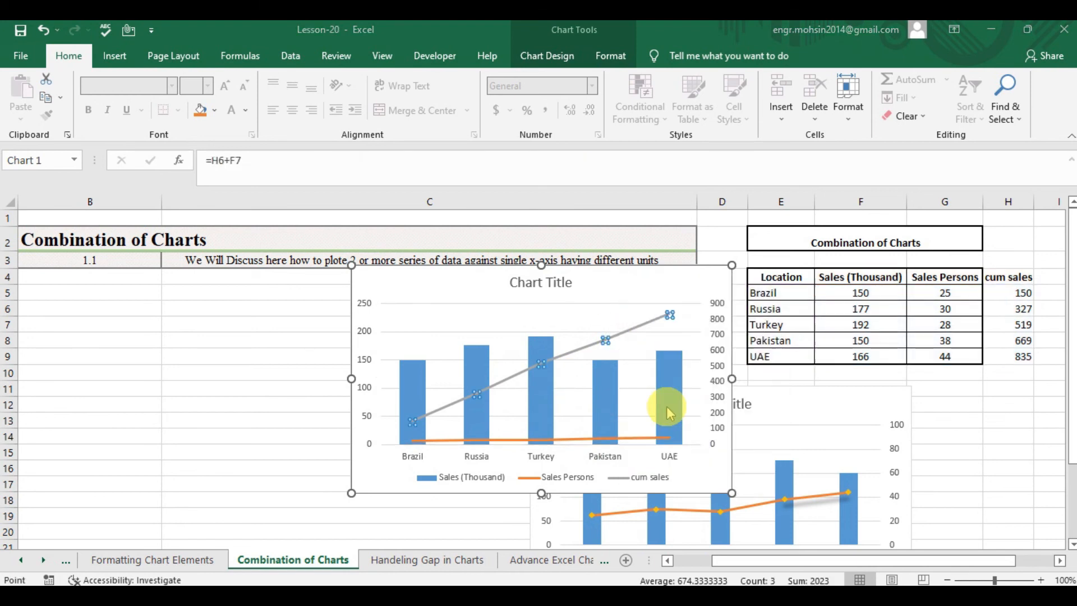
{"action": "left_click", "coordinate": [528, 144]}
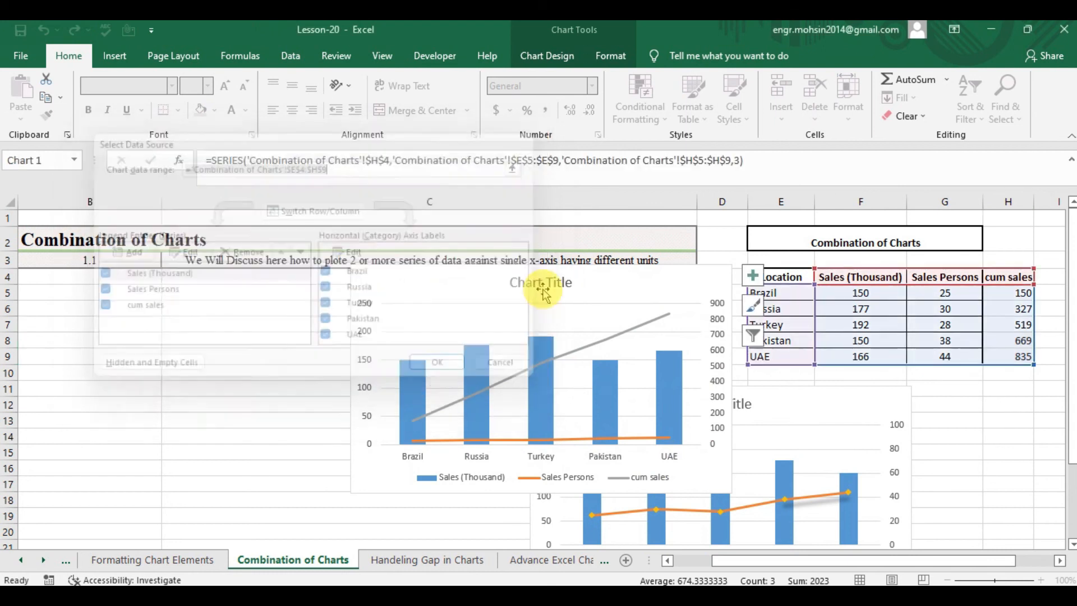
{"action": "right_click", "coordinate": [532, 322]}
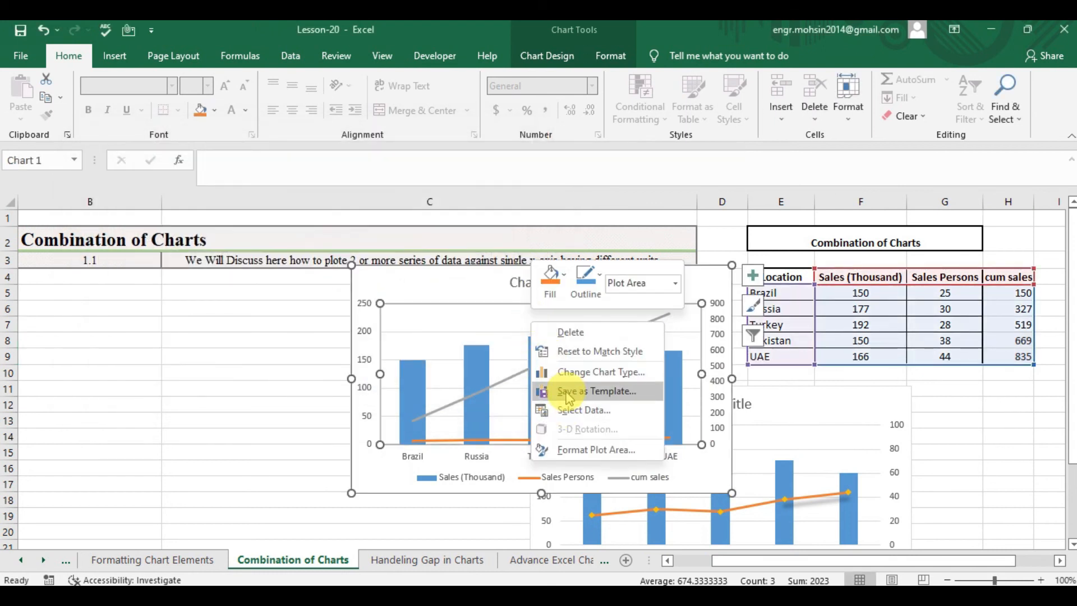
{"action": "left_click", "coordinate": [590, 452]}
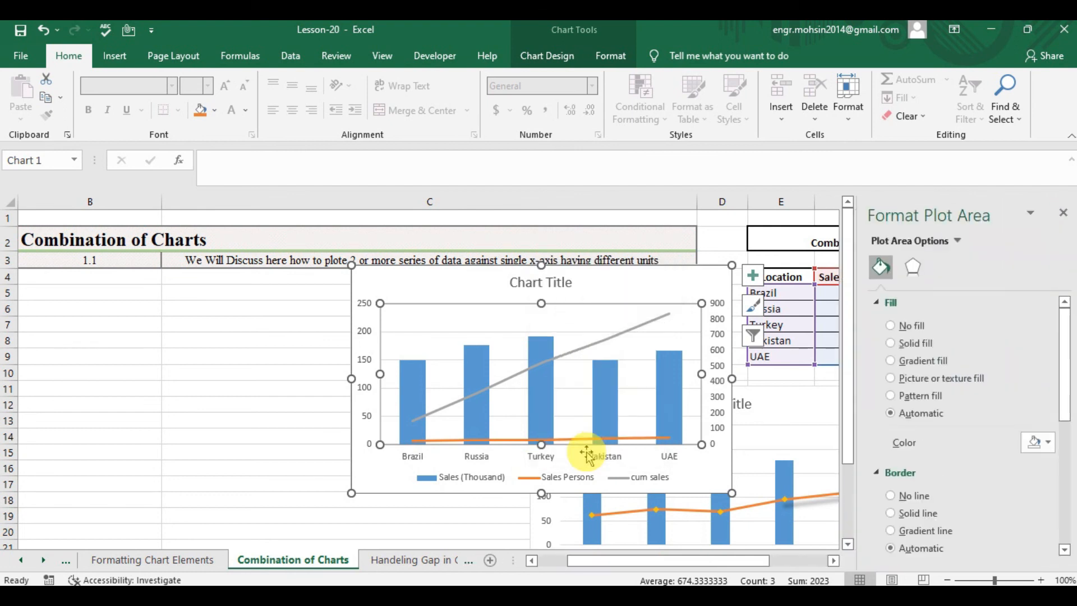
{"action": "left_click", "coordinate": [1063, 212]}
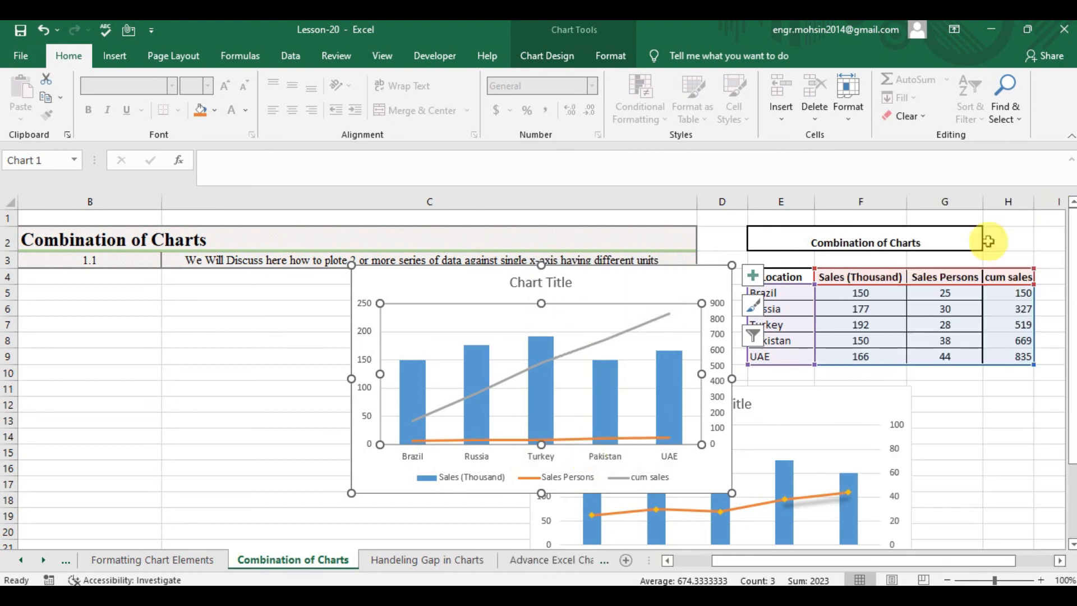
Change the cum sales series to a Clustered Column chart type, keeping it on the secondary axis
{"action": "right_click", "coordinate": [485, 286]}
{"action": "left_click", "coordinate": [531, 358]}
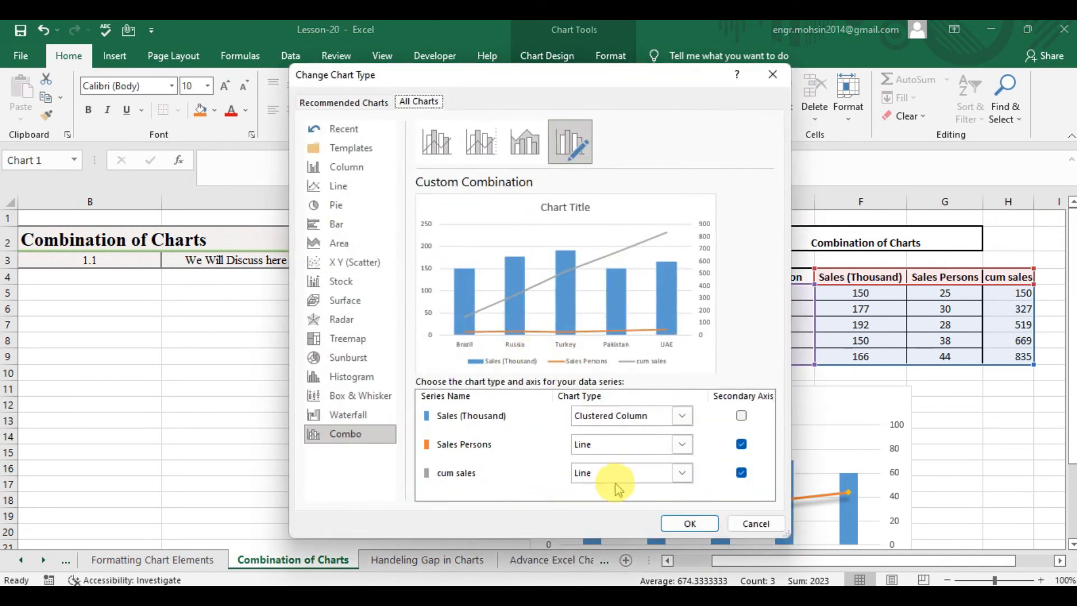
{"action": "left_click", "coordinate": [683, 473]}
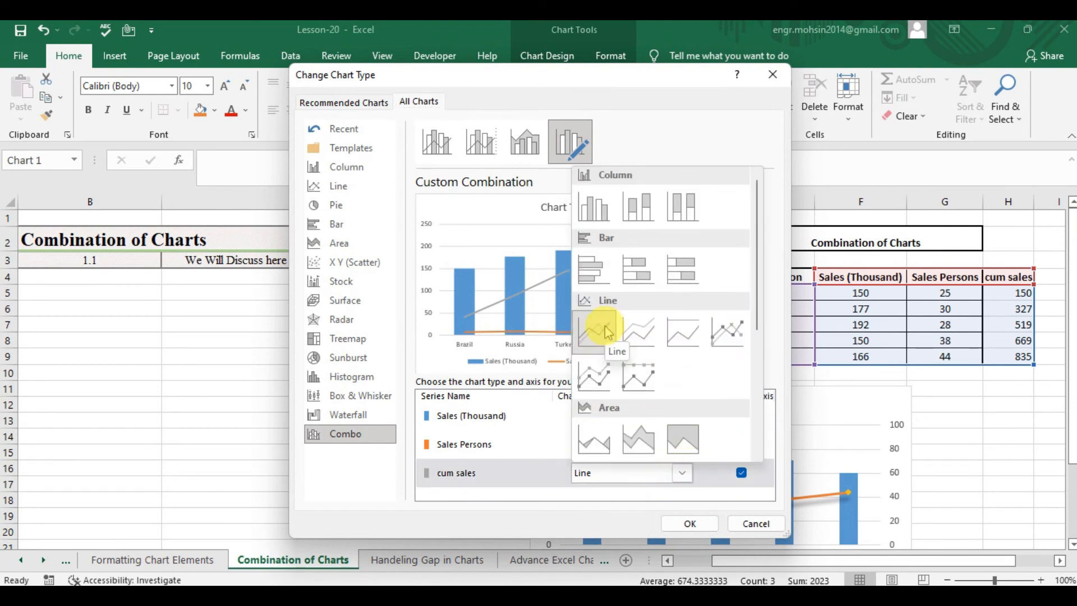
{"action": "left_click", "coordinate": [599, 204]}
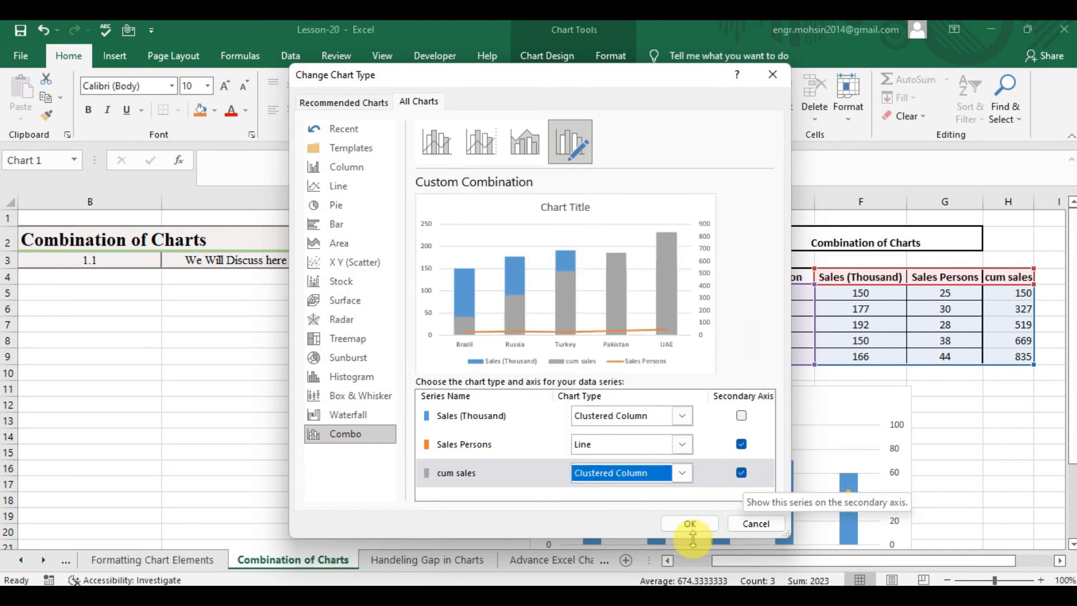
{"action": "left_click", "coordinate": [685, 522]}
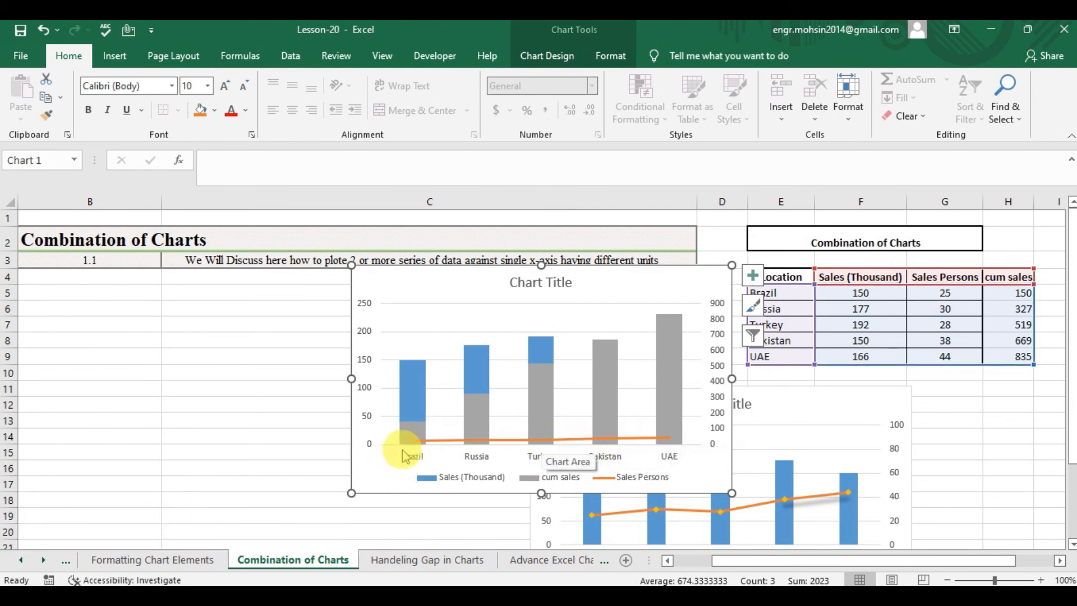
Set the Sales Persons series to Clustered Column and the cum sales series to Line in the combo chart
{"action": "right_click", "coordinate": [557, 332]}
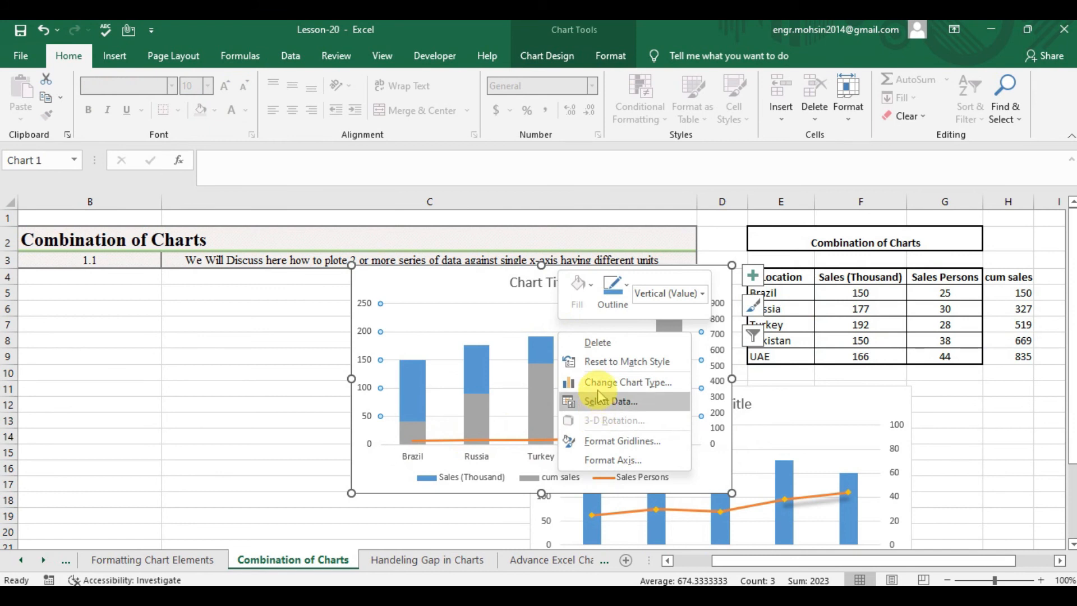
{"action": "left_click", "coordinate": [593, 382]}
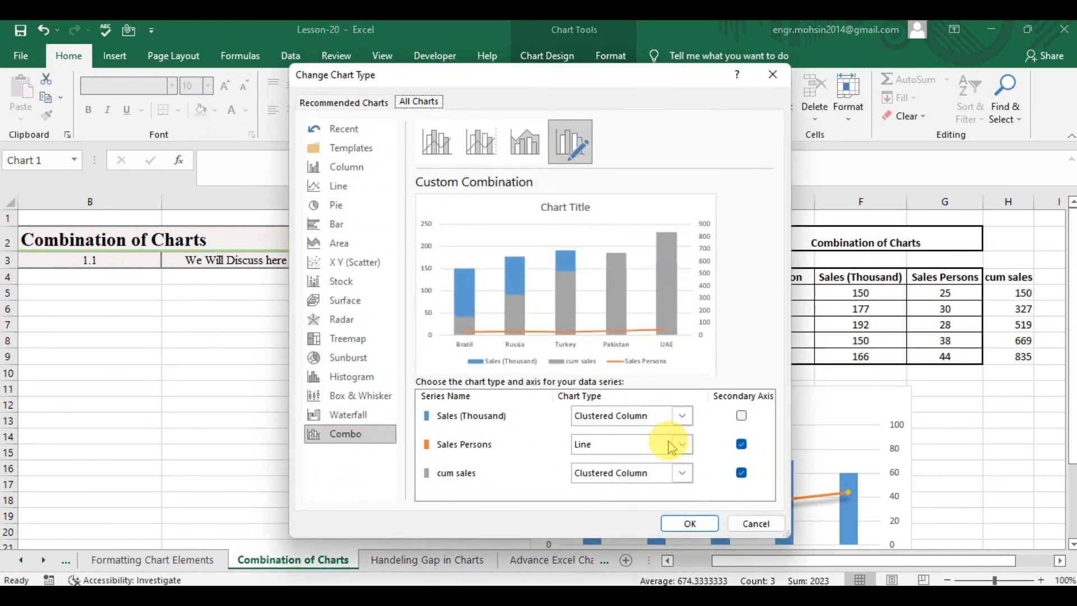
{"action": "left_click", "coordinate": [683, 445]}
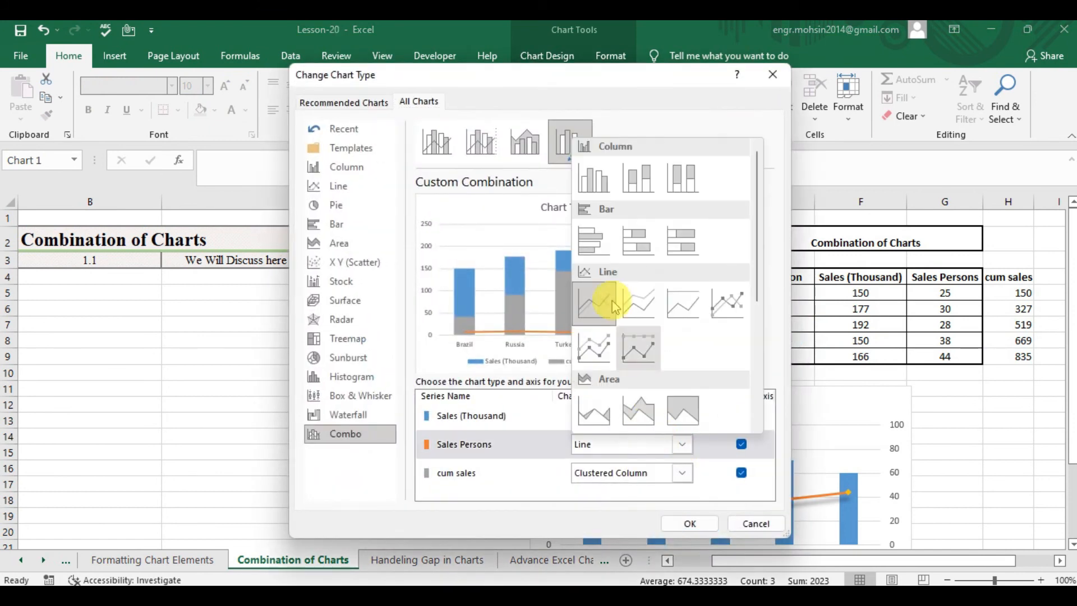
{"action": "left_click", "coordinate": [587, 199]}
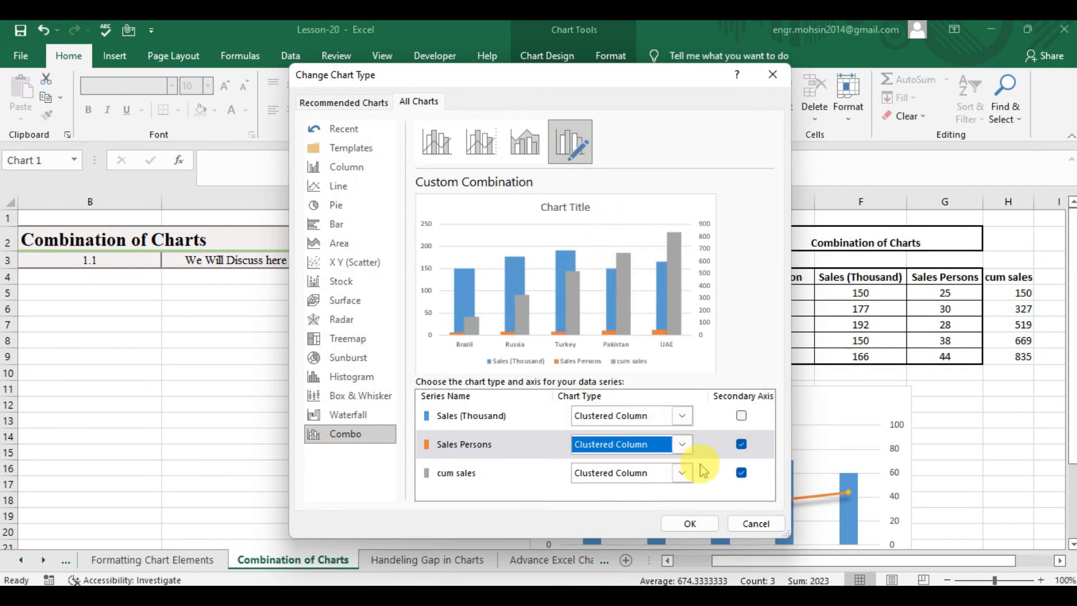
{"action": "left_click", "coordinate": [682, 472]}
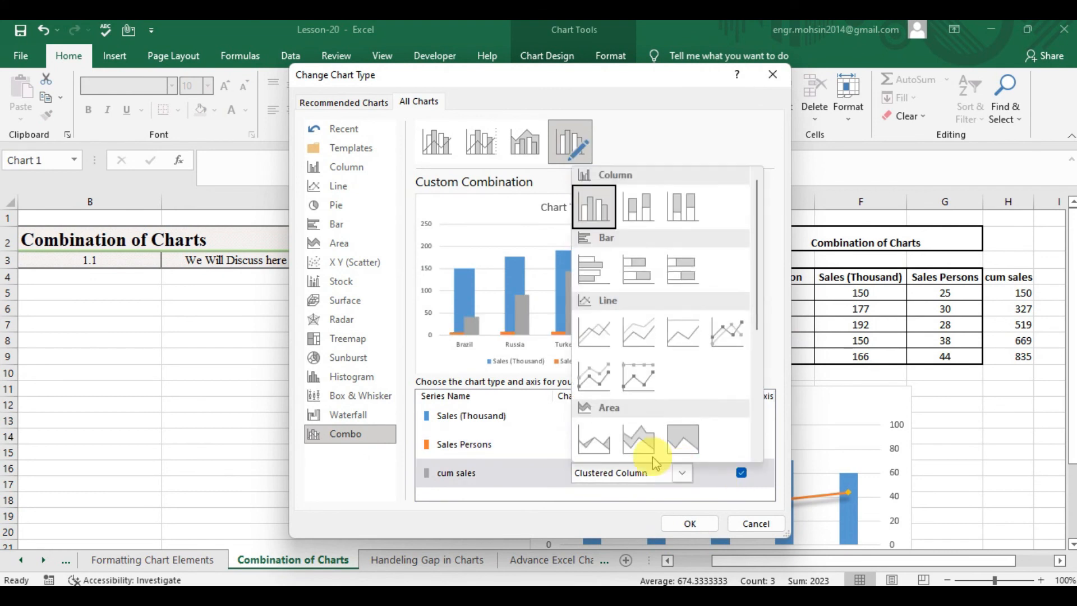
{"action": "left_click", "coordinate": [596, 337]}
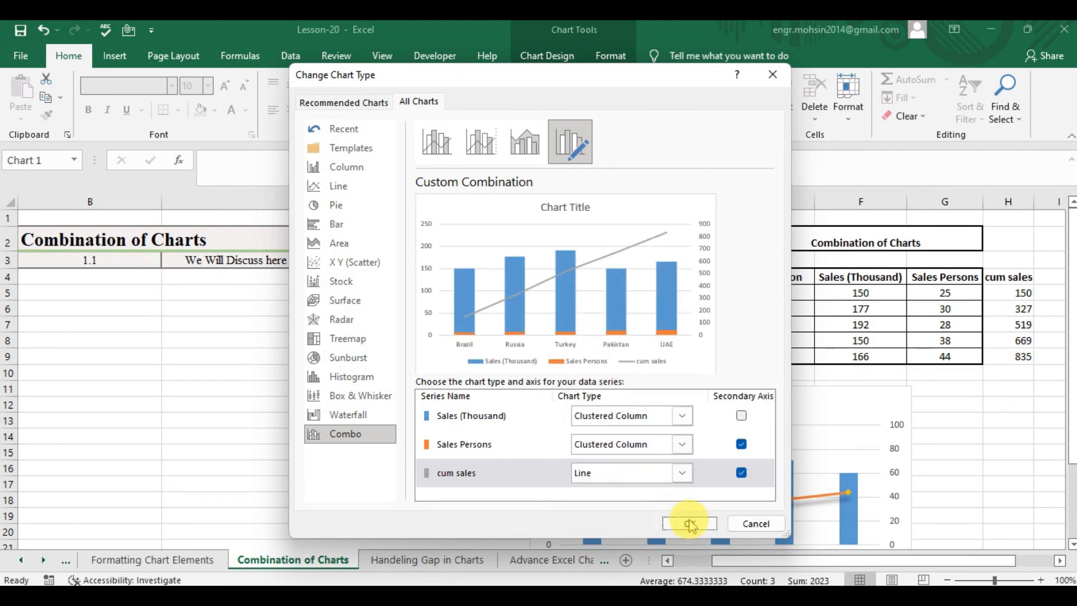
{"action": "left_click", "coordinate": [690, 523]}
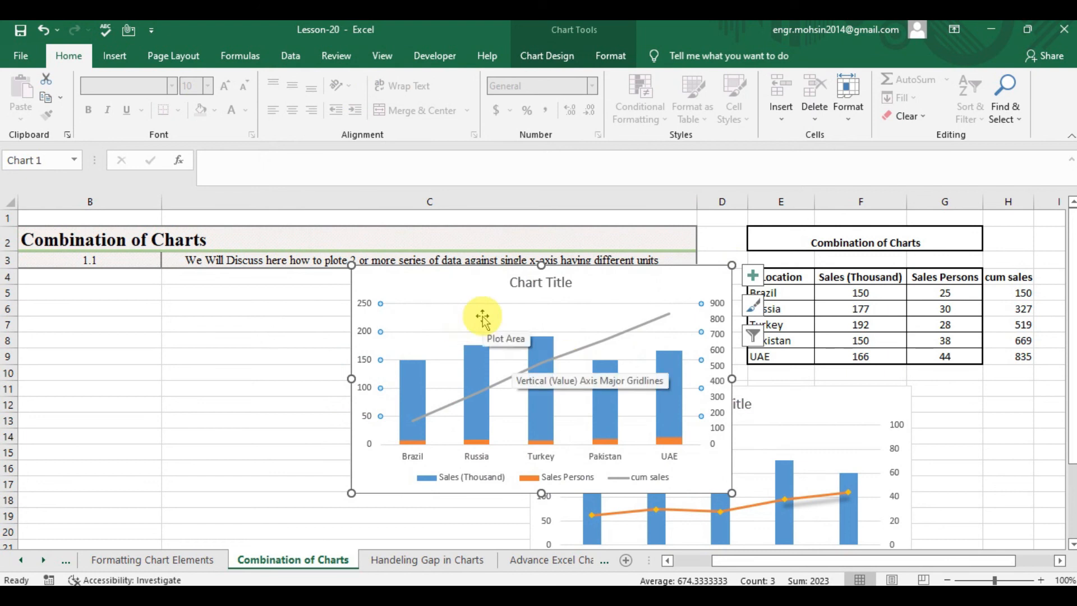
Open the Handeling Gap in Charts sheet and examine Turkey's Sales (Thousand) and Sales Persons cells
{"action": "left_click", "coordinate": [449, 559]}
{"action": "scroll", "coordinate": [344, 271], "scroll_direction": "up", "scroll_amount": 2}
{"action": "left_click", "coordinate": [344, 268]}
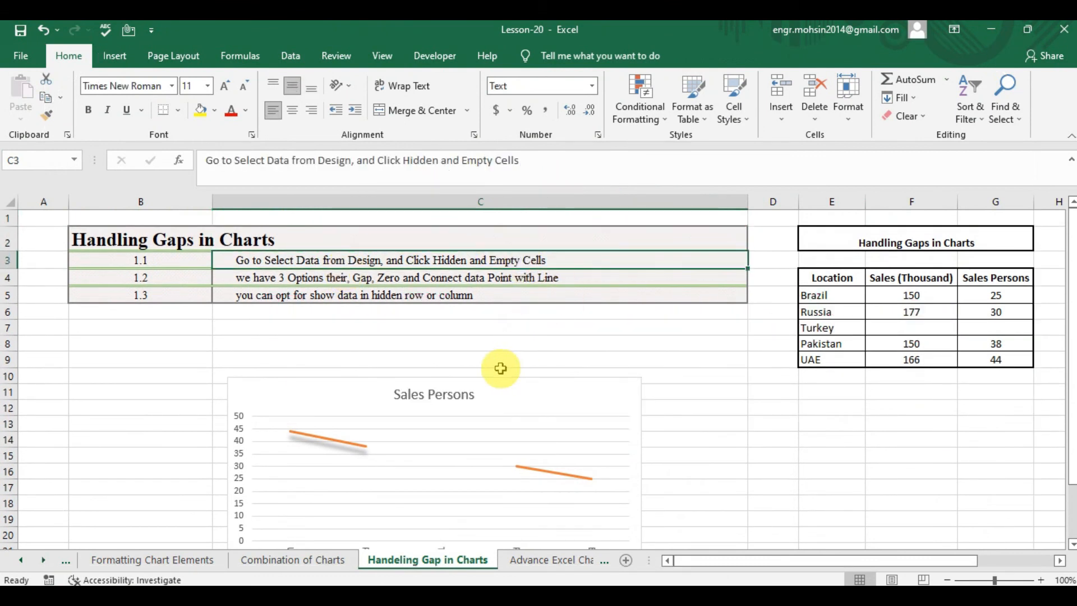
{"action": "left_click", "coordinate": [922, 330]}
{"action": "key", "text": "Right"}
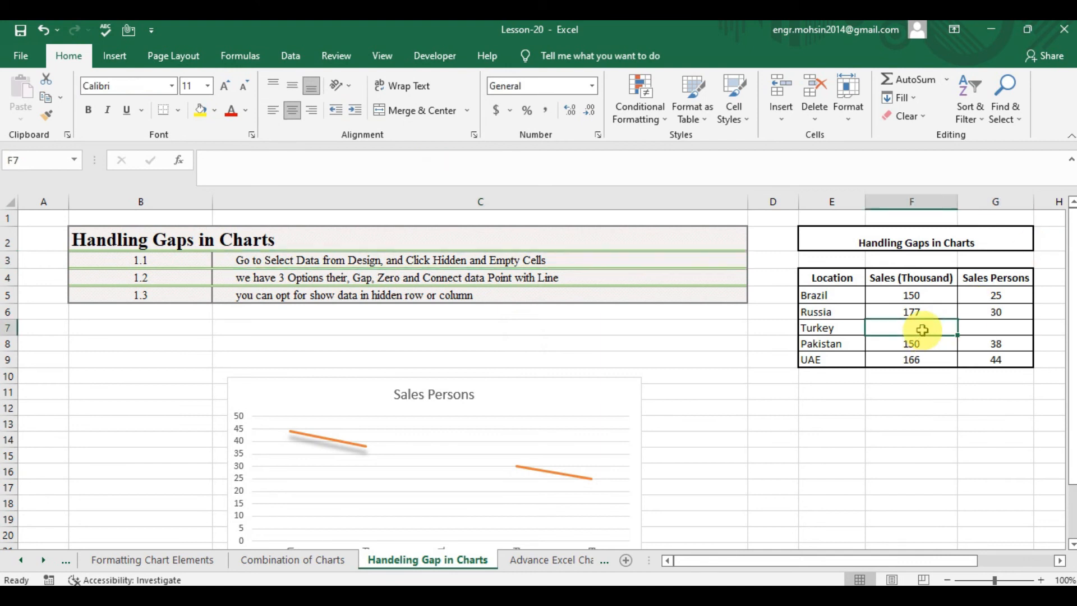
{"action": "key", "text": "Left"}
{"action": "key", "text": "Right"}
{"action": "key", "text": "Left"}
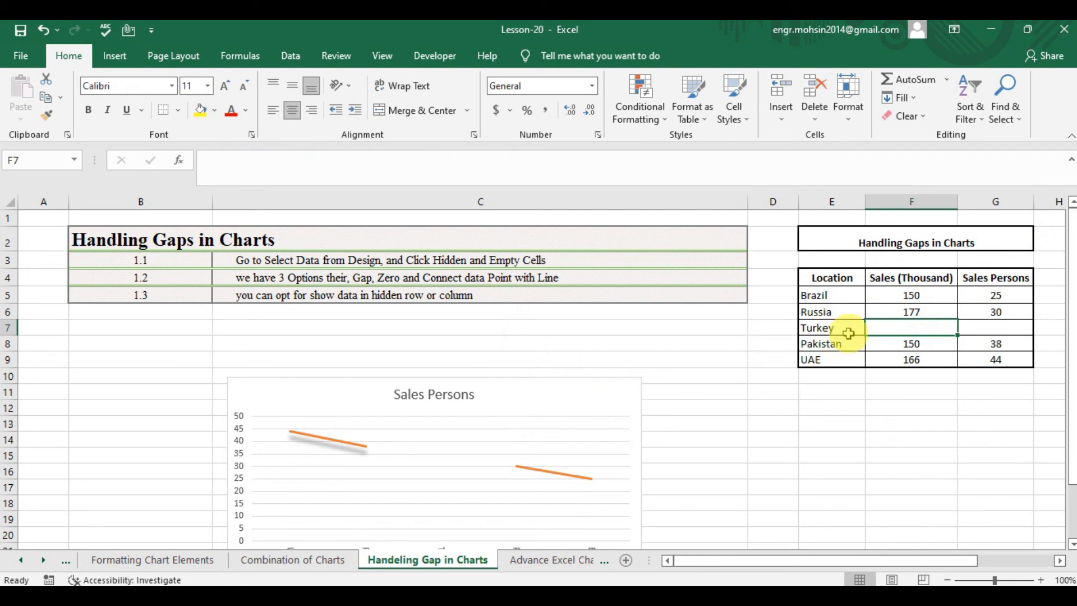
Insert a 2-D line chart from the Location and Sales (Thousand) data in E4:F9
{"action": "left_click", "coordinate": [851, 282]}
{"action": "key", "text": "shift+Right"}
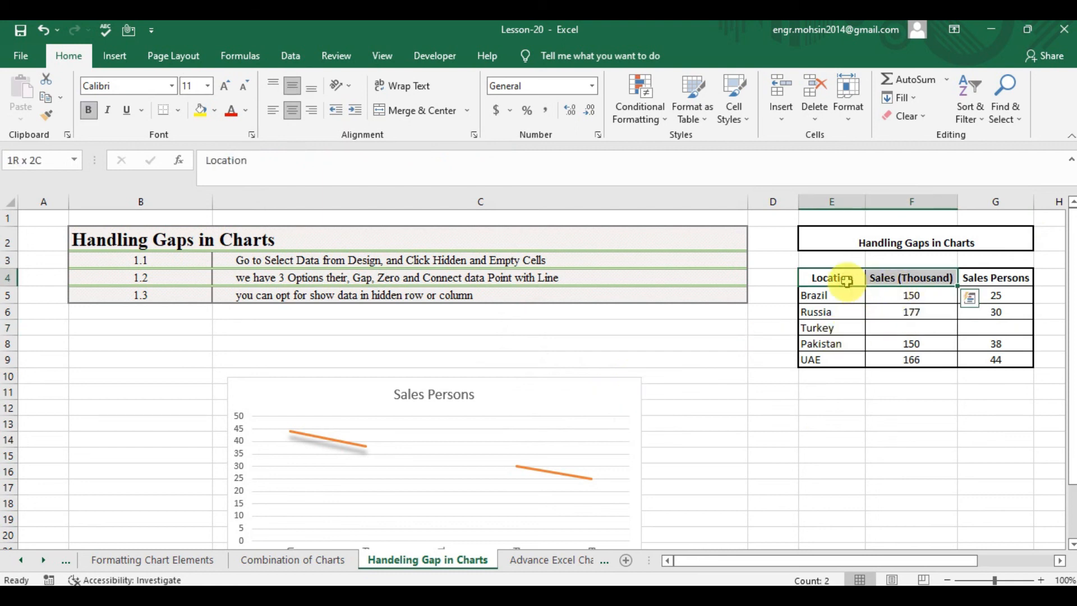
{"action": "key", "text": "shift+Down"}
{"action": "key", "text": "shift+Down"}
{"action": "key", "text": "shift+Down"}
{"action": "key", "text": "shift+Down"}
{"action": "key", "text": "shift+Down"}
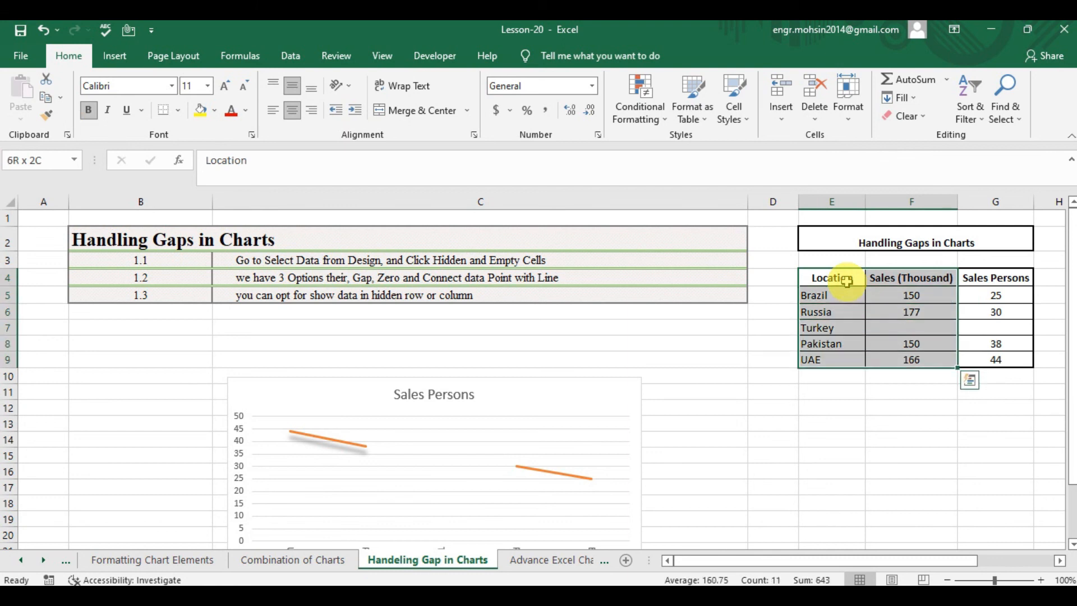
{"action": "left_click", "coordinate": [115, 56]}
{"action": "left_click", "coordinate": [496, 99]}
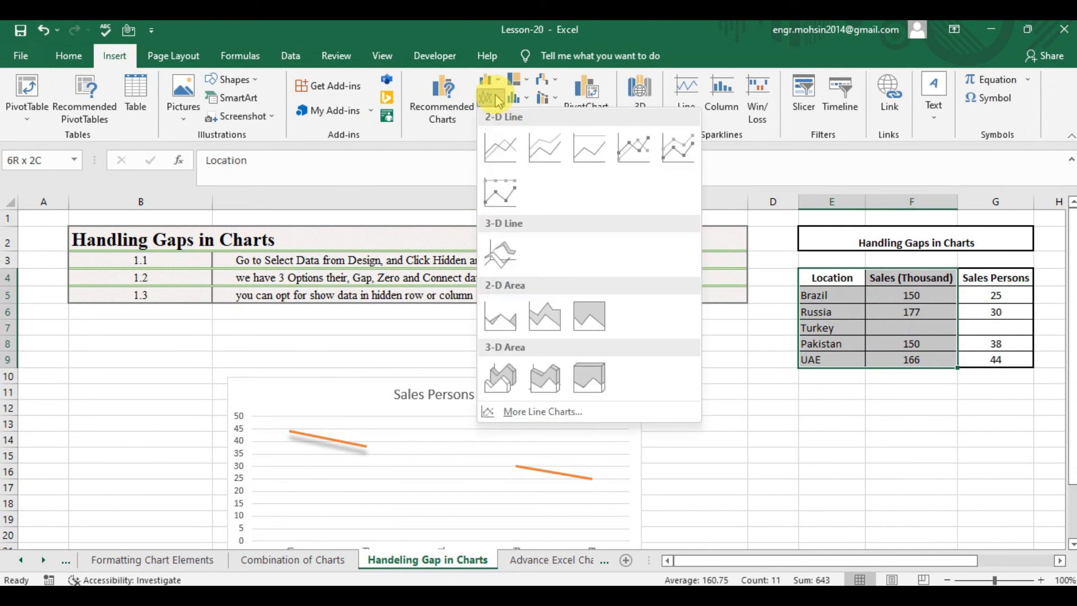
{"action": "left_click", "coordinate": [501, 160]}
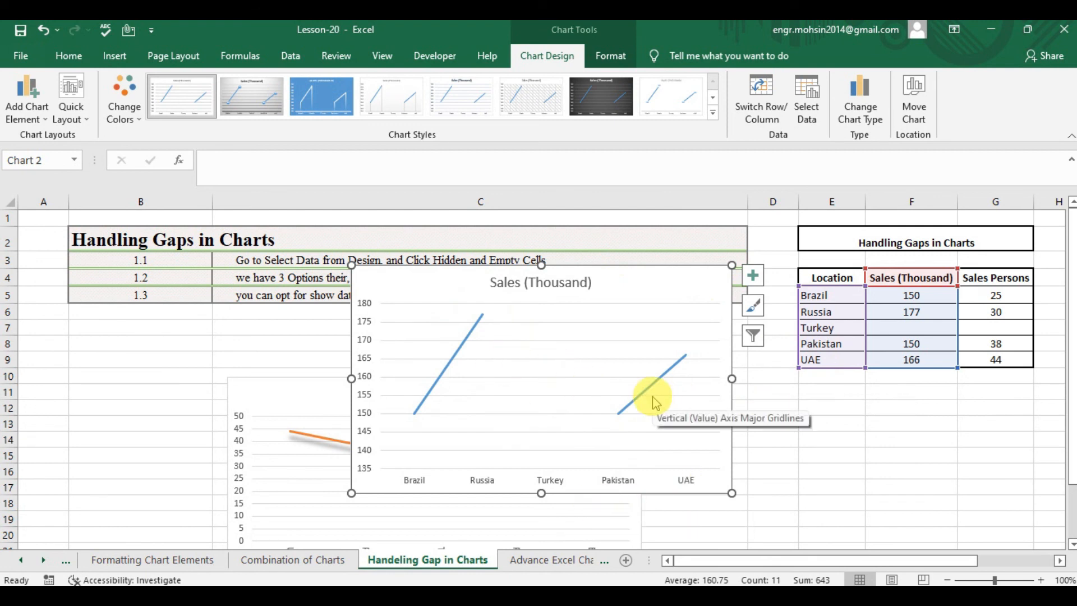
Set the Sales (Thousand) chart to show empty cells as Zero and apply the data source settings
{"action": "right_click", "coordinate": [562, 334]}
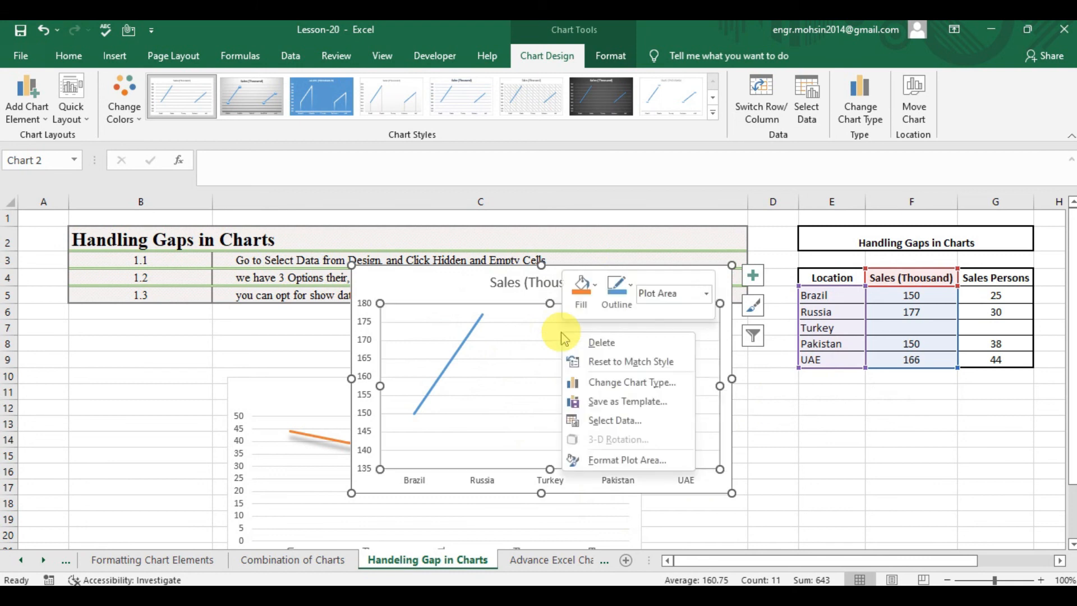
{"action": "left_click", "coordinate": [611, 420]}
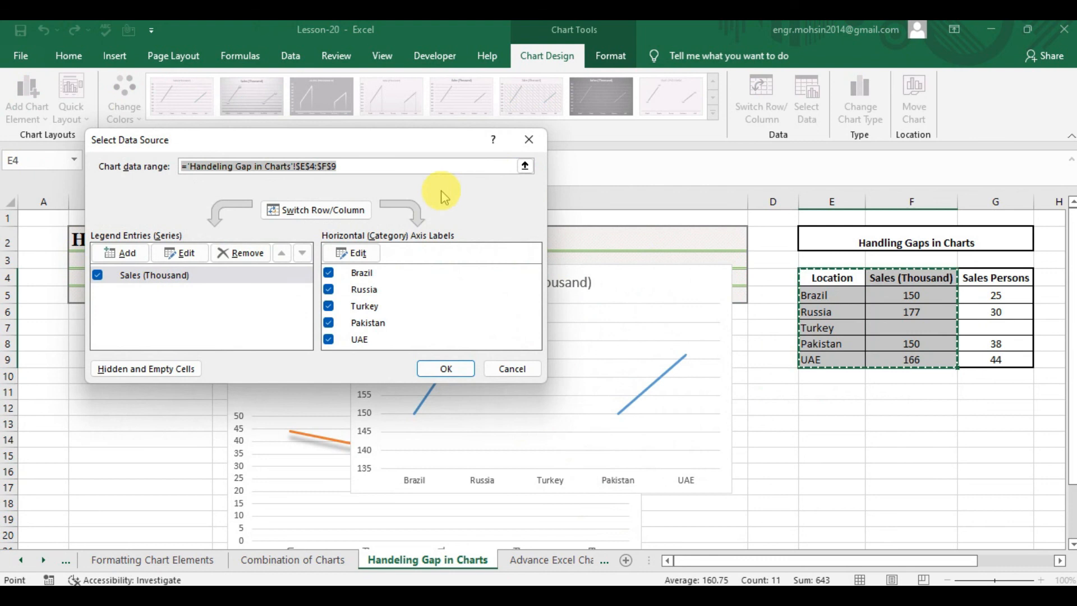
{"action": "left_click", "coordinate": [174, 370]}
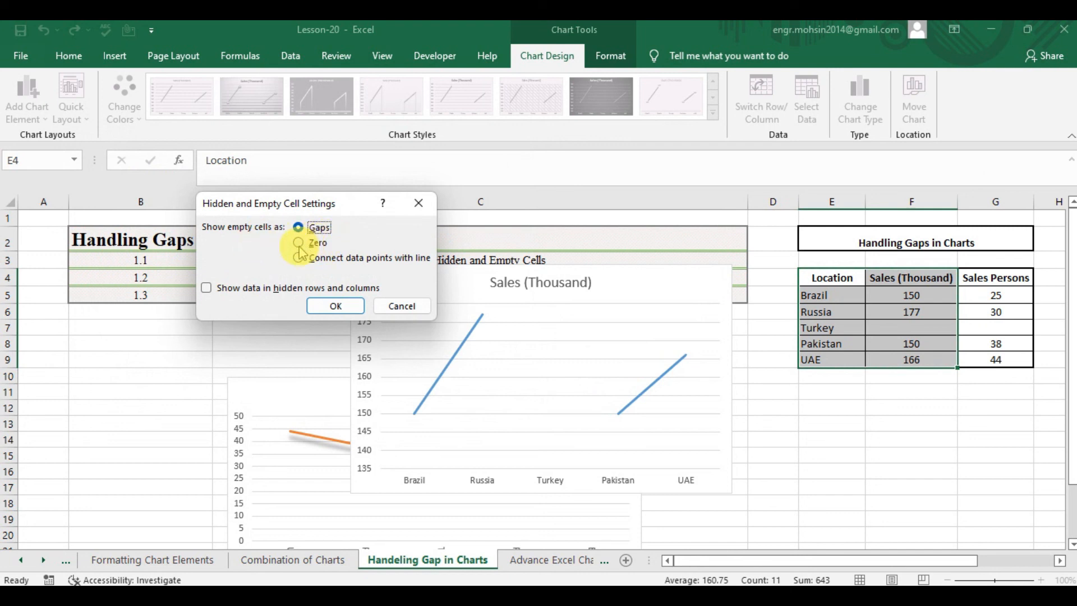
{"action": "left_click", "coordinate": [336, 307]}
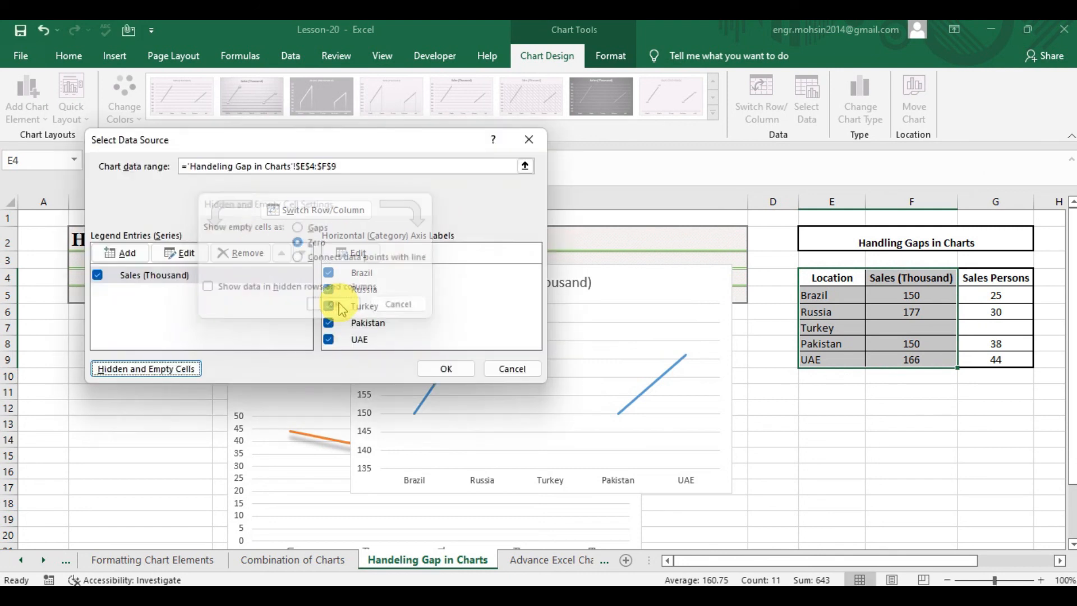
{"action": "left_click", "coordinate": [452, 376]}
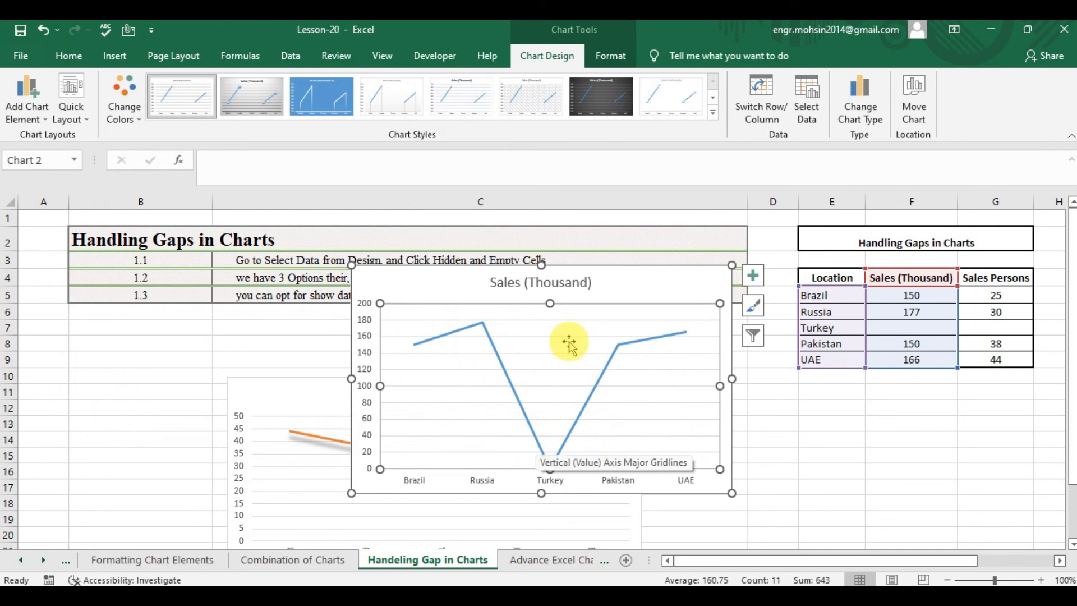
Set the Sales (Thousand) chart's empty cells to Connect data points with line and apply the change
{"action": "right_click", "coordinate": [569, 343]}
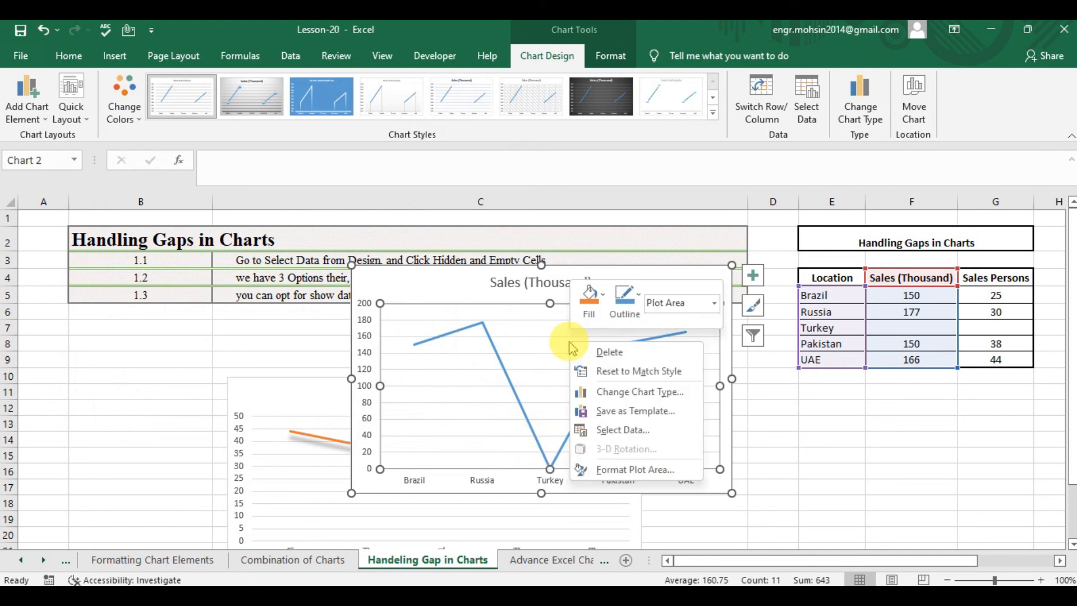
{"action": "left_click", "coordinate": [617, 431]}
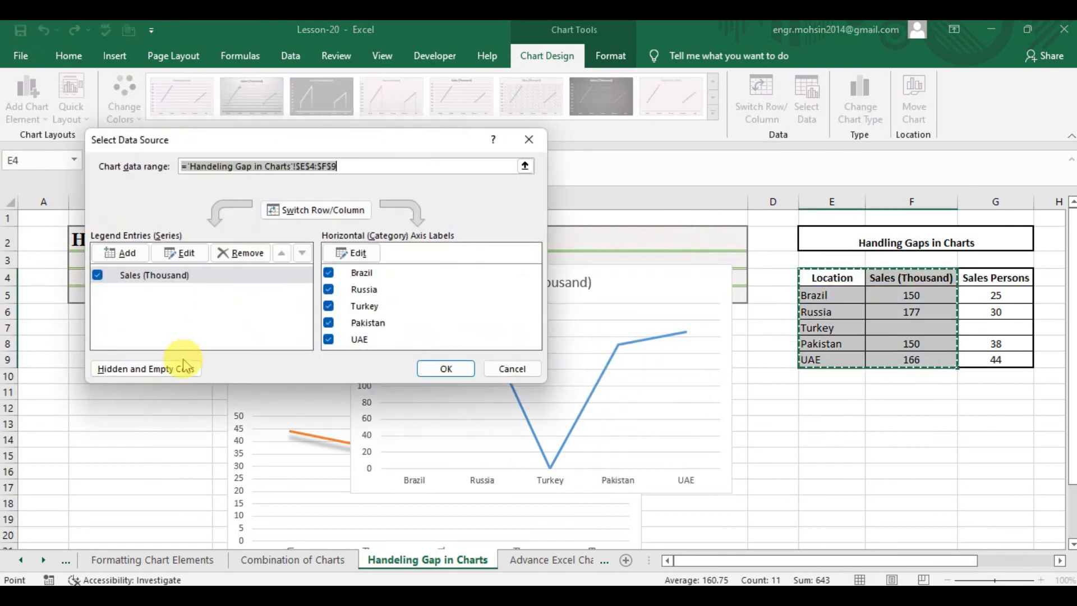
{"action": "left_click", "coordinate": [185, 368]}
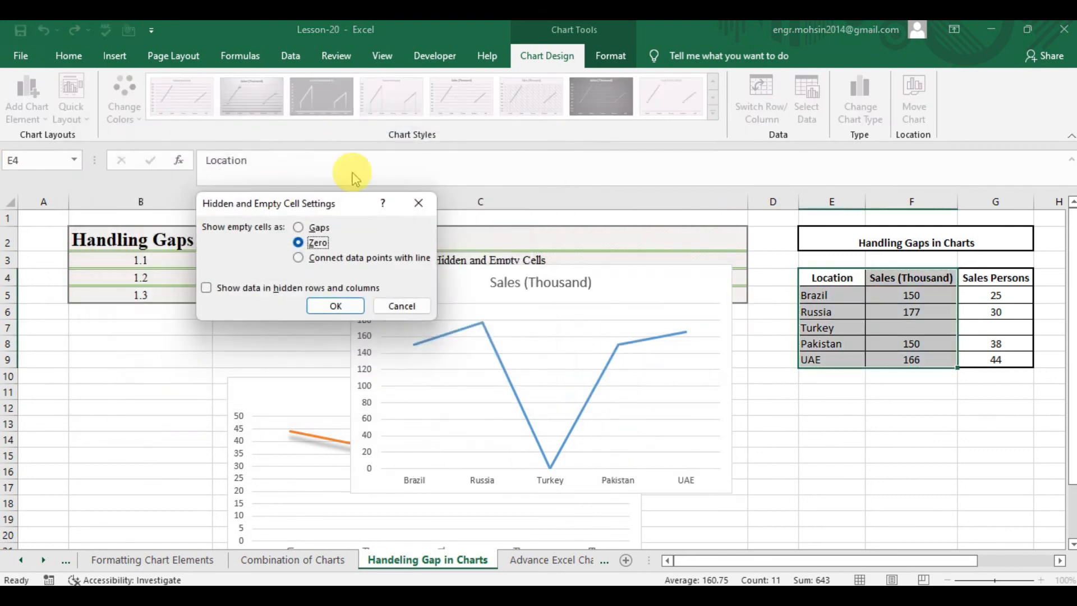
{"action": "left_click", "coordinate": [325, 262]}
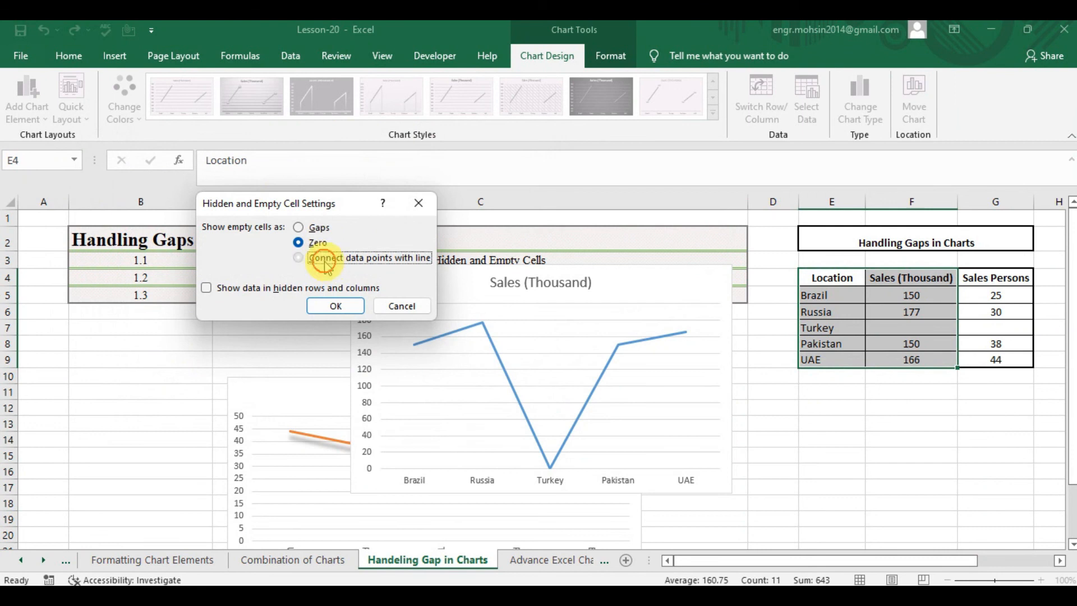
{"action": "left_click", "coordinate": [339, 306]}
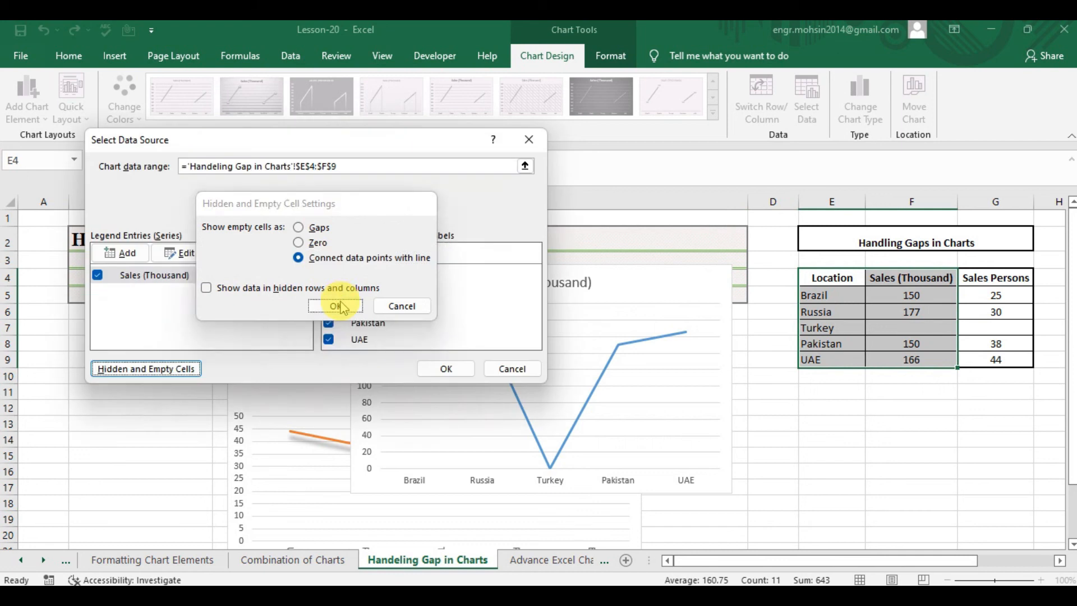
{"action": "left_click", "coordinate": [442, 370]}
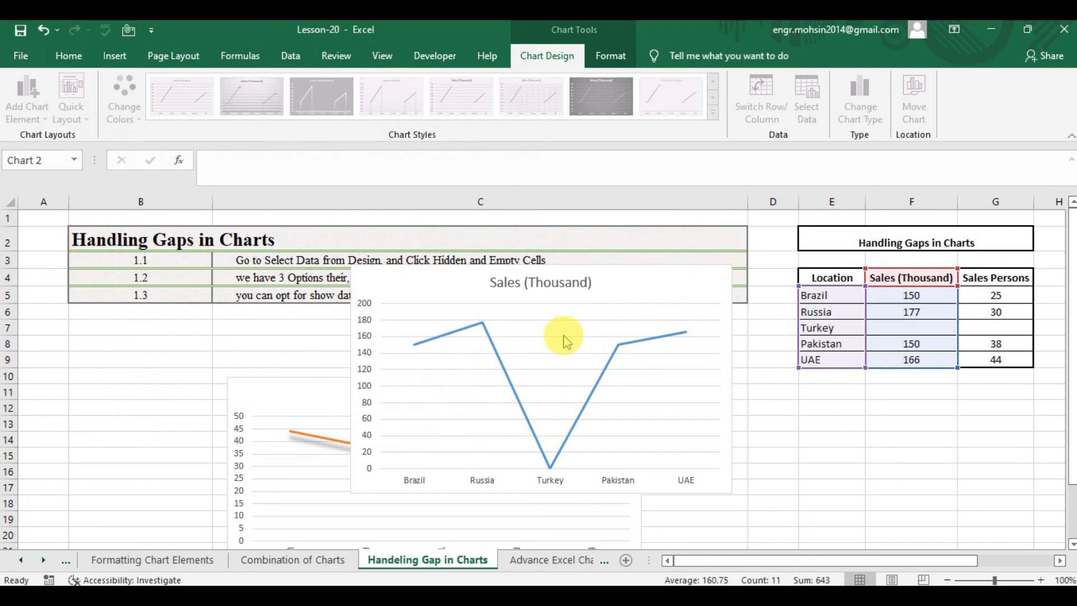
{"action": "left_click", "coordinate": [617, 312]}
{"action": "left_click", "coordinate": [609, 286]}
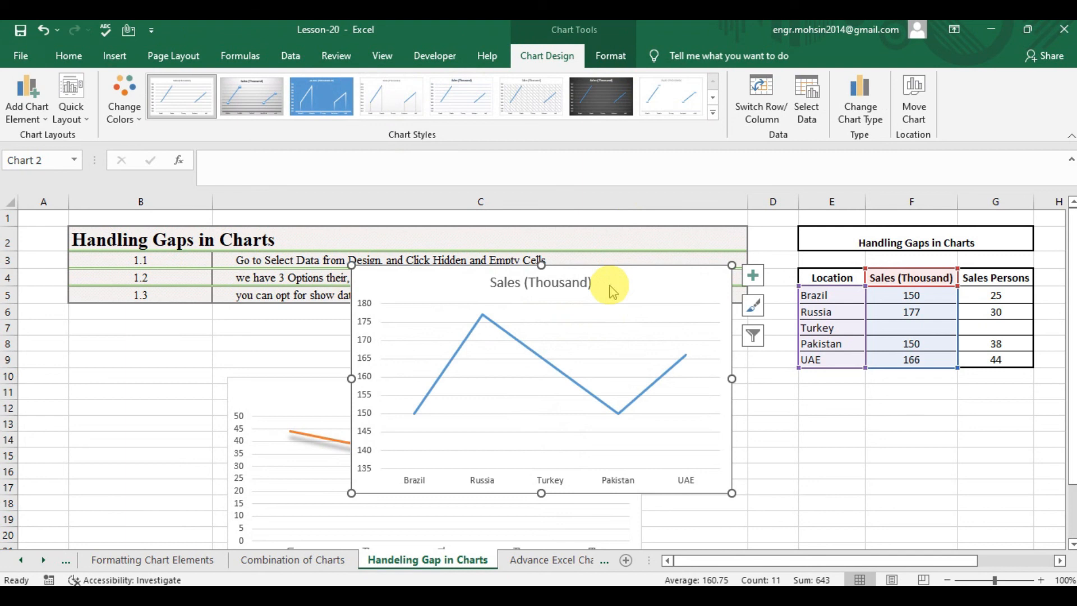
Review how the Sales (Thousand) chart treats empty cells in its Hidden and Empty Cell Settings
{"action": "right_click", "coordinate": [613, 291]}
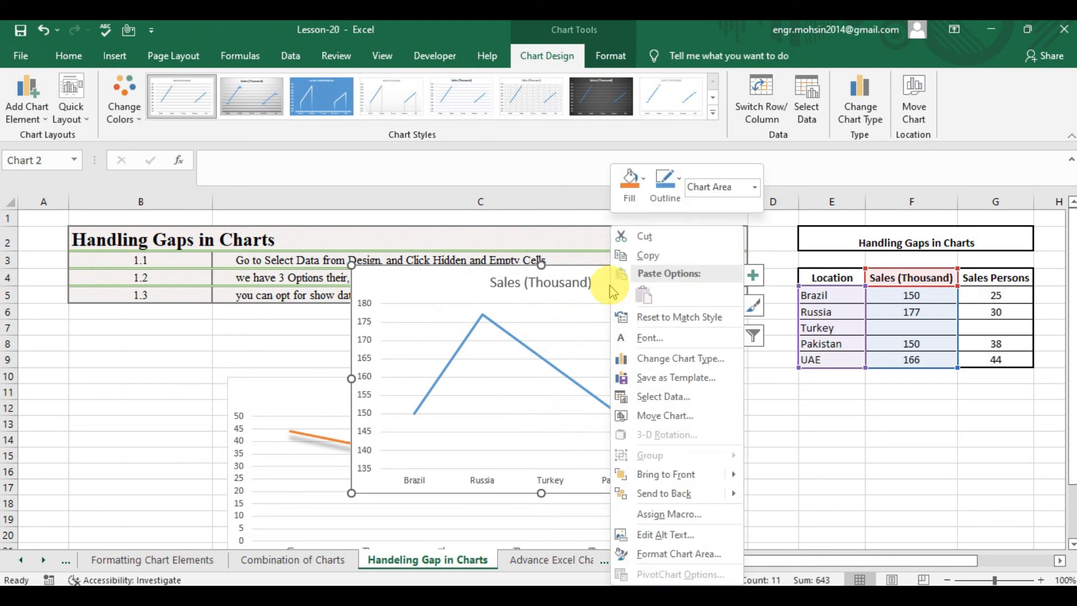
{"action": "left_click", "coordinate": [654, 397]}
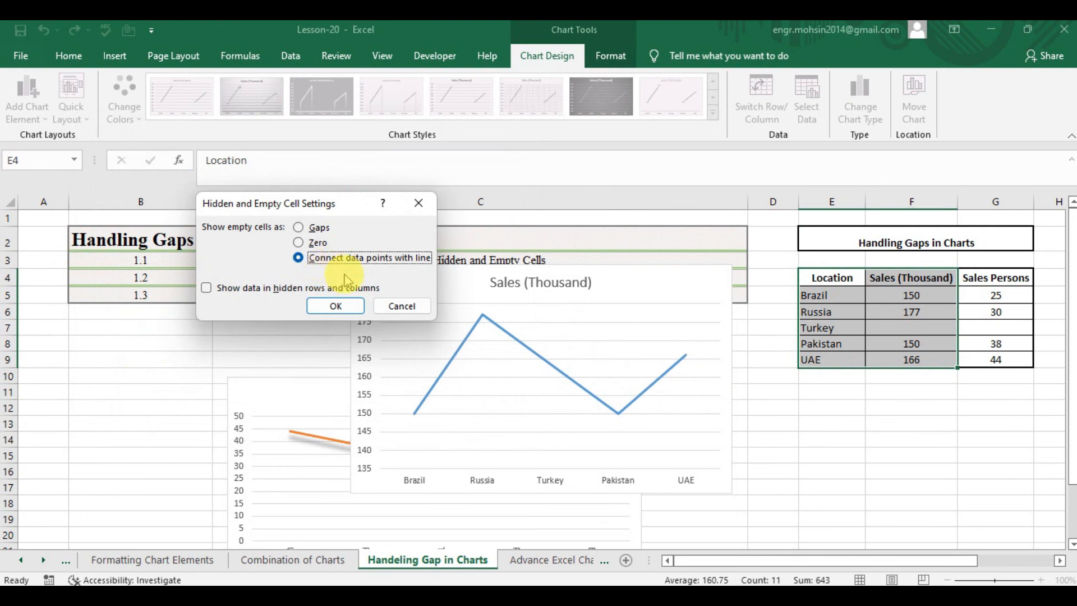
{"action": "left_click", "coordinate": [339, 306]}
{"action": "left_click", "coordinate": [447, 369]}
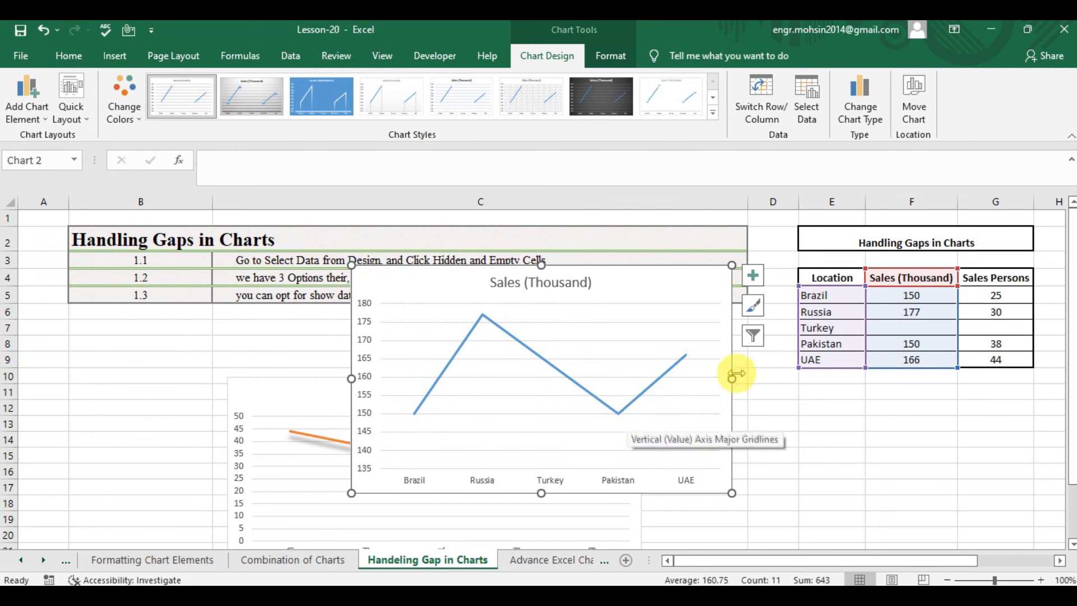
Enter 20 as Turkey's Sales (Thousand) value in F7, then clear the cell again
{"action": "left_click", "coordinate": [897, 334]}
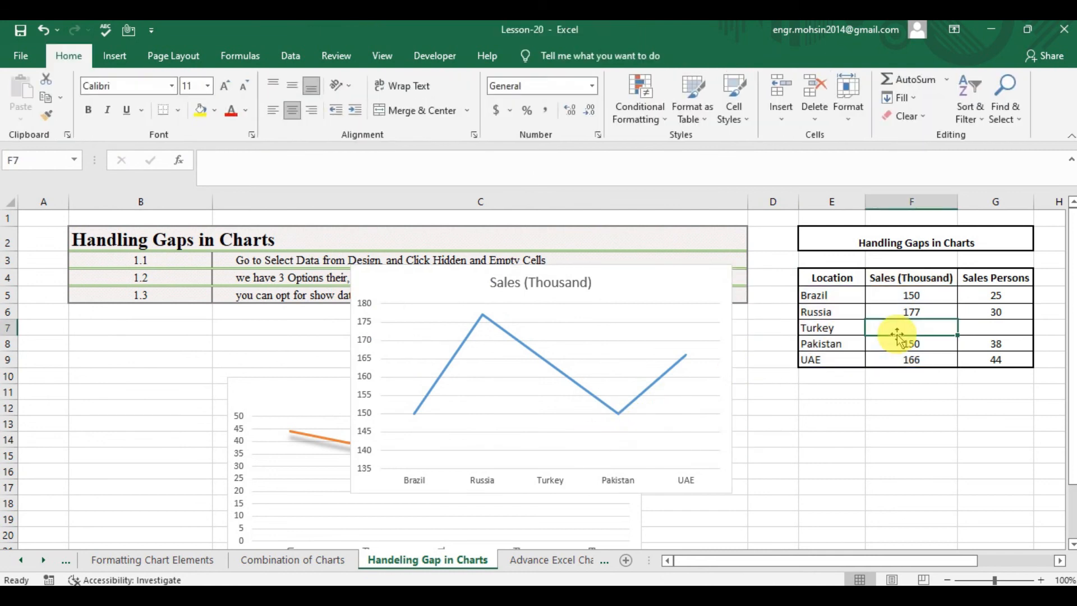
{"action": "type", "text": "20"}
{"action": "key", "text": "Return"}
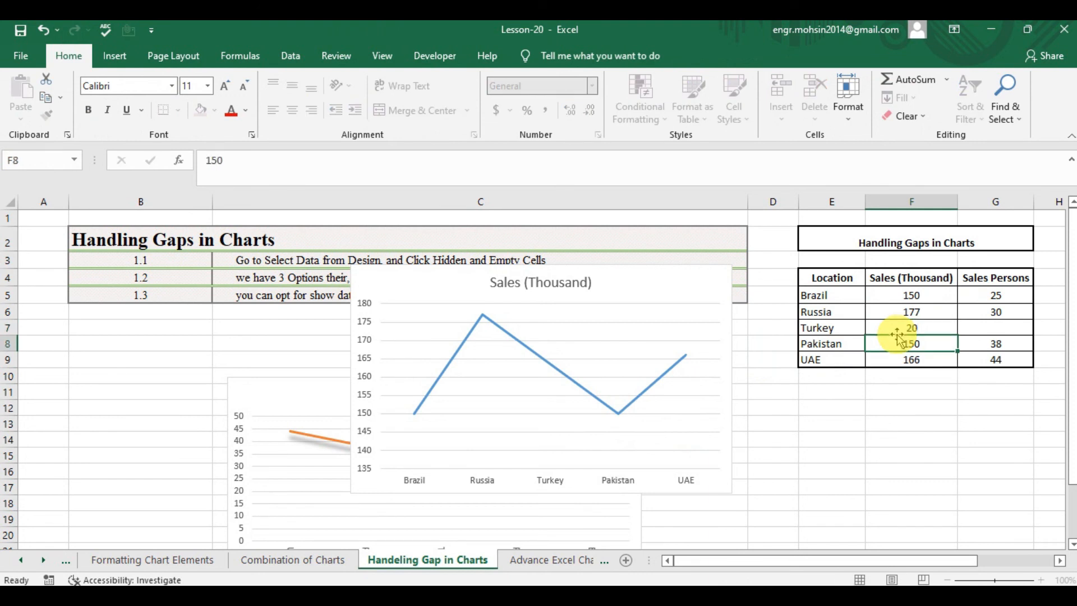
{"action": "left_click", "coordinate": [897, 332]}
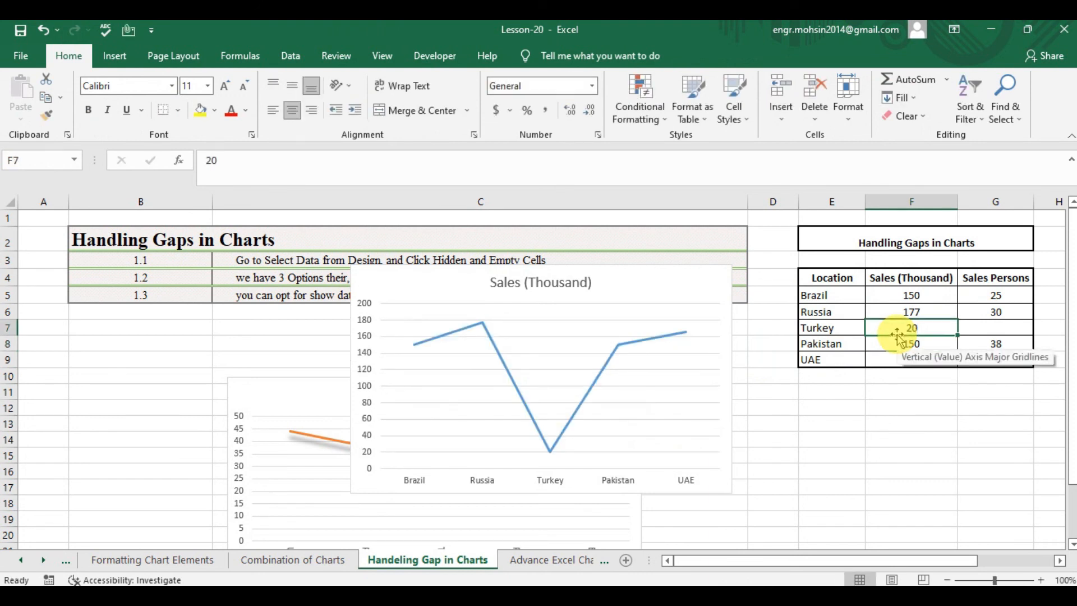
{"action": "key", "text": "Delete"}
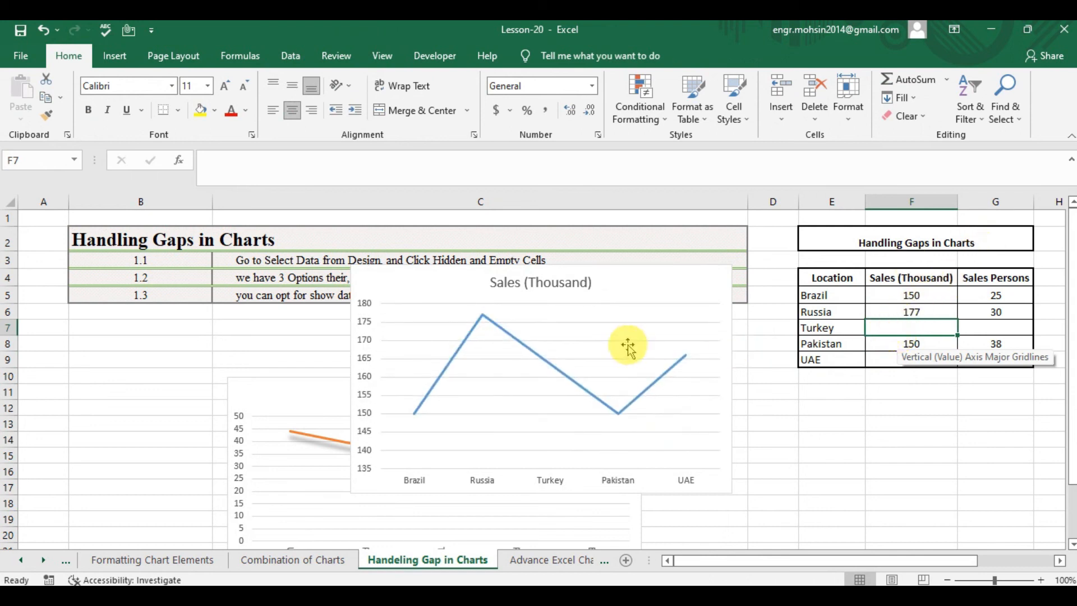
Check the chart's option for showing data in hidden rows and columns
{"action": "right_click", "coordinate": [424, 347]}
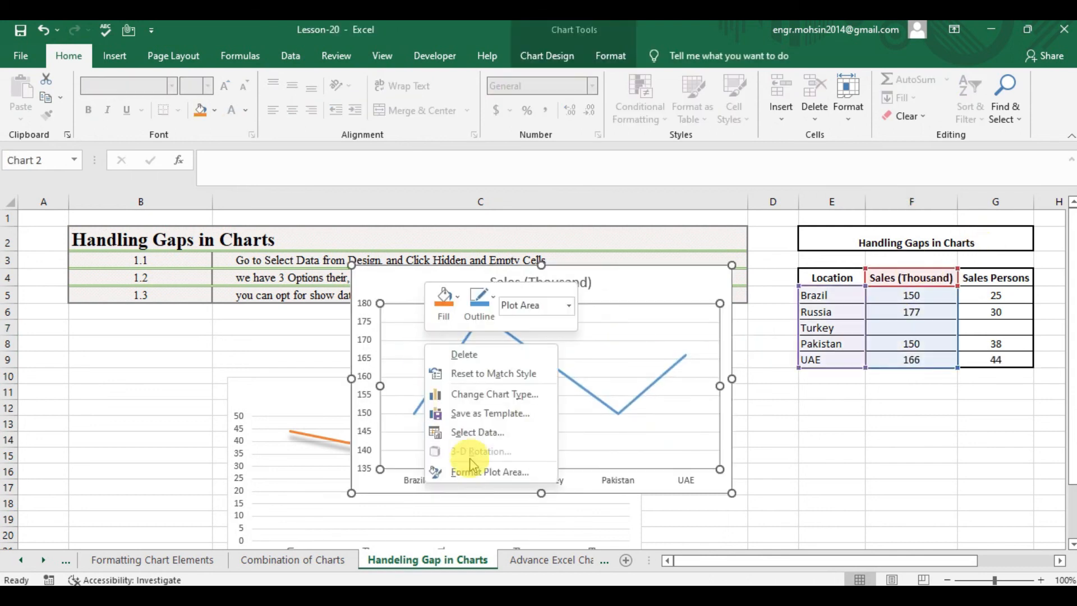
{"action": "left_click", "coordinate": [470, 436]}
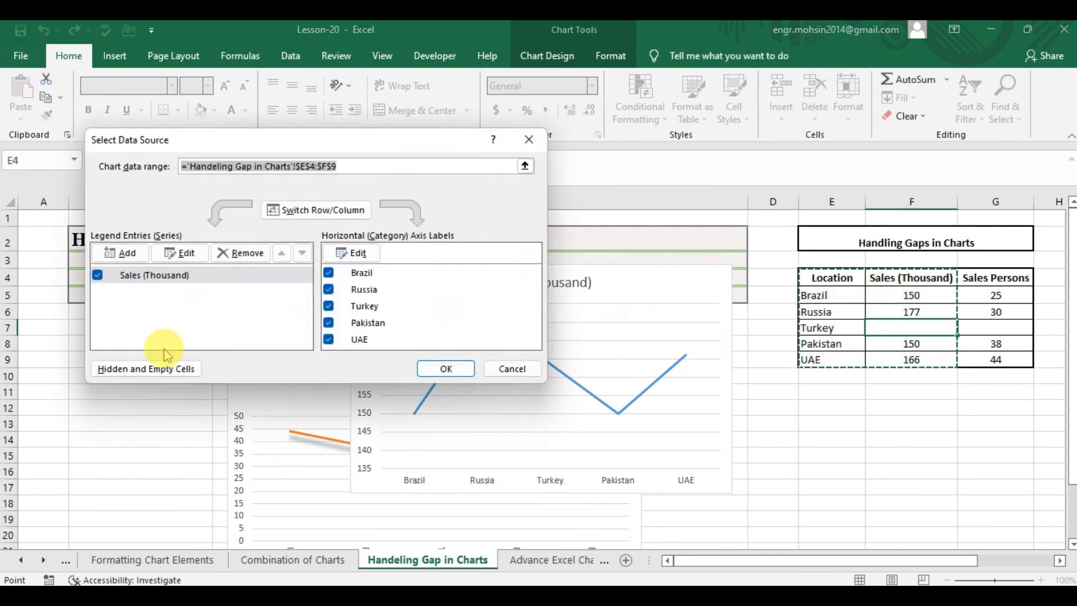
{"action": "left_click", "coordinate": [151, 362]}
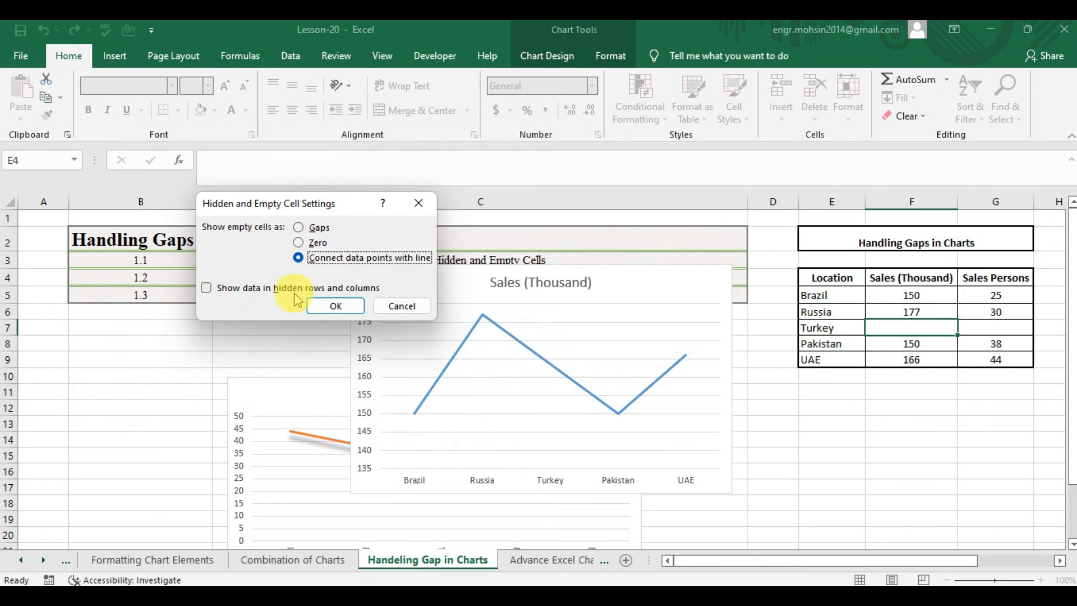
{"action": "left_click", "coordinate": [334, 303]}
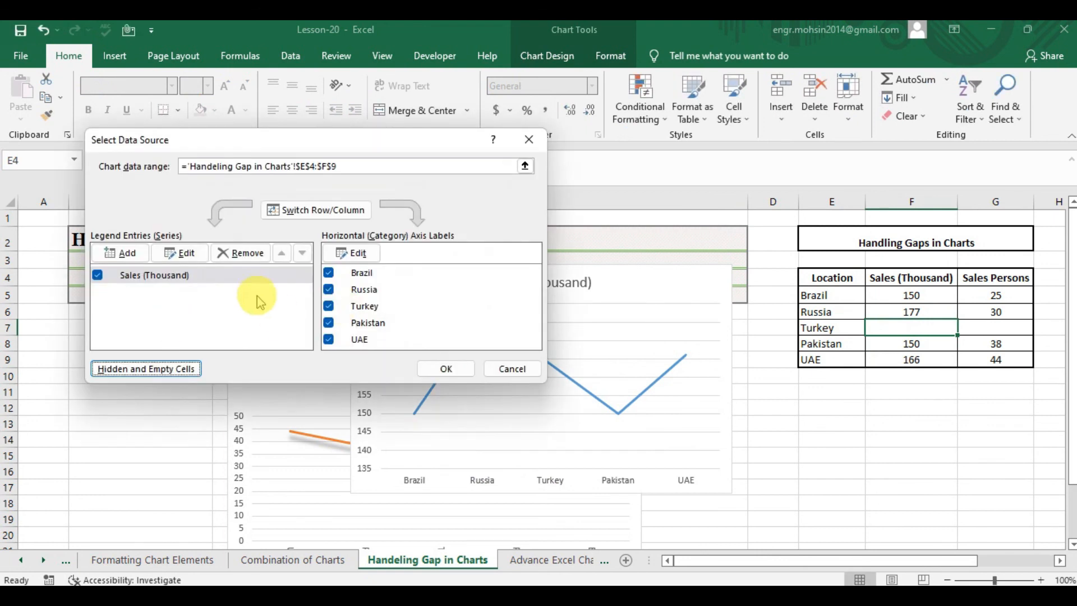
{"action": "left_click", "coordinate": [448, 368]}
Hide row 8 with Pakistan's data to test its effect on the chart, and undo the hiding
{"action": "left_click", "coordinate": [810, 344]}
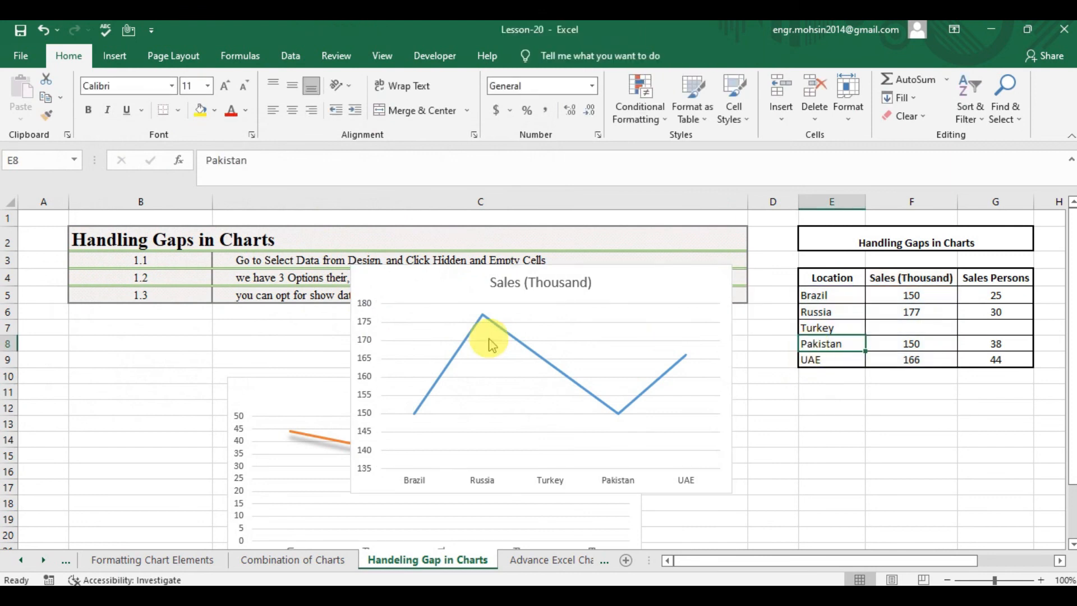
{"action": "left_click", "coordinate": [8, 344]}
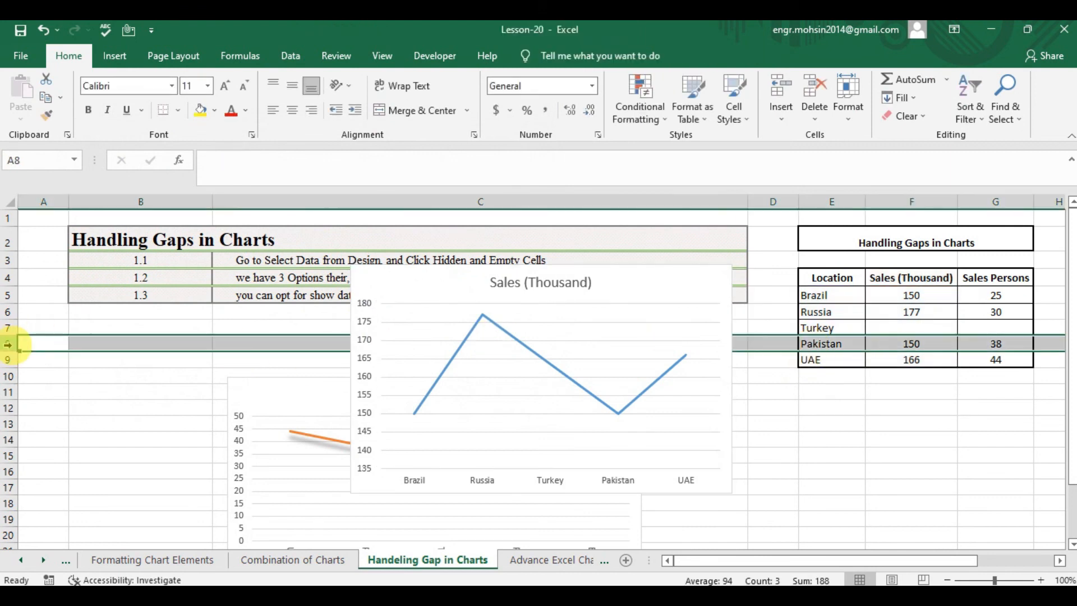
{"action": "right_click", "coordinate": [9, 345]}
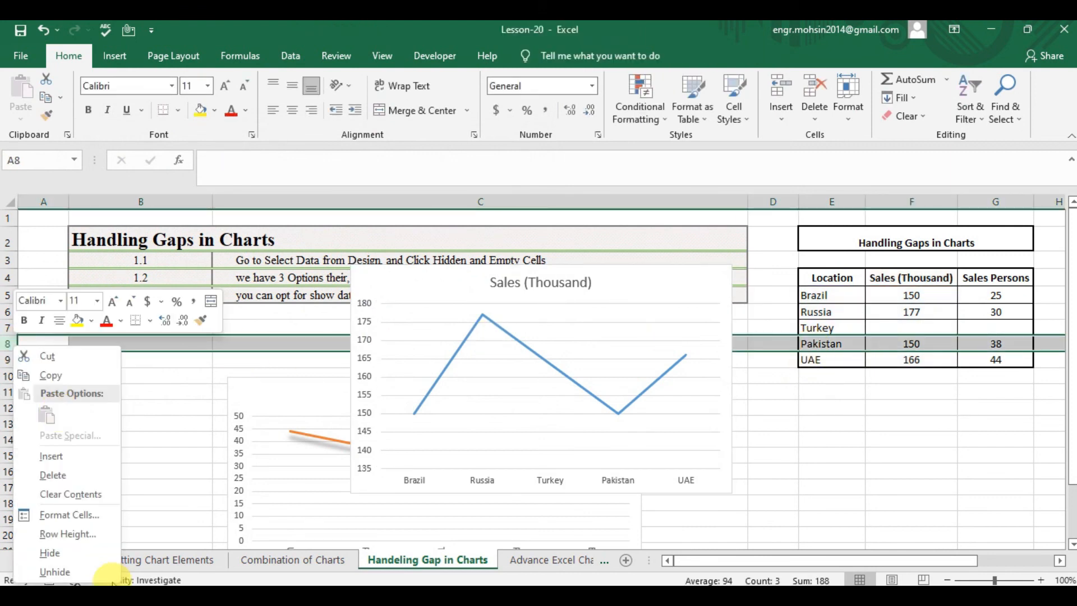
{"action": "left_click", "coordinate": [63, 555]}
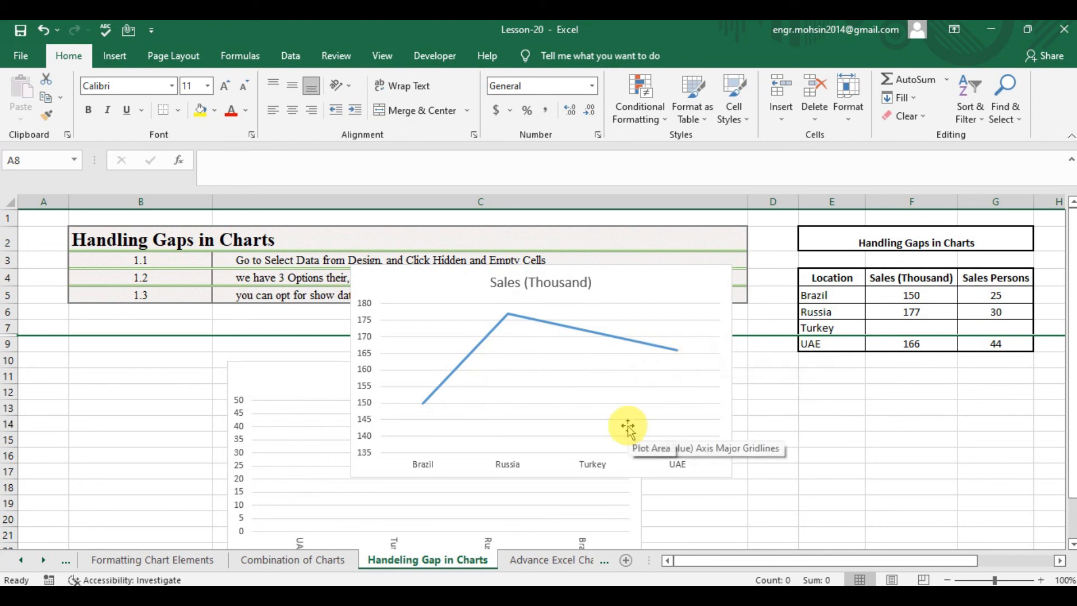
{"action": "key", "text": "ctrl+z"}
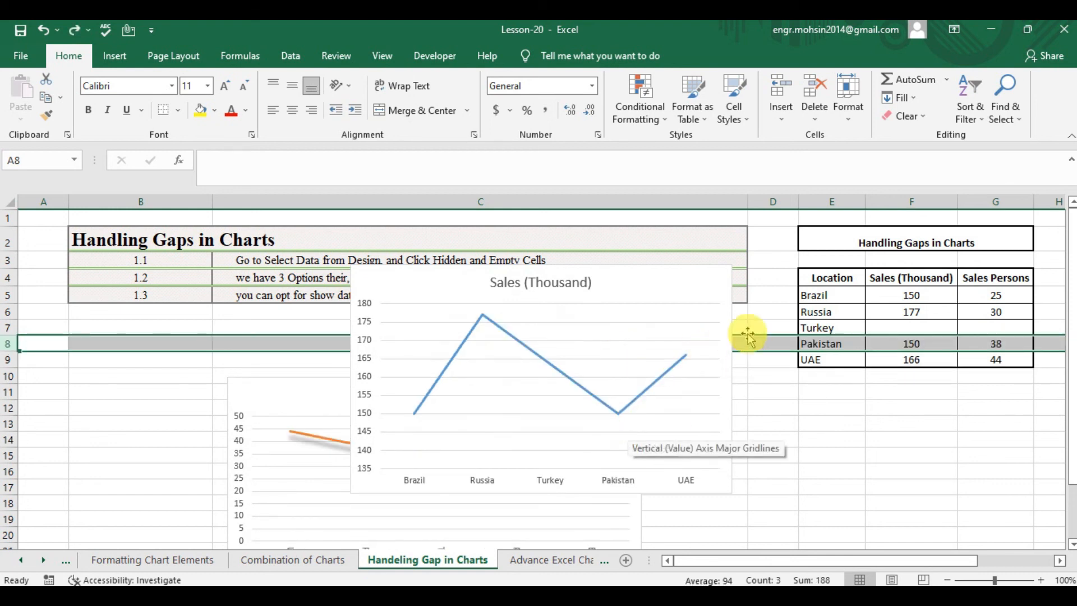
Enable Show data in hidden rows and columns for the Sales (Thousand) chart and apply the settings
{"action": "right_click", "coordinate": [631, 355]}
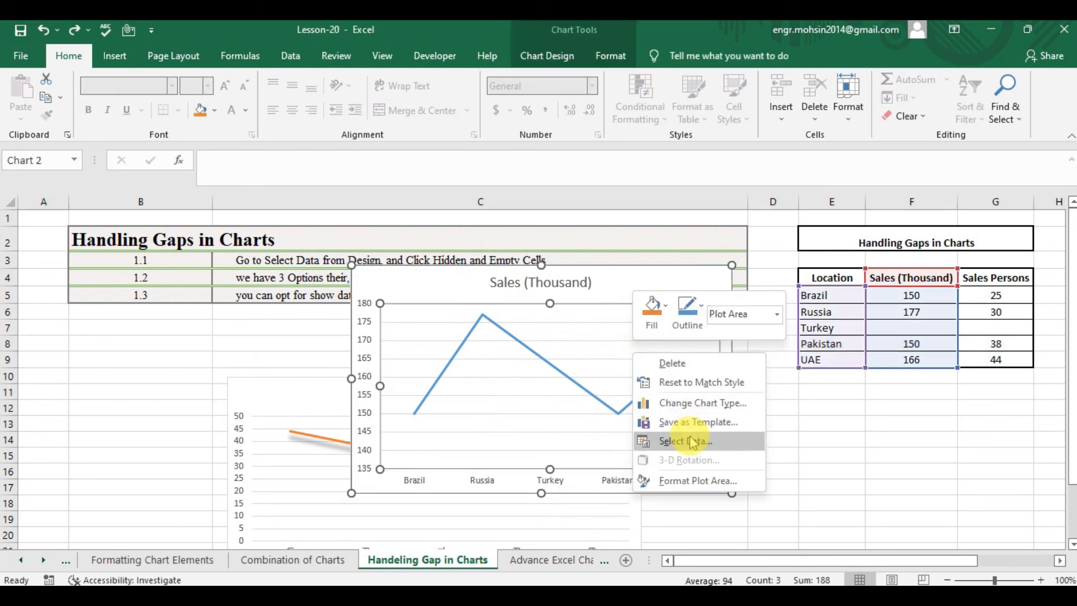
{"action": "left_click", "coordinate": [694, 442]}
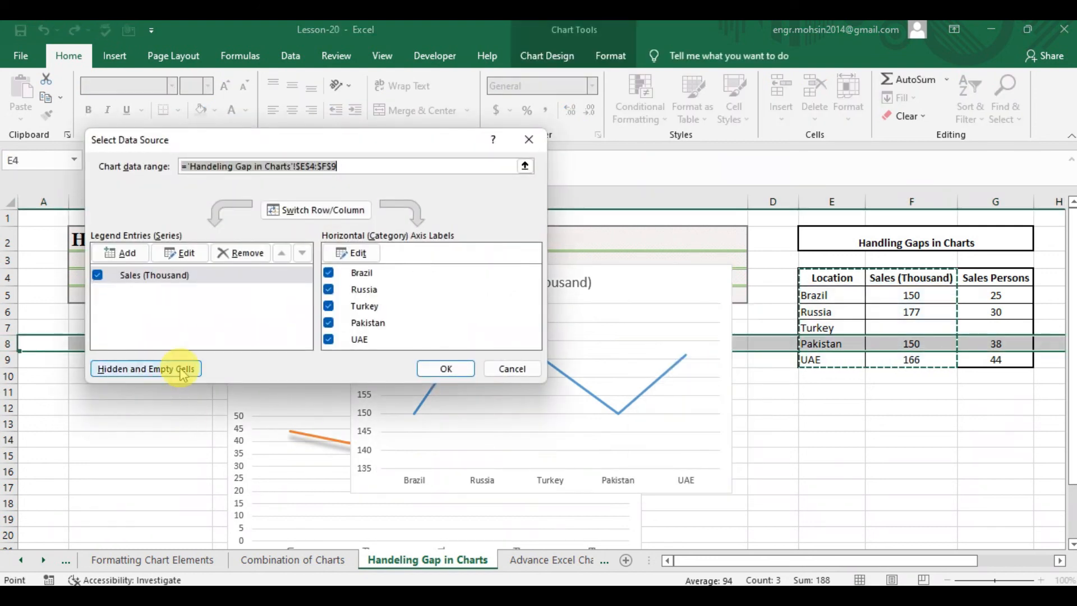
{"action": "left_click", "coordinate": [183, 370]}
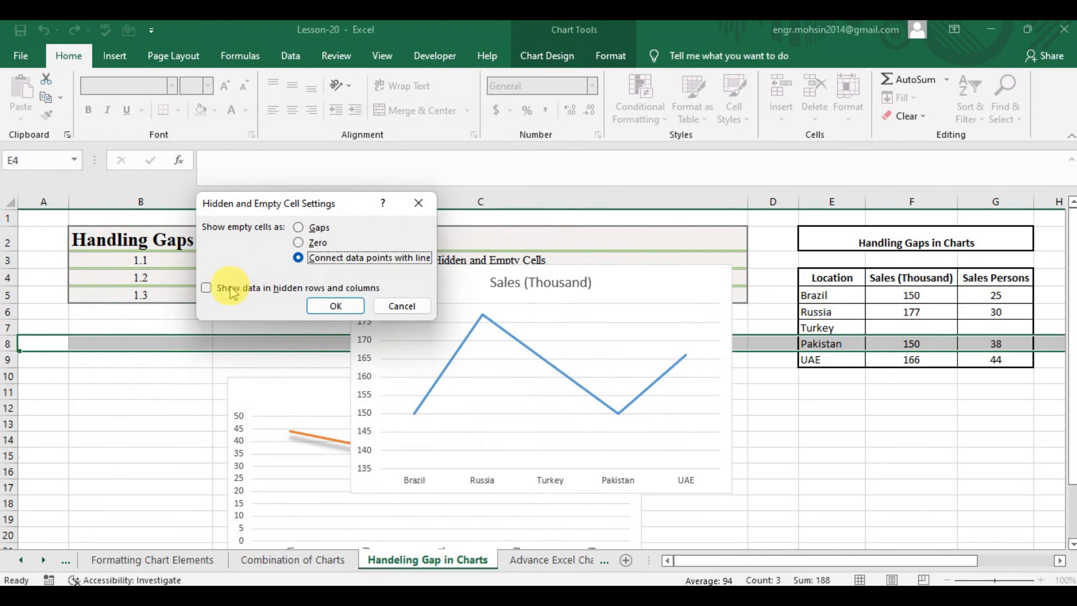
{"action": "left_click", "coordinate": [206, 288]}
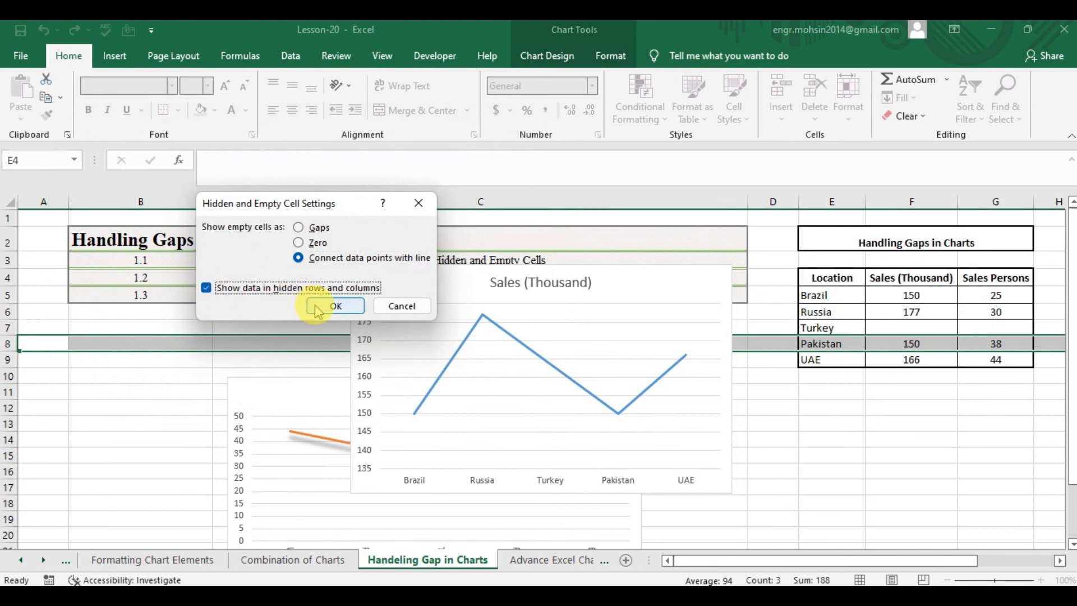
{"action": "left_click", "coordinate": [335, 306]}
{"action": "left_click", "coordinate": [446, 369]}
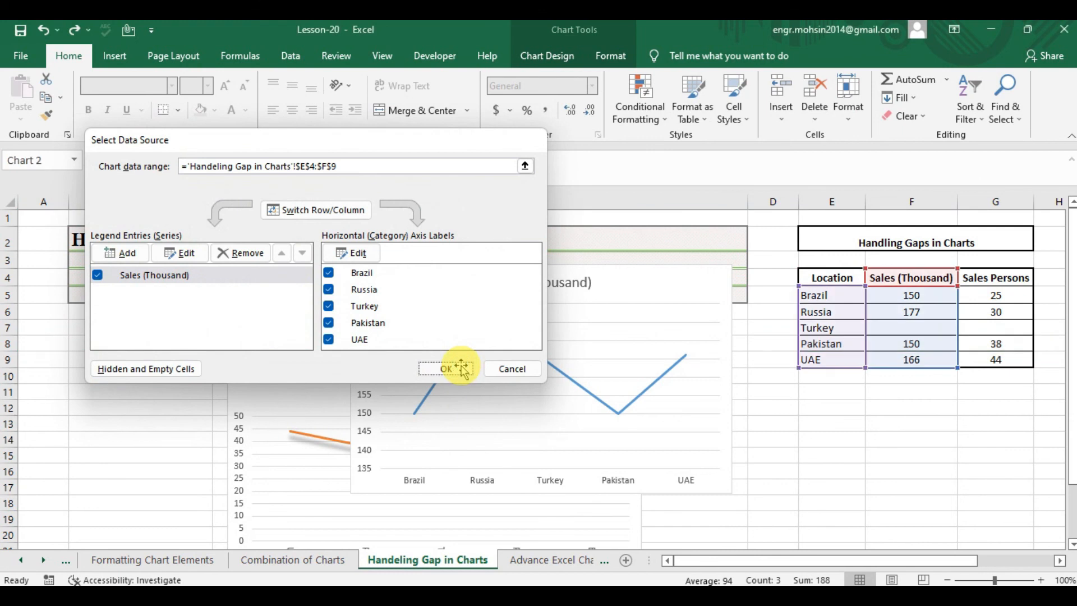
Hide row 8, which holds Pakistan's sales data
{"action": "left_click", "coordinate": [7, 344]}
{"action": "right_click", "coordinate": [7, 343]}
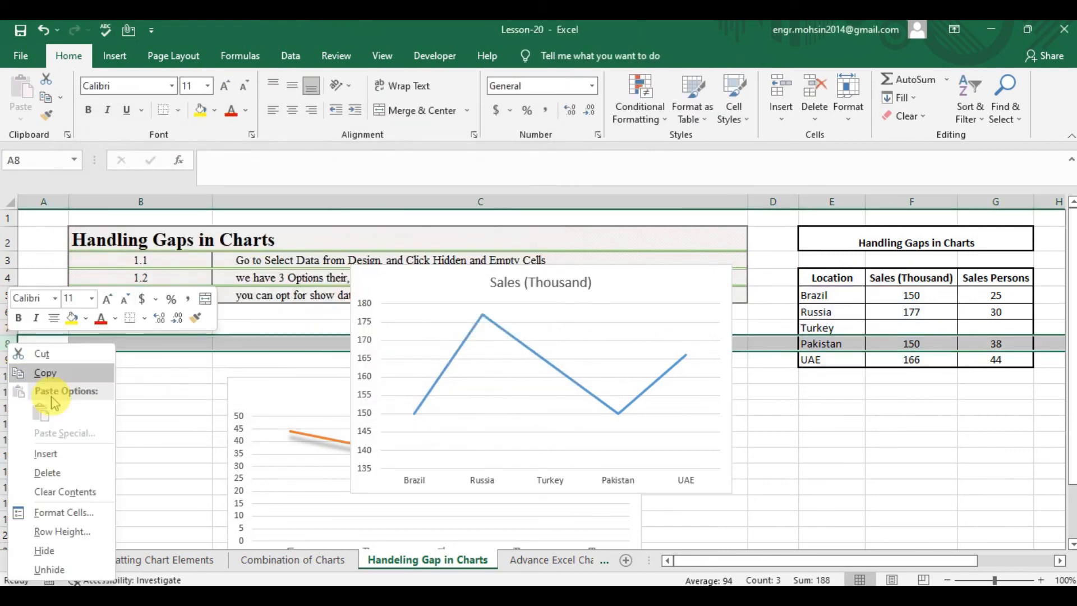
{"action": "left_click", "coordinate": [55, 551]}
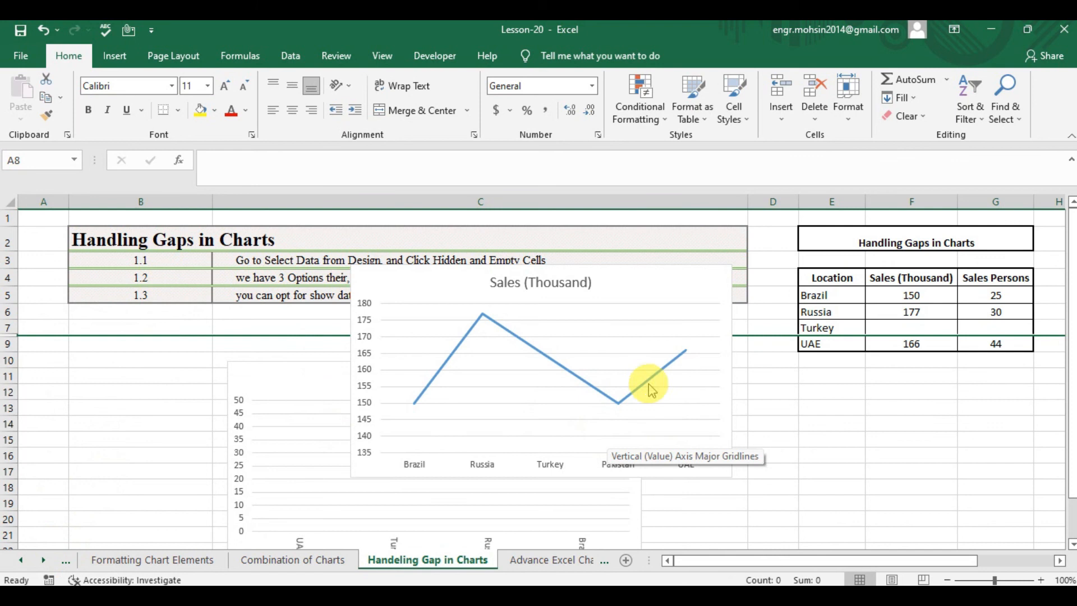